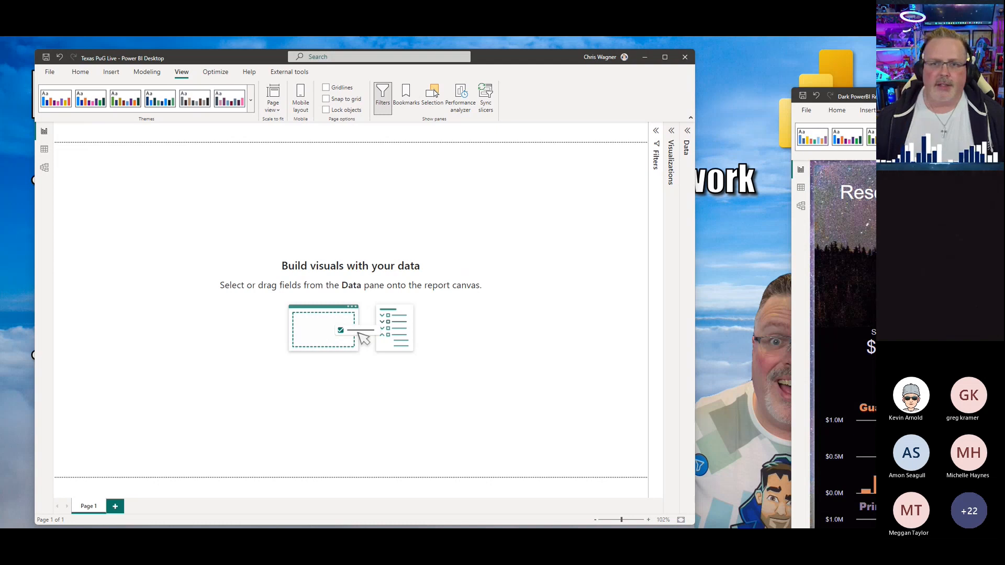
Step: Scroll through the example dark-themed report to review its layout, slicers and table
drag(872, 98, 684, 56)
scroll(691, 209, down, 9)
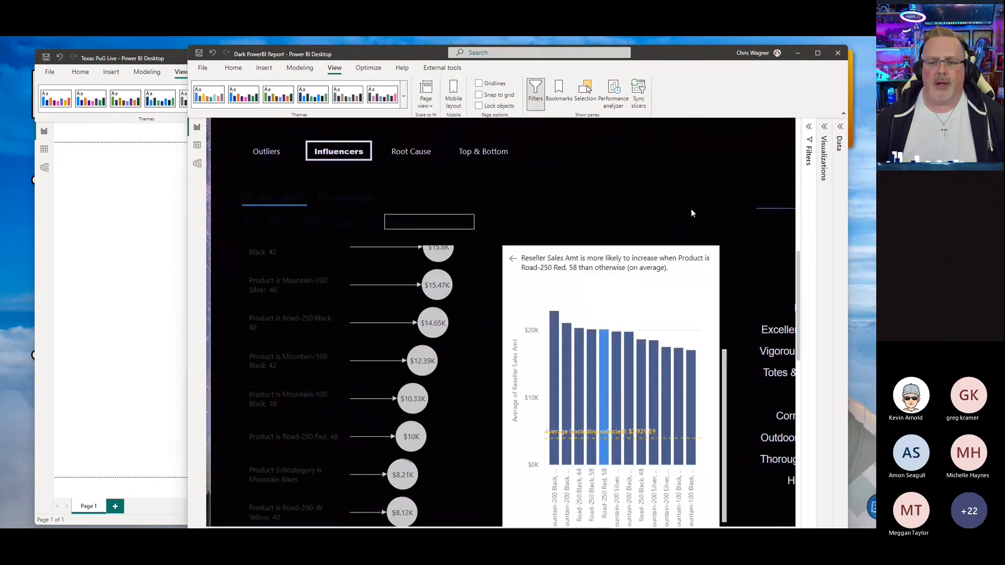
scroll(691, 213, down, 4)
scroll(738, 366, down, 3)
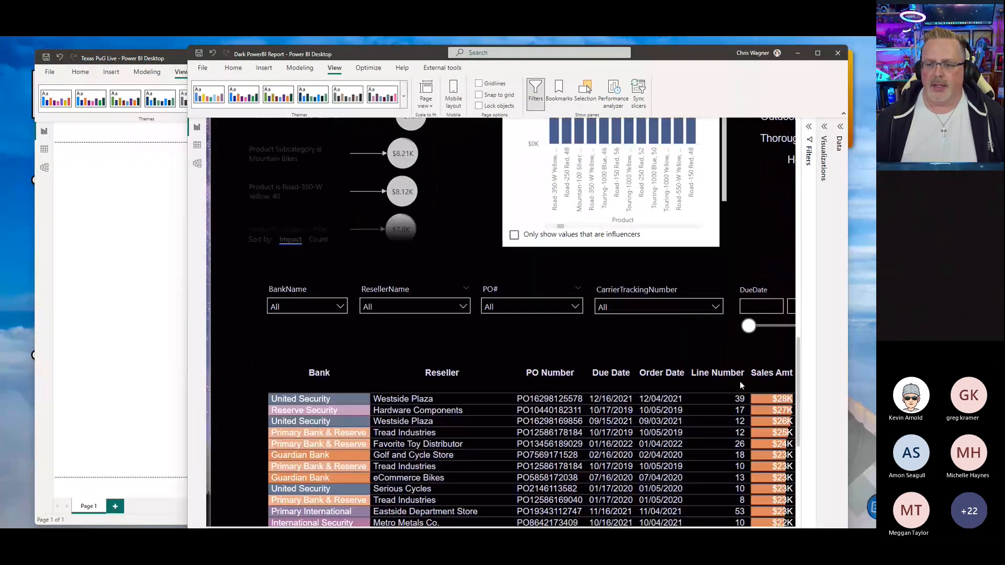
scroll(739, 384, down, 3)
scroll(782, 280, up, 5)
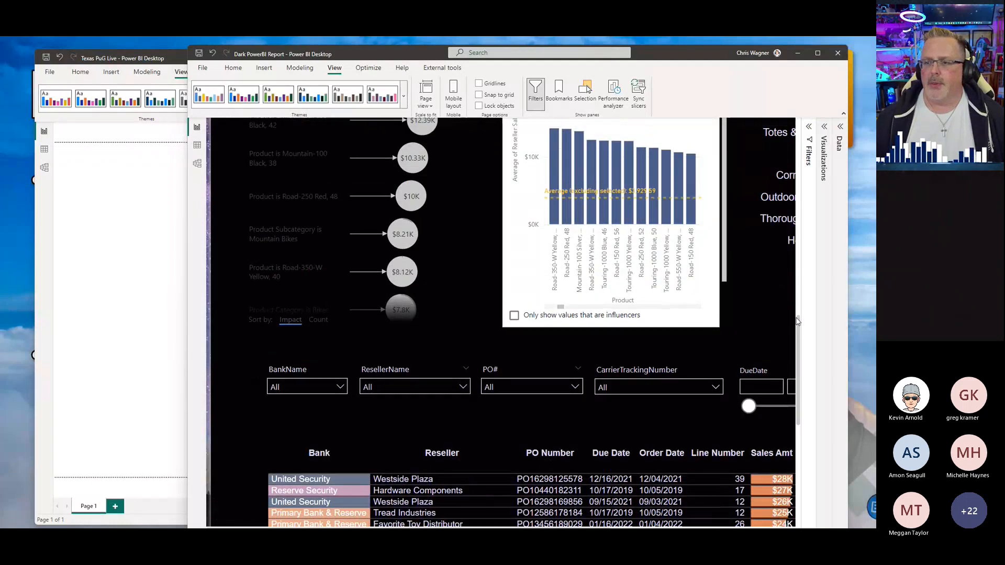
drag(798, 322, 805, 99)
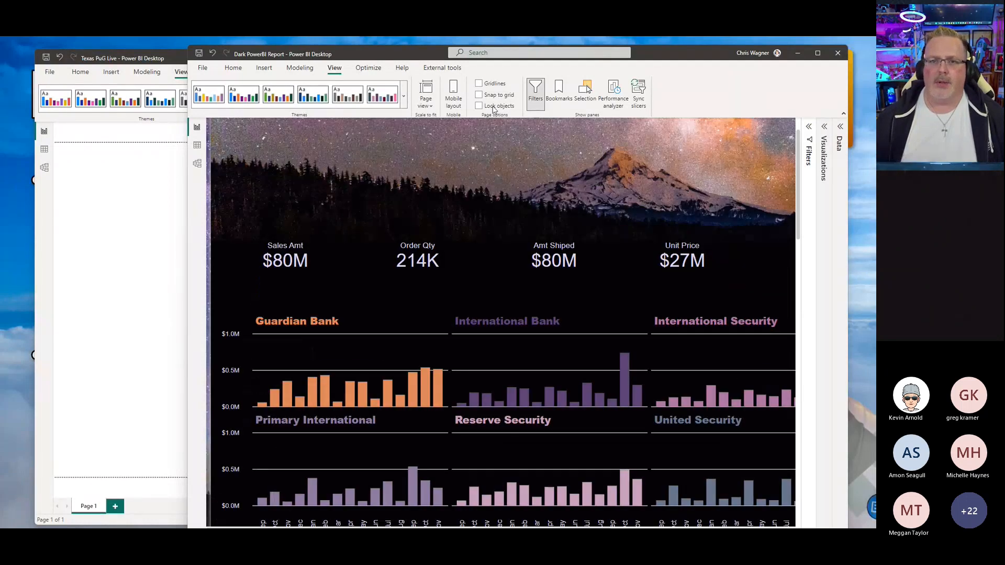
drag(691, 53, 995, 56)
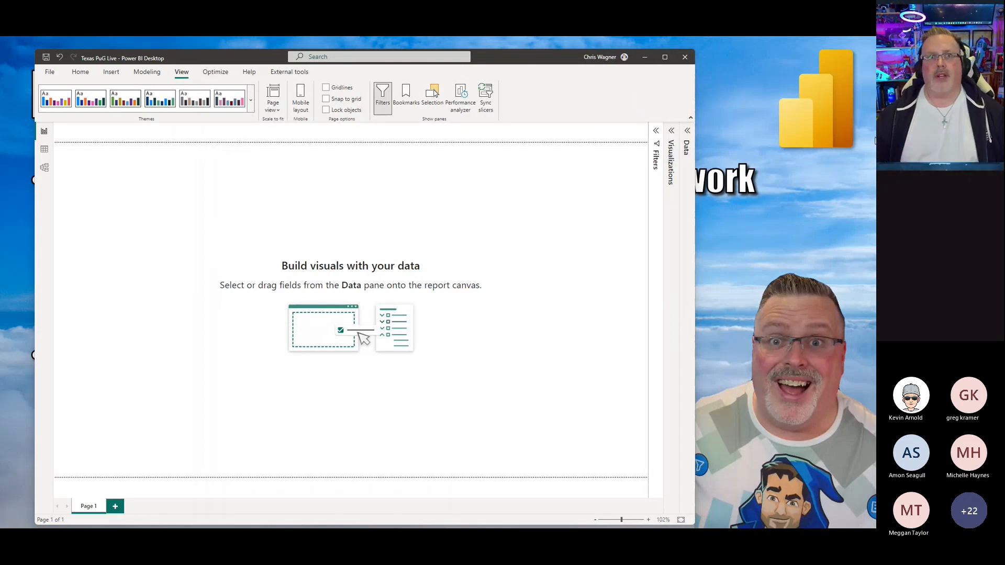
drag(524, 63, 436, 60)
mouse_move(874, 55)
mouse_down()
mouse_move(478, 67)
mouse_move(874, 58)
mouse_up()
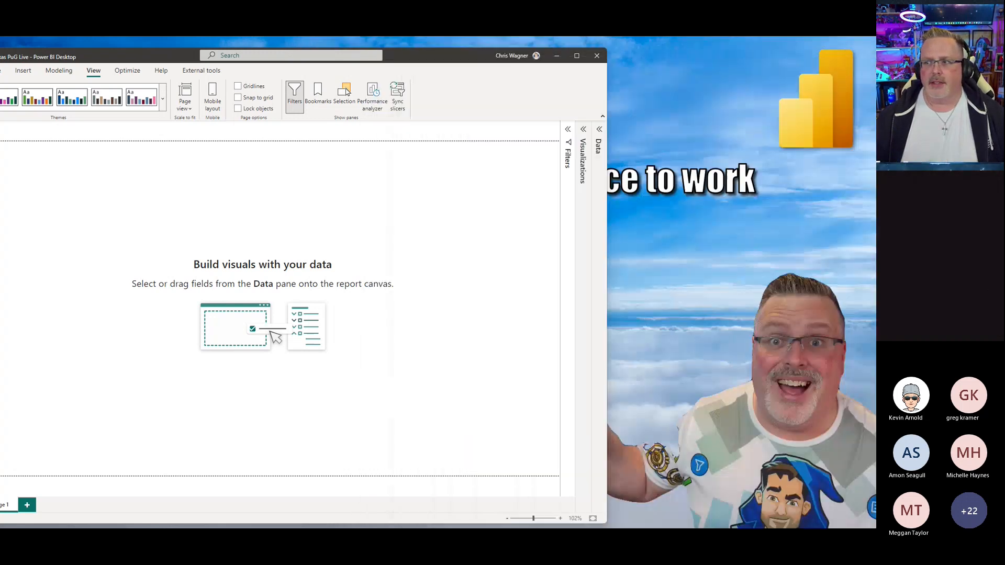
drag(433, 60, 602, 62)
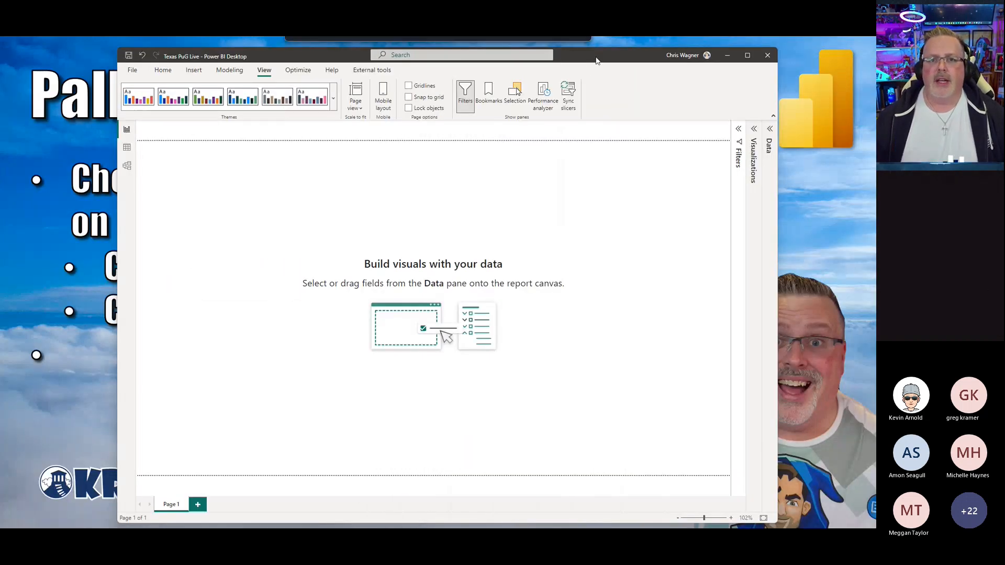
Step: Inspect the data model's tables in model view, then return to the report view
click(127, 166)
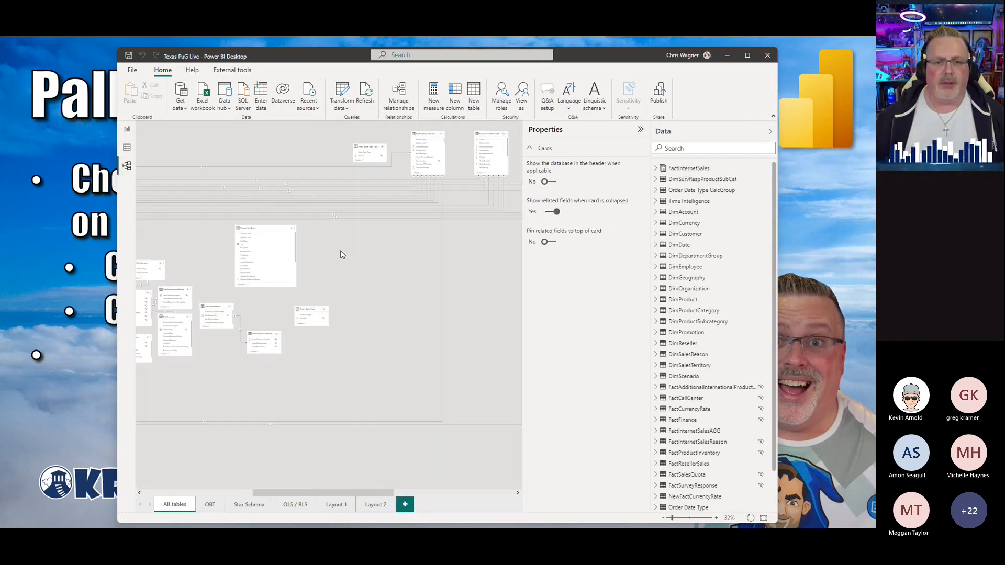
drag(342, 493, 168, 473)
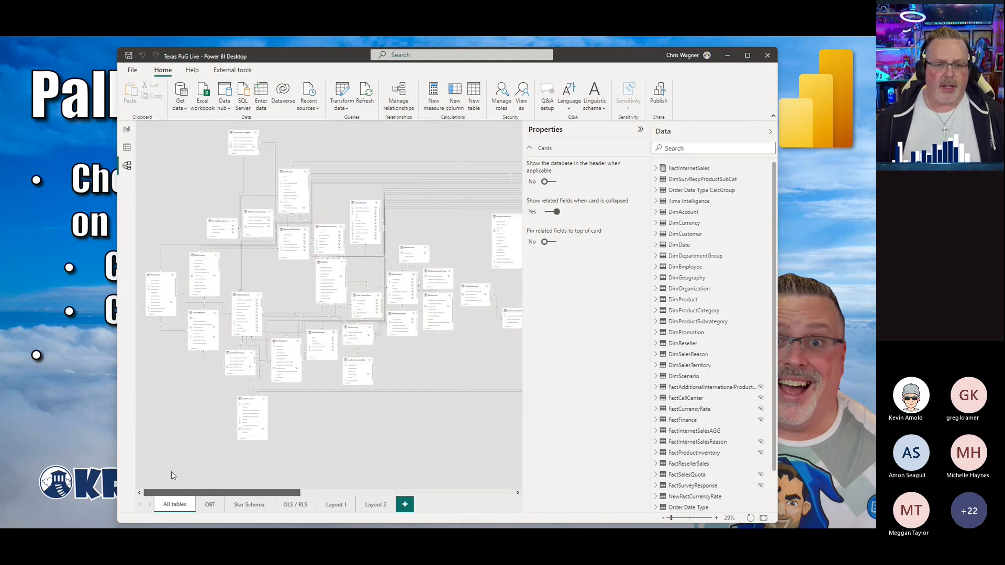
scroll(293, 278, up, 2)
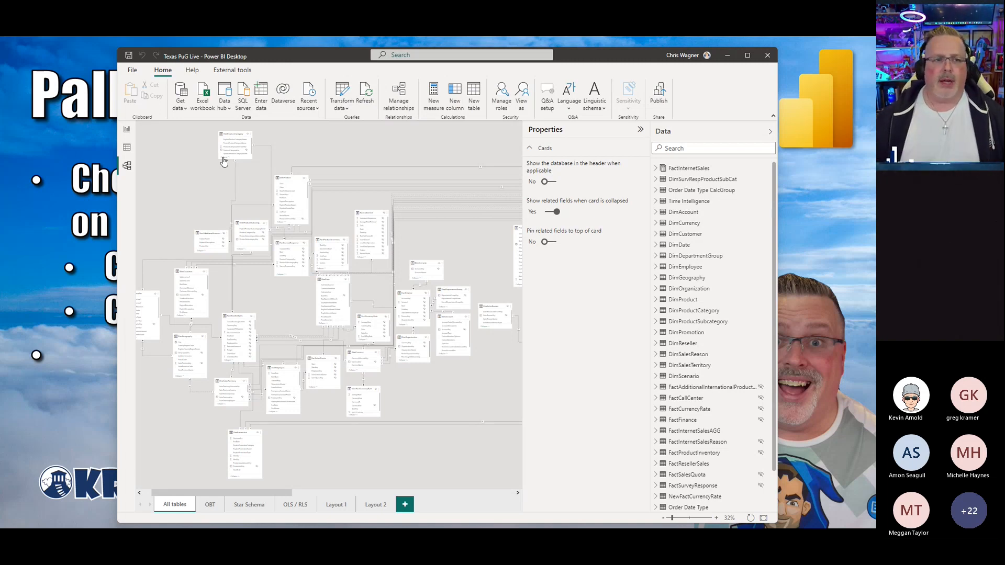
click(128, 130)
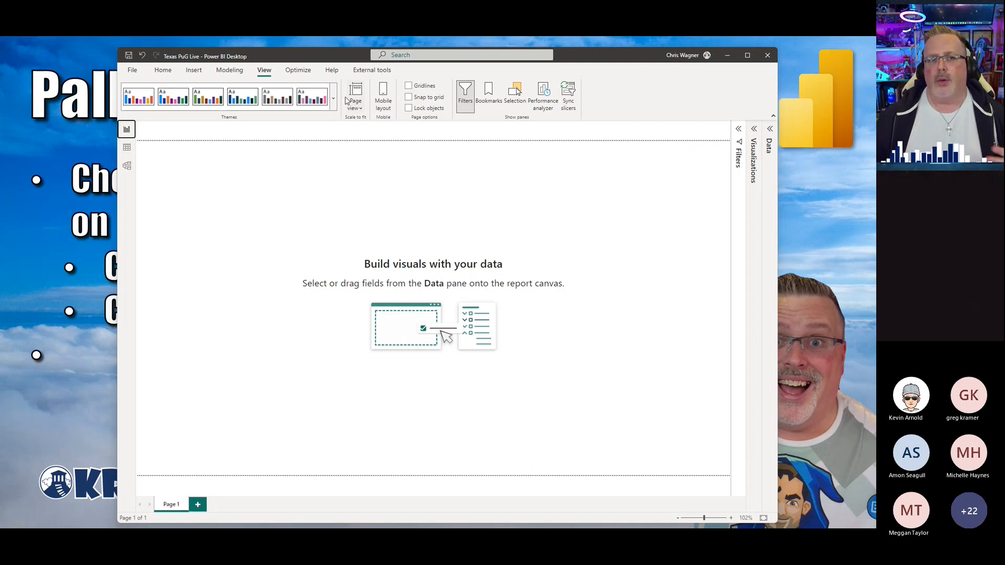
Step: Switch to the browser and search Pexels photos for night sky
drag(303, 60, 875, 192)
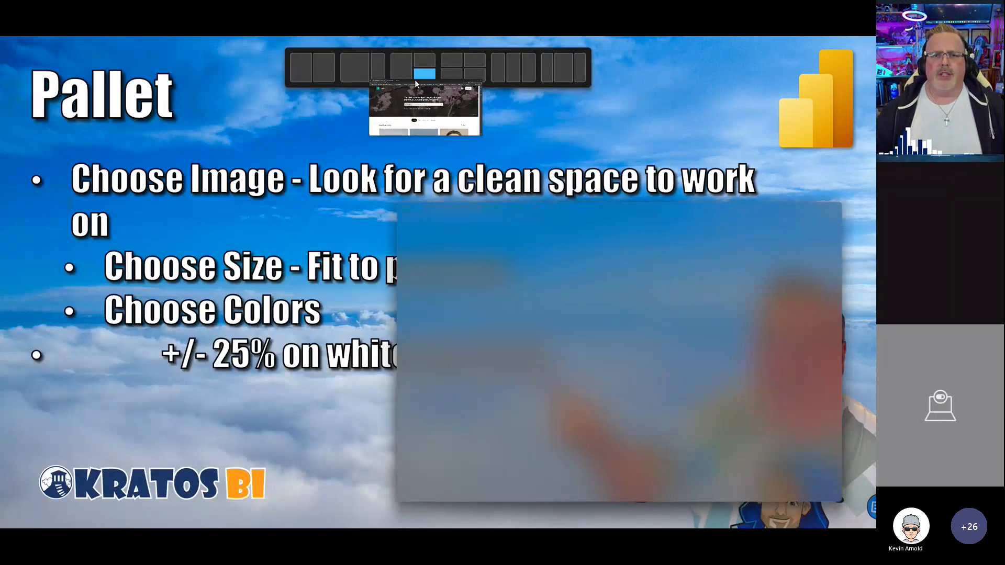
click(414, 79)
double_click(378, 118)
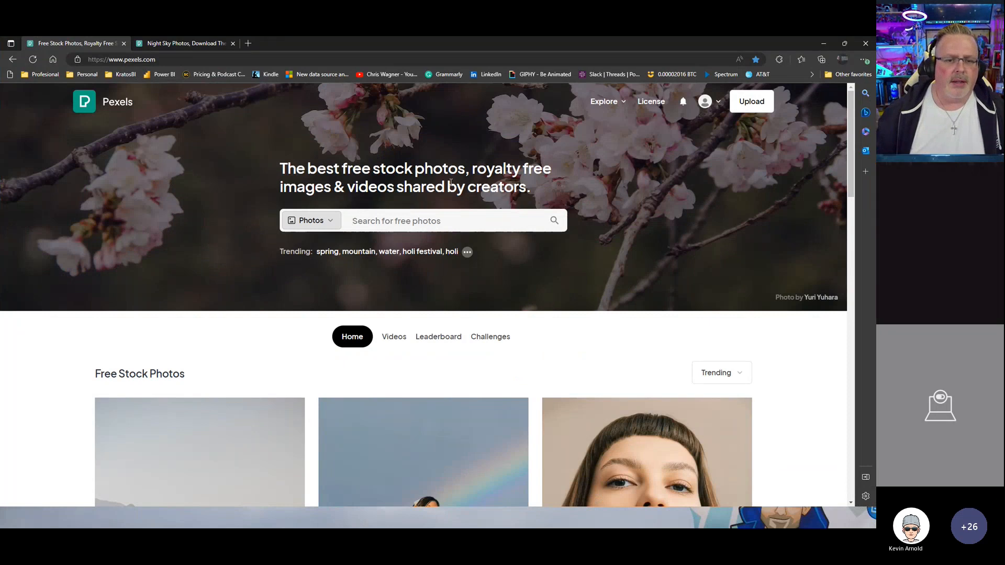
text(night)
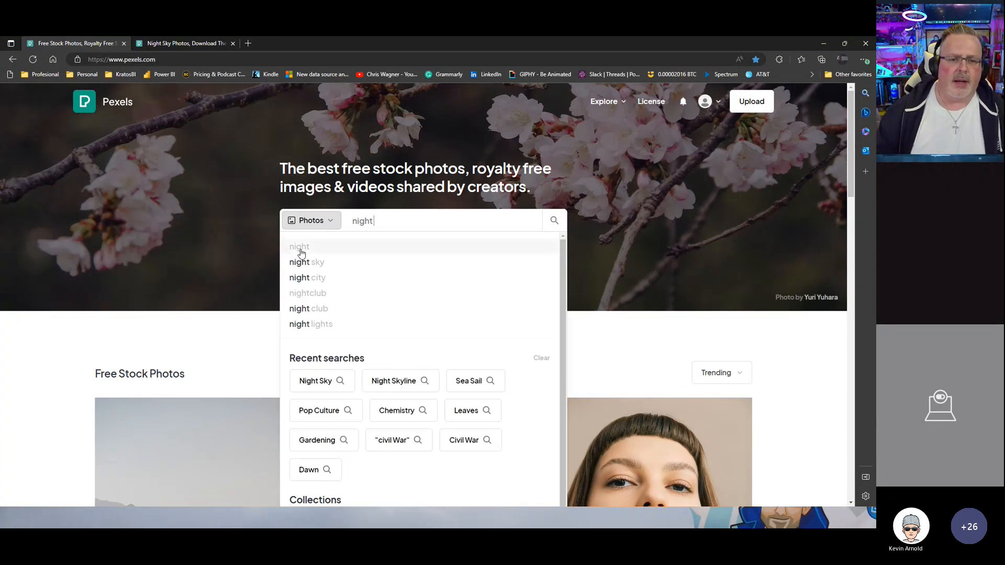
click(310, 262)
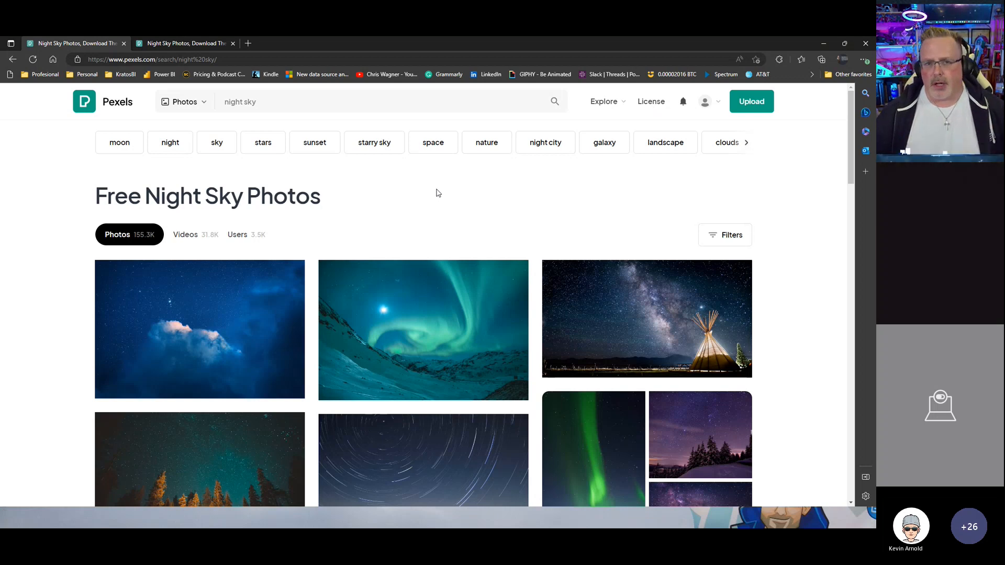
Step: Browse the night sky results and preview the lightning strikes photo before closing it
scroll(437, 193, down, 3)
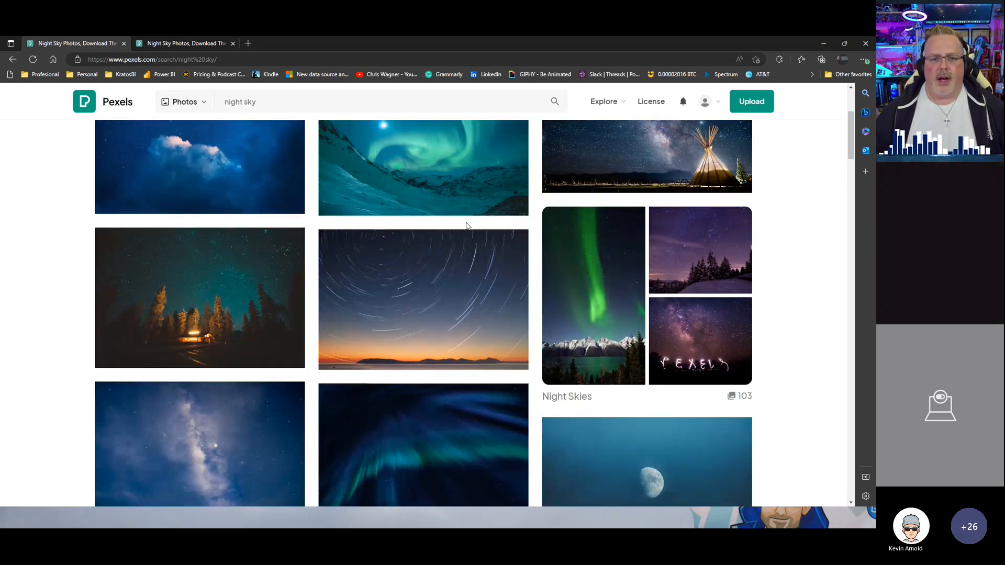
scroll(464, 225, up, 3)
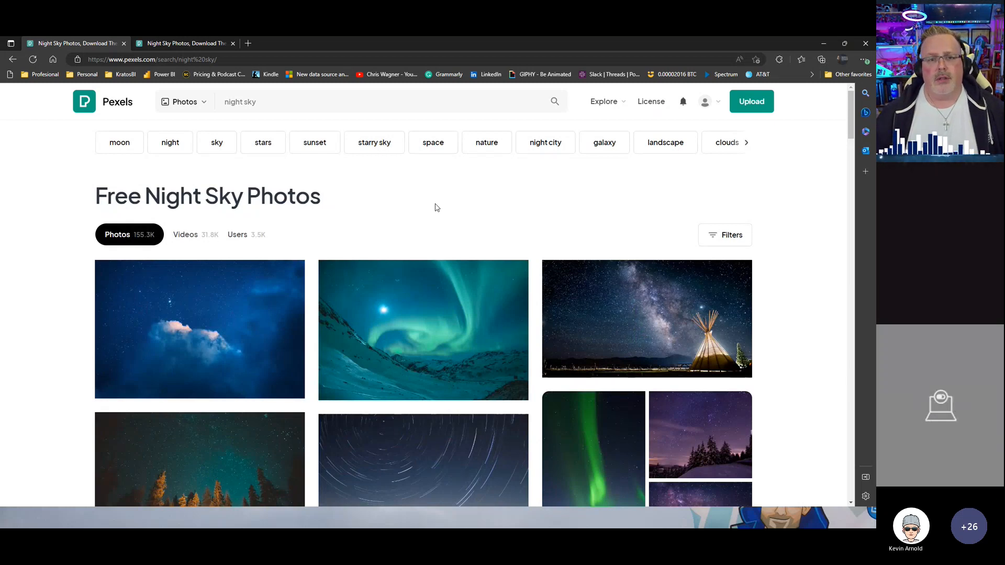
scroll(437, 208, down, 5)
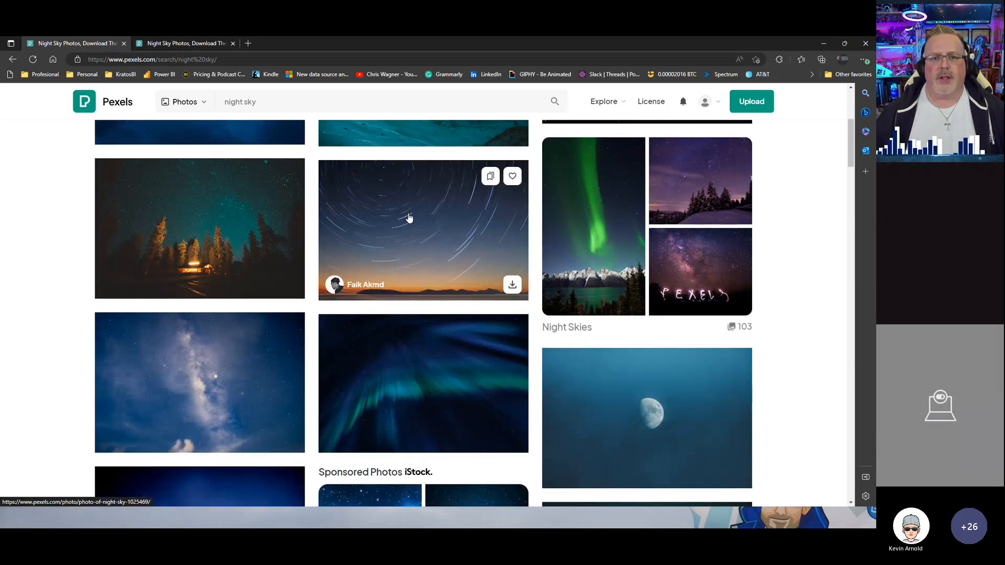
scroll(408, 218, up, 5)
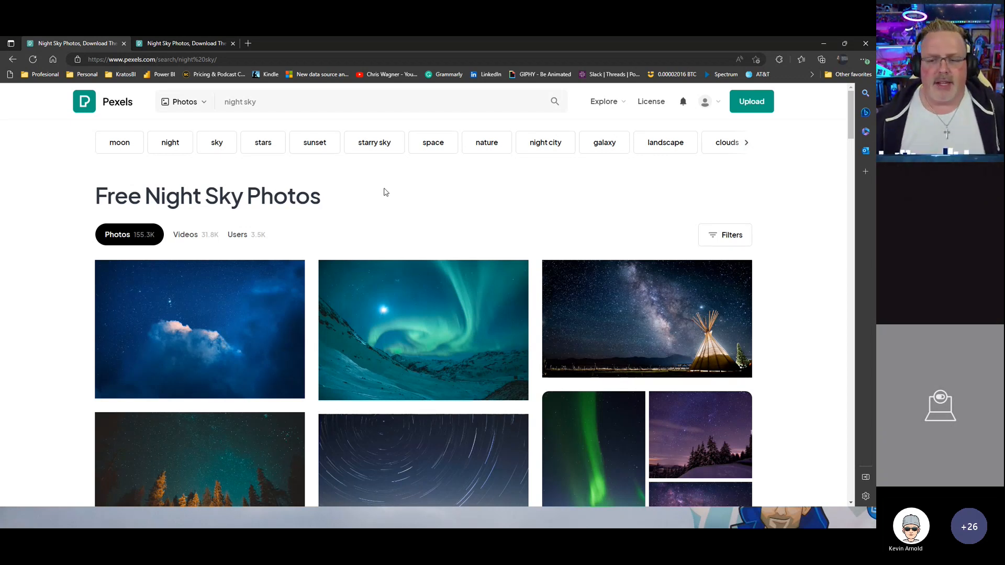
scroll(392, 196, down, 3)
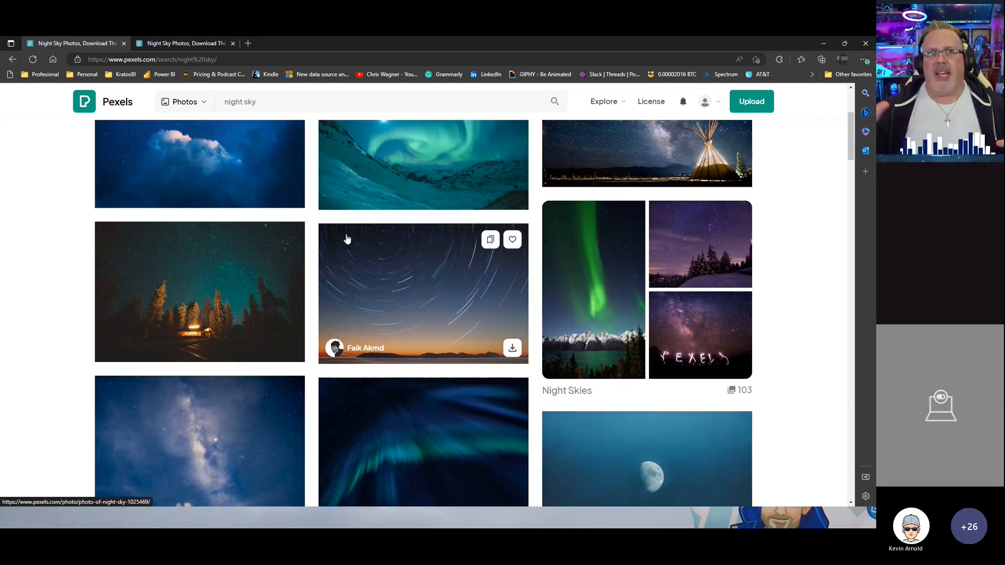
scroll(338, 243, down, 3)
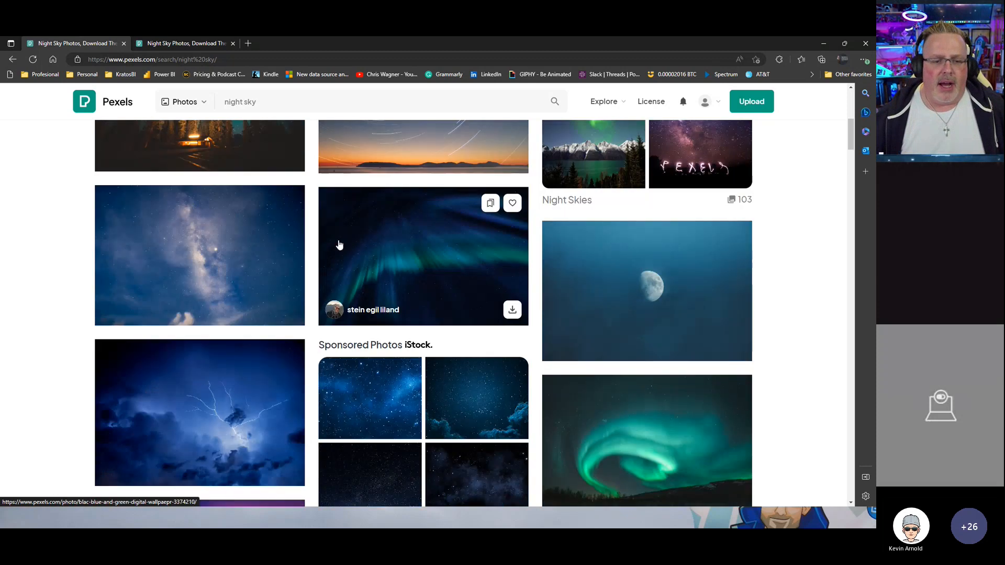
scroll(339, 245, down, 3)
scroll(338, 249, down, 3)
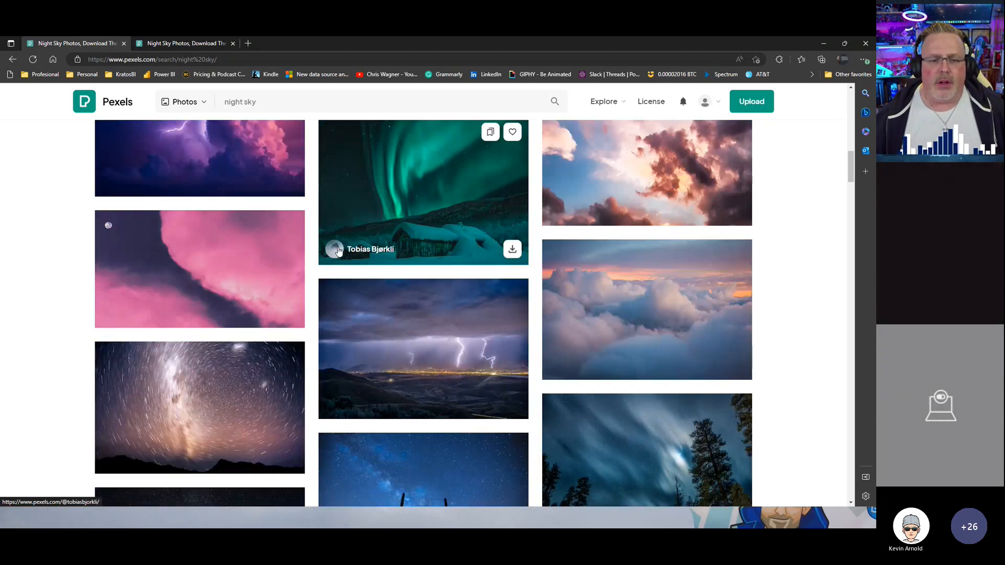
scroll(339, 250, down, 2)
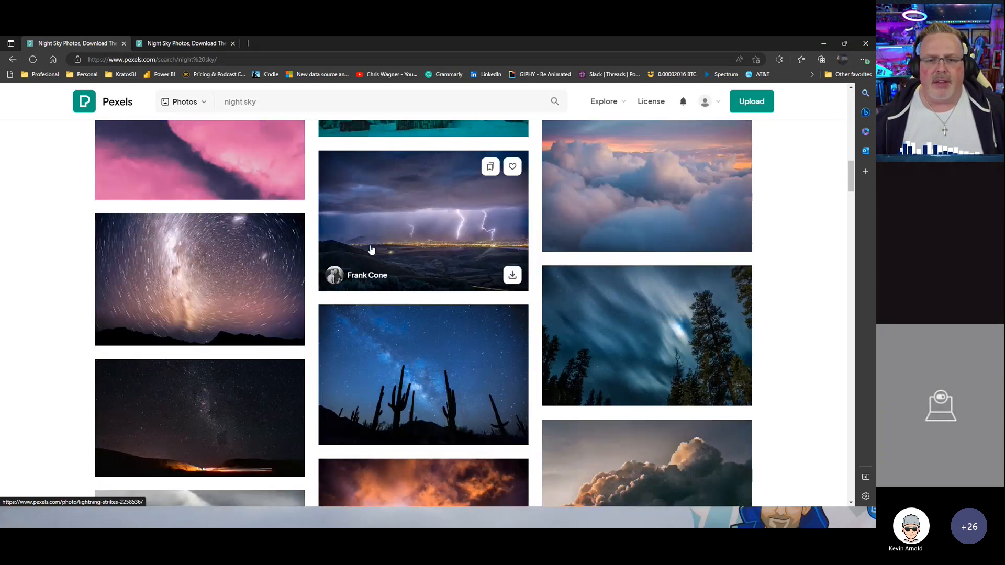
click(450, 254)
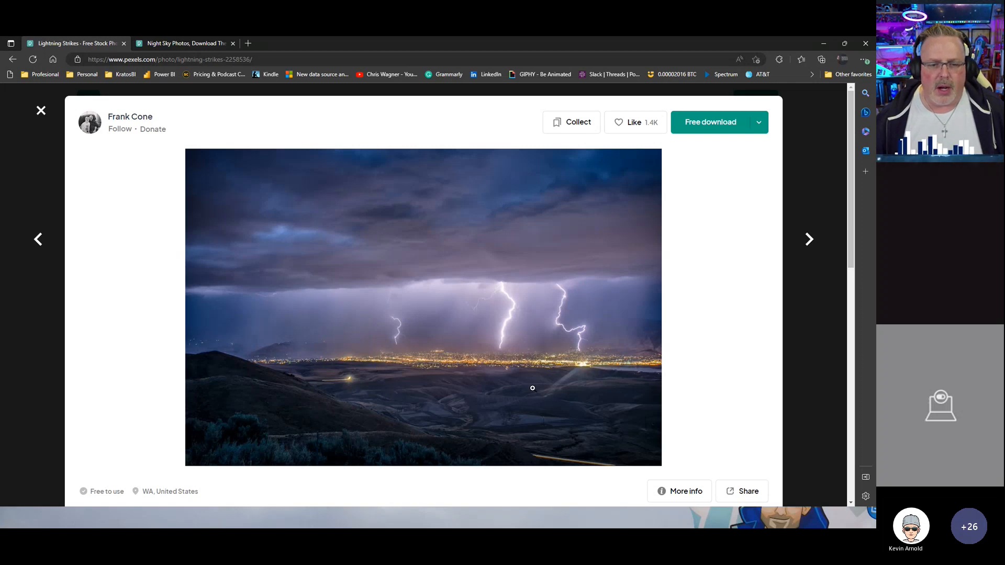
click(41, 110)
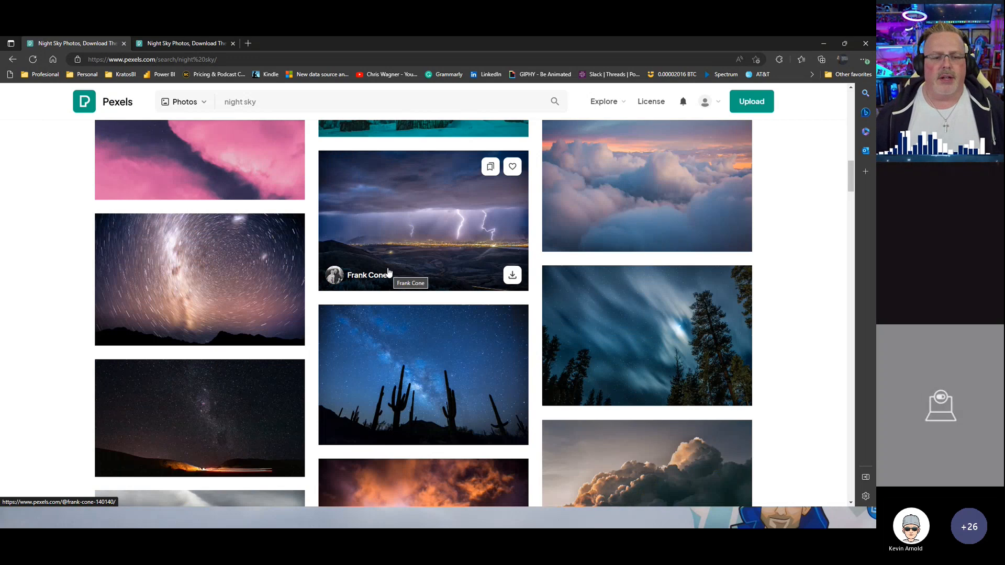
Step: Keep browsing further down the night sky results for a suitable background image
scroll(389, 273, down, 1)
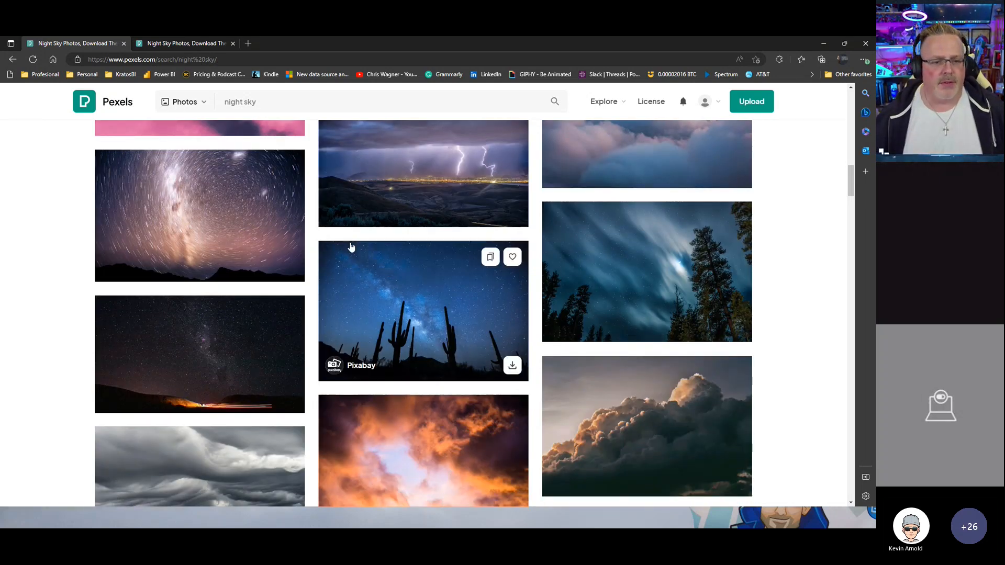
scroll(349, 247, down, 4)
scroll(383, 218, down, 12)
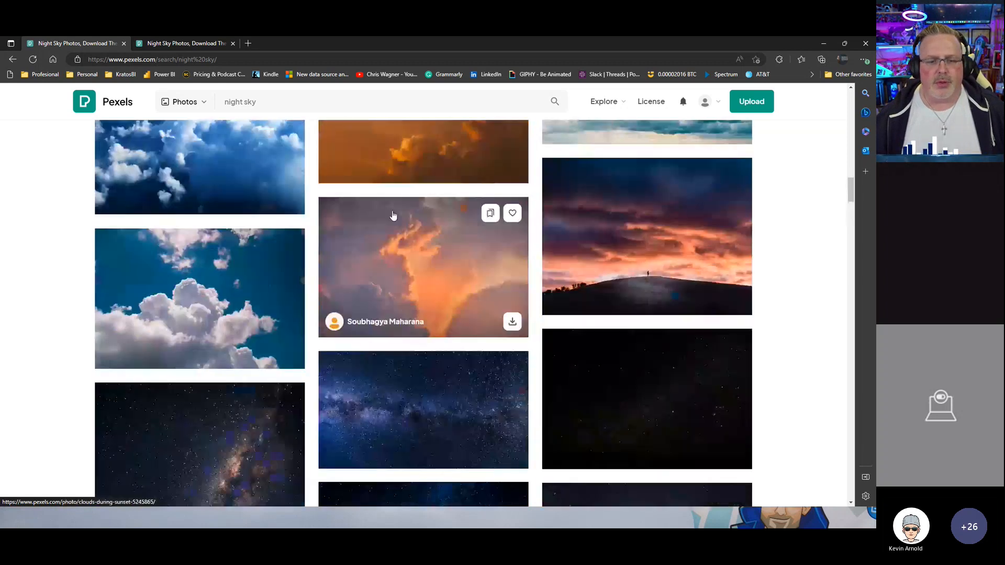
scroll(438, 208, up, 3)
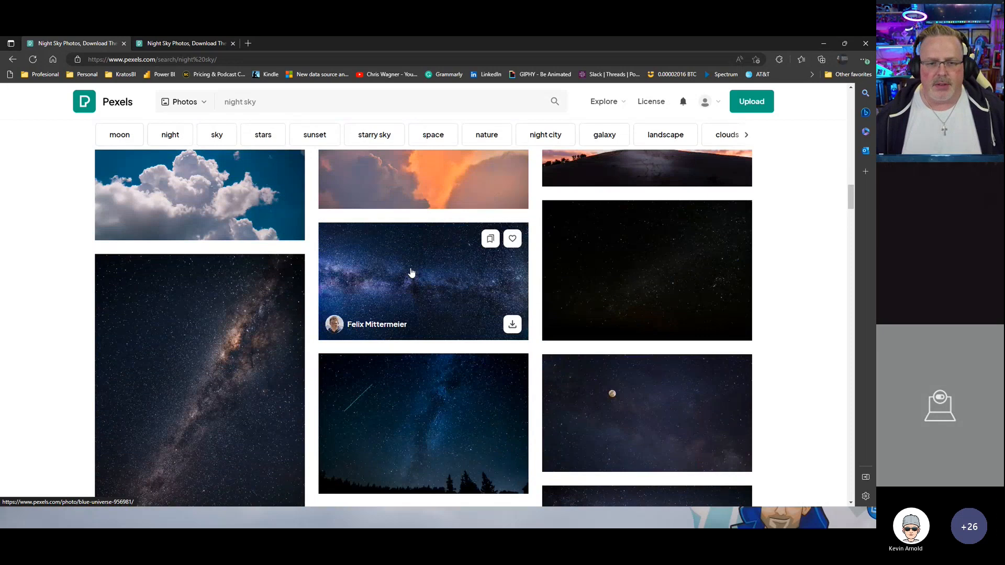
scroll(411, 272, down, 8)
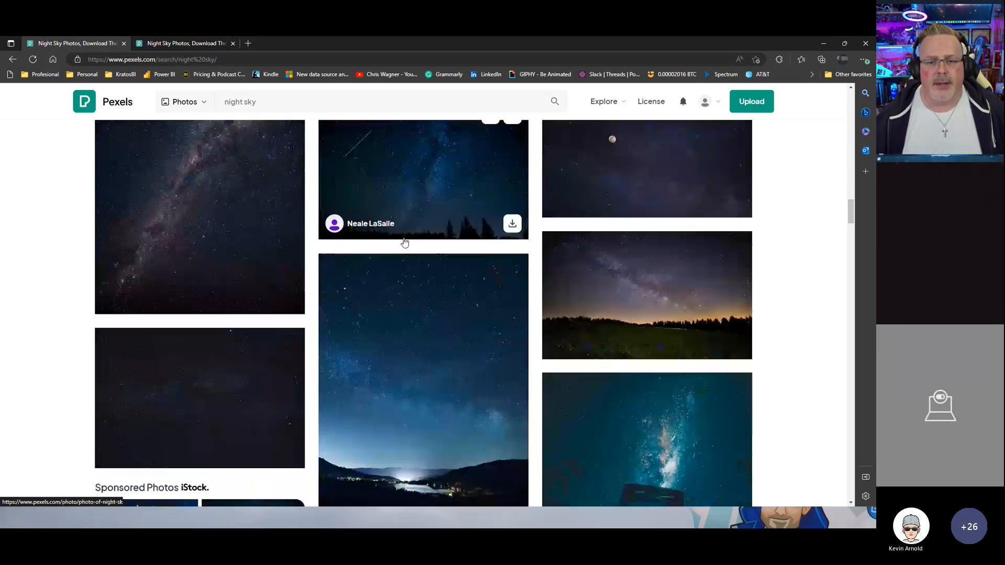
scroll(416, 323, down, 9)
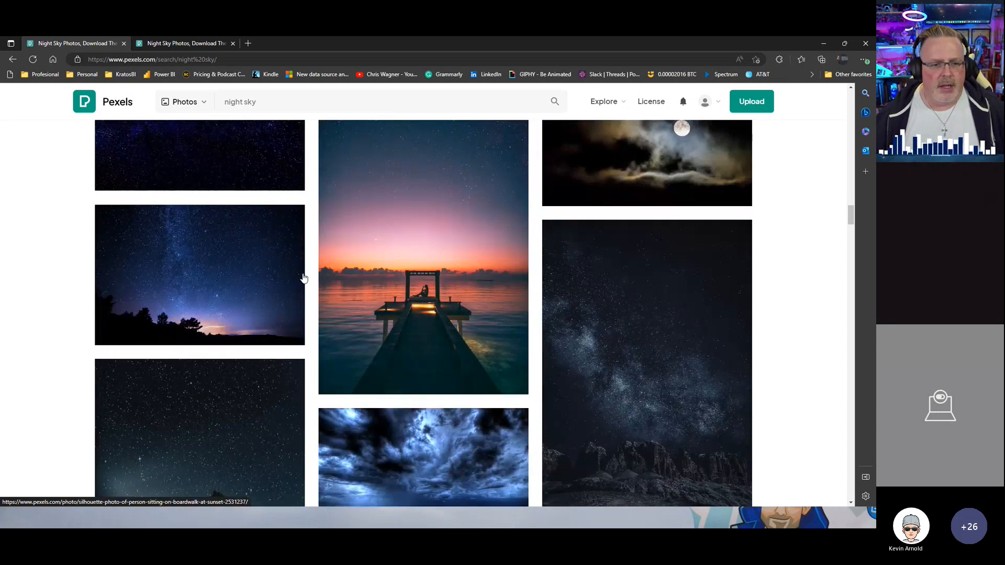
scroll(303, 277, down, 7)
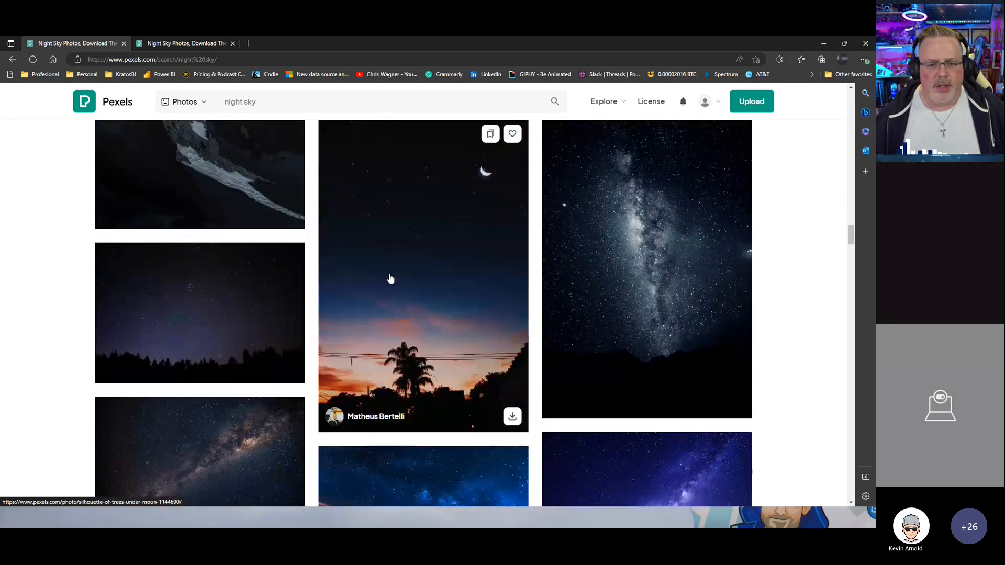
scroll(380, 278, down, 10)
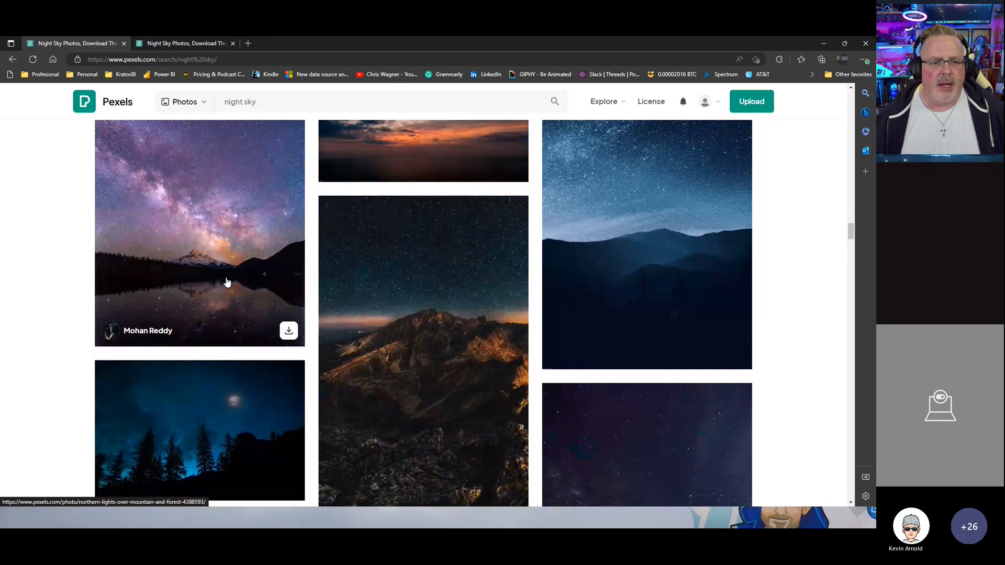
Step: Open the Milky Way over mountain lake photo and show its download size options
click(228, 262)
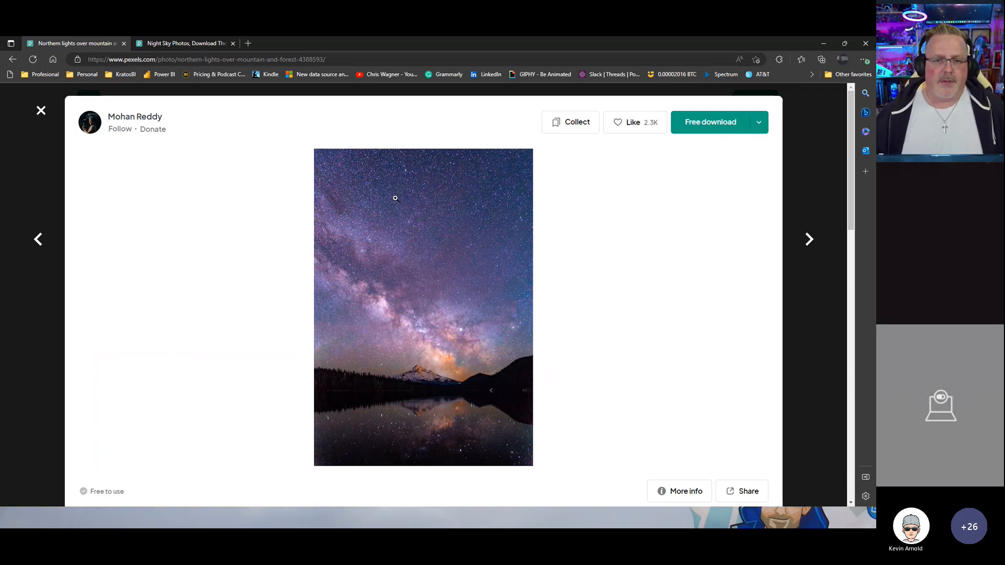
click(759, 122)
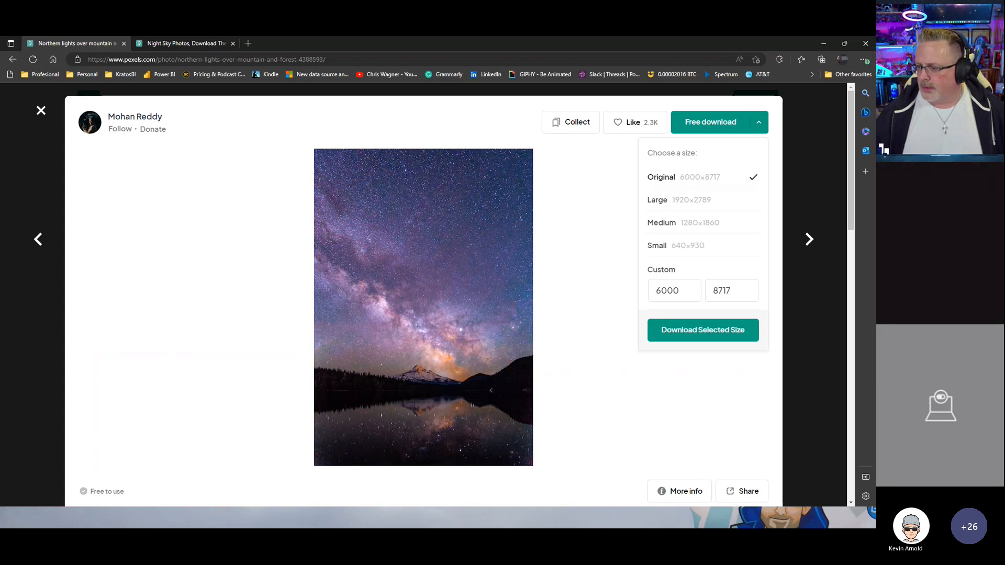
Step: Switch to PowerPoint with a blank presentation and maximize its window
key(super+d)
key(super+d)
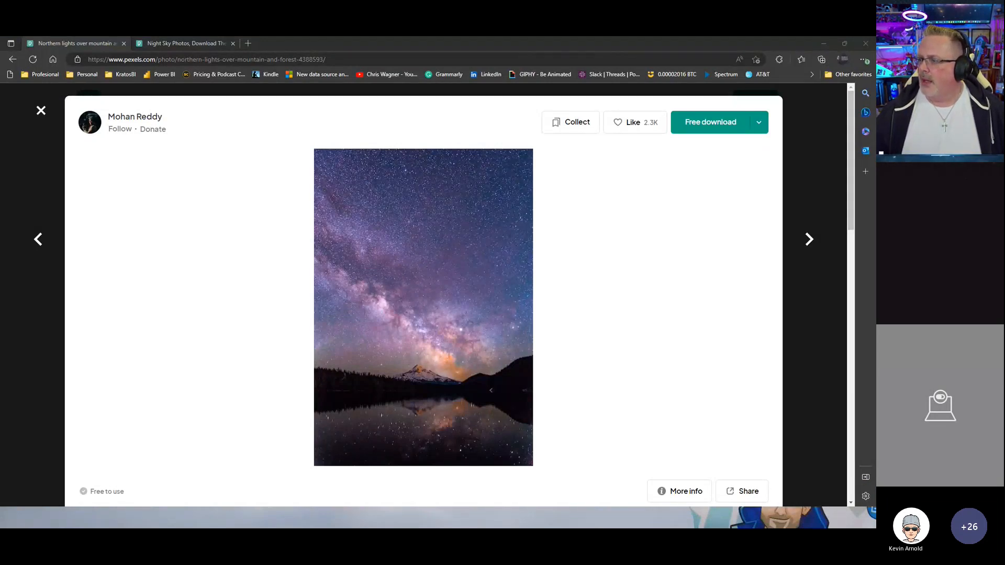
drag(1004, 226, 307, 62)
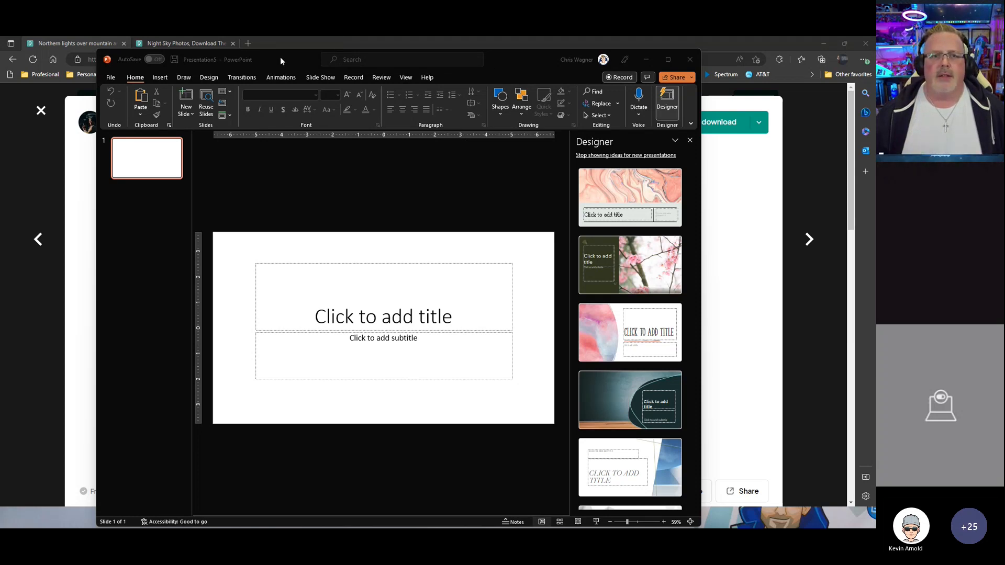
double_click(253, 56)
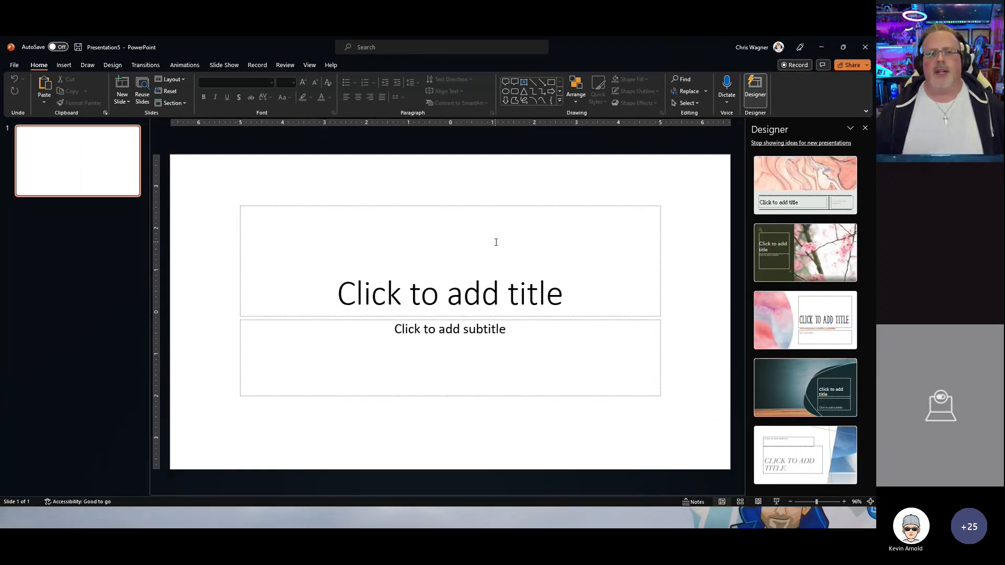
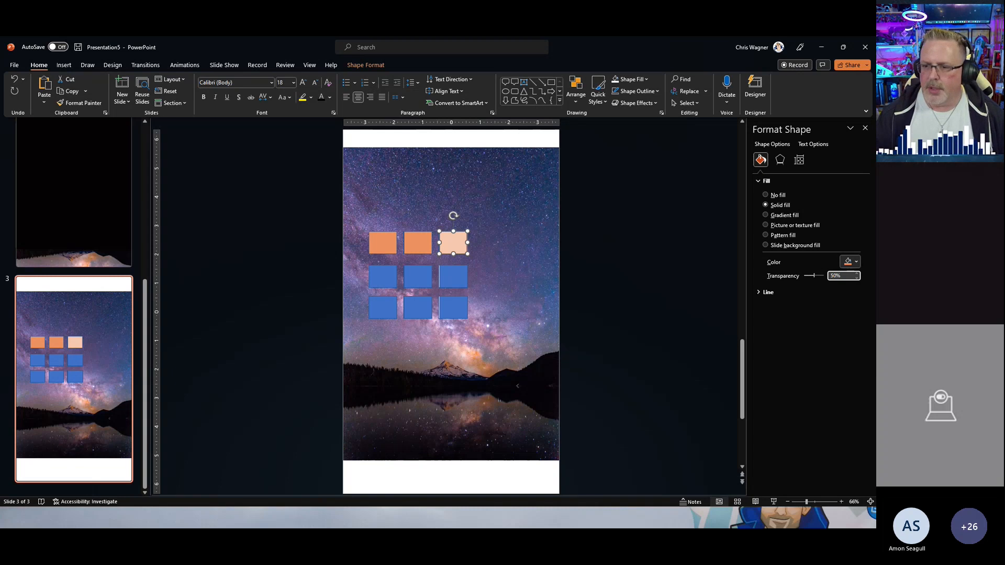
Step: Give the middle orange box a lighter solid fill by setting 25% transparency and sampling the blended colour with the eyedropper
click(418, 248)
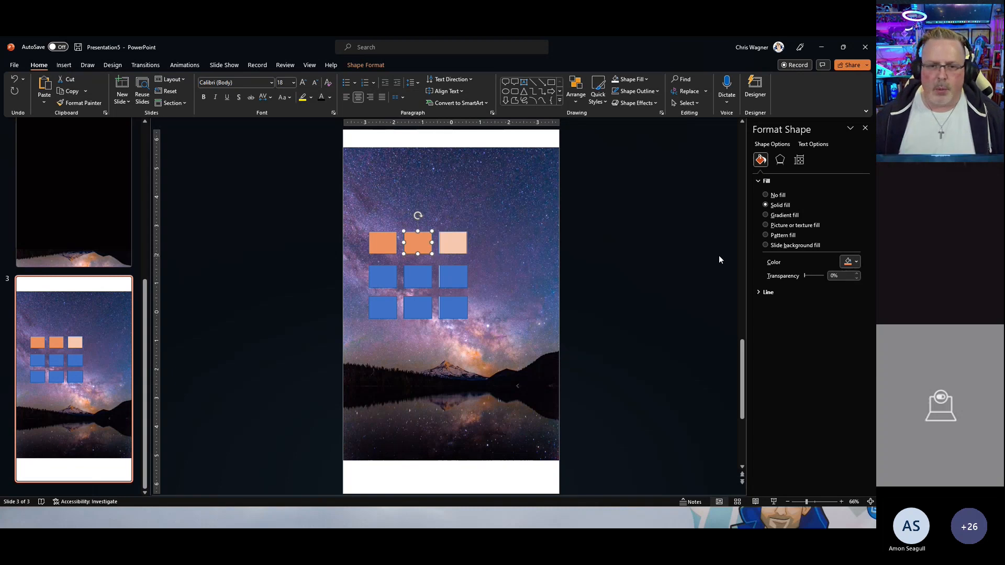
double_click(832, 276)
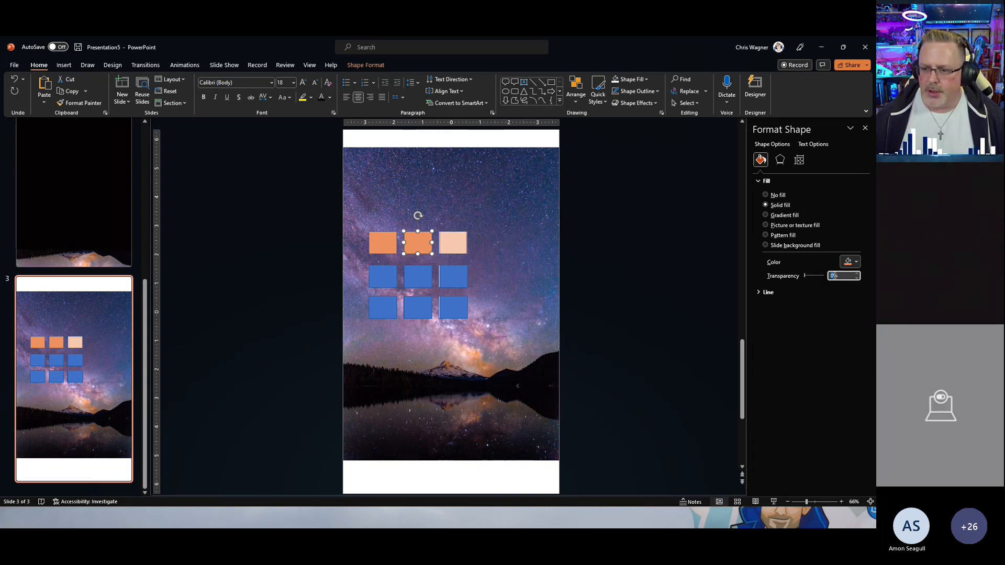
text(25)
key(Return)
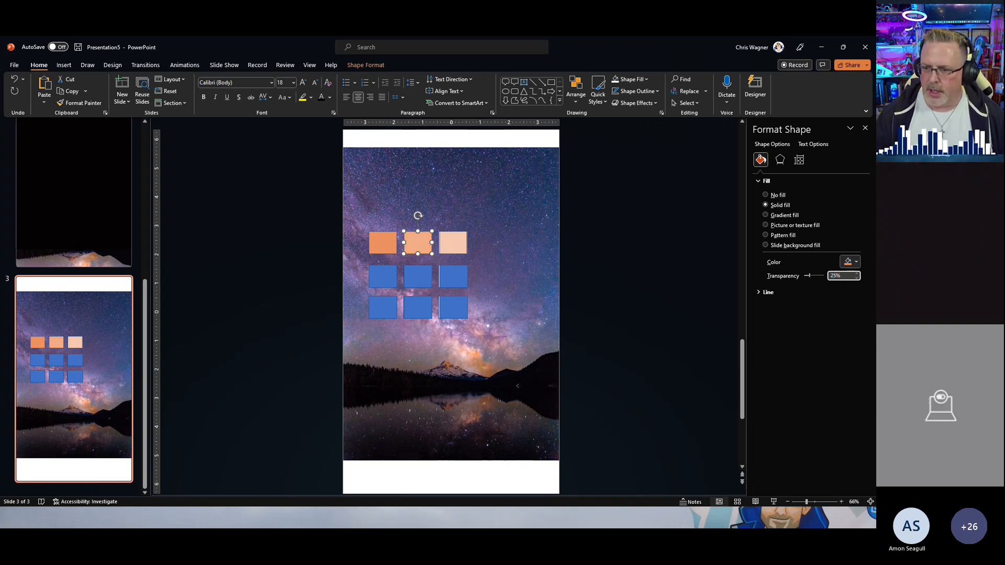
click(856, 263)
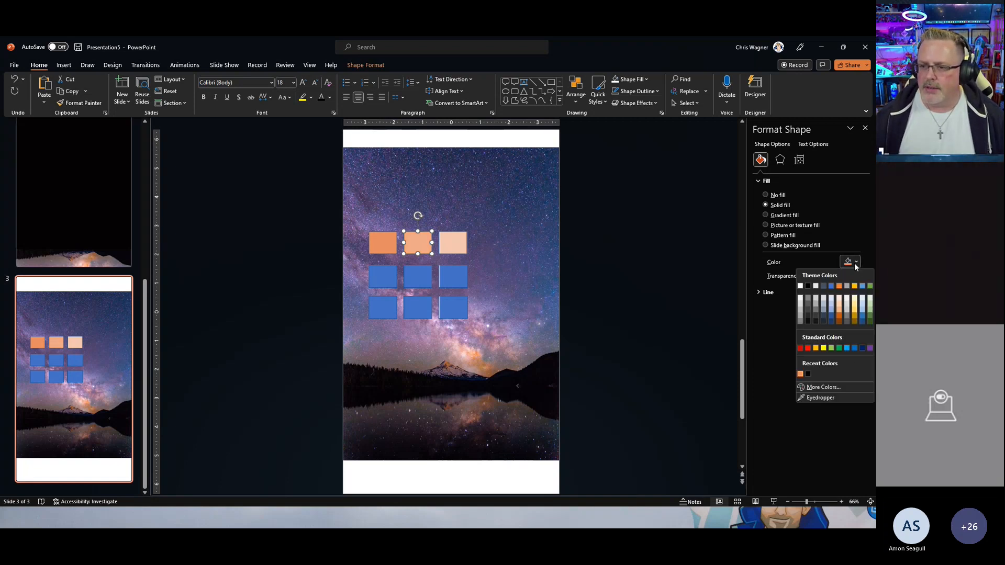
click(812, 397)
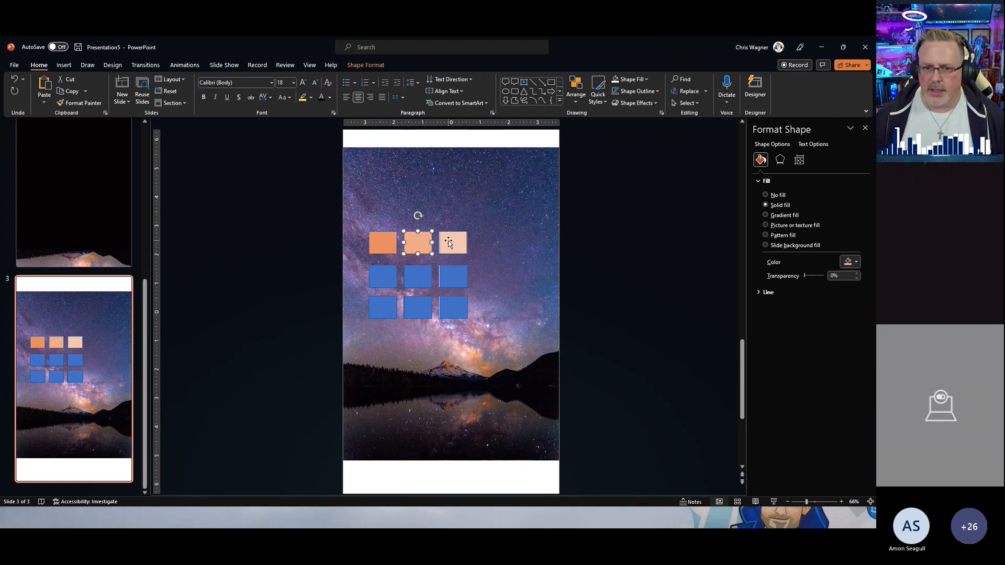
Step: Resample the third orange box's transparent fill as a solid colour with the eyedropper
click(857, 261)
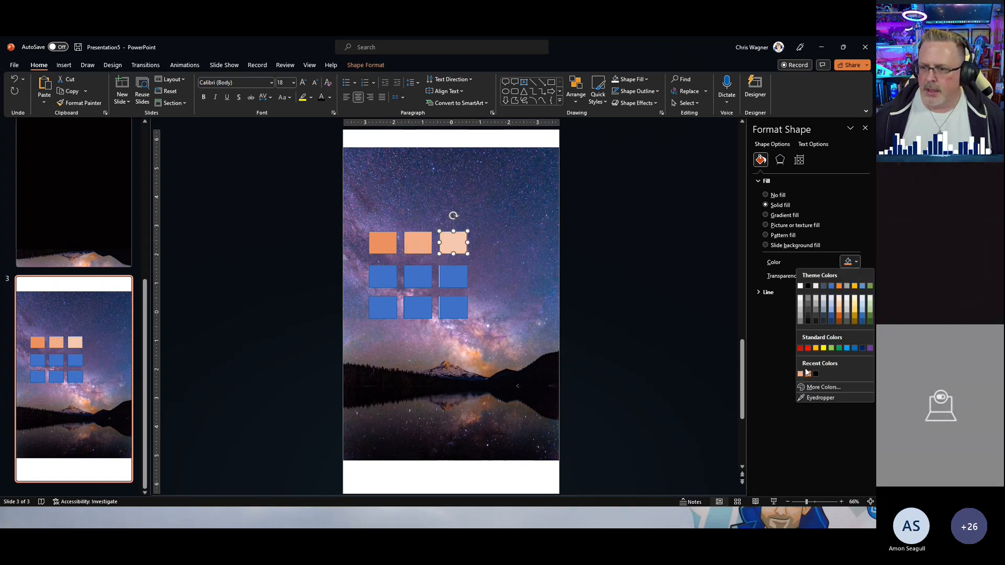
click(812, 397)
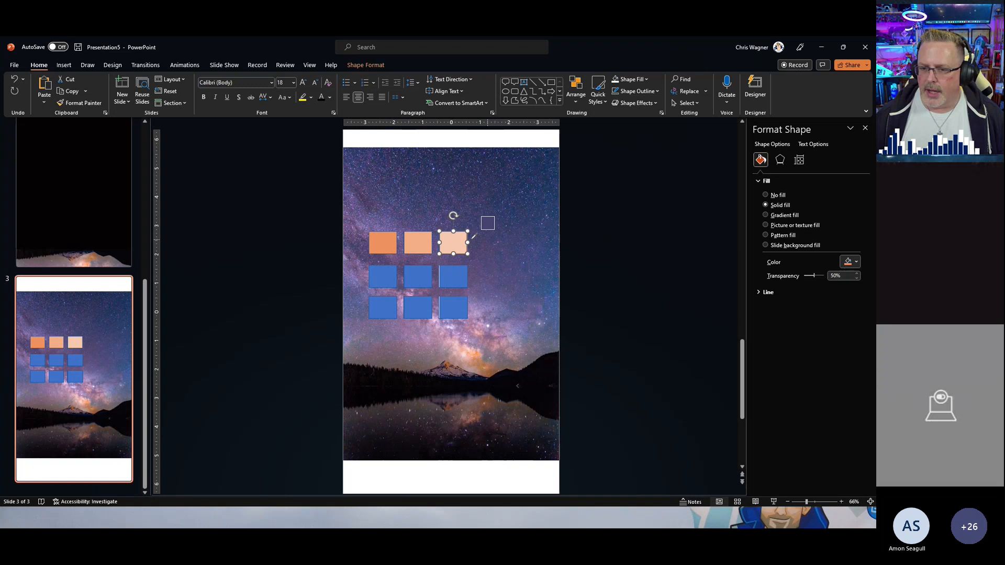
Step: Copy the third box's hex colour code from the custom colours dialog and paste it into the box as a dark label
click(850, 262)
click(821, 388)
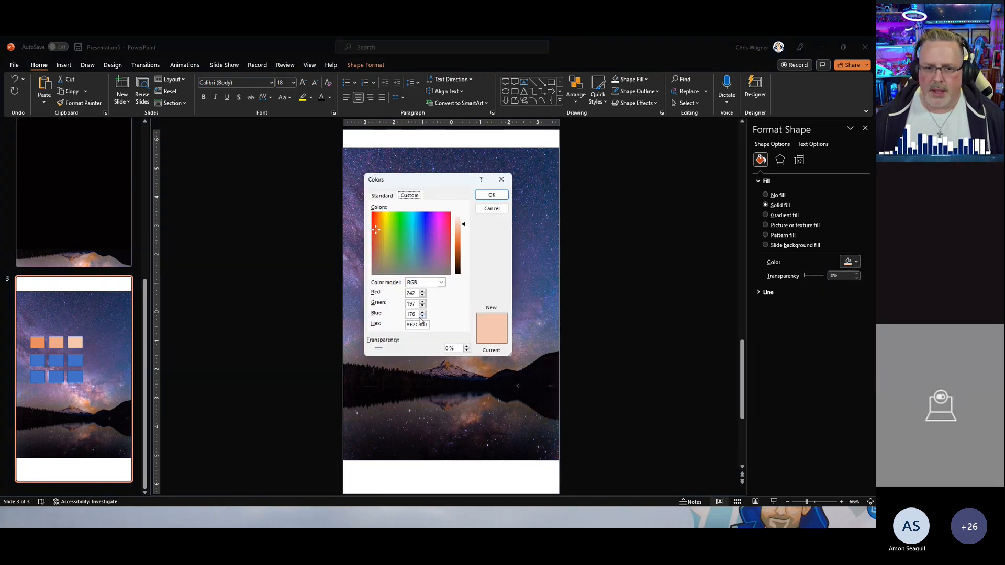
double_click(414, 324)
key(ctrl+c)
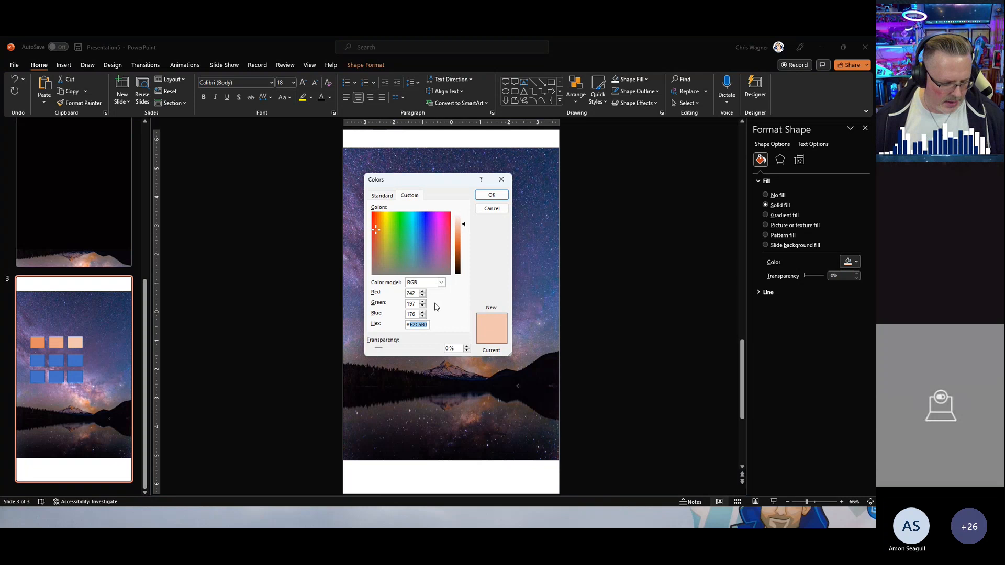
click(488, 209)
key(ctrl+v)
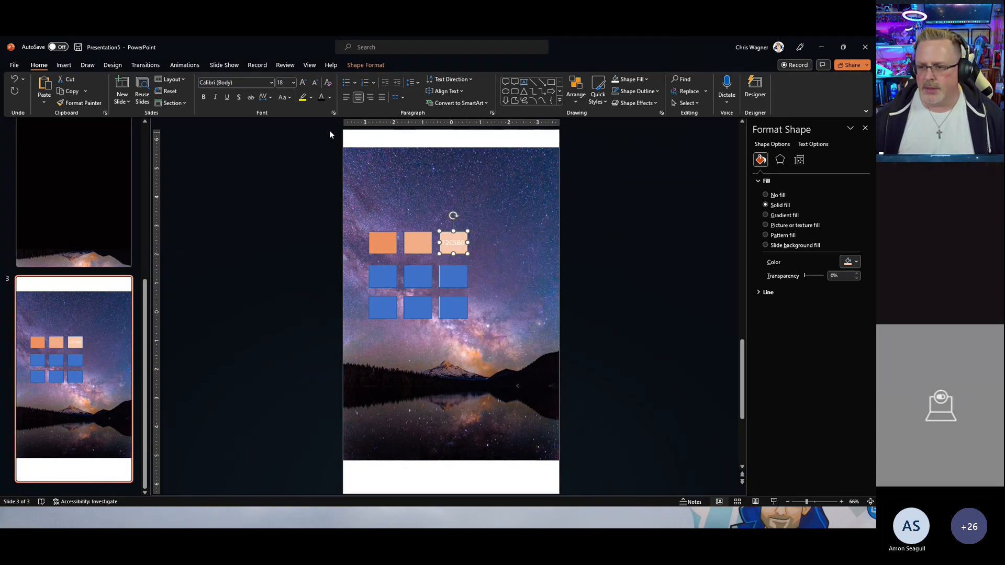
click(322, 98)
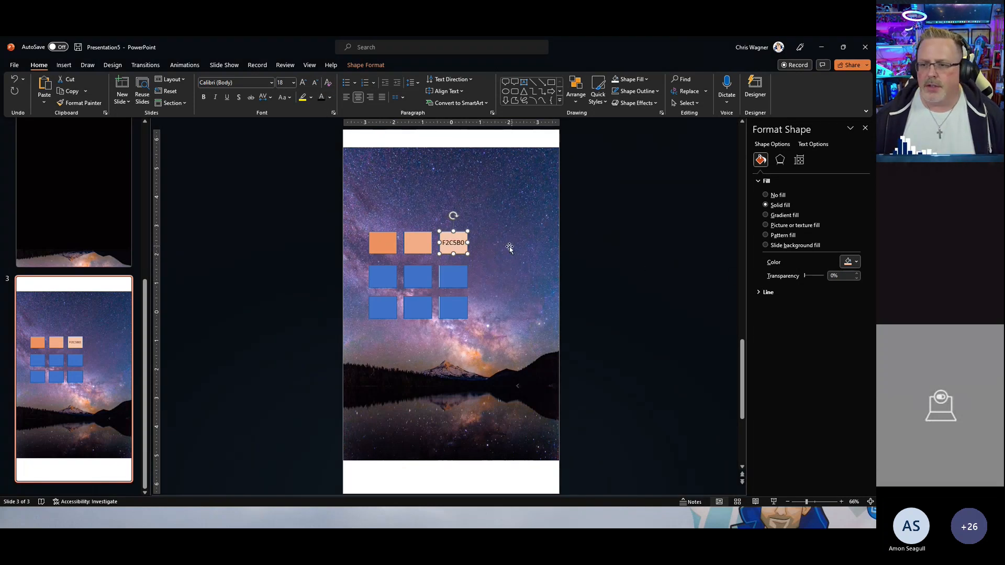
Step: Copy the middle orange box's hex code ECA889 and paste it into the box as its label
click(422, 245)
click(856, 262)
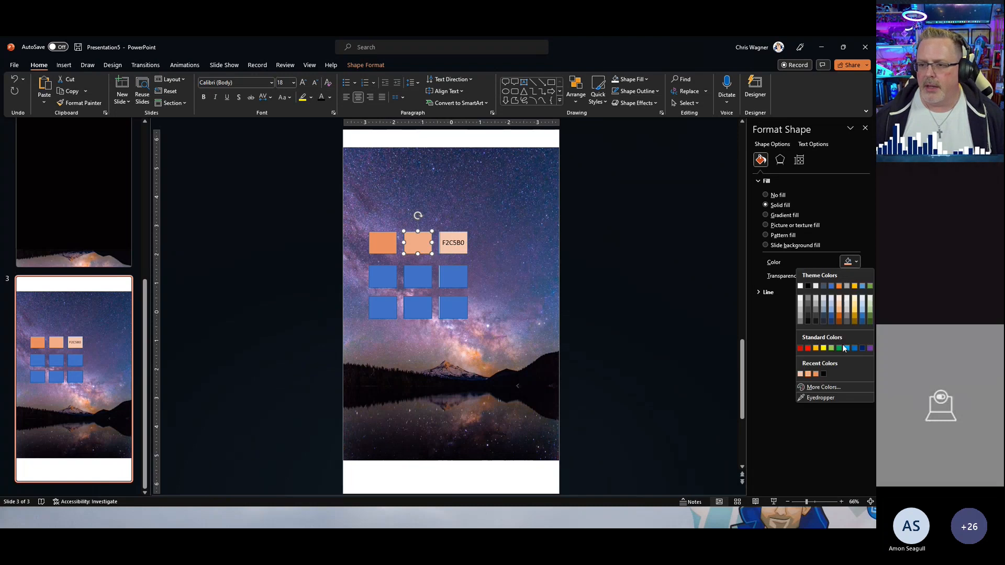
click(813, 388)
double_click(424, 325)
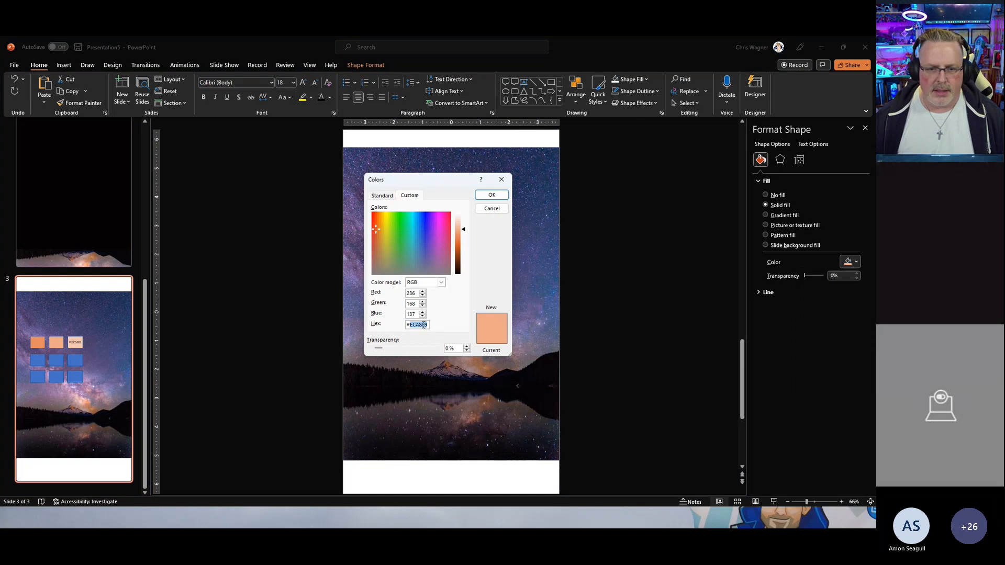
key(ctrl+c)
click(492, 194)
key(ctrl+v)
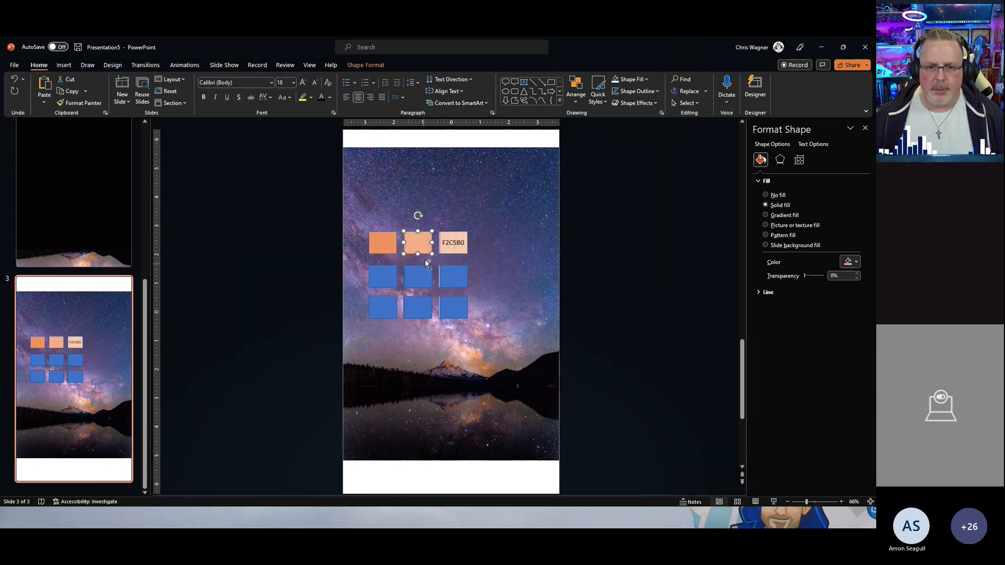
click(321, 97)
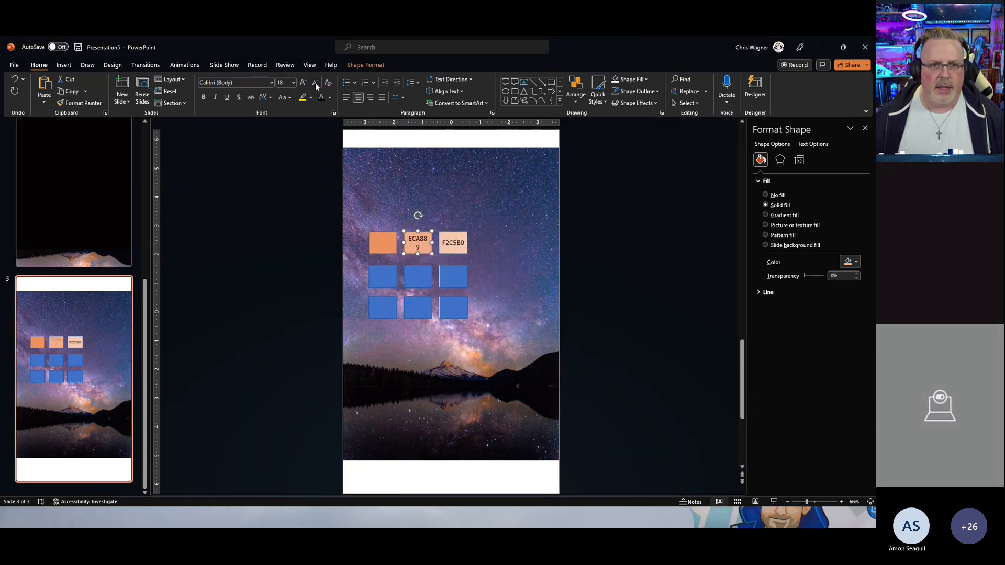
Step: Label the first orange box with its hex colour code E58B62
click(383, 243)
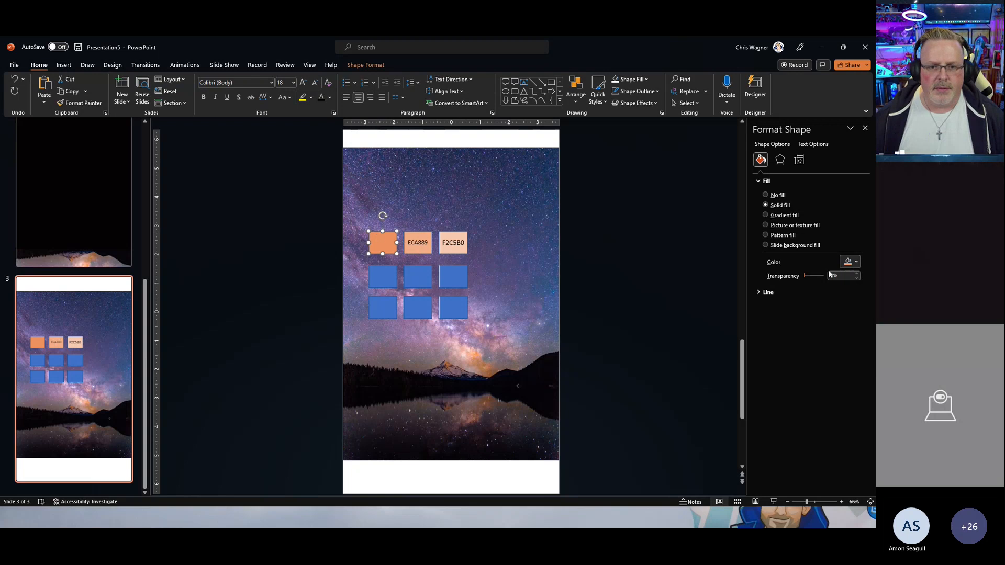
click(857, 262)
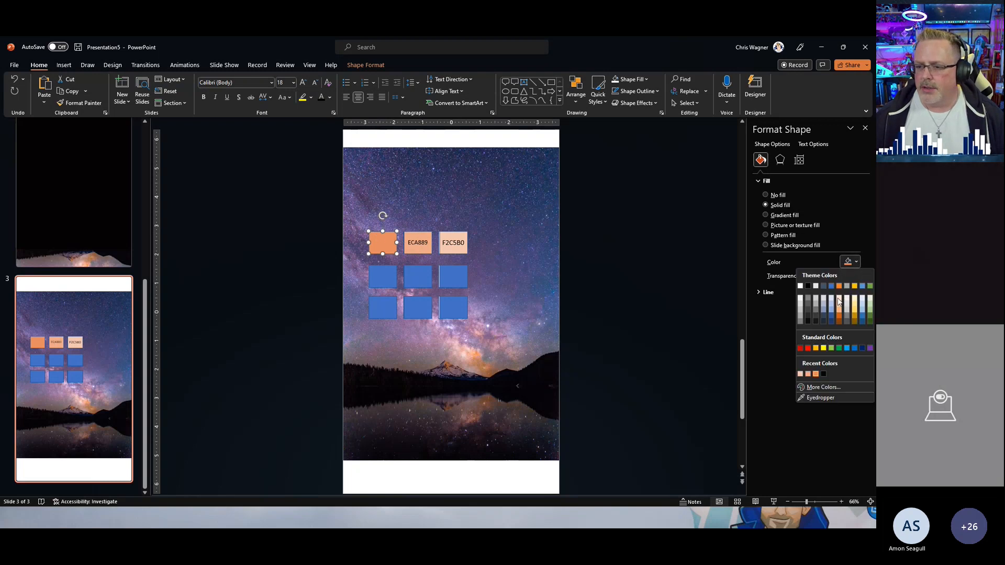
click(815, 390)
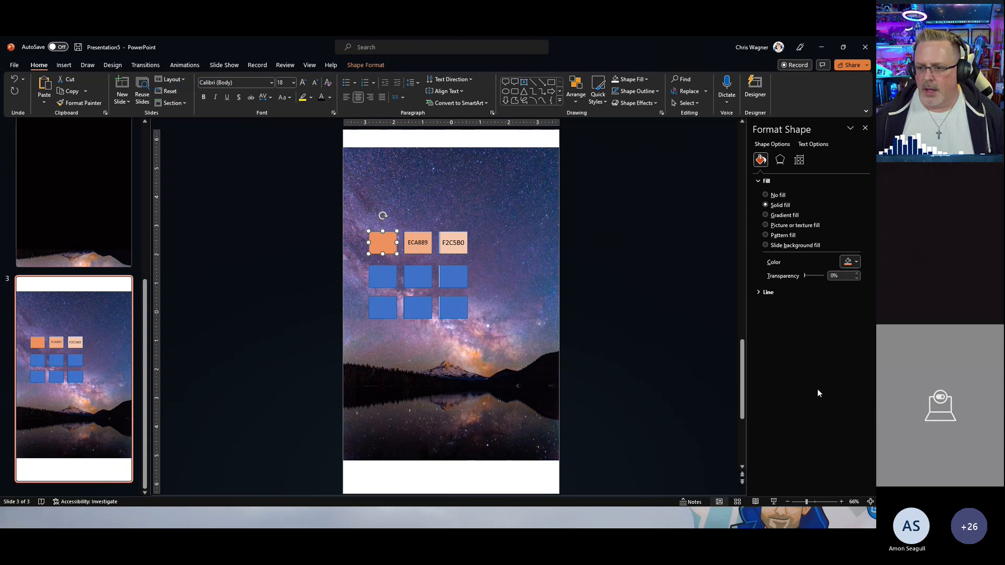
double_click(414, 325)
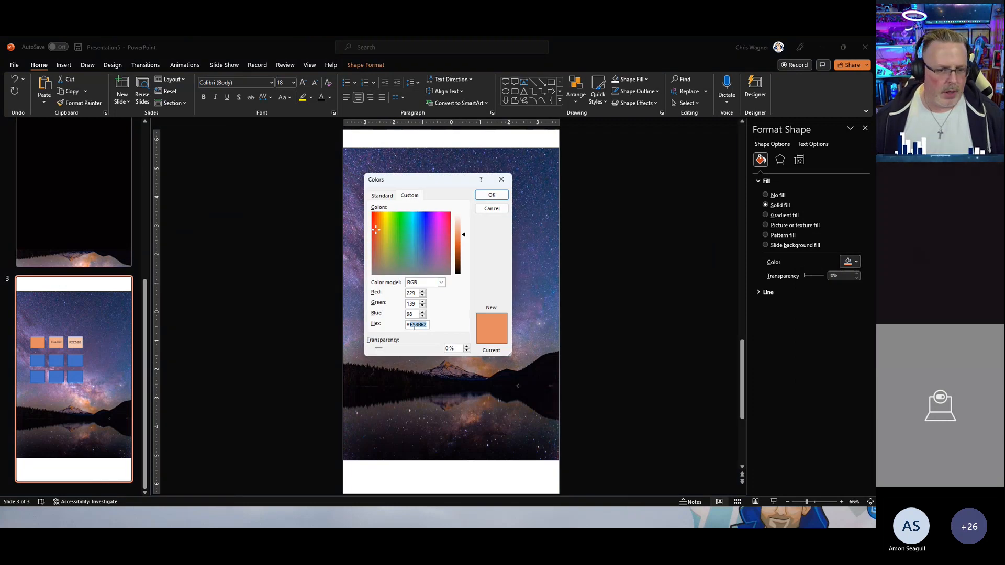
click(492, 195)
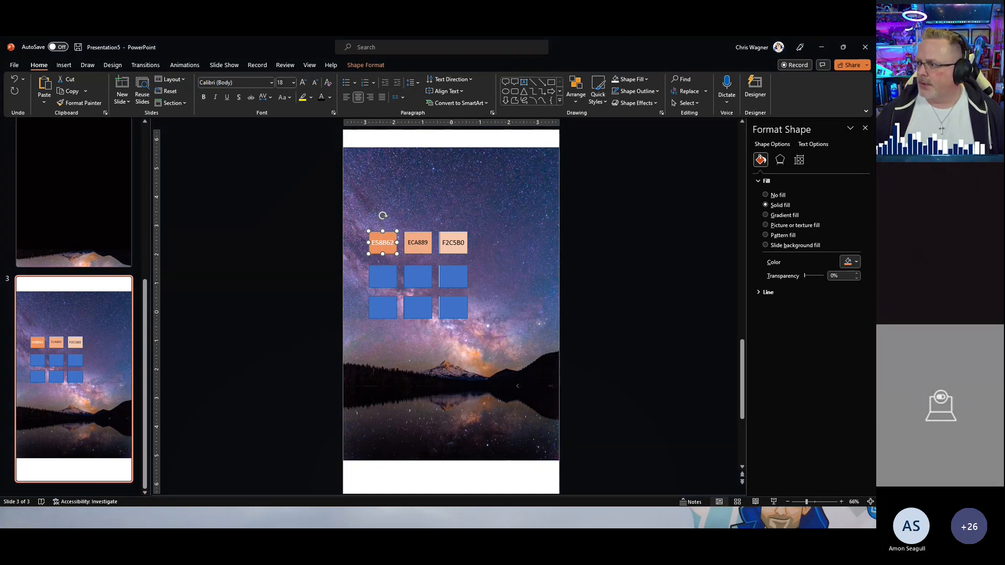
Step: View the finished Background presentation with its full palette of labelled colour boxes
drag(874, 207, 465, 88)
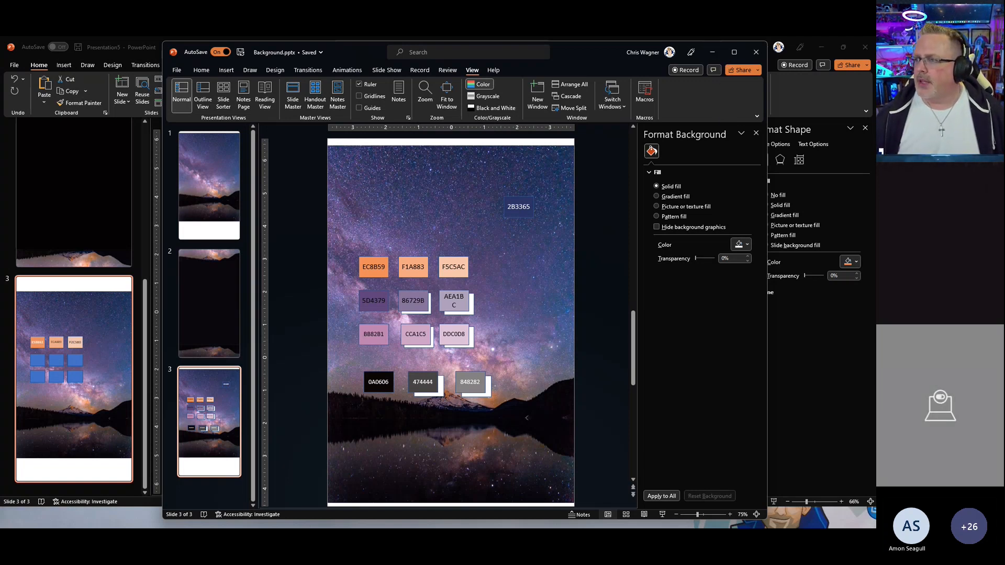
drag(875, 293, 597, 65)
click(320, 101)
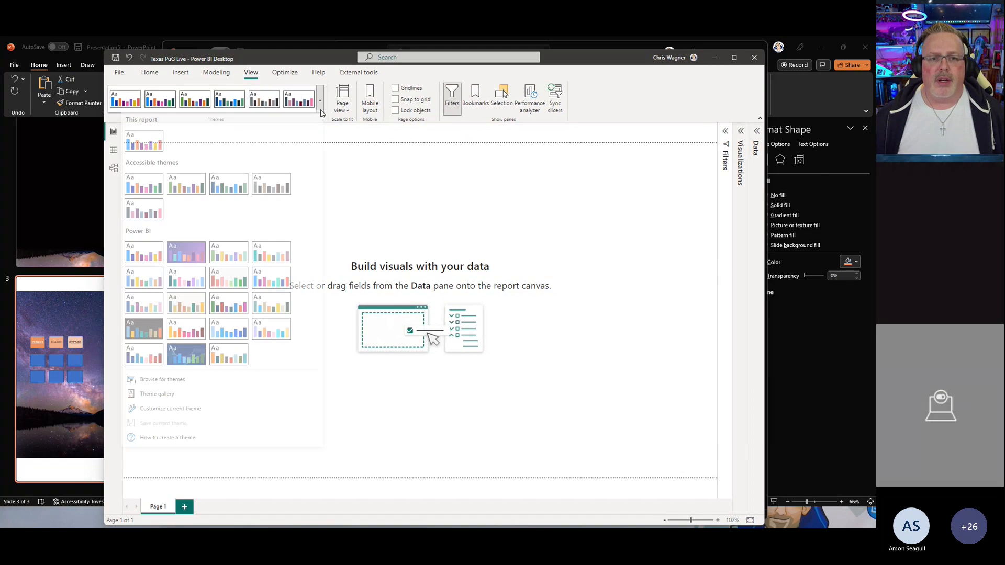
click(211, 410)
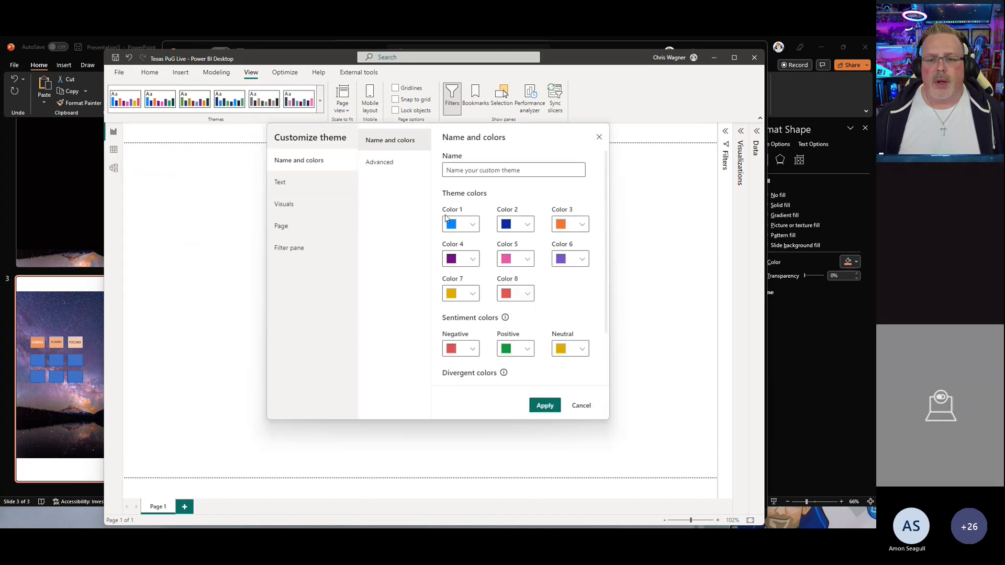
click(580, 406)
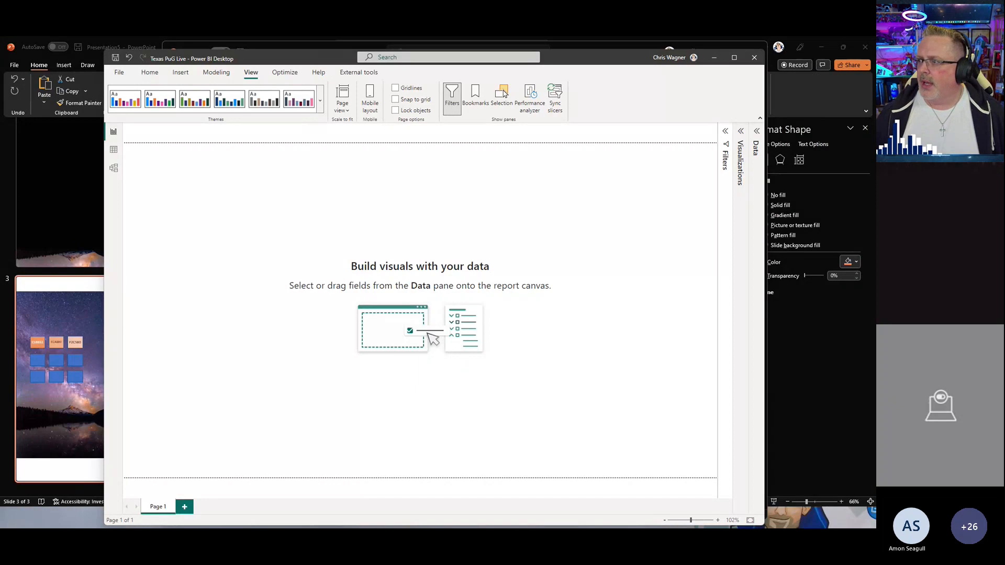
Step: In the Dark PowerBI Report, save the current theme as a JSON file named Dark Theme in the Report Design folder
drag(999, 126, 654, 68)
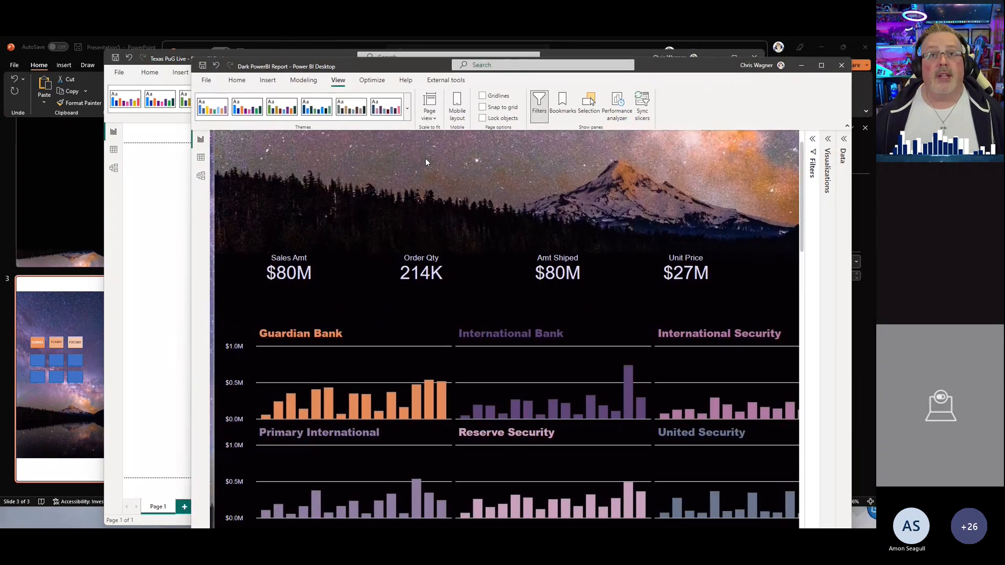
click(407, 109)
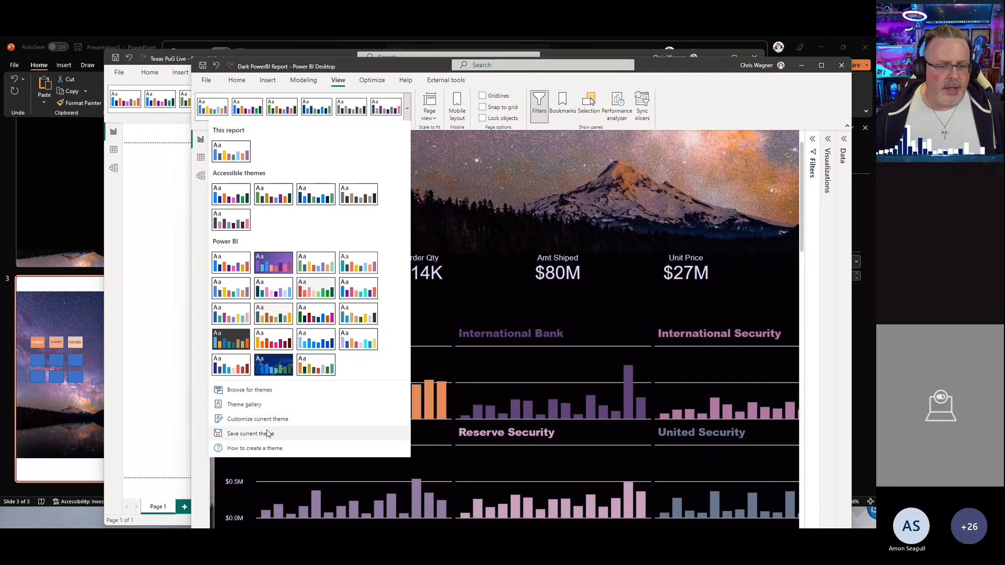
click(267, 432)
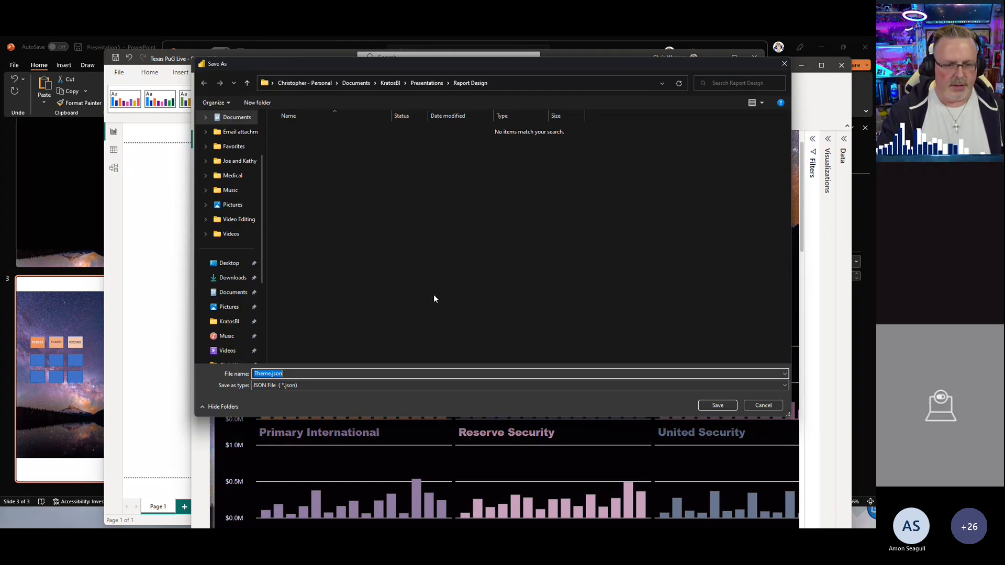
text(Dark)
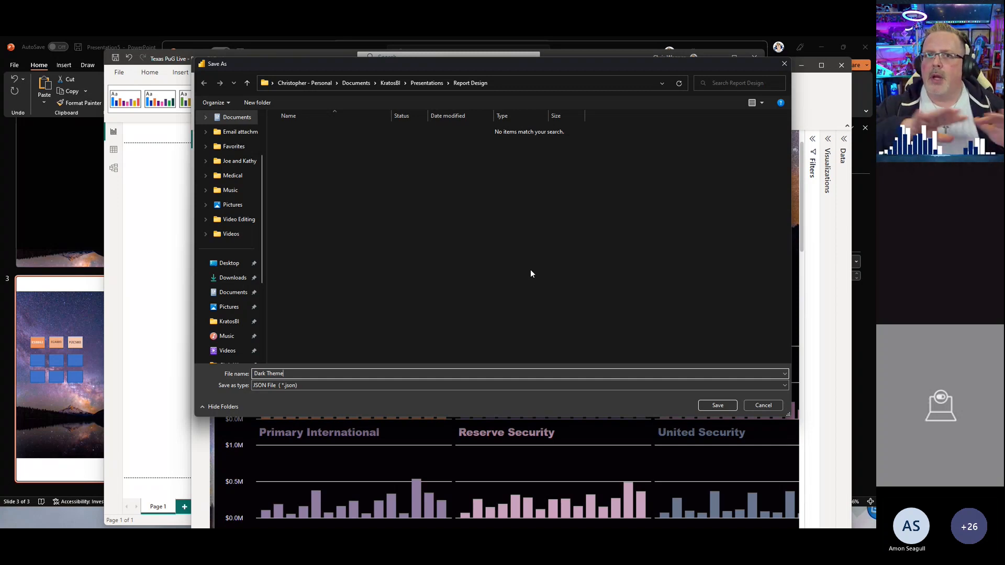
click(723, 406)
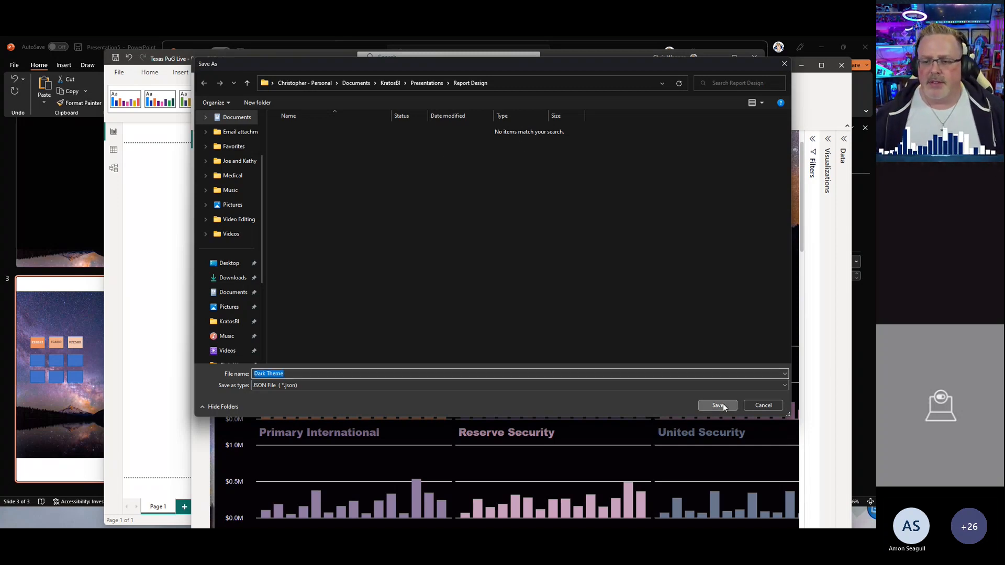
Step: Import the Dark Theme.json file as the report theme in the Texas PuG Live report
drag(431, 69, 875, 128)
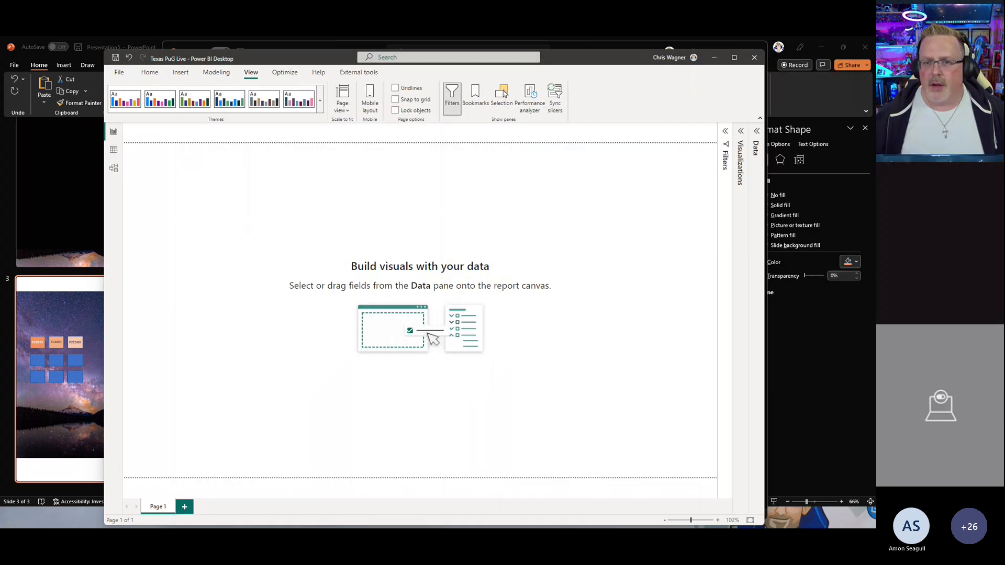
click(320, 101)
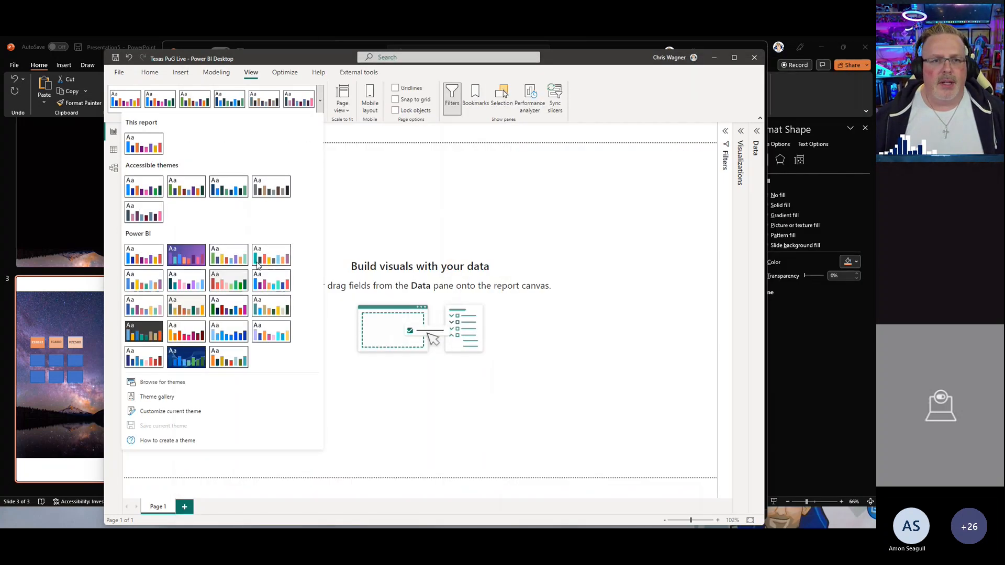
click(218, 385)
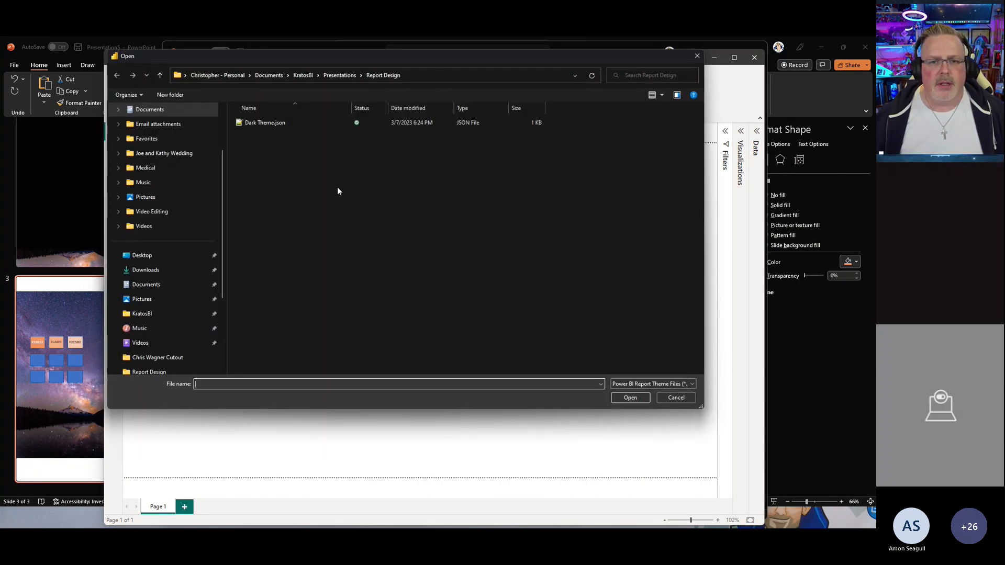
click(271, 123)
click(617, 397)
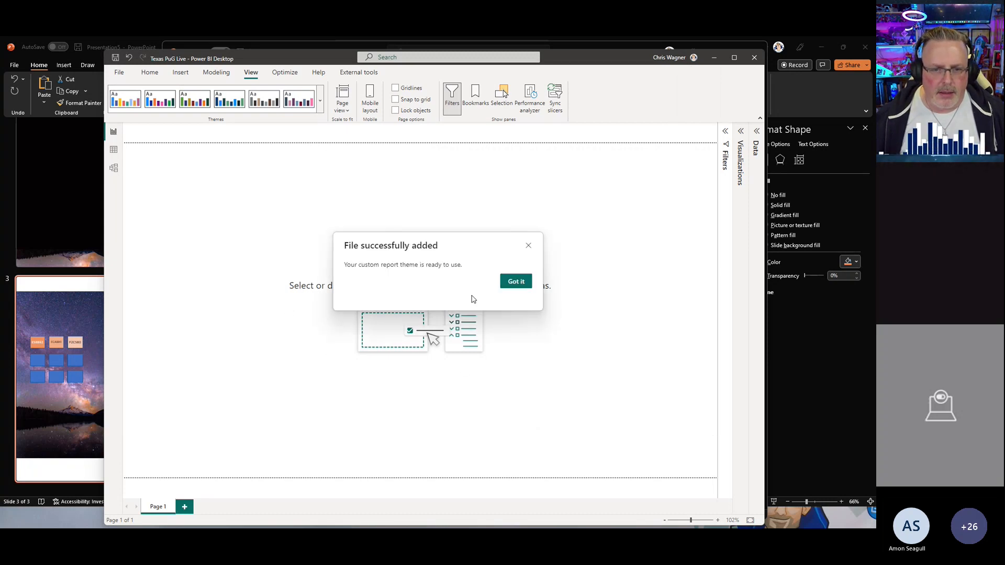
click(515, 282)
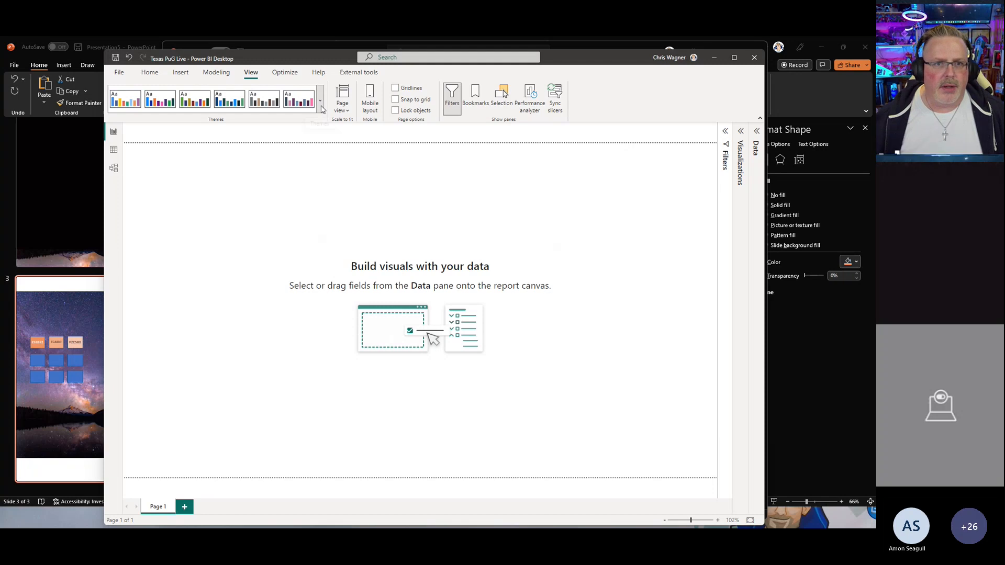
click(320, 101)
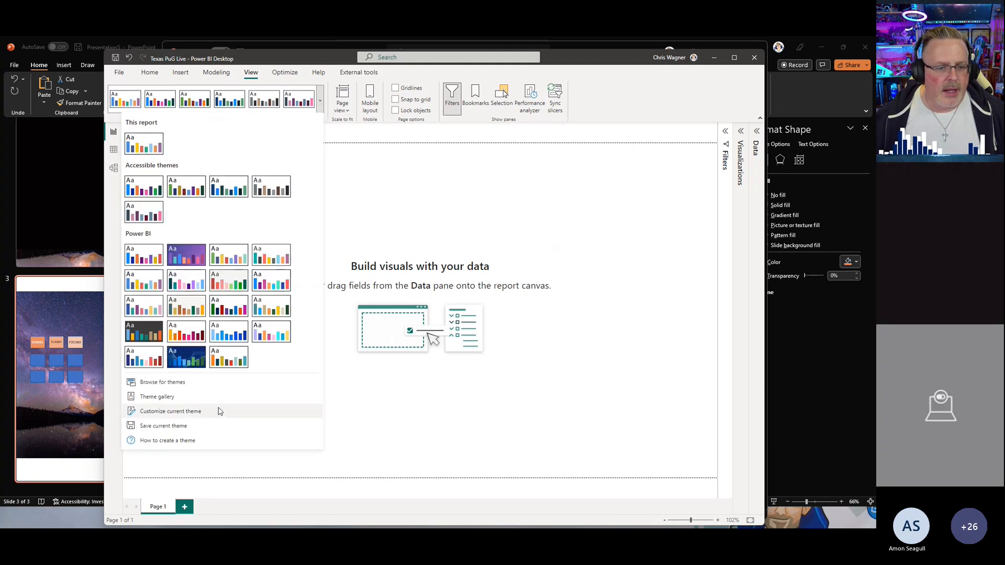
click(182, 411)
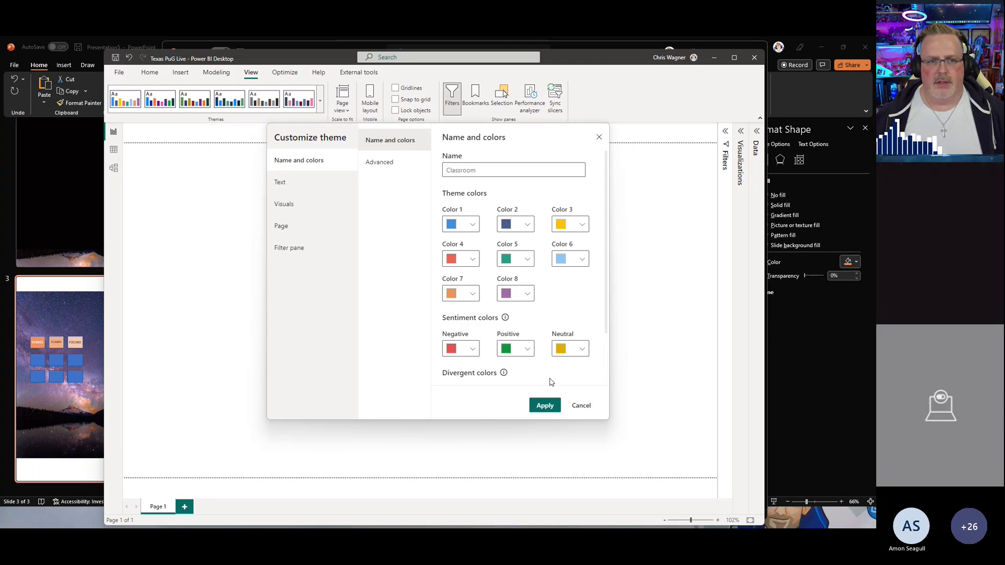
click(581, 406)
Step: Browse for and import the Dark Theme.json file from the Report Design folder as the report theme
click(321, 107)
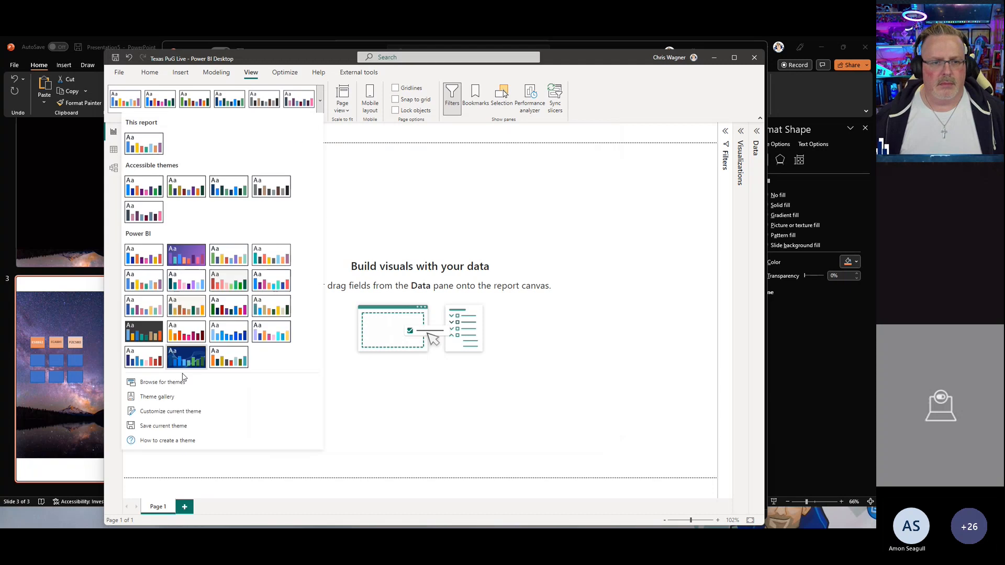
click(167, 383)
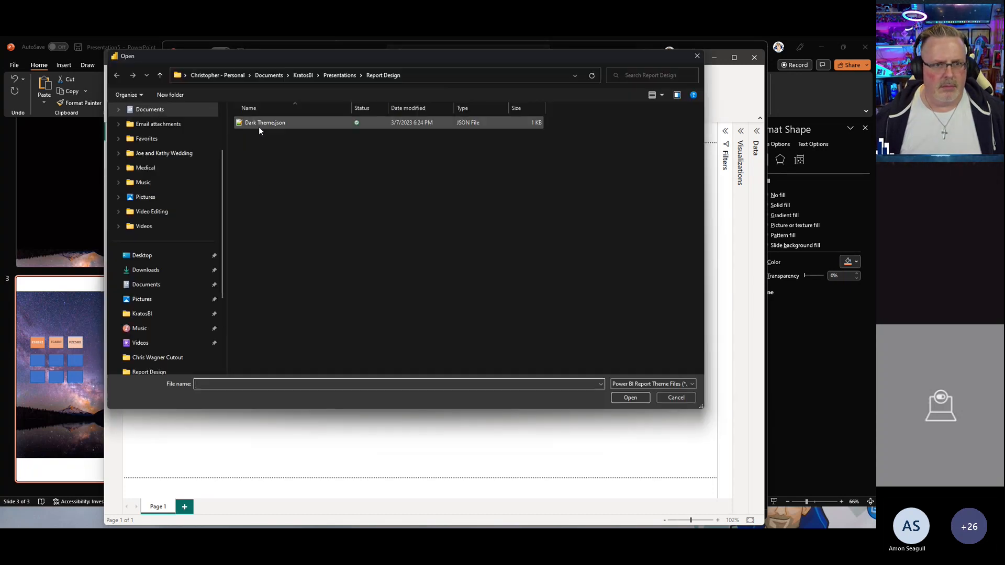
click(259, 126)
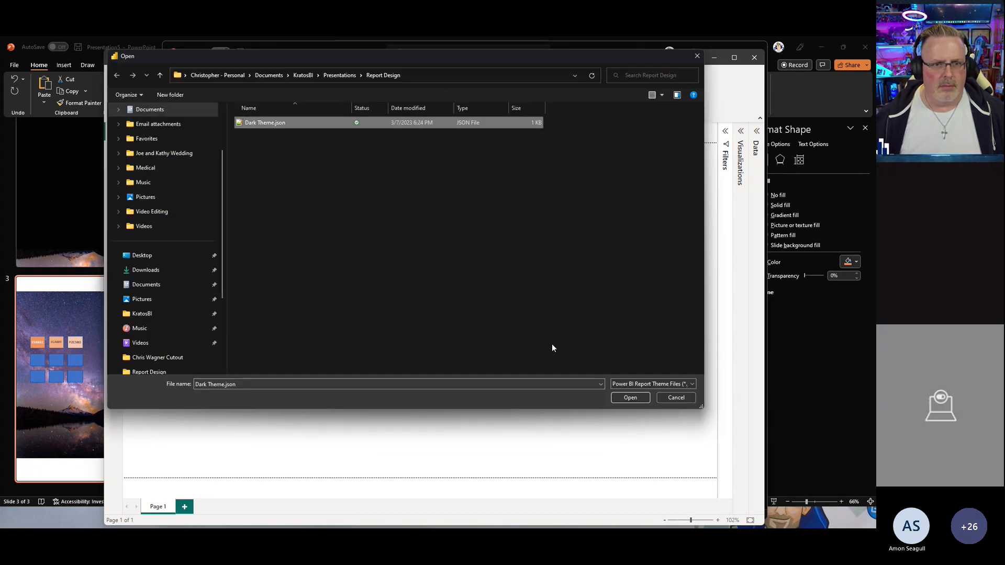
click(618, 398)
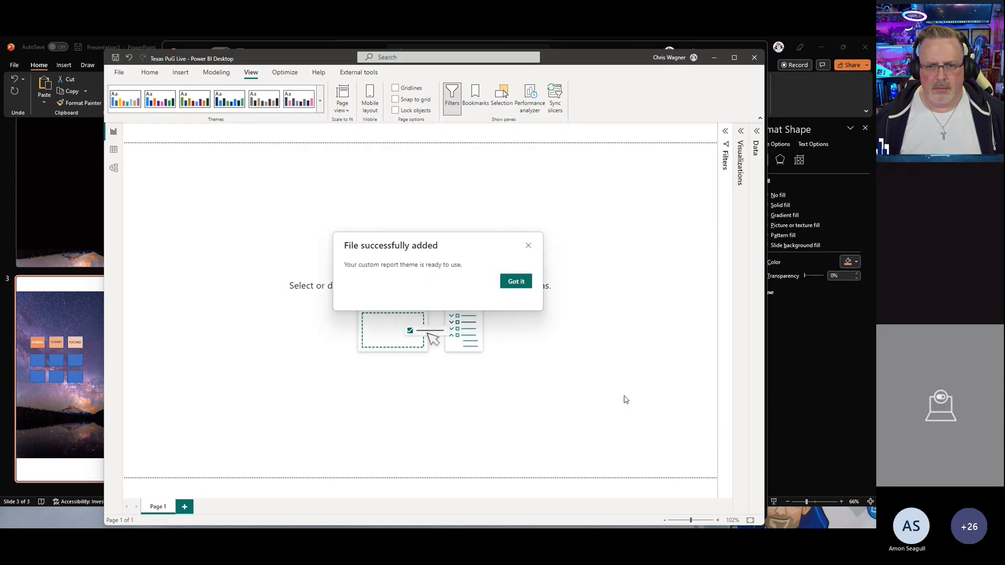
click(516, 283)
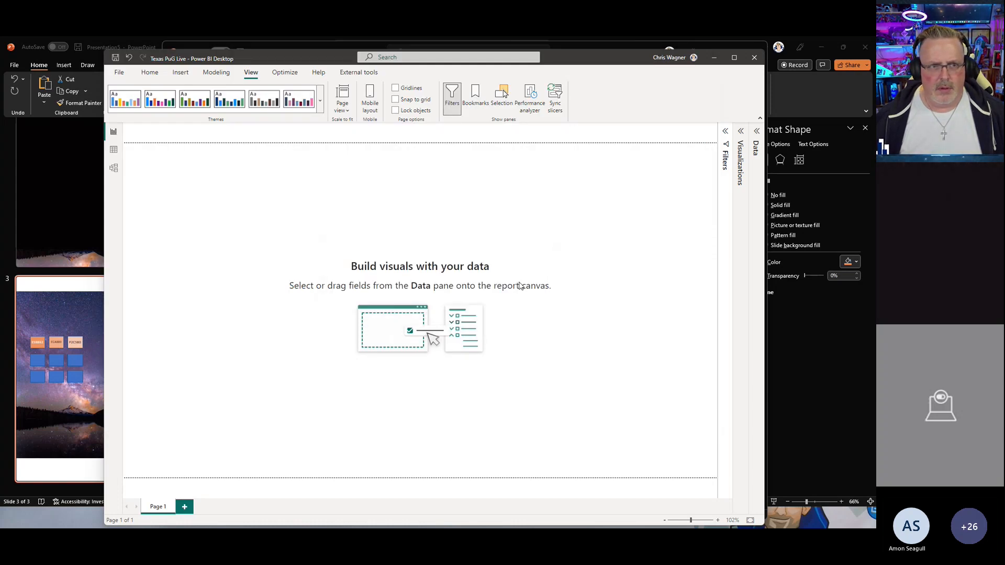
Step: Apply the theme listed under This report from the themes gallery
click(320, 101)
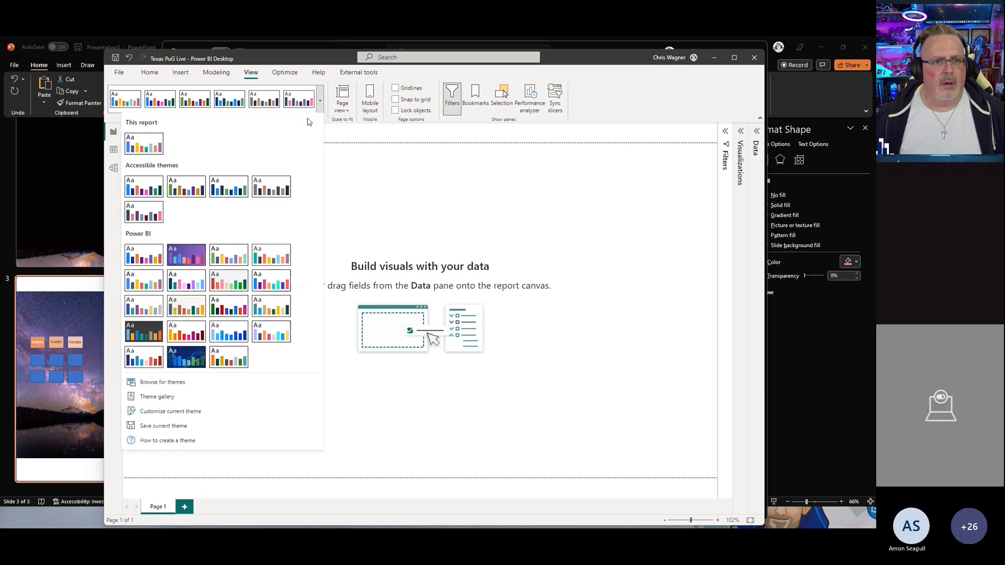
click(158, 151)
click(320, 101)
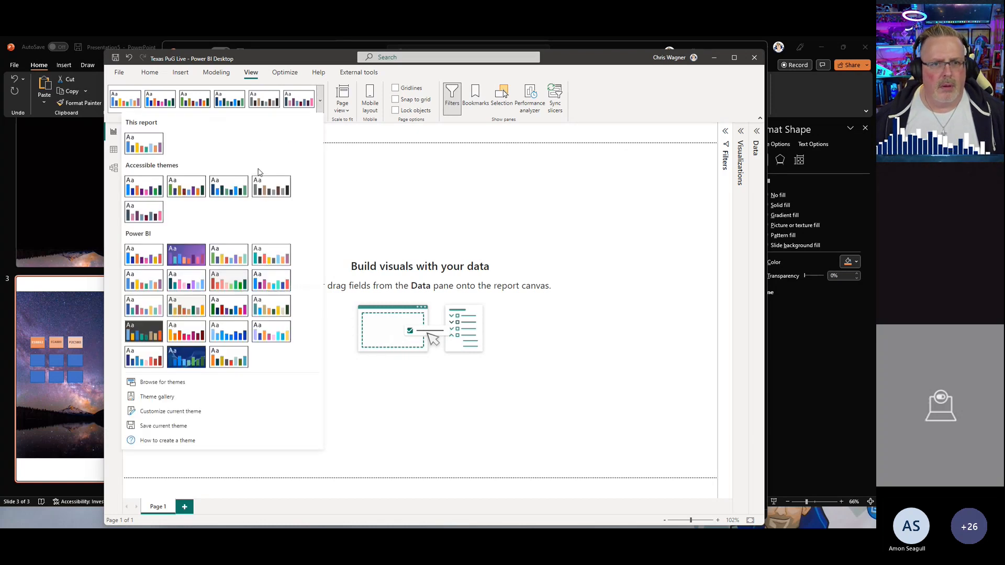
click(185, 384)
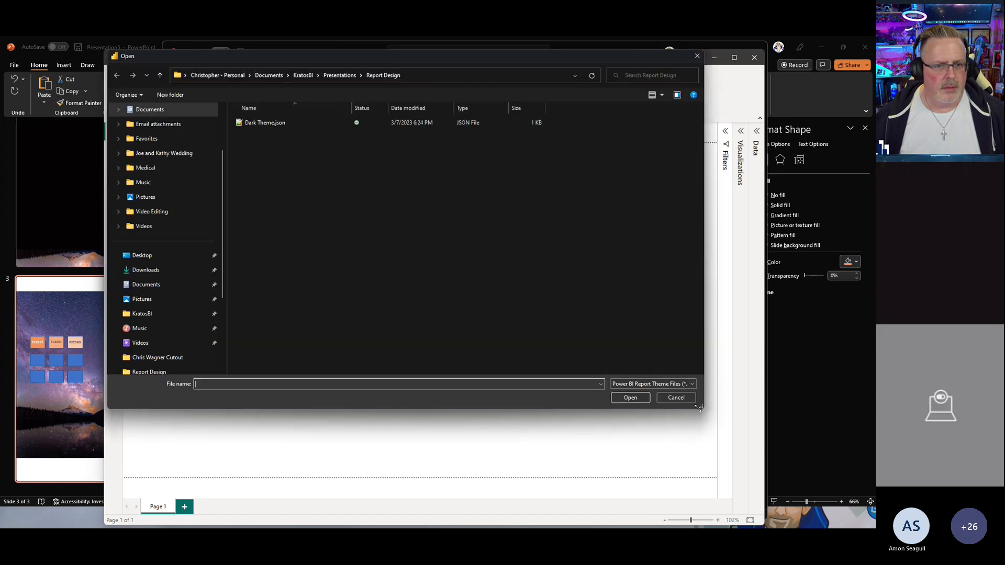
click(680, 399)
Step: Review the current theme's colours in the Customize theme dialog without applying changes
click(320, 101)
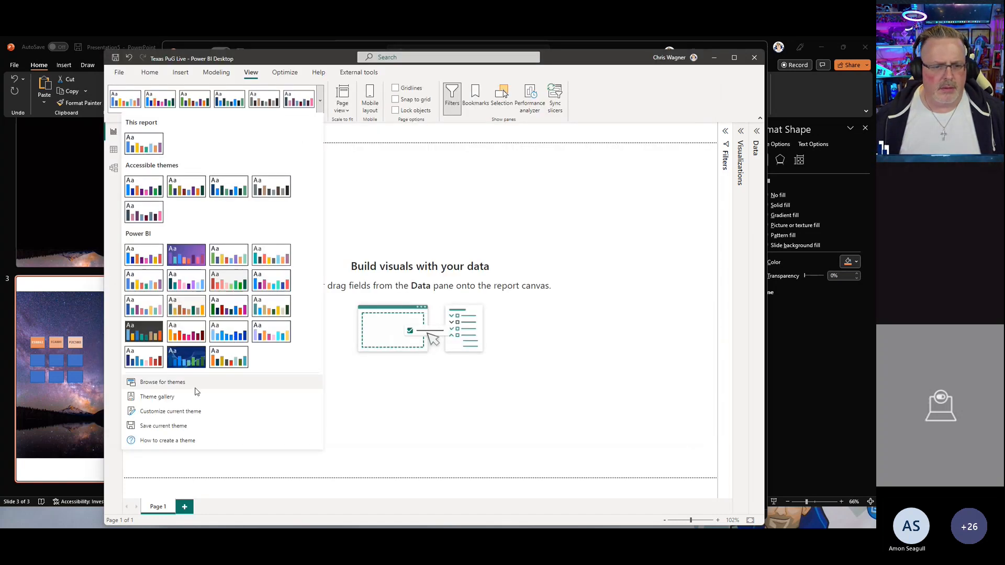
click(183, 414)
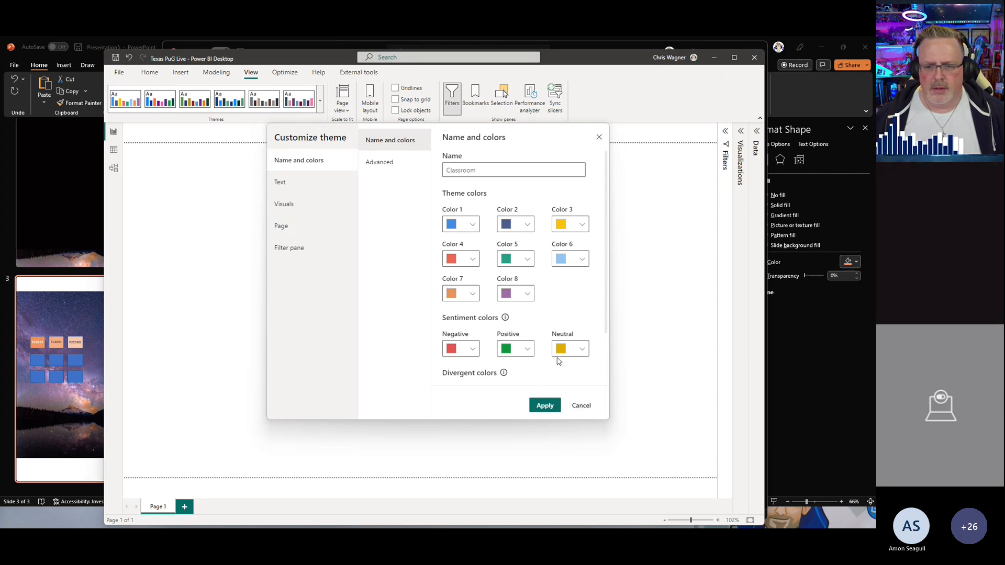
scroll(568, 372, down, 2)
click(587, 407)
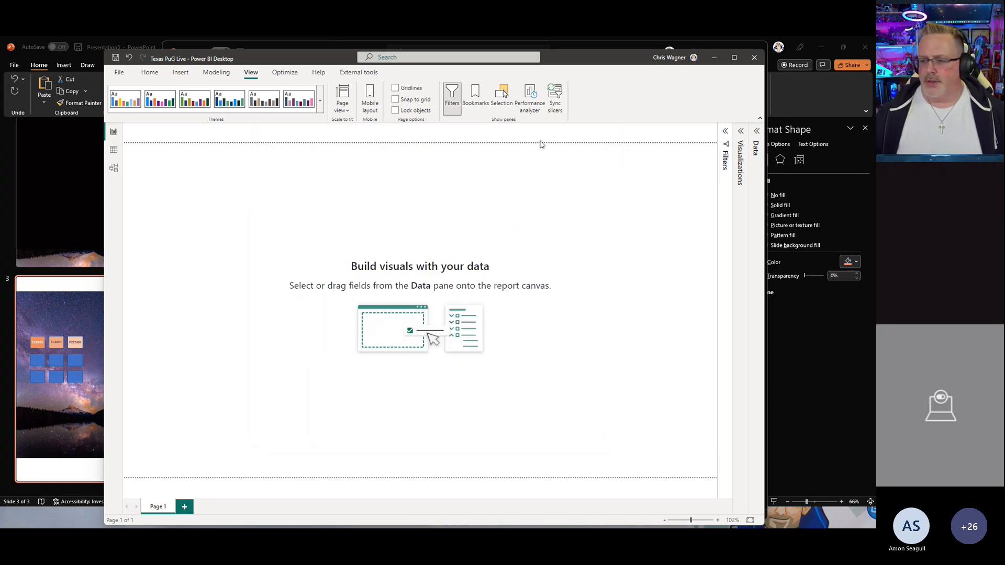
drag(564, 66, 560, 70)
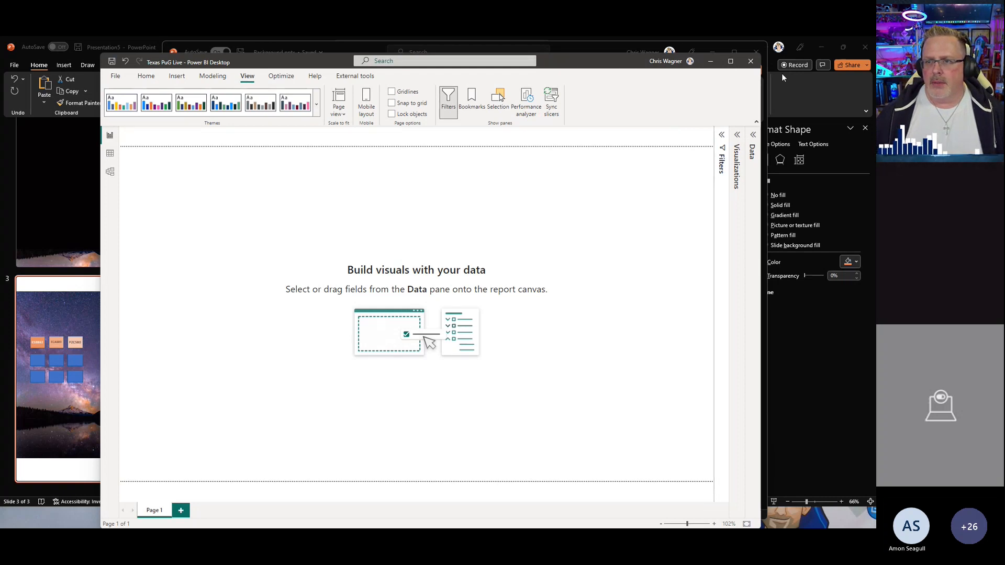
click(793, 90)
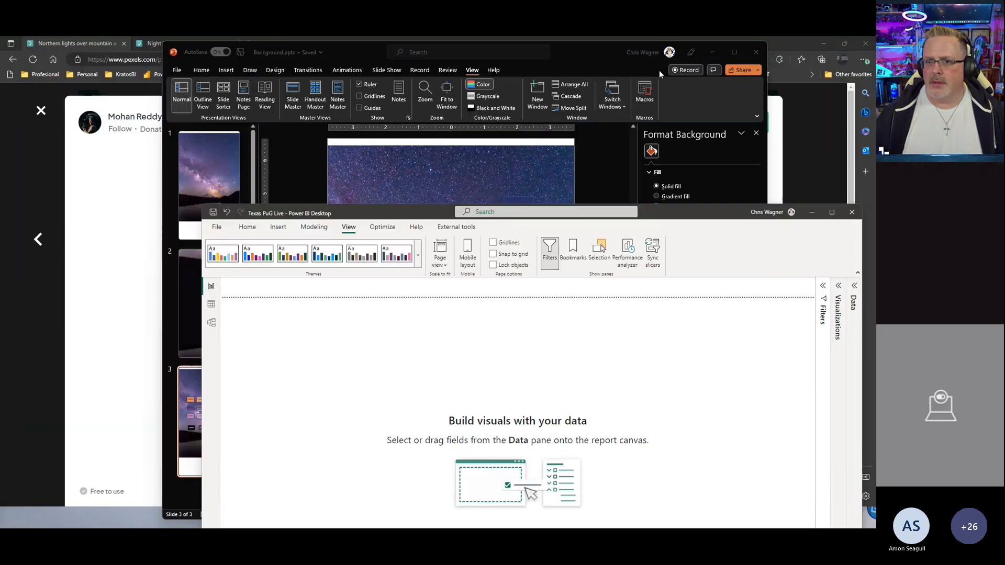
drag(681, 217, 591, 61)
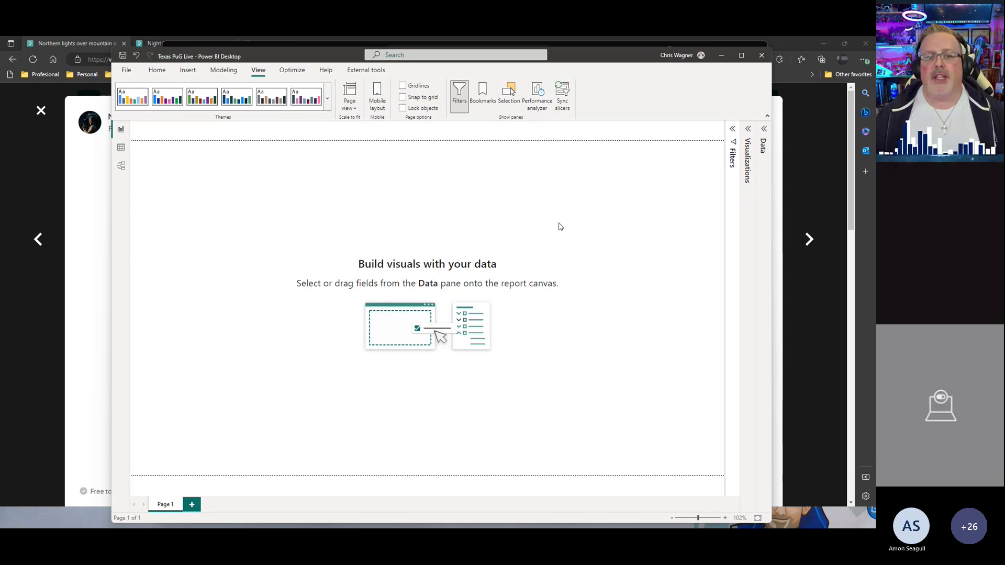
Step: Set the page's canvas type to Custom in the page format settings
click(747, 140)
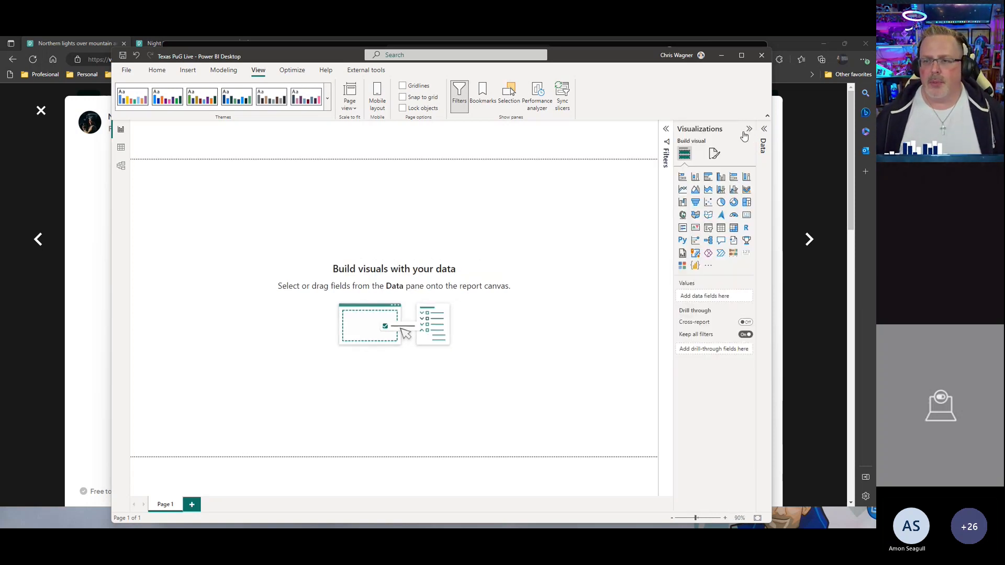
click(715, 155)
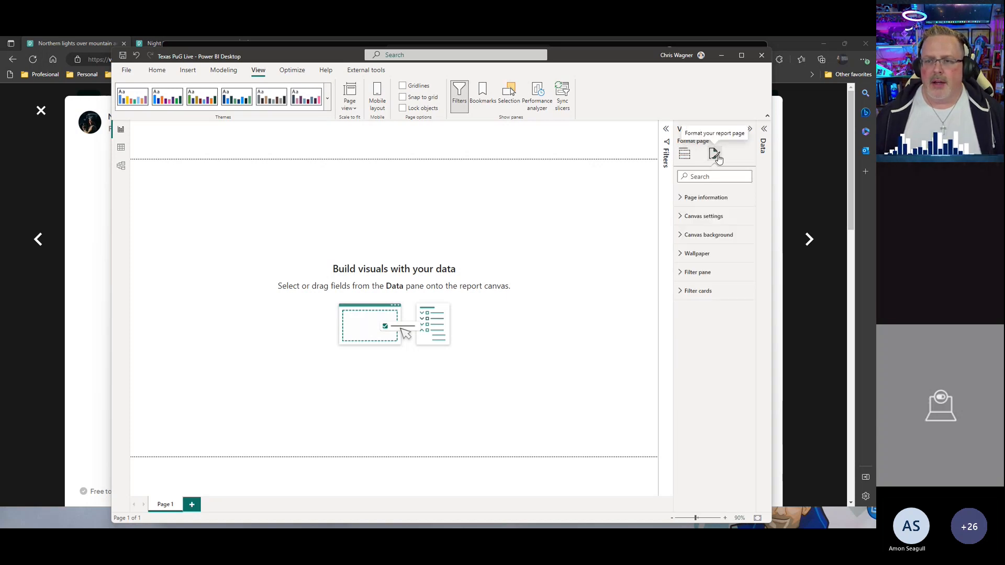
click(679, 218)
click(701, 244)
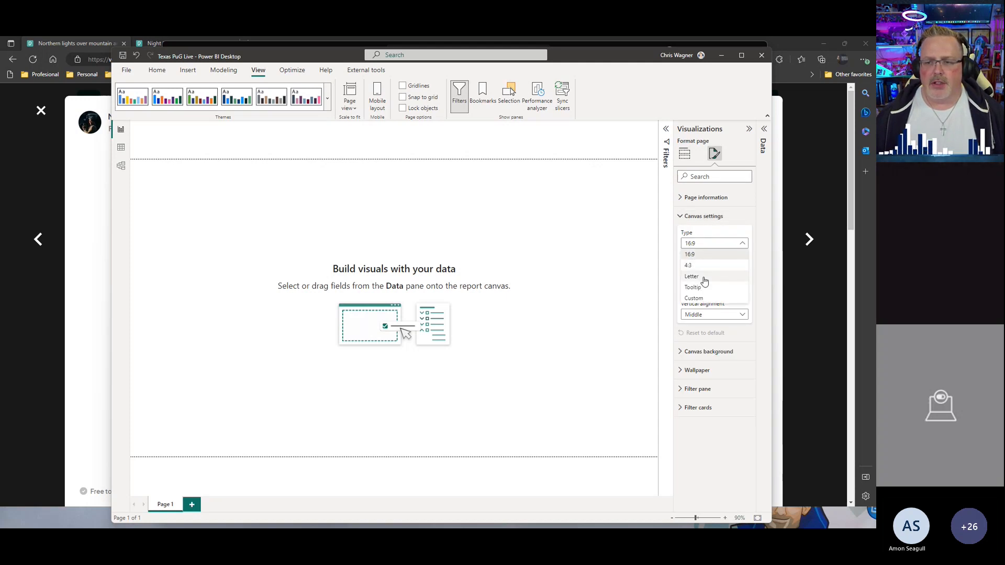
click(695, 298)
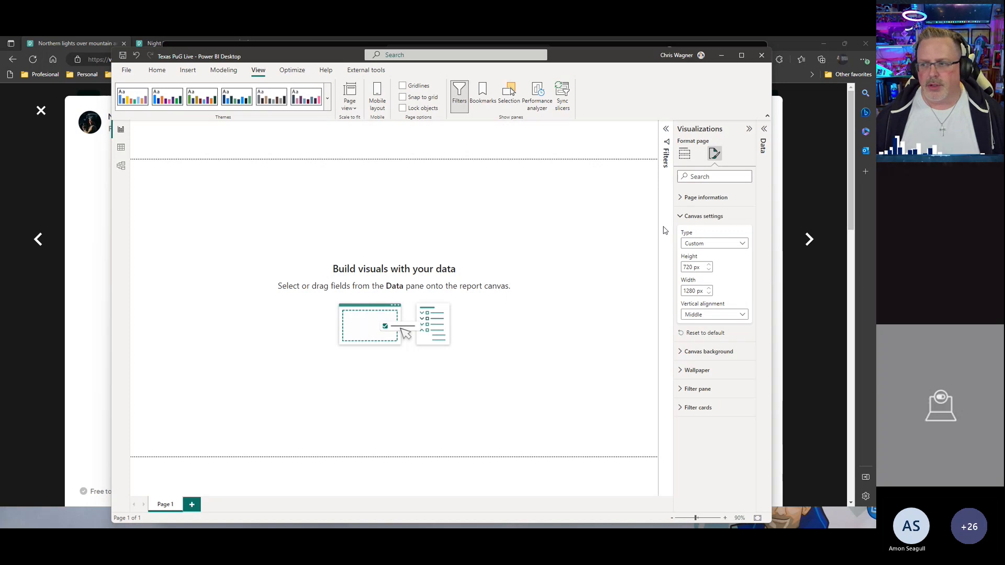
Step: Set the canvas height to 2560 px, the width to 1440 px, and vertical alignment to Top
double_click(688, 267)
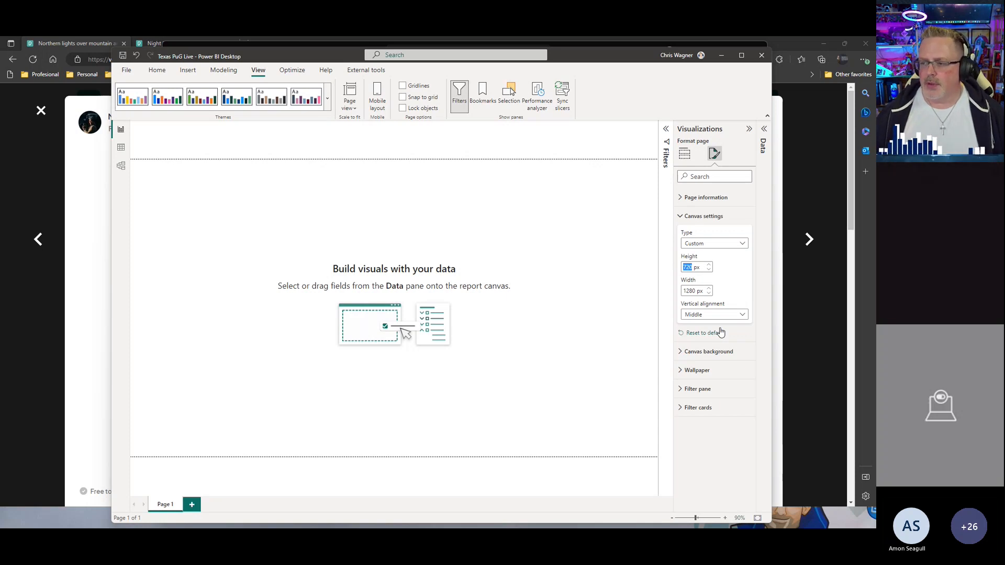
text(2560)
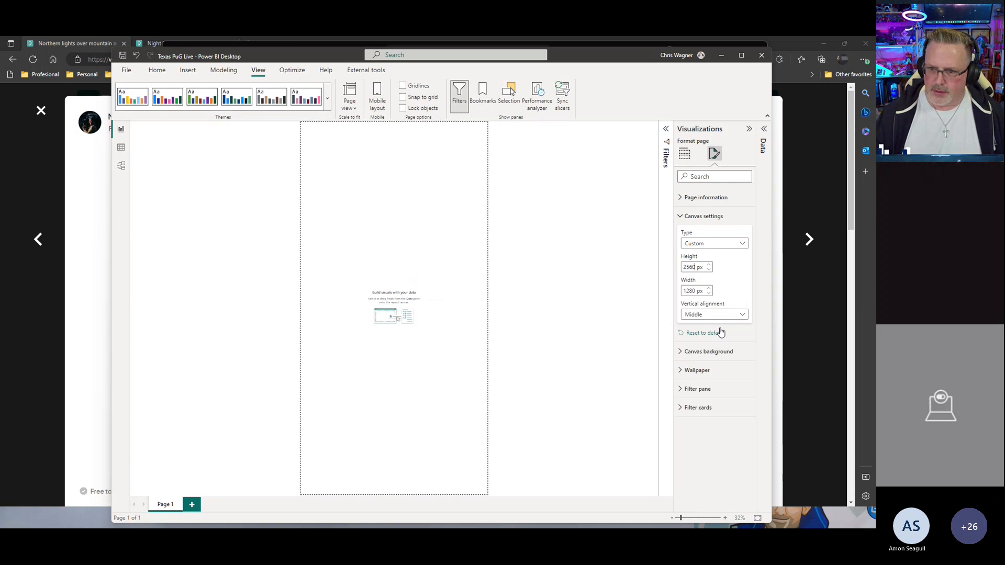
double_click(694, 290)
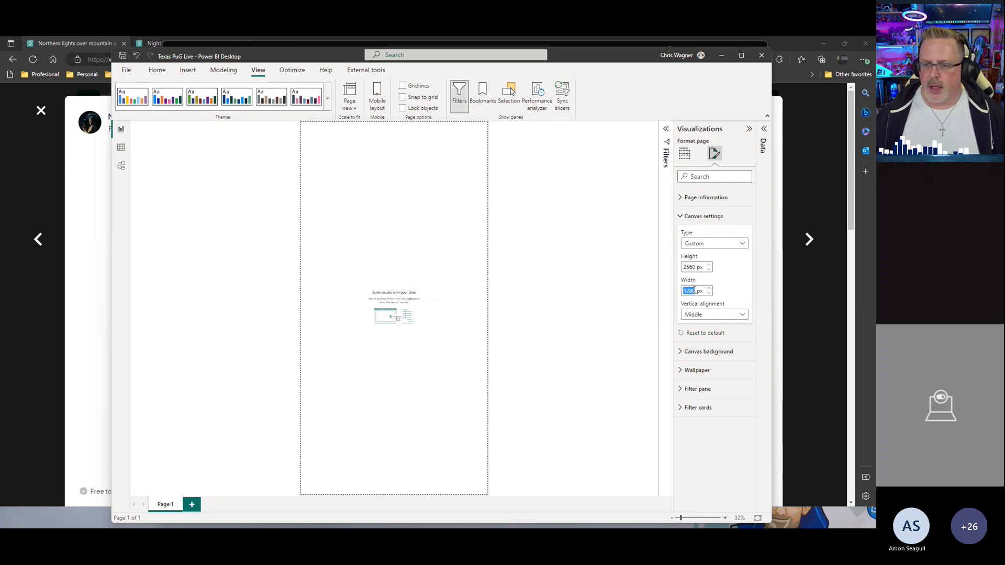
text(1440)
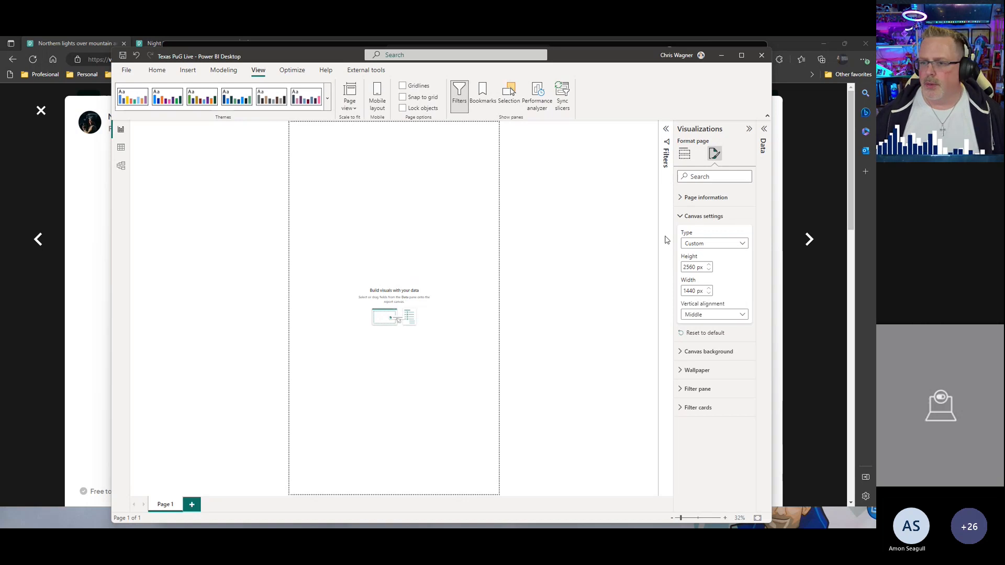
click(701, 315)
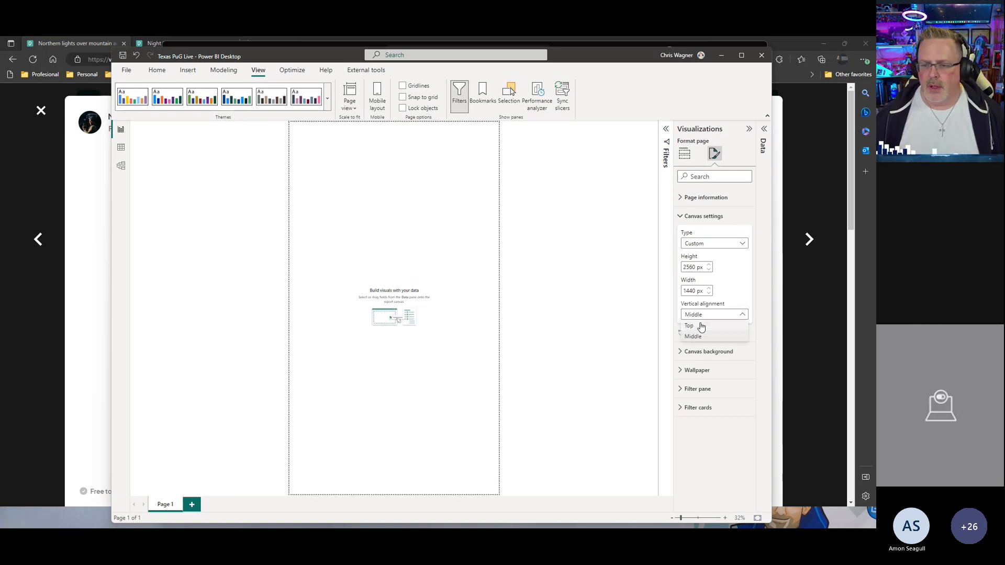
click(702, 326)
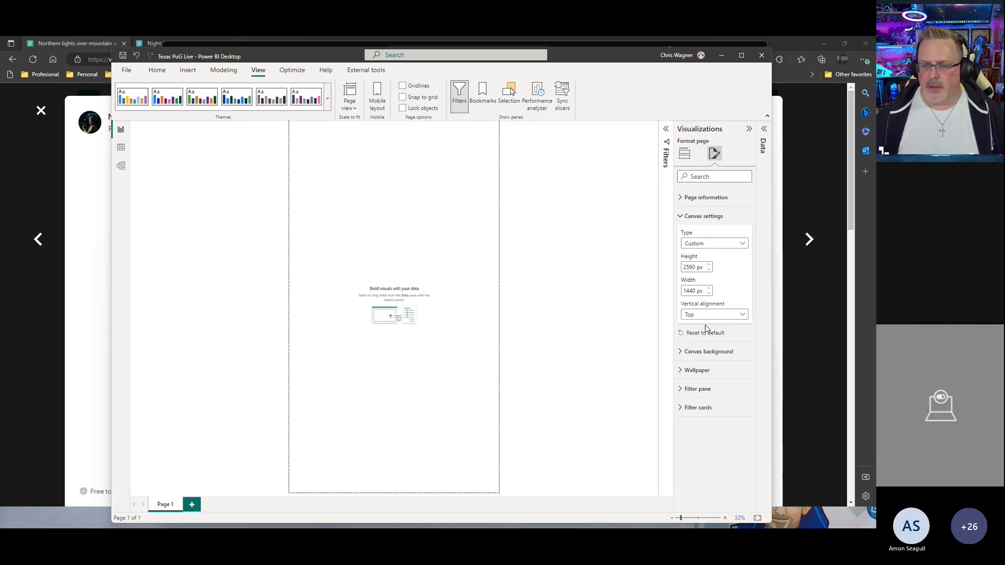
Step: Set the canvas background image to Main Background1.png from the Report Design folder
click(696, 354)
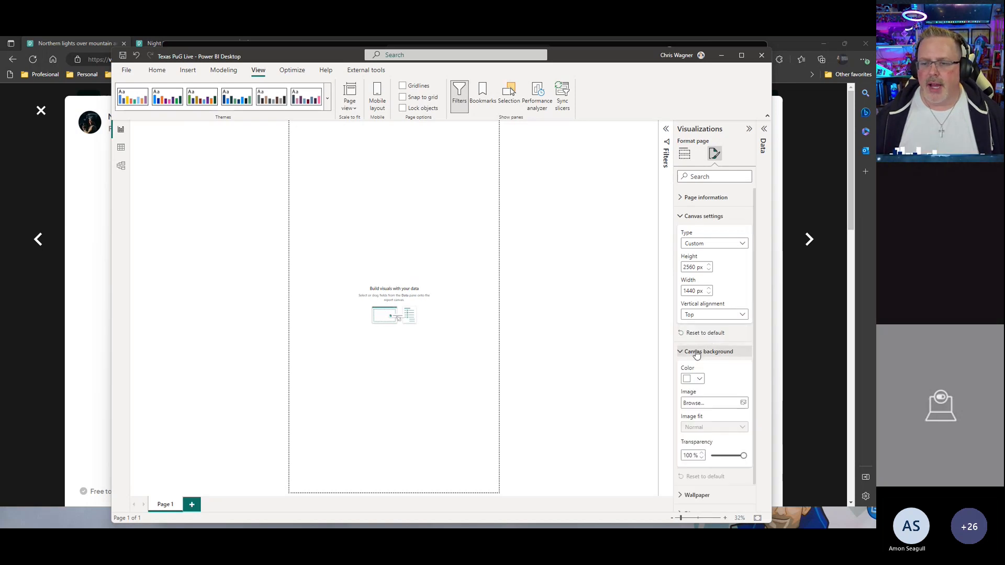
click(742, 404)
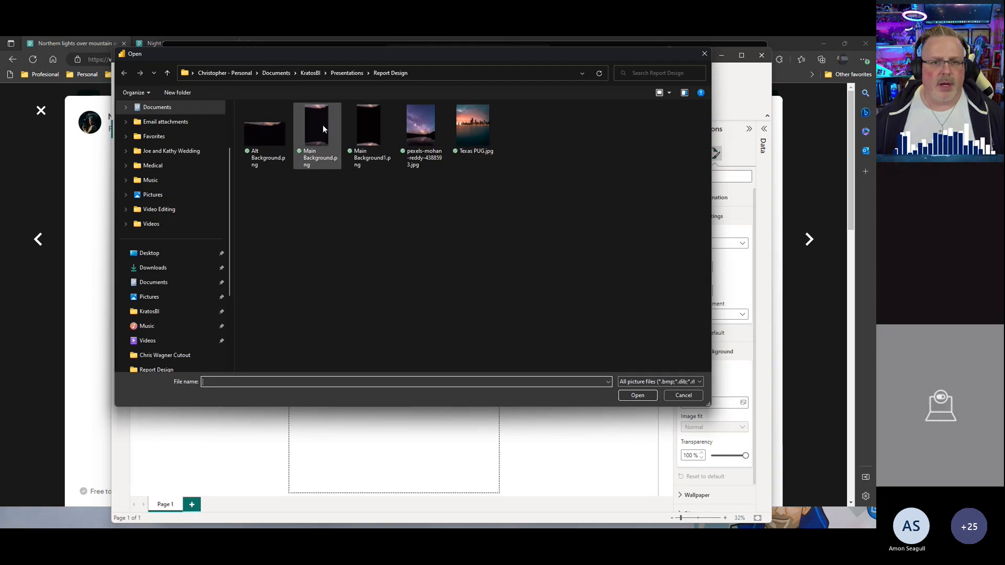
click(373, 132)
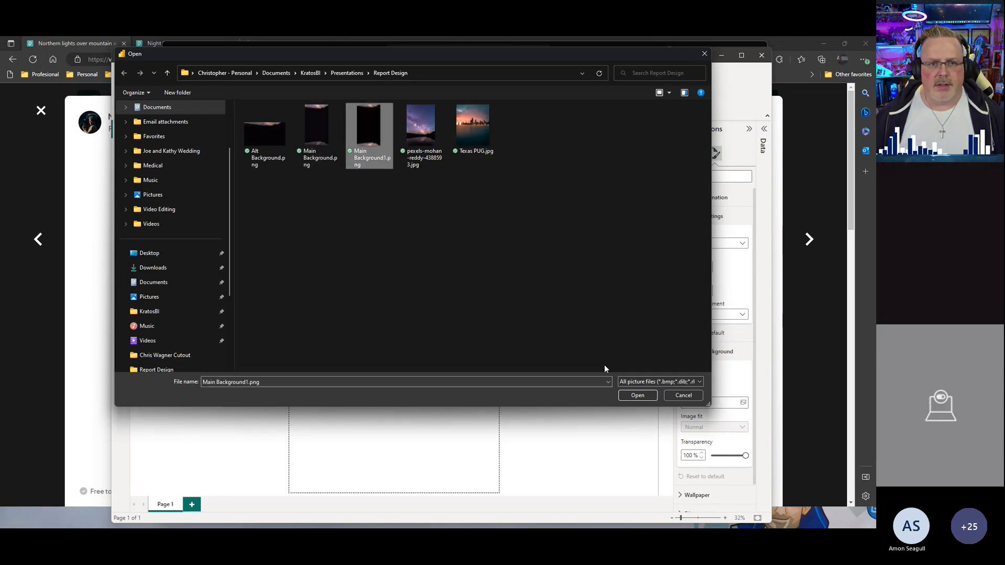
click(638, 396)
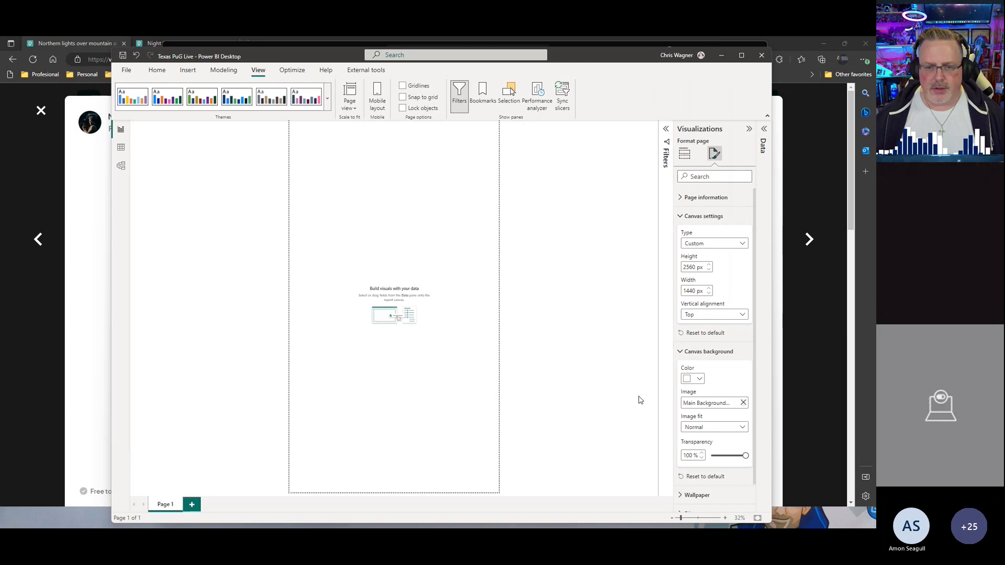
Step: Set the canvas background image fit to Fit and its transparency to 0%
click(705, 431)
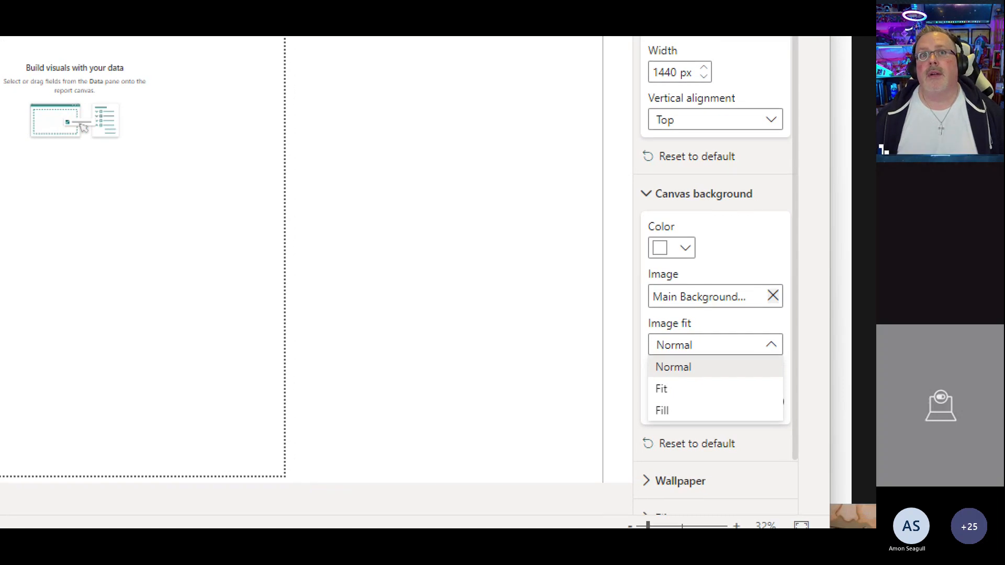
drag(595, 398, 655, 396)
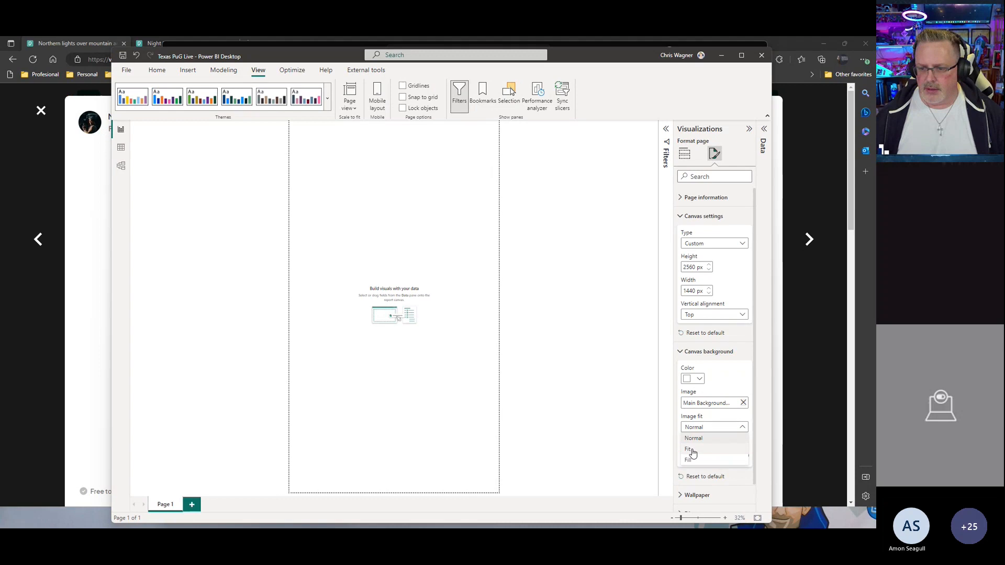
click(689, 450)
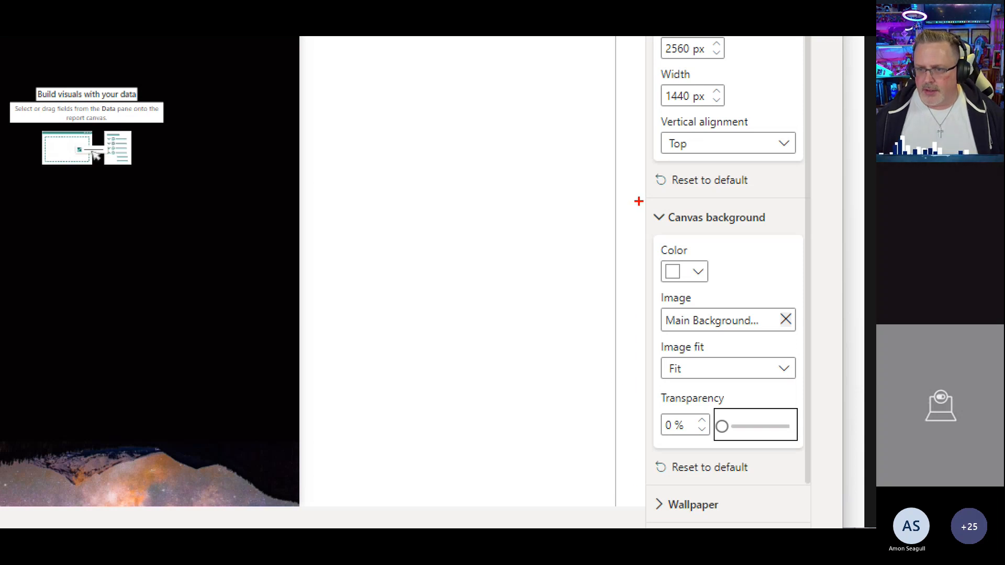
mouse_move(638, 201)
mouse_down()
mouse_move(769, 488)
mouse_move(818, 180)
mouse_move(638, 193)
mouse_move(634, 212)
mouse_up()
key(Escape)
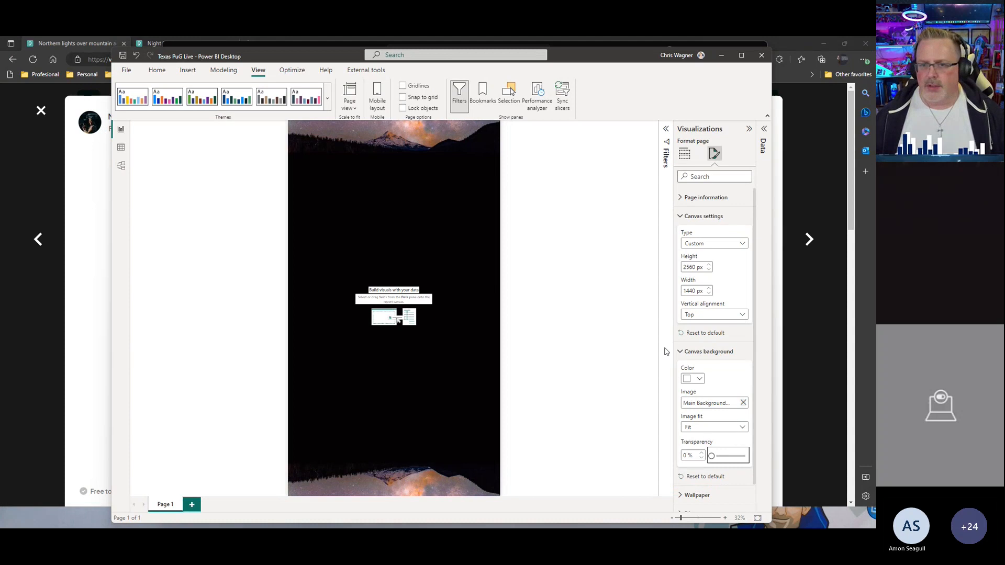
click(684, 154)
click(715, 153)
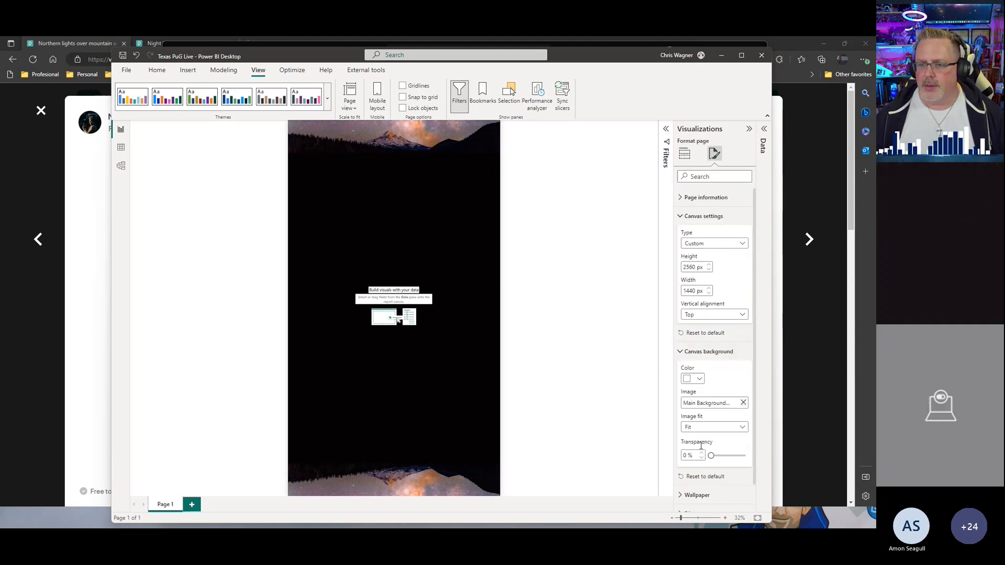
Step: Set the page wallpaper image to pexels-mohan-reddy-4388593.jpg from the Report Design folder with image fit Fit
click(682, 353)
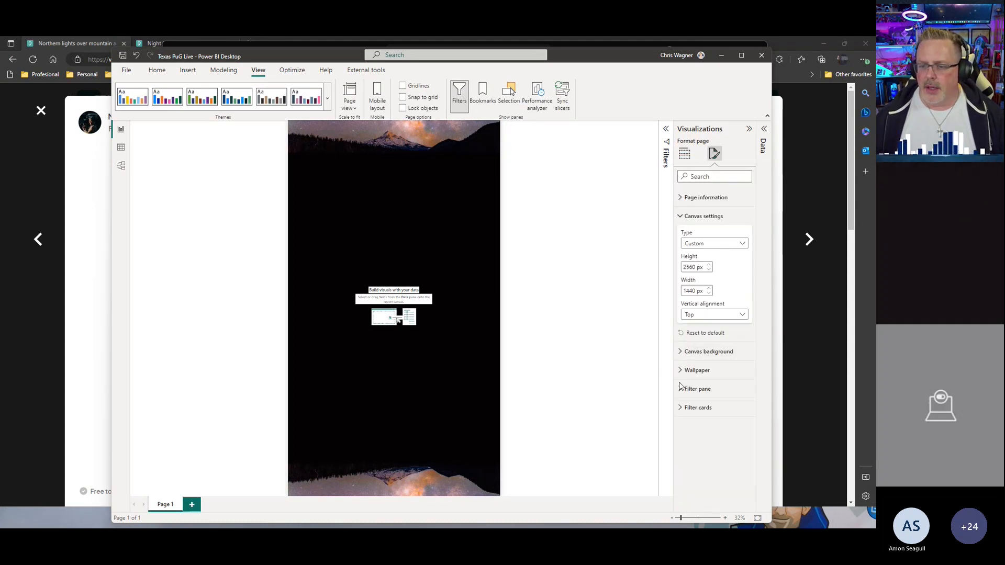
click(679, 371)
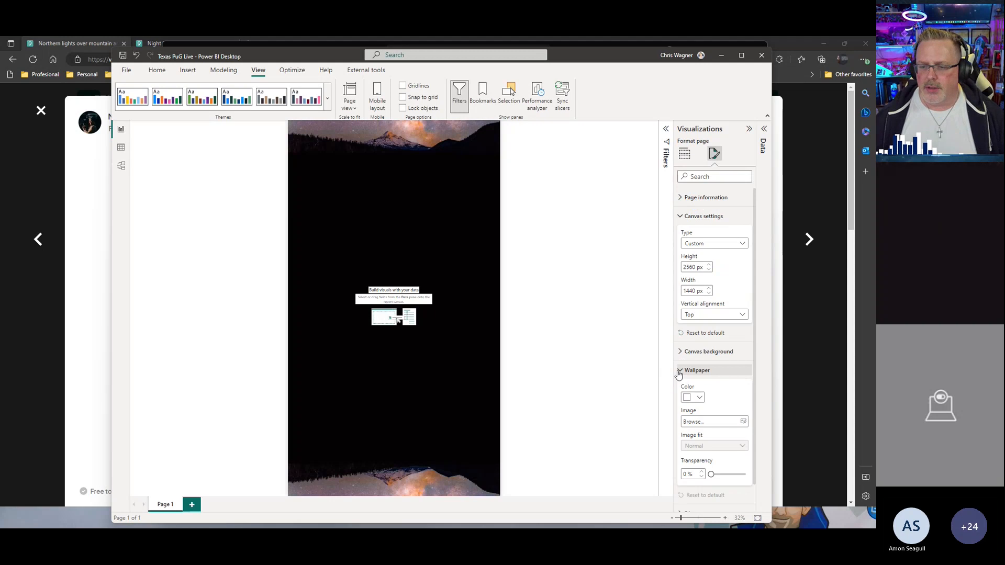
click(744, 422)
click(421, 137)
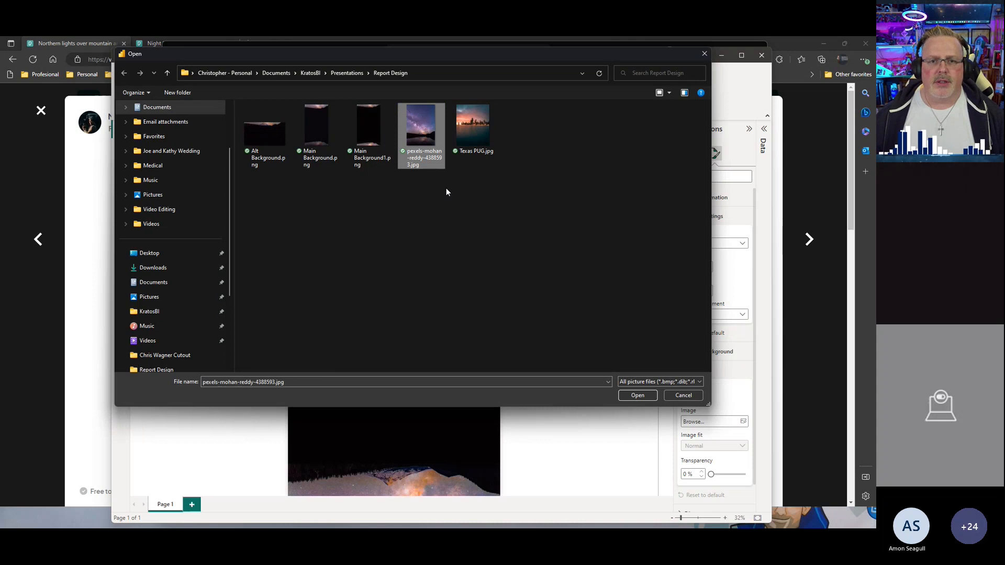
click(637, 396)
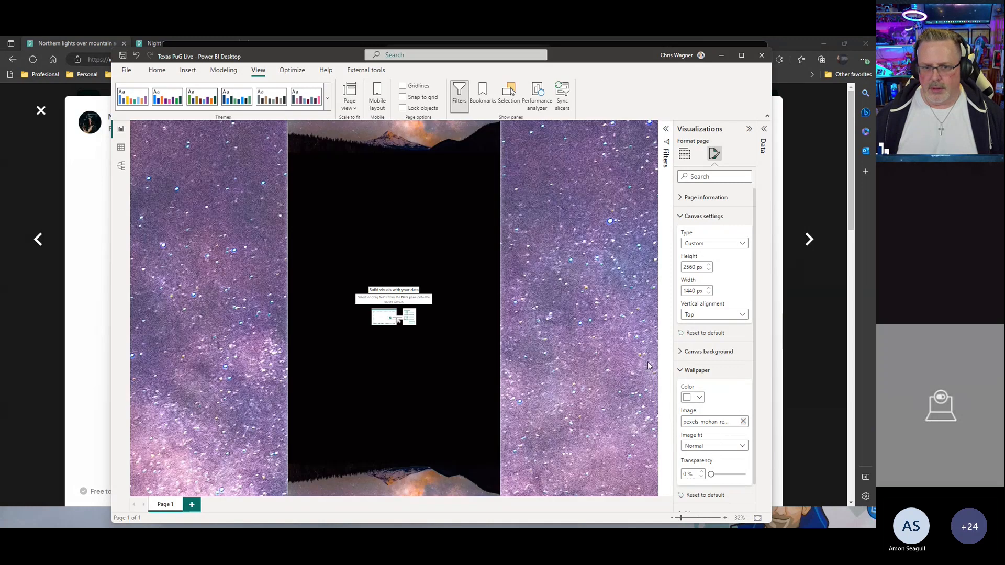
click(702, 445)
click(699, 467)
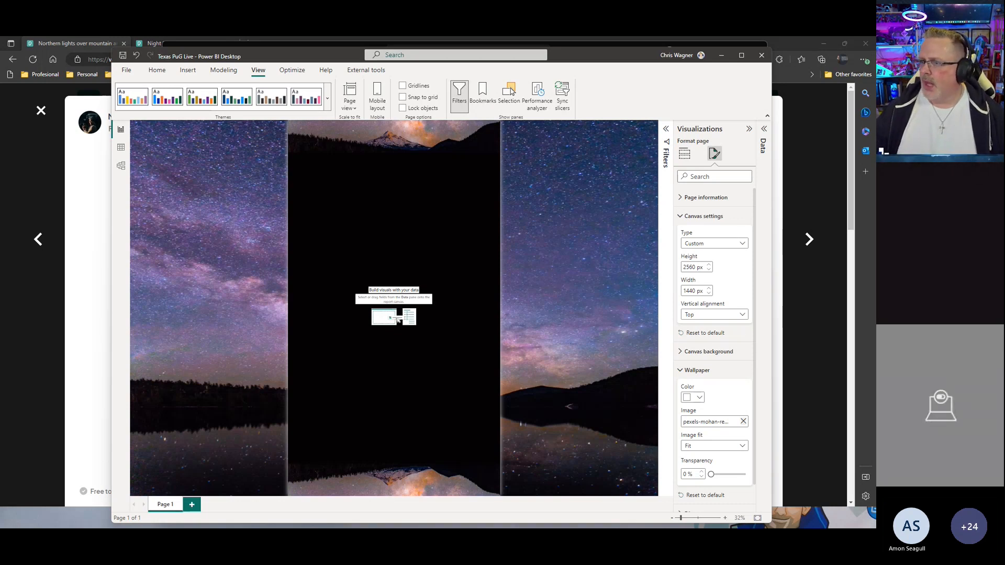
click(696, 371)
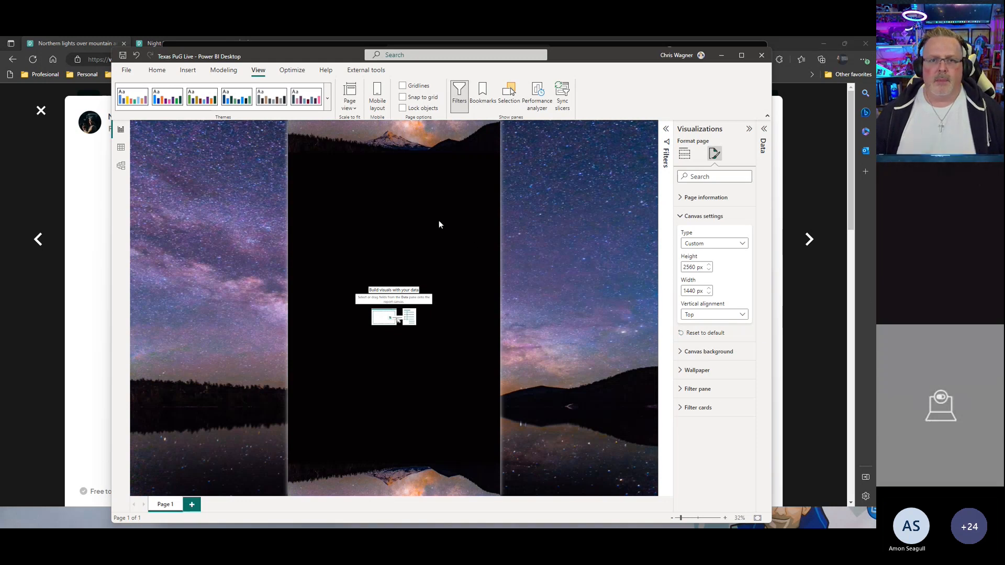
Step: Show the Data pane and copy the BankNameColorCode DAX measure code from the Dark Mode Notes file in Notepad++
click(765, 128)
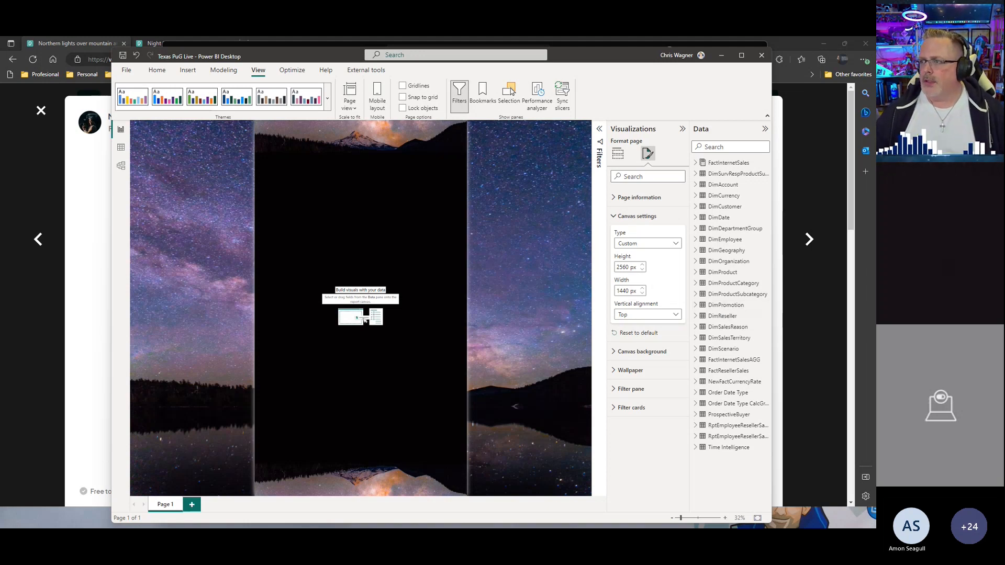
drag(1004, 99, 556, 74)
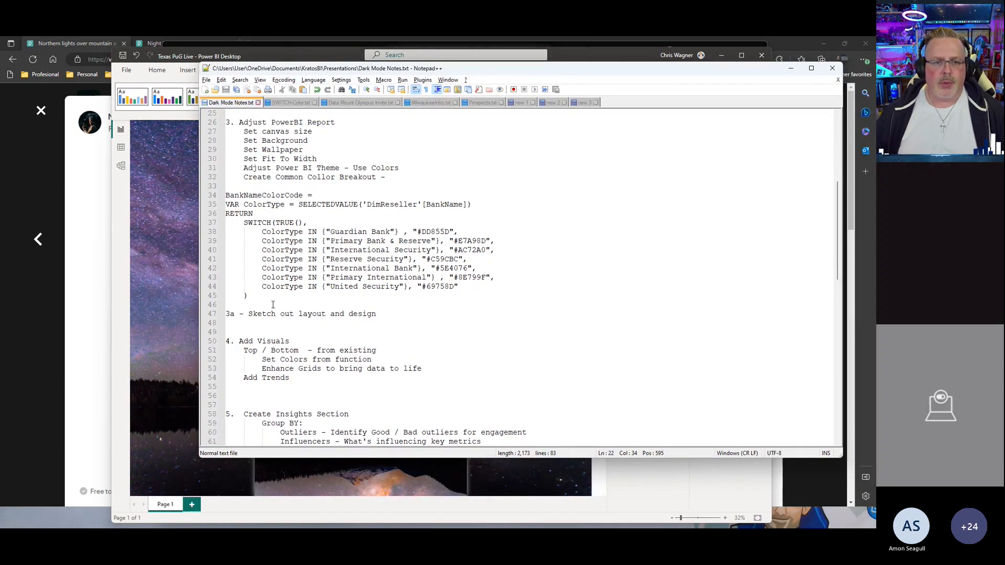
drag(255, 298, 214, 202)
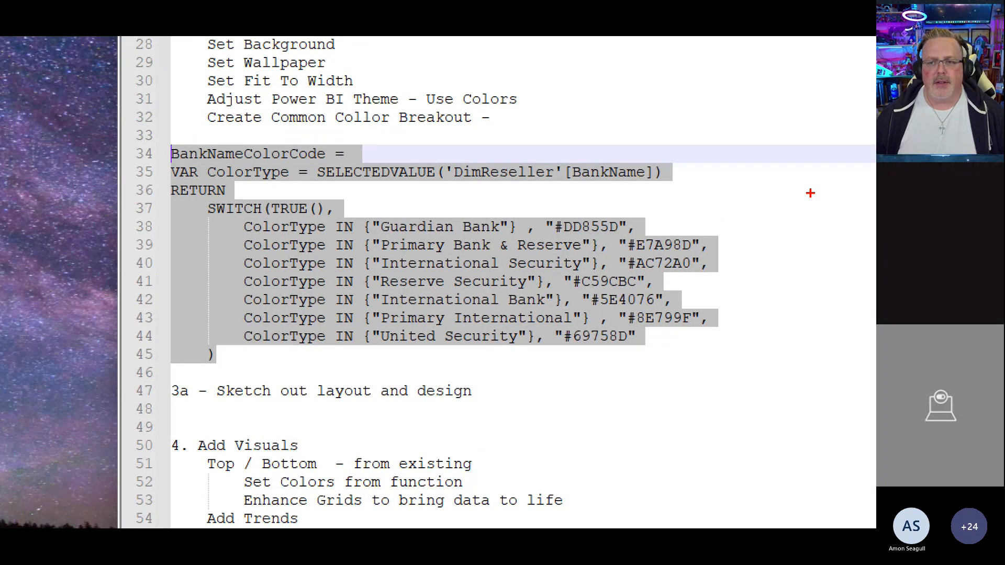
mouse_move(810, 193)
mouse_down()
mouse_move(762, 215)
mouse_move(783, 198)
mouse_move(798, 219)
mouse_up()
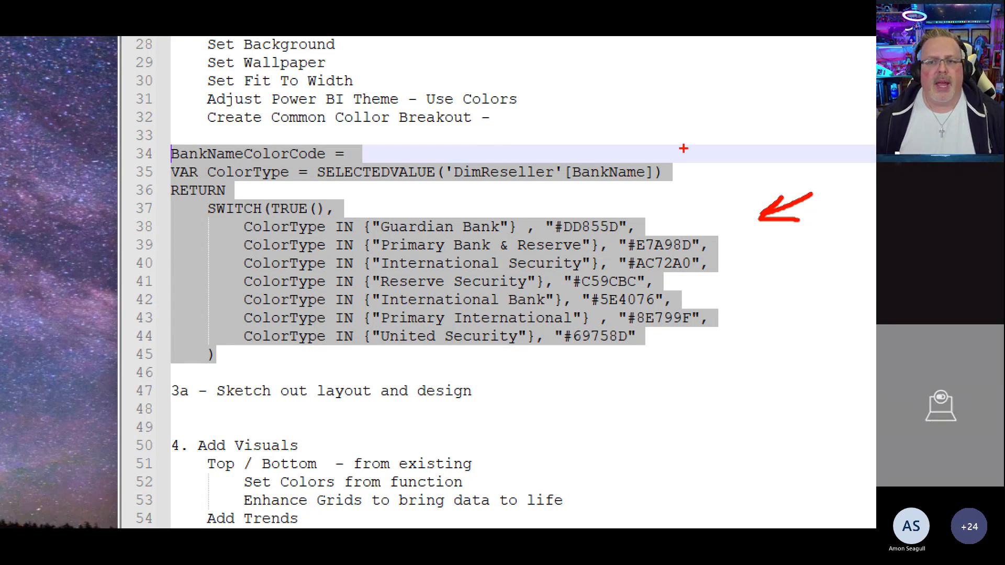
drag(556, 189, 625, 188)
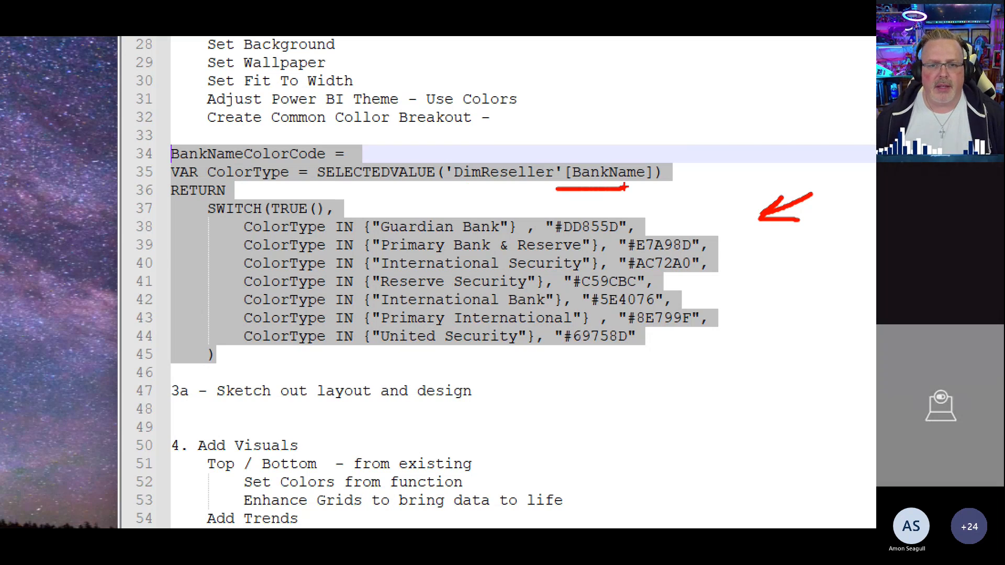
drag(439, 199, 445, 214)
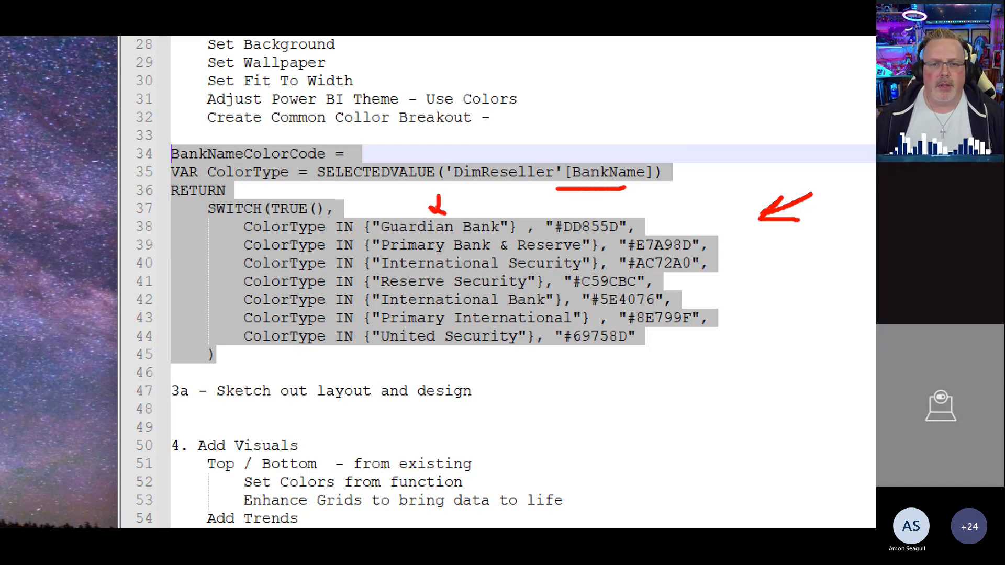
drag(617, 201, 602, 208)
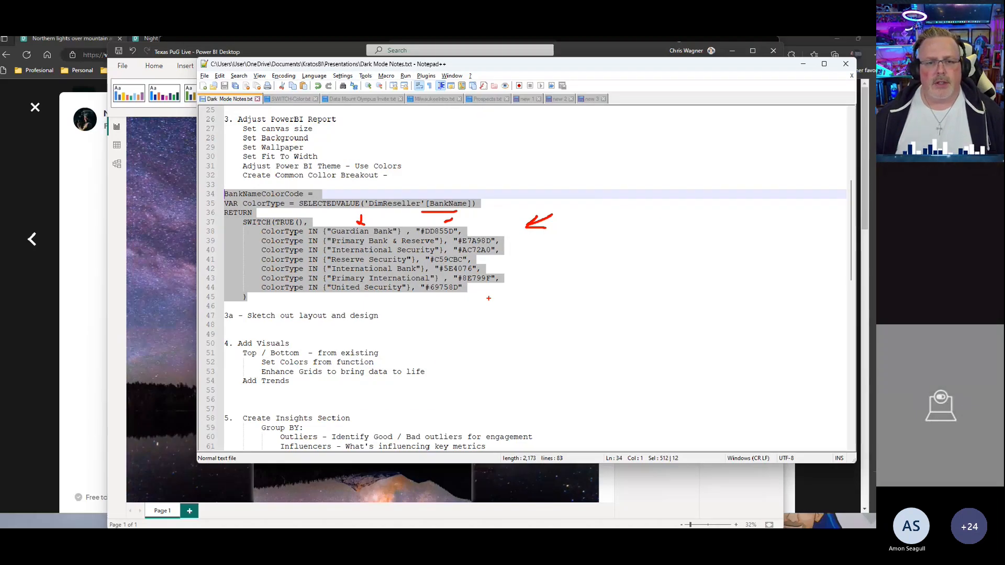
mouse_move(247, 297)
mouse_down()
mouse_move(252, 269)
mouse_move(215, 200)
mouse_up()
key(ctrl+c)
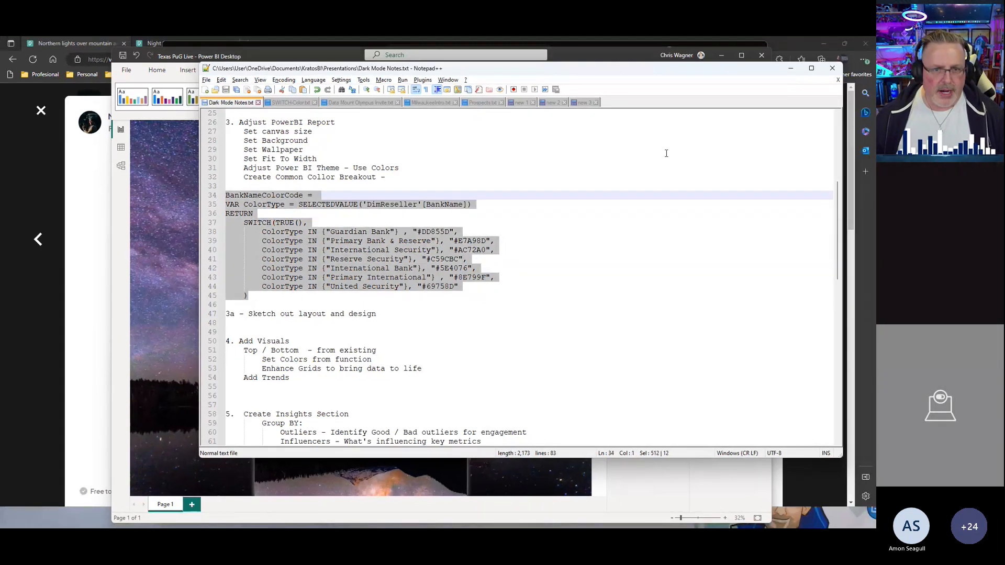
drag(592, 72, 859, 215)
click(858, 214)
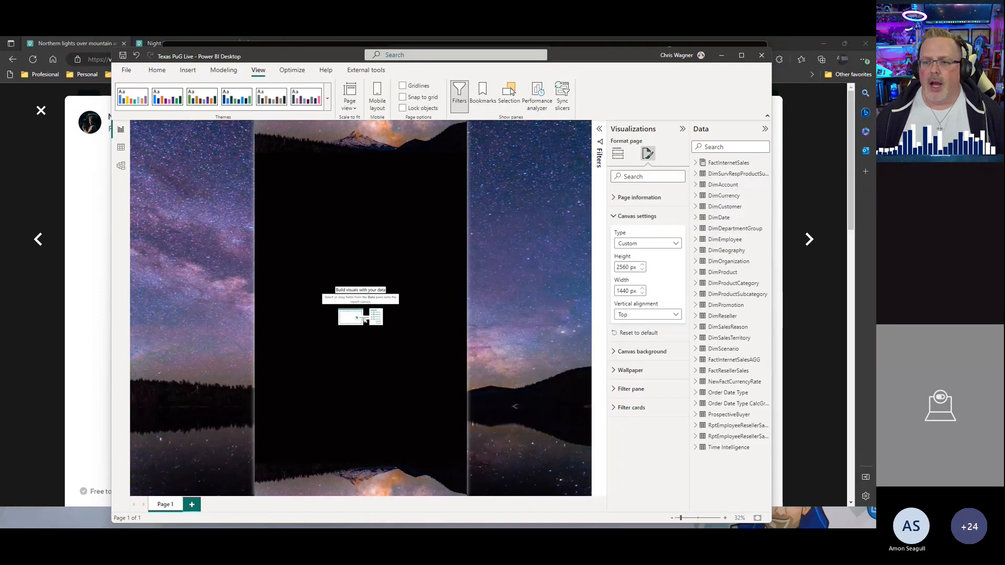
Step: Create a new measure in FactResellerSales by pasting the BankNameColorCode SWITCH code
right_click(722, 372)
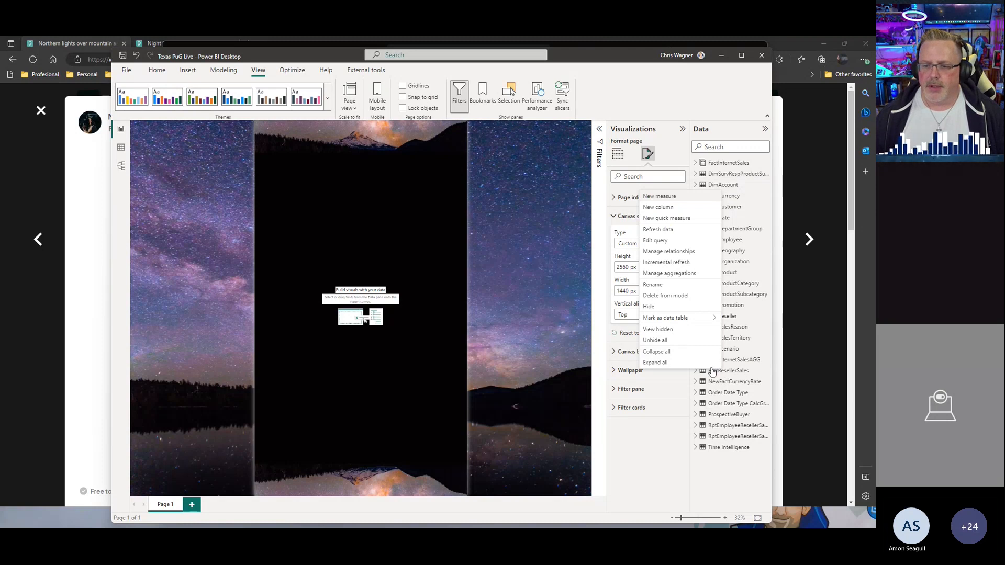
click(659, 198)
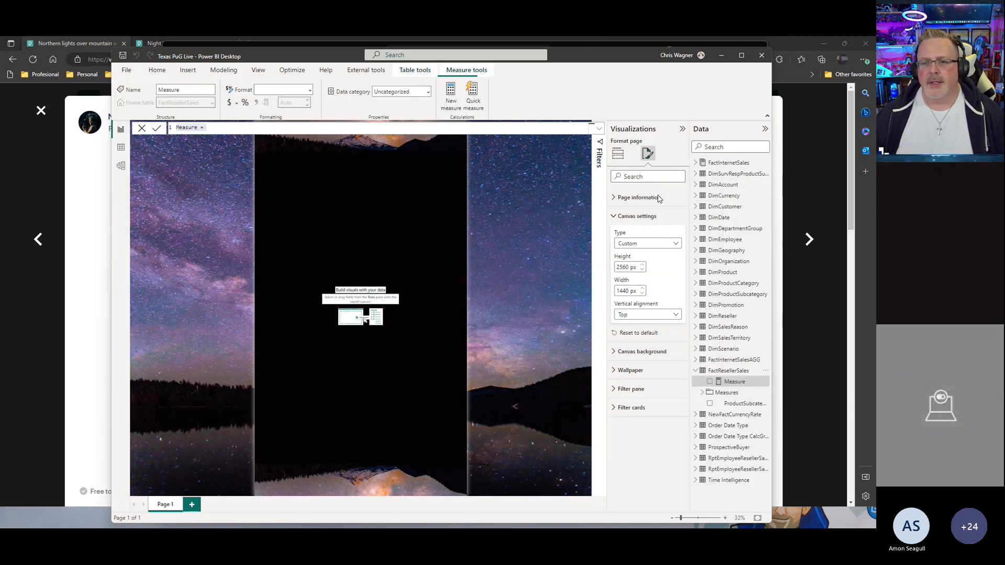
key(ctrl+v)
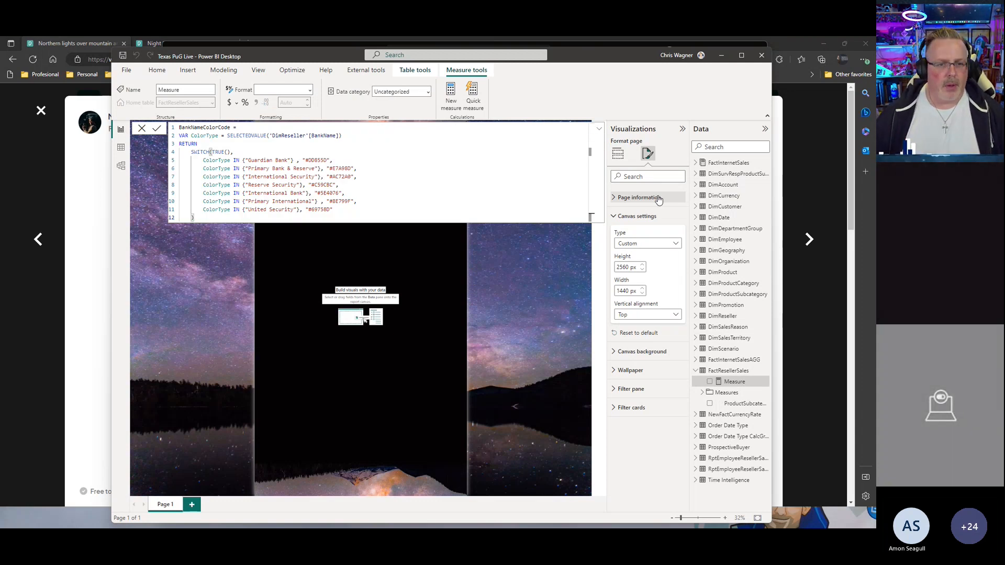
key(Return)
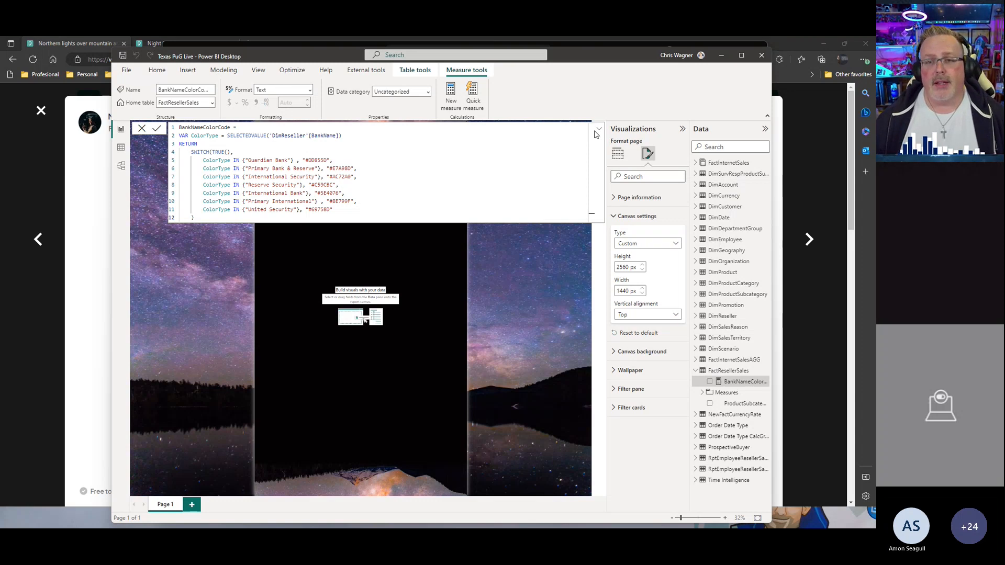
Step: Import the Dark Theme.json report theme from the Report Design folder
click(546, 260)
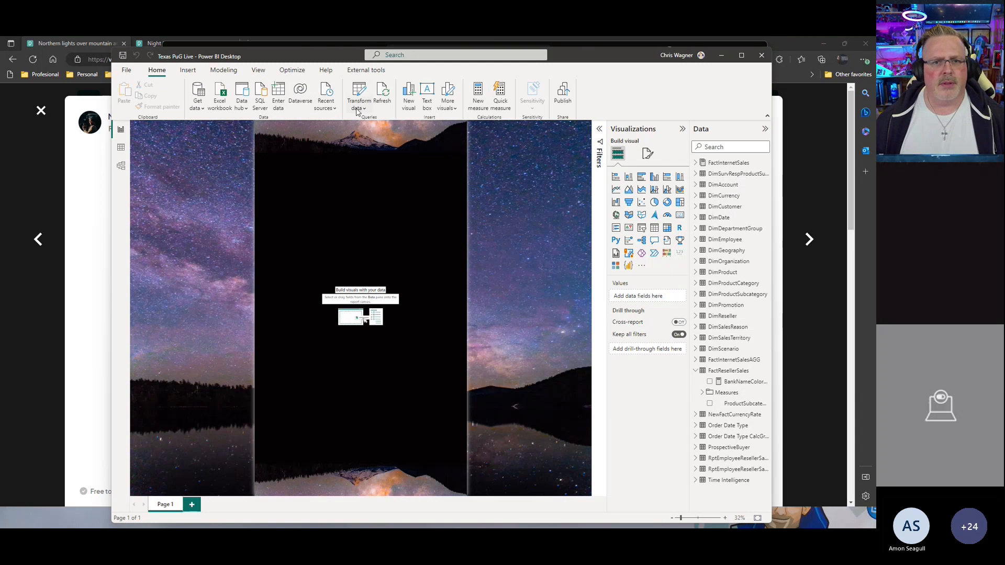
click(258, 70)
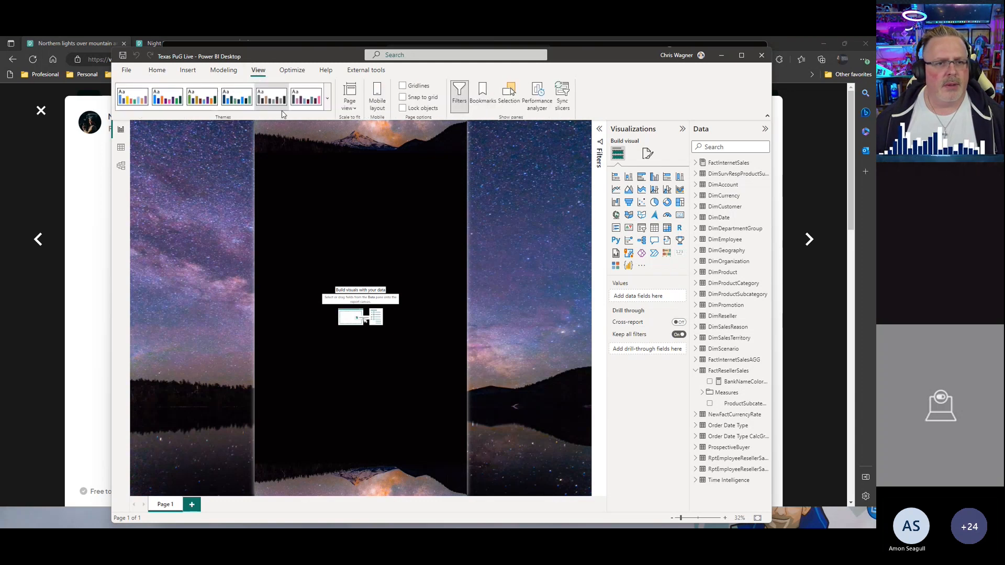
click(327, 98)
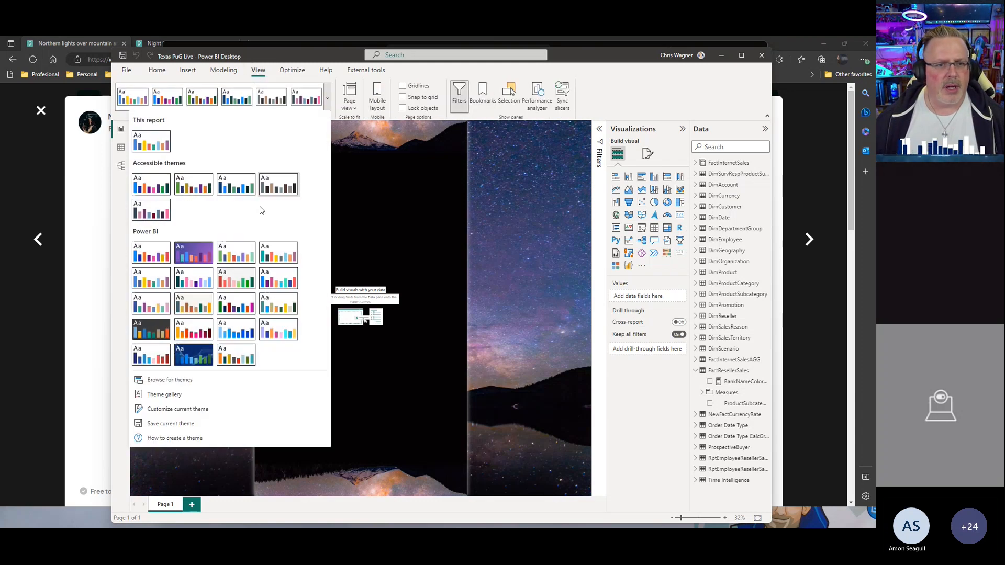
click(169, 384)
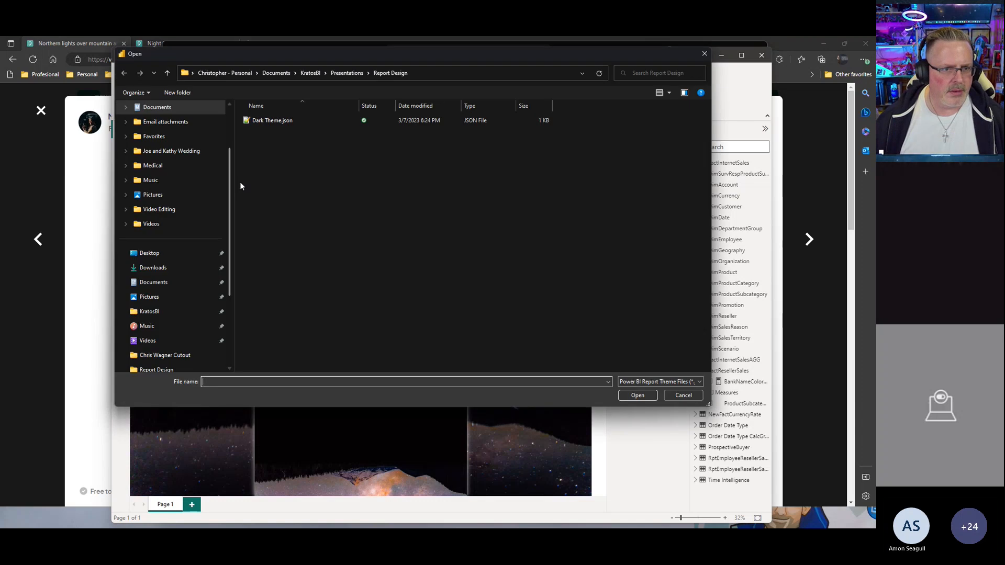
click(259, 123)
click(622, 397)
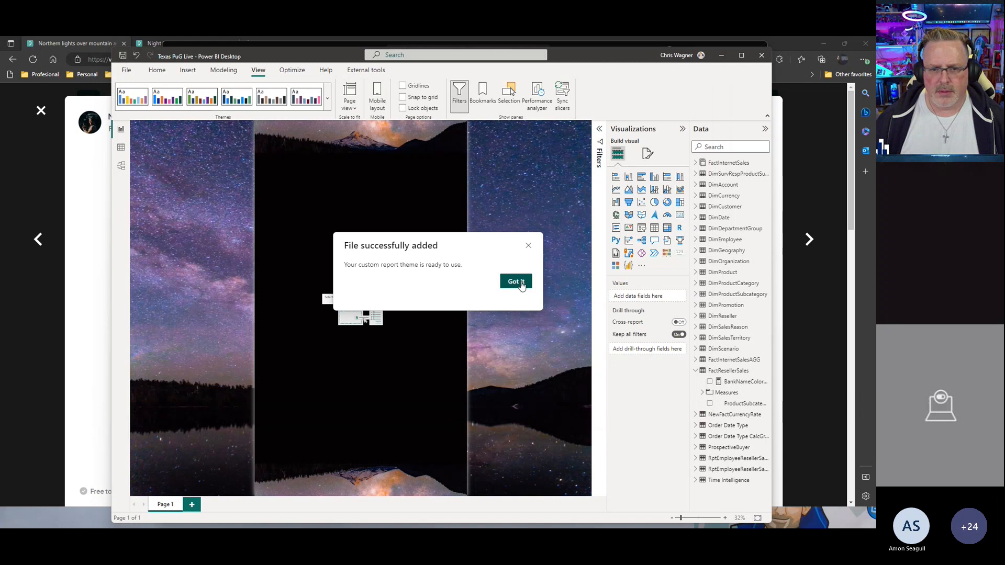
click(516, 282)
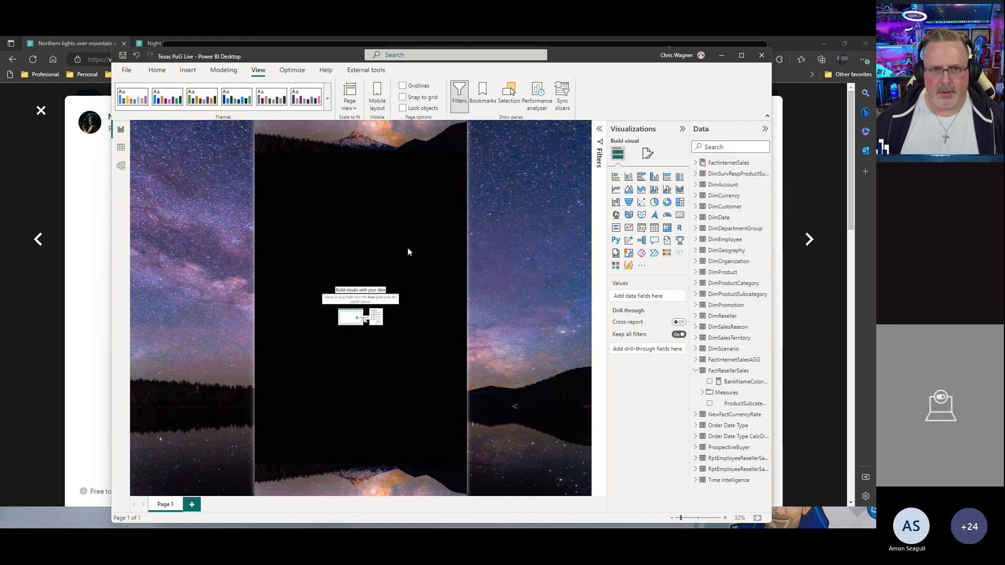
click(327, 98)
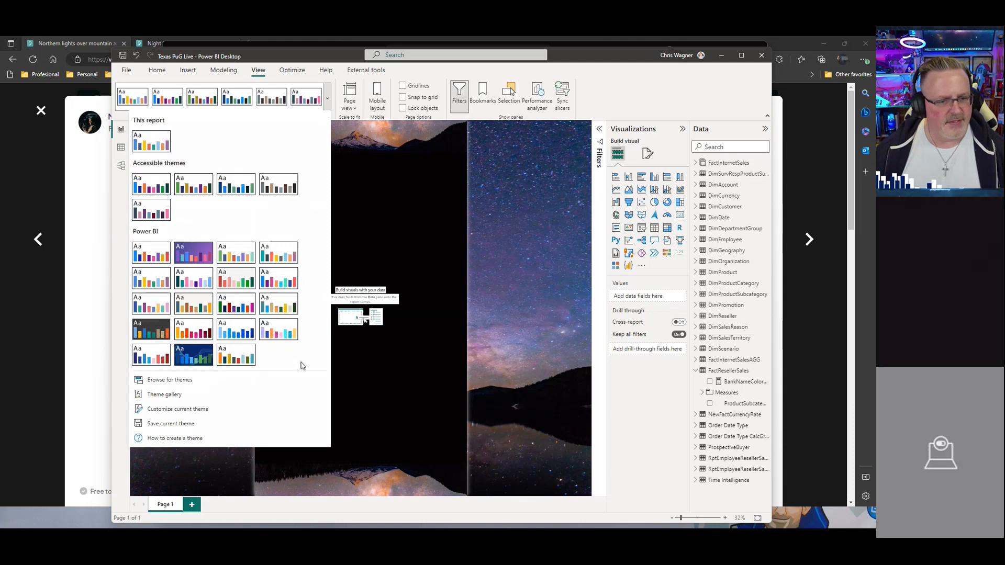
click(248, 409)
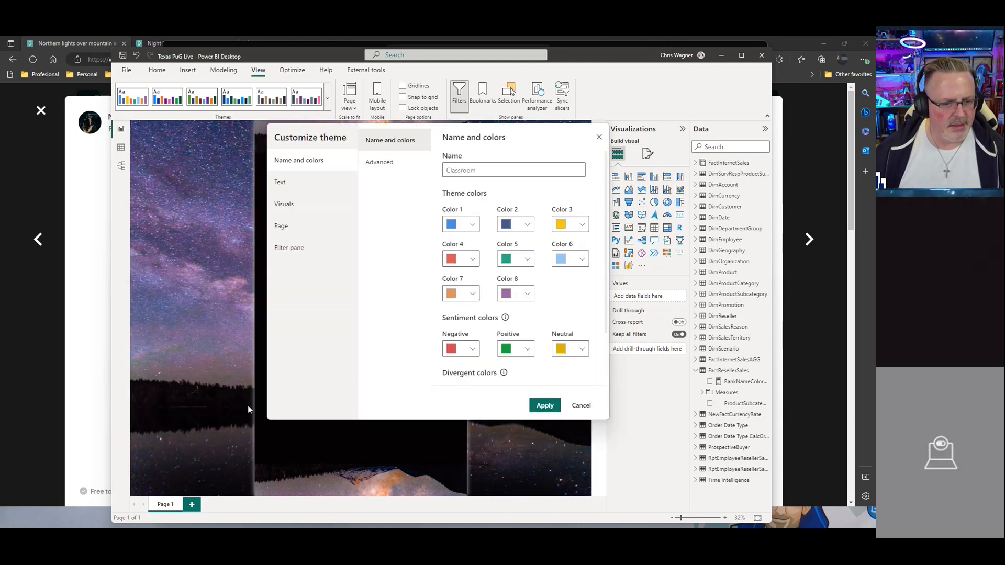
click(578, 408)
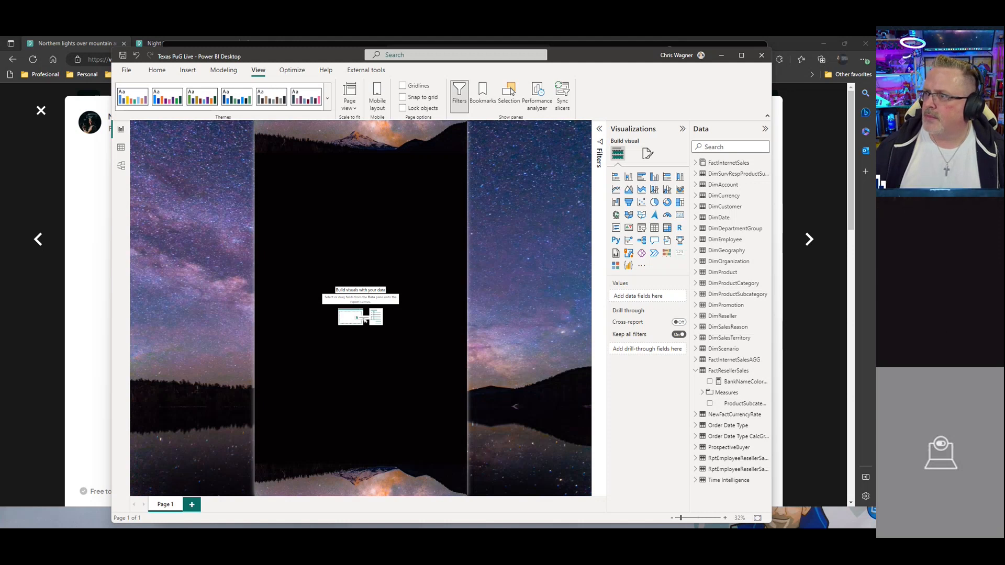
Step: Switch to the finished Texas PuG report and review its current theme colours in the Customize theme dialog
drag(876, 120, 628, 55)
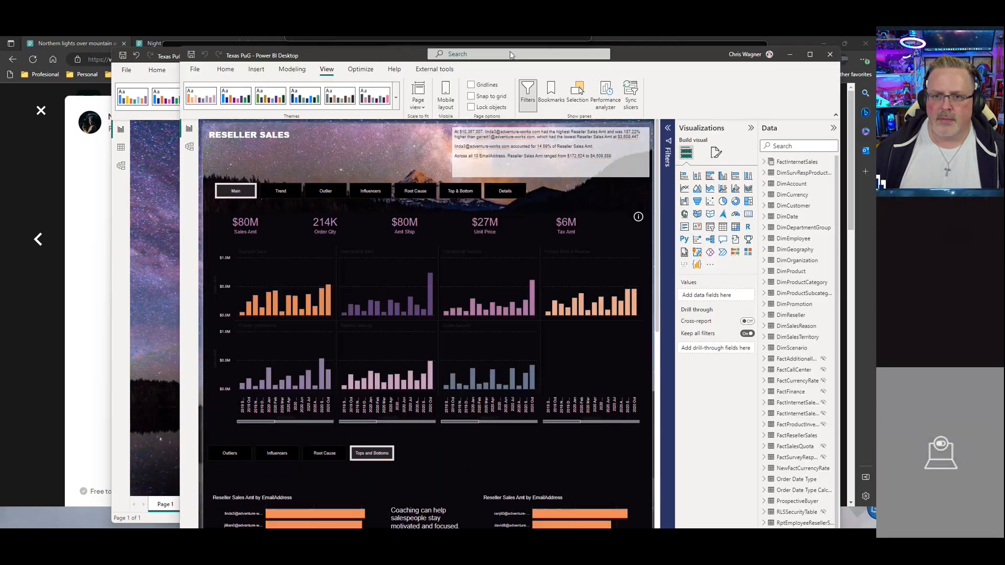
click(397, 106)
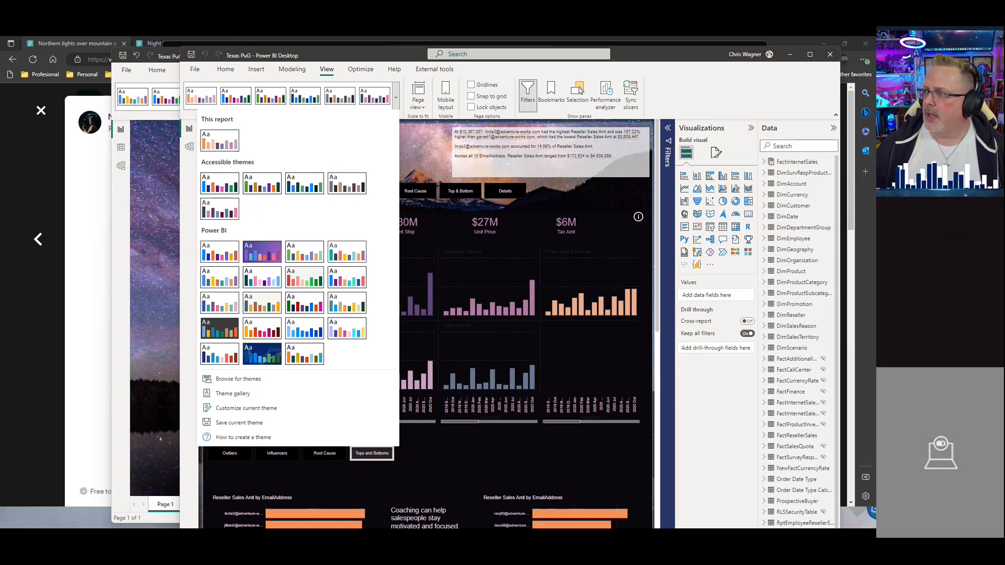
mouse_move(875, 92)
mouse_down()
mouse_move(702, 74)
mouse_move(876, 78)
mouse_up()
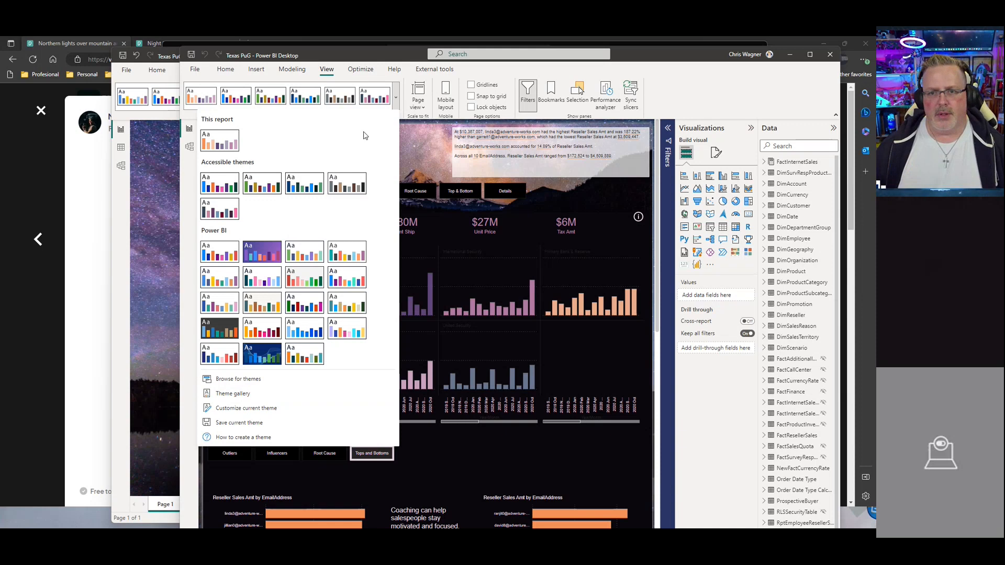
click(257, 409)
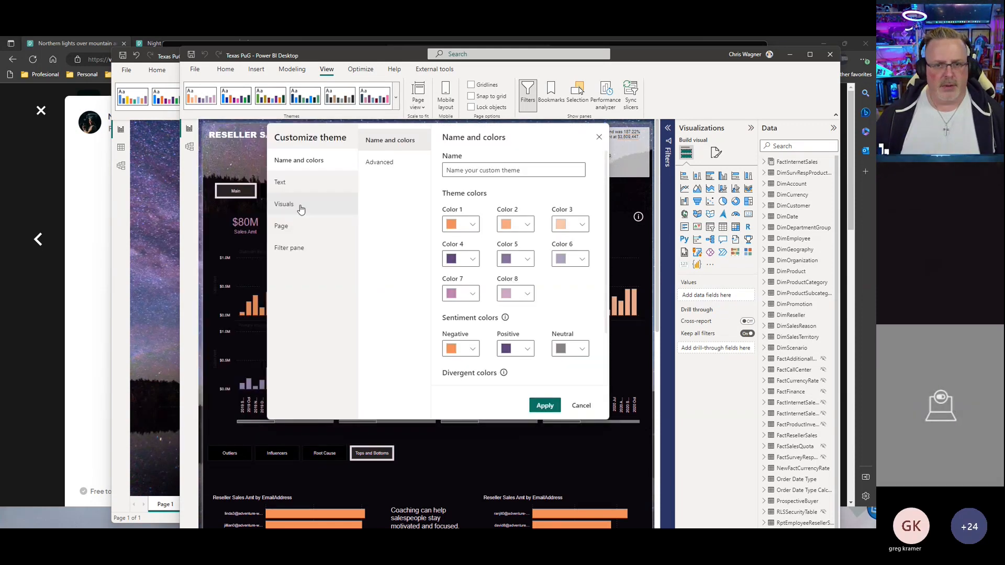
click(581, 405)
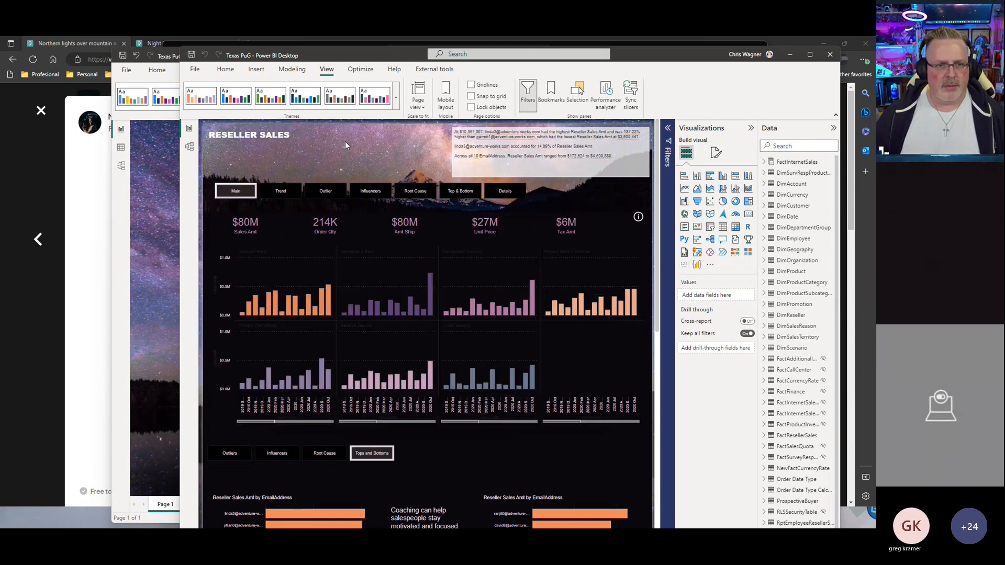
Step: Save the finished report's current theme as Dark Theme.json in the Report Design folder, replacing the existing file
click(395, 98)
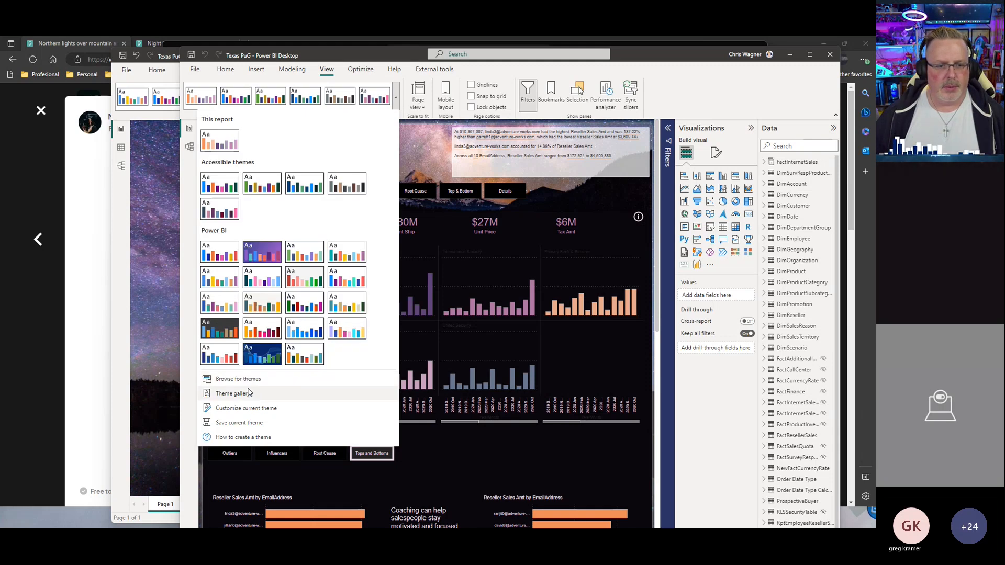
click(244, 423)
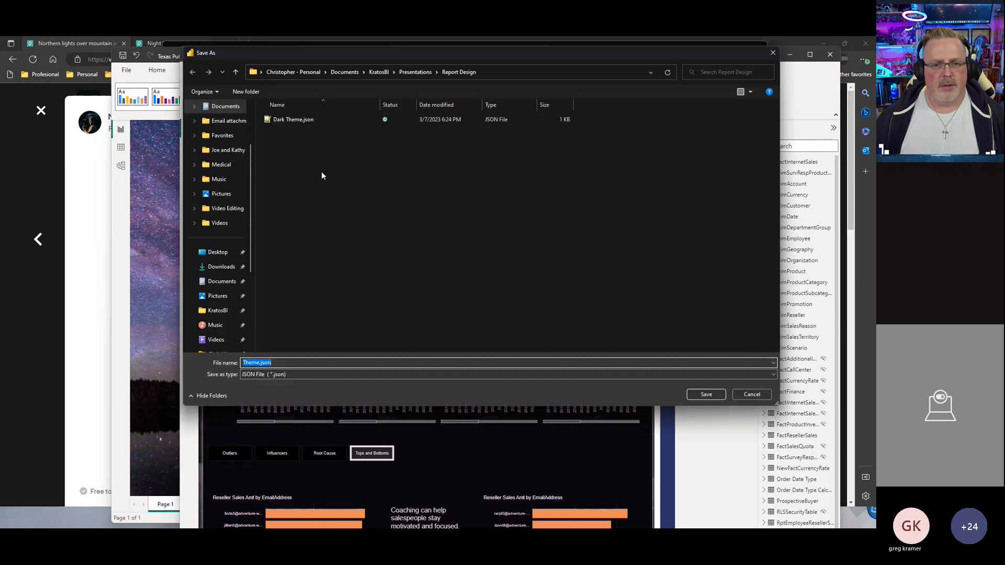
click(288, 121)
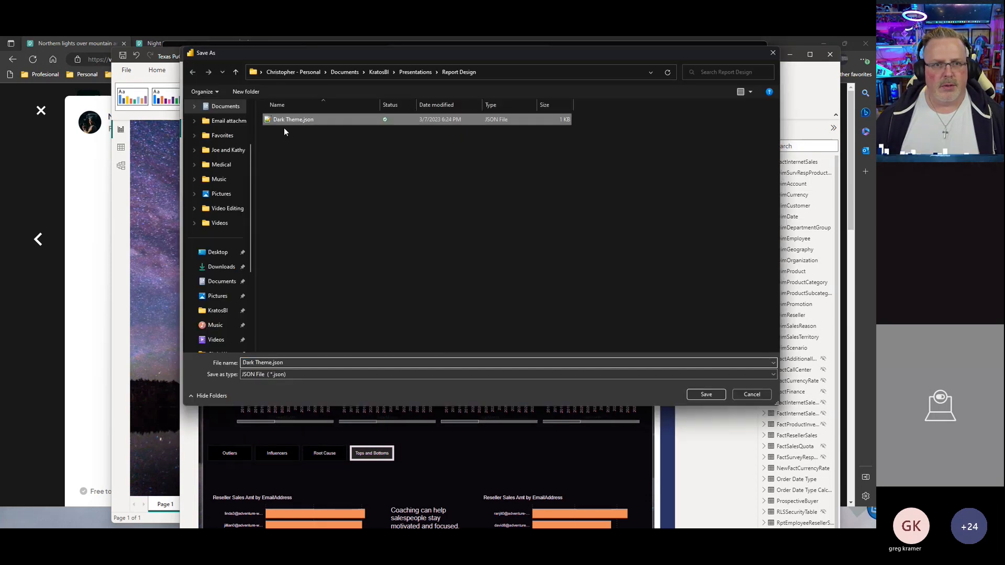
click(701, 395)
click(451, 276)
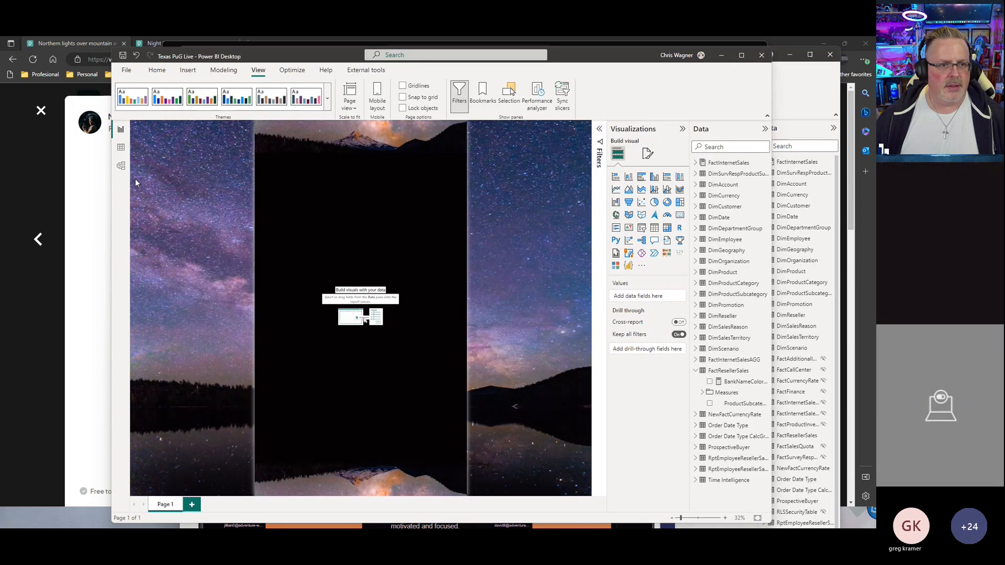
Step: Import the saved Dark Theme.json theme into the Texas PuG Live report by browsing for themes
click(327, 97)
click(170, 380)
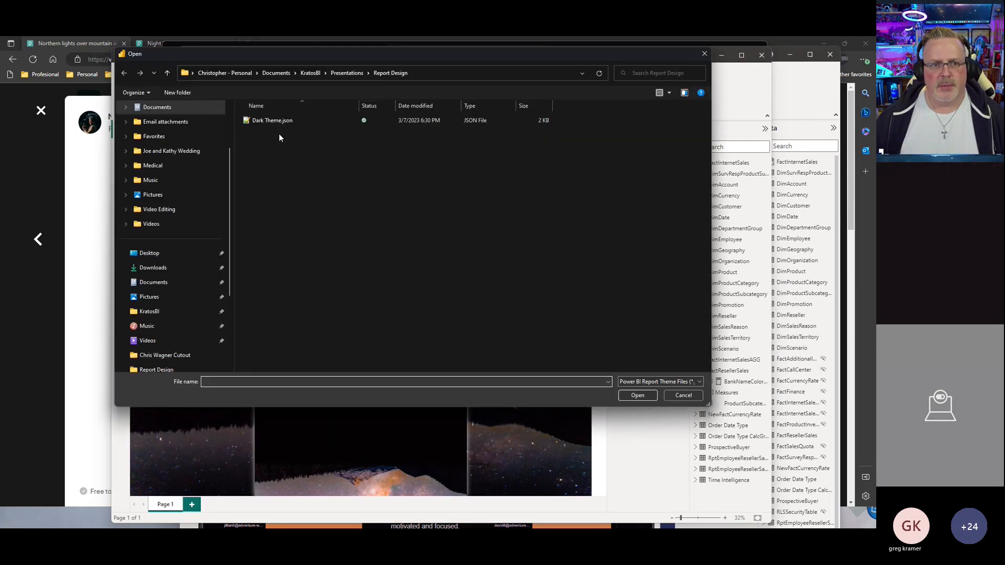
click(278, 120)
click(632, 397)
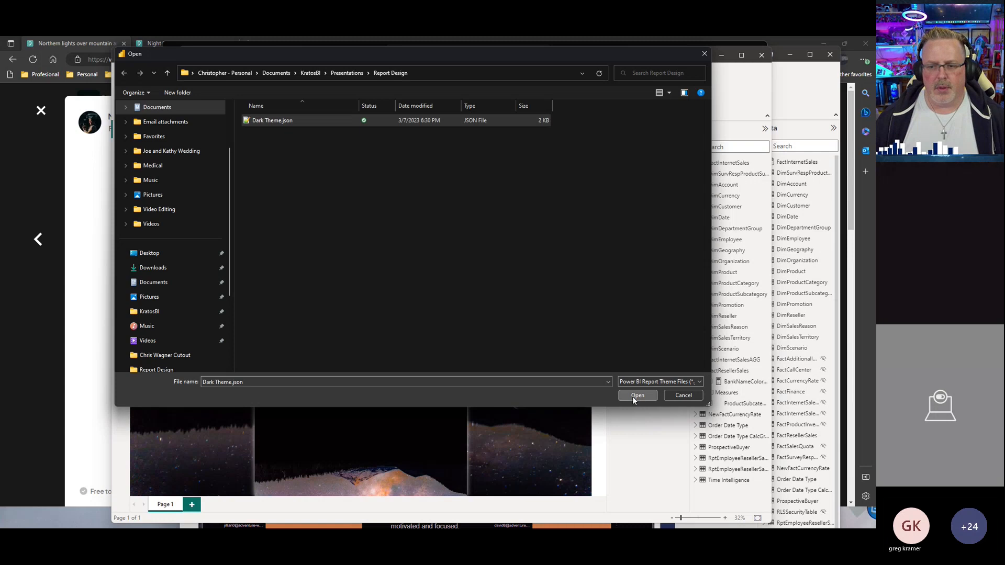
click(507, 277)
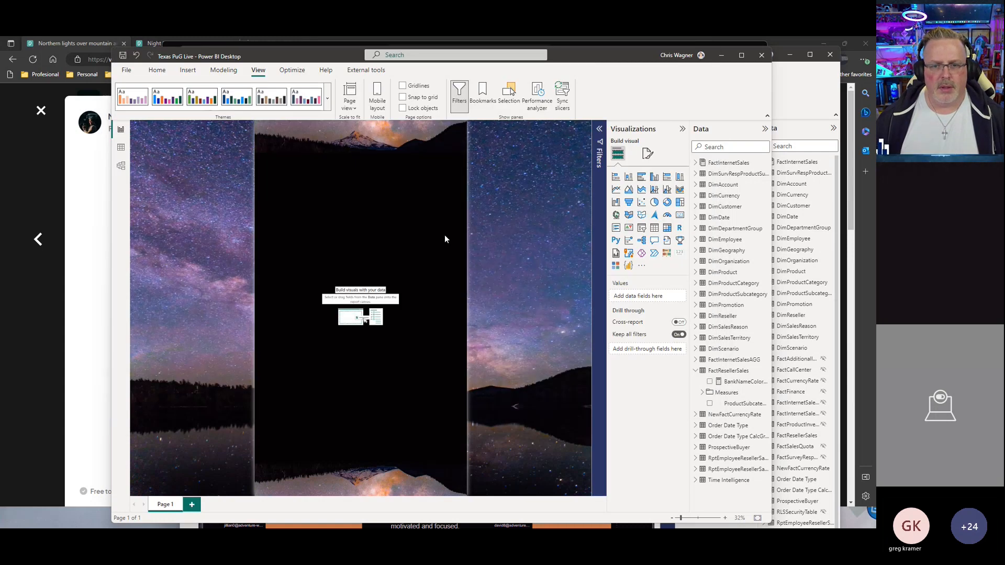
Step: Review the imported theme's colours and its Advanced, Text, Visuals, Page and Filter pane settings in the Customize theme dialog without applying
click(327, 97)
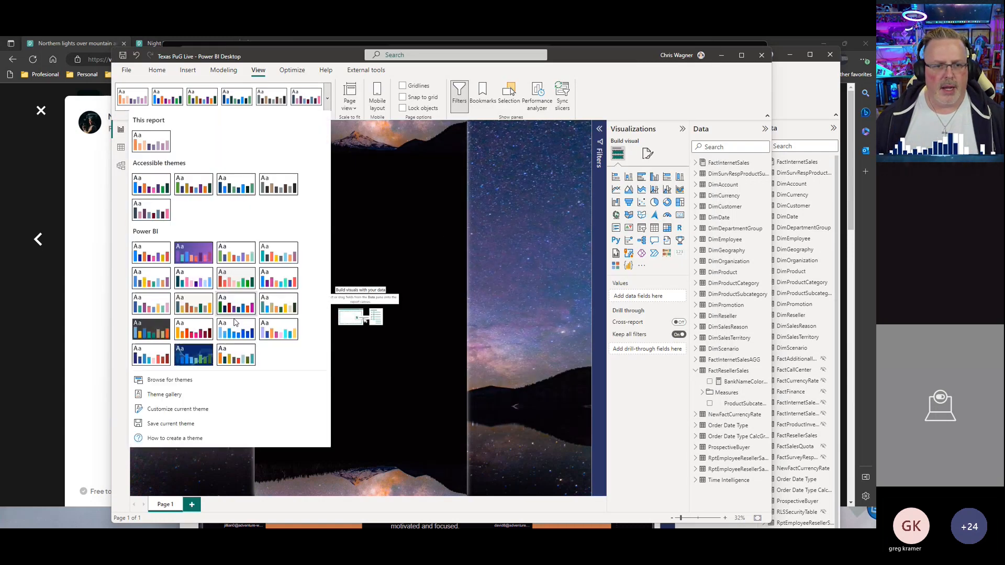
click(190, 409)
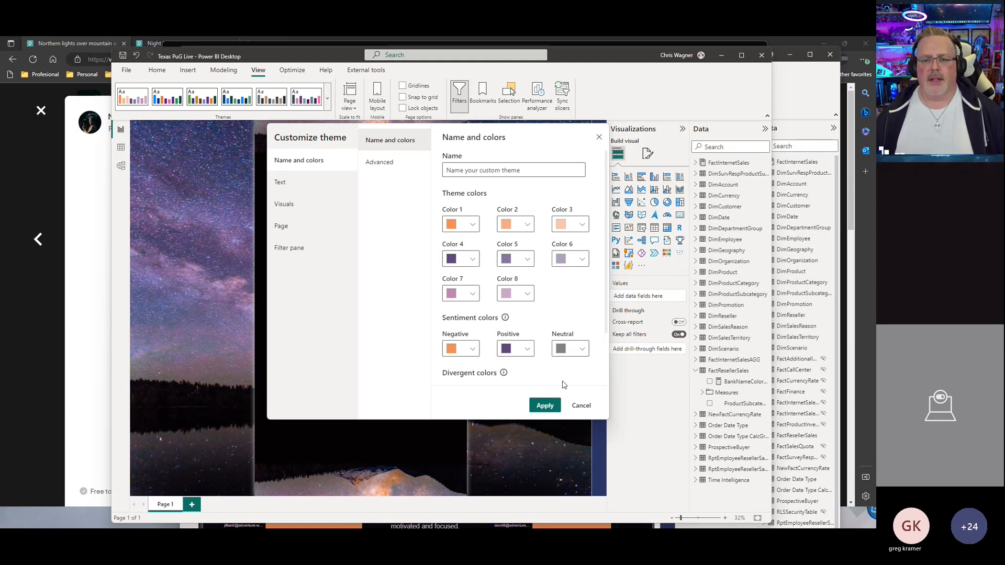
click(581, 406)
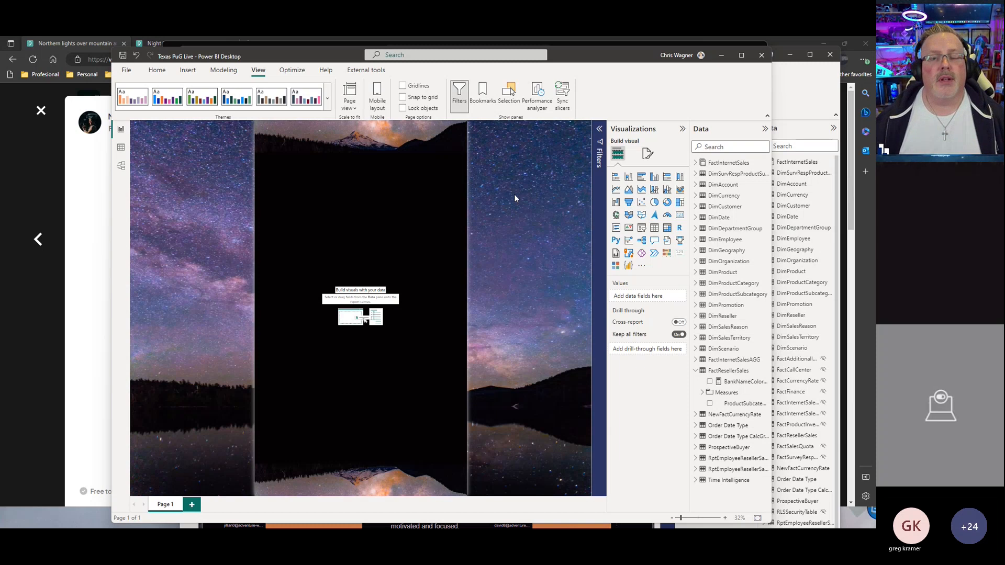
click(600, 131)
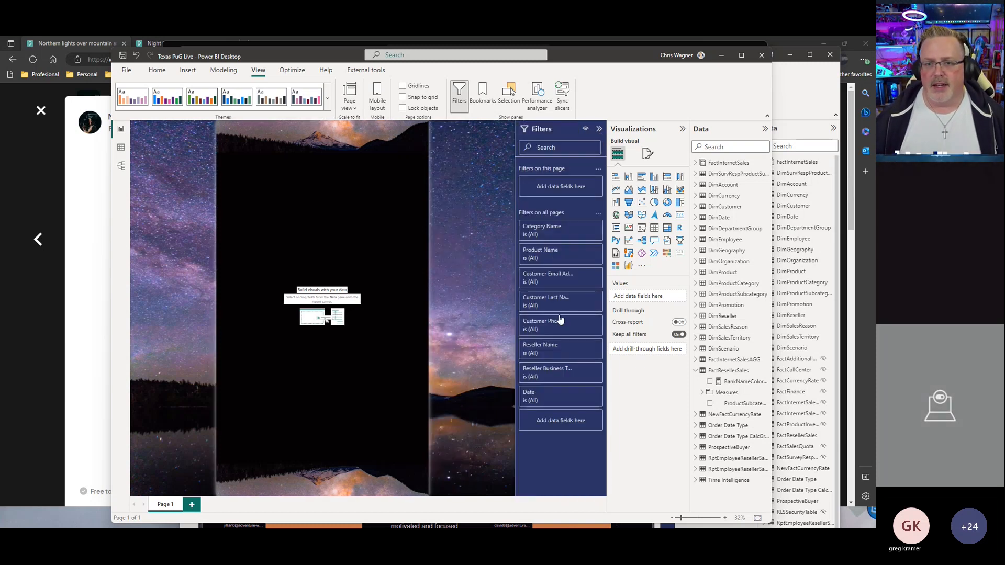
click(599, 128)
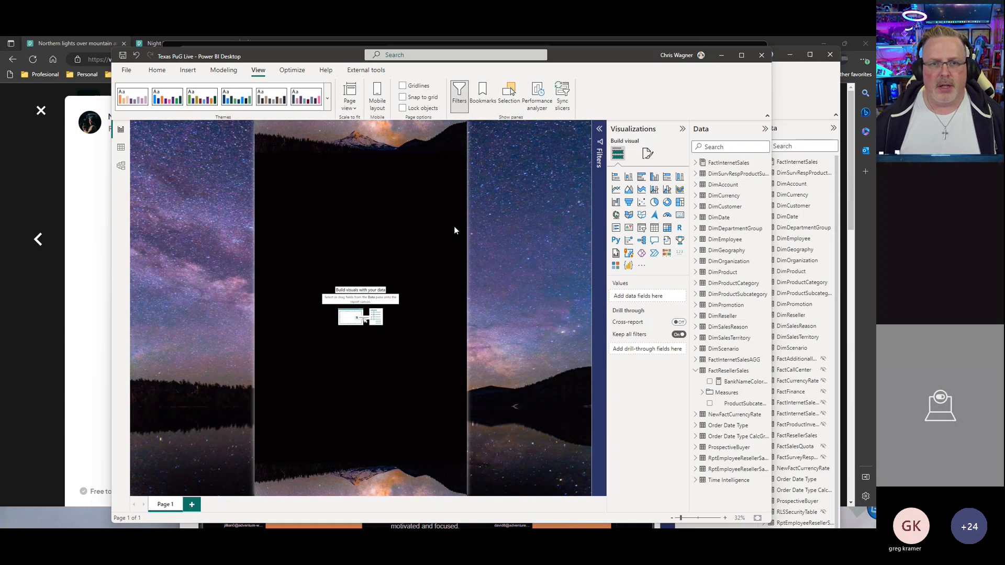
click(327, 99)
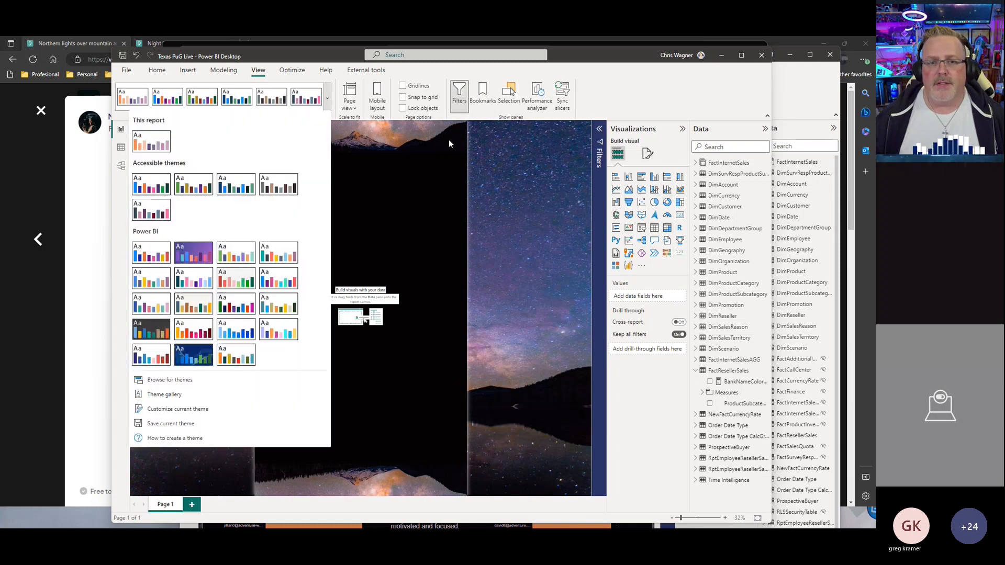
click(177, 410)
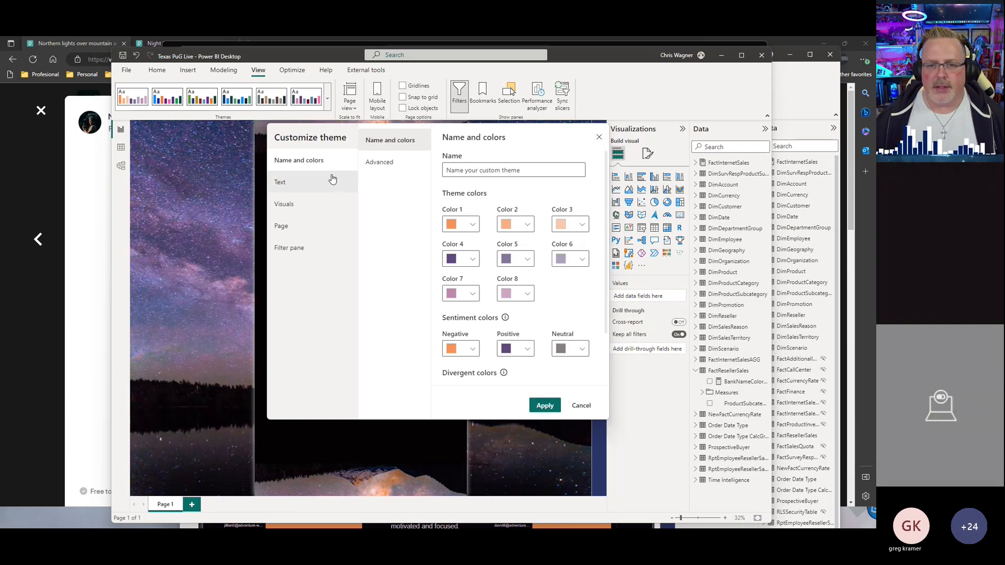
click(372, 163)
click(286, 204)
click(282, 226)
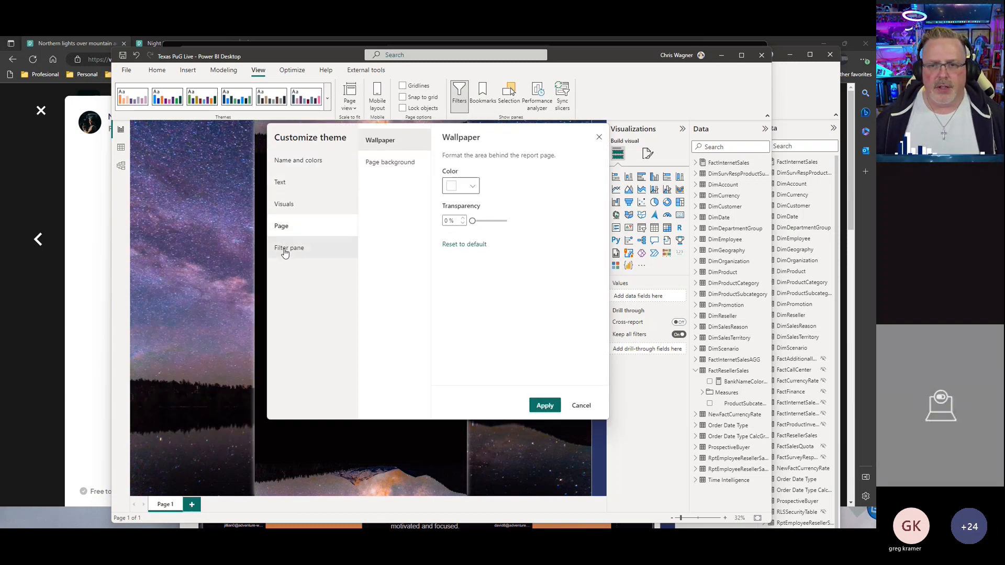
click(285, 250)
click(581, 406)
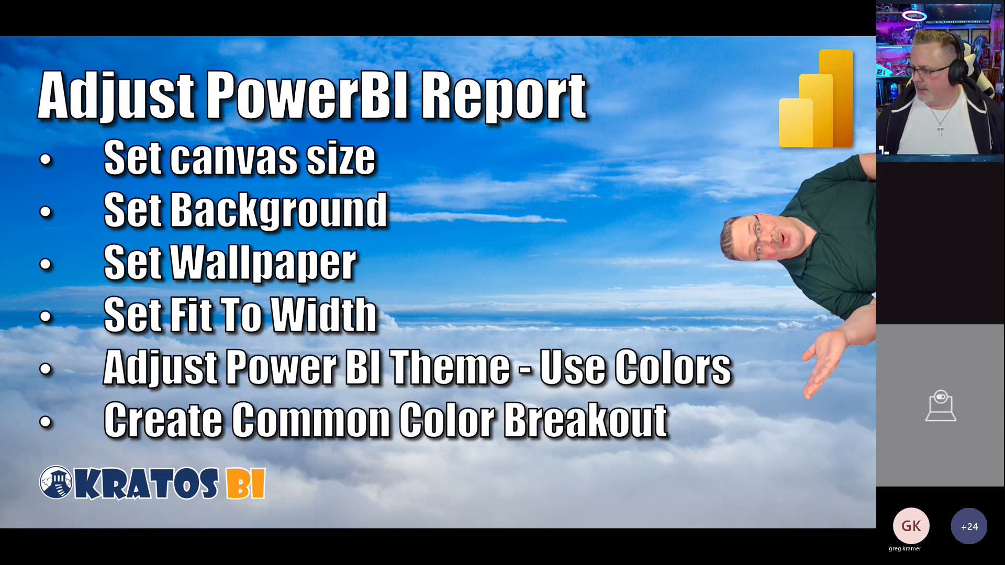
Step: Switch back to Power BI Desktop and set the report page view to Fit to width
key(alt+Tab)
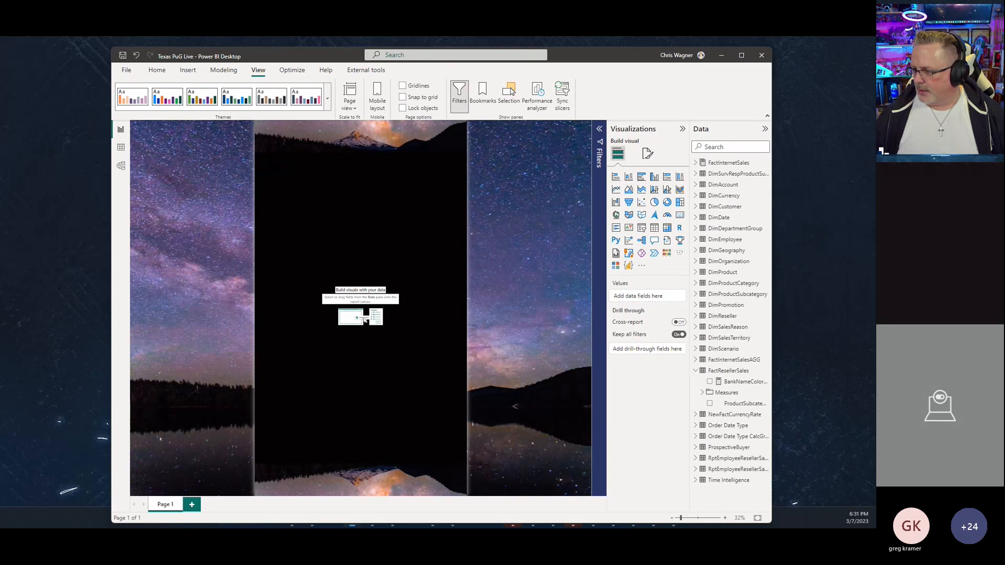
click(351, 105)
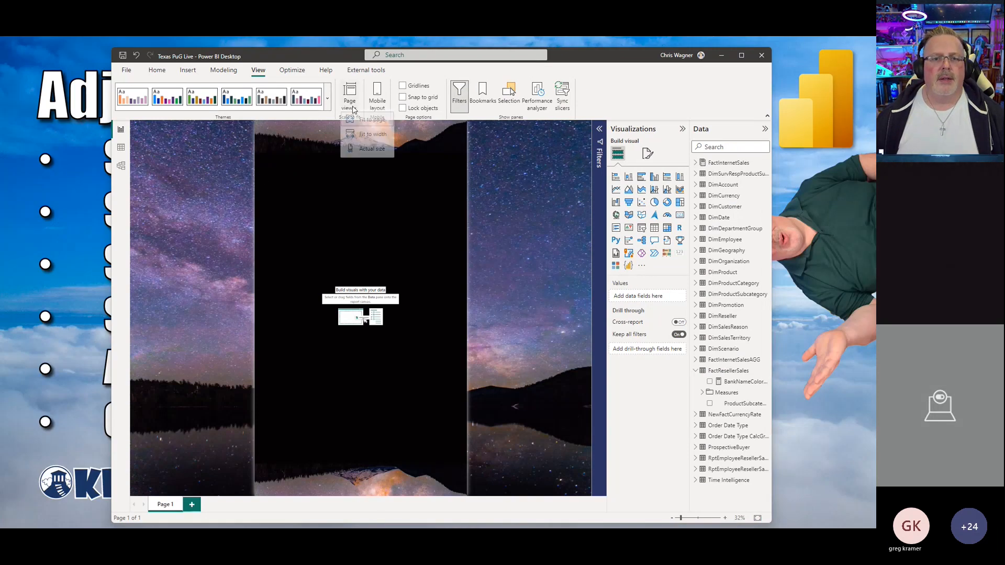
click(362, 138)
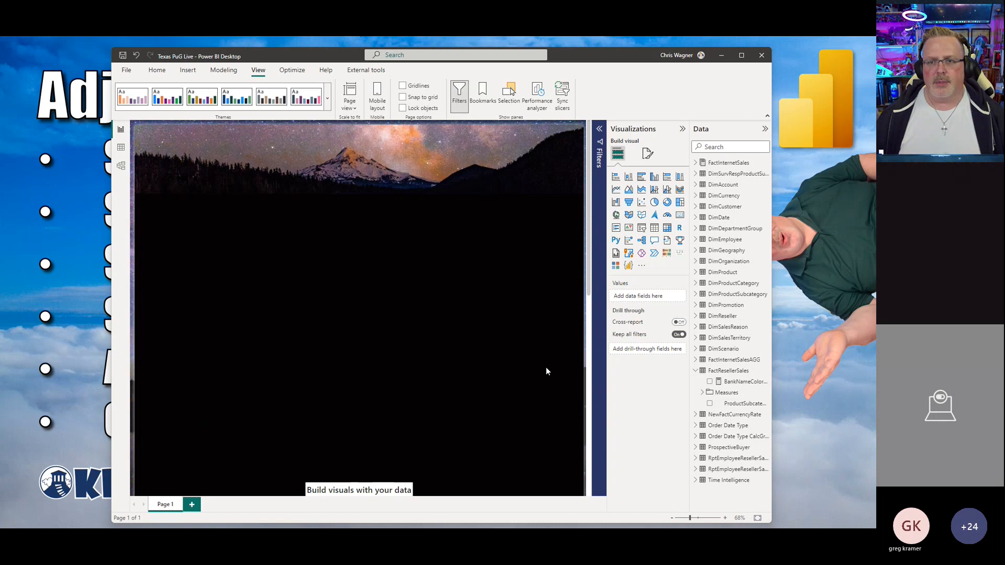
Step: Shorten the report window and set the page view to Actual size and then Fit to page
drag(552, 523, 550, 448)
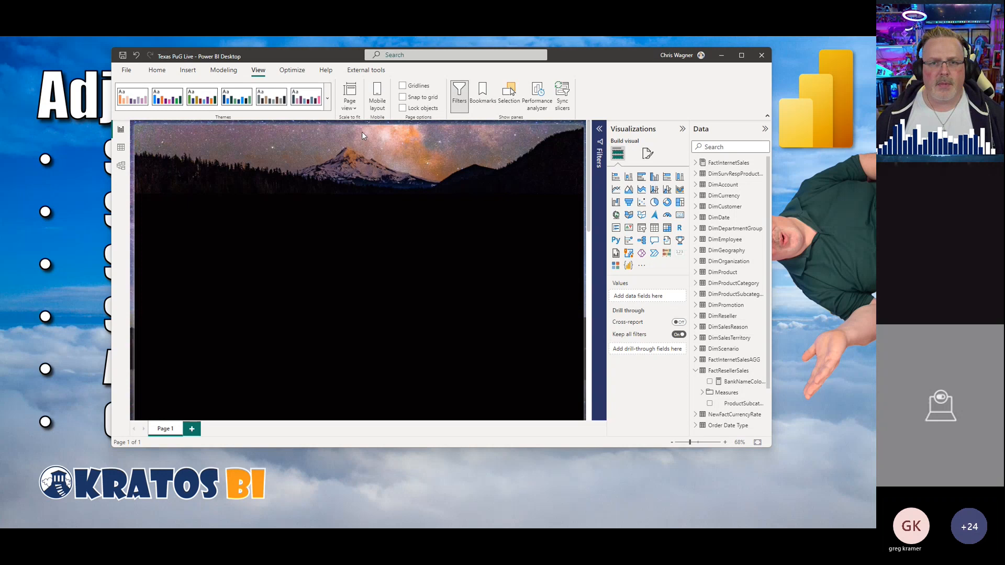
click(350, 99)
click(360, 153)
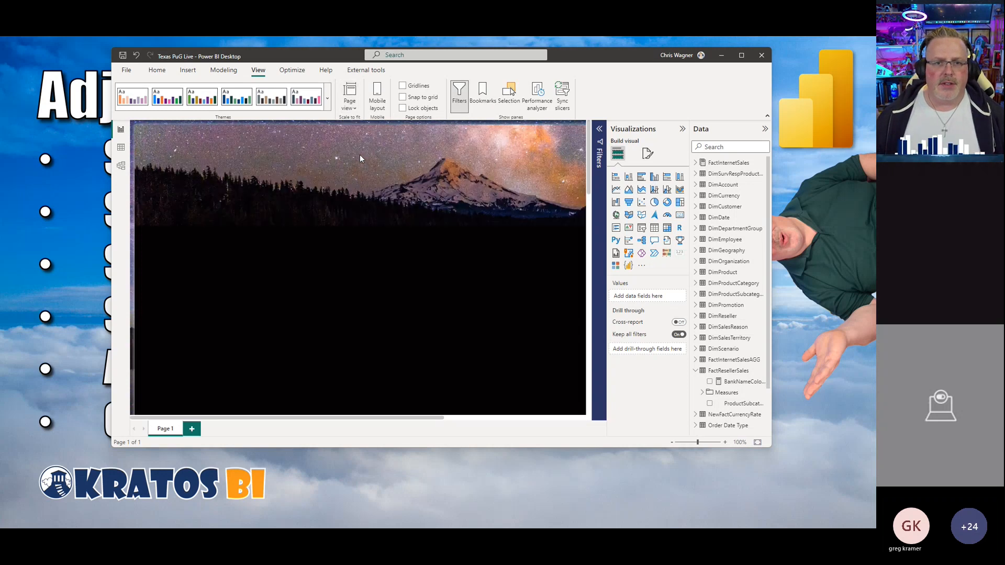
click(353, 111)
click(360, 124)
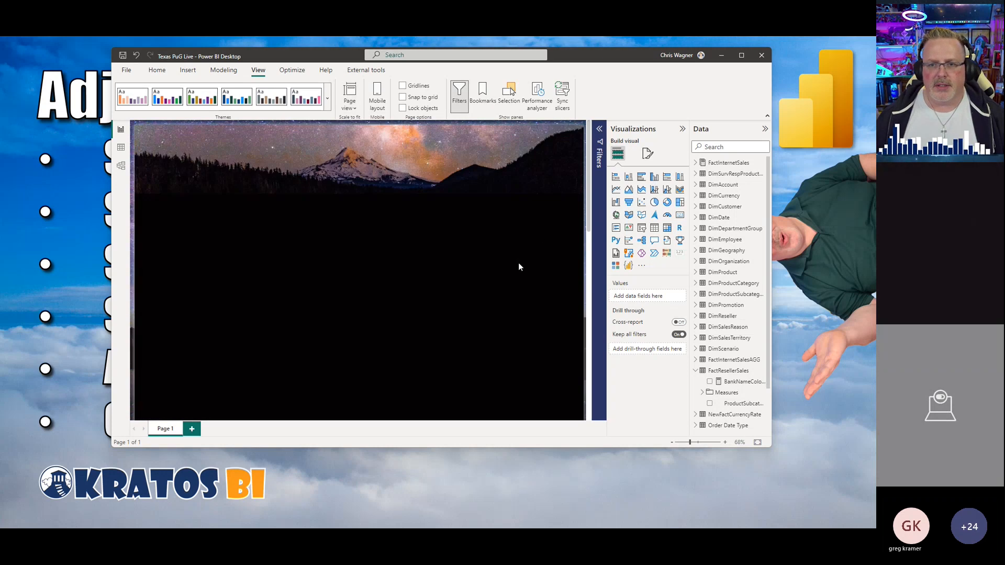
Step: Minimize Power BI Desktop and advance the presentation to the next slide
click(721, 57)
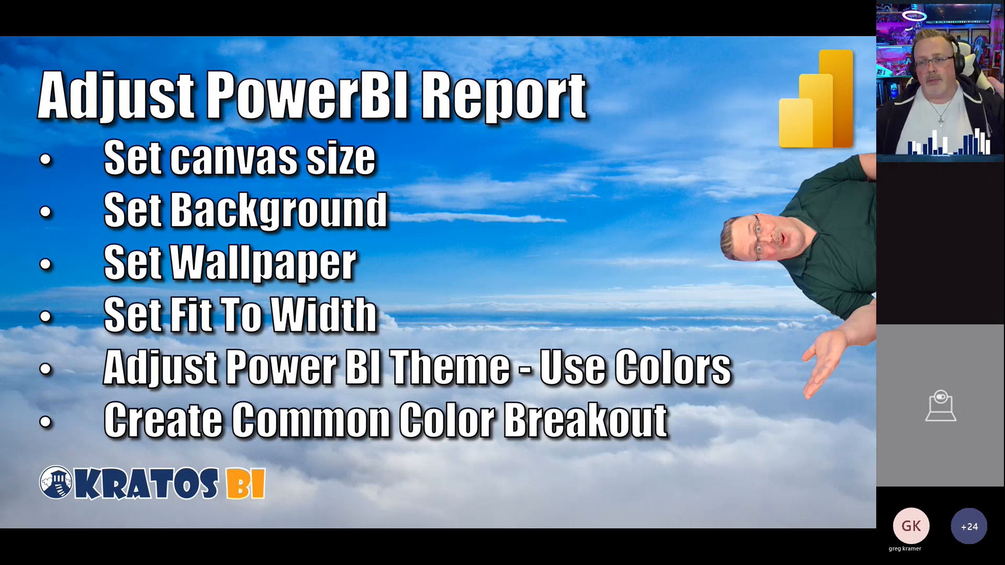
key(Right)
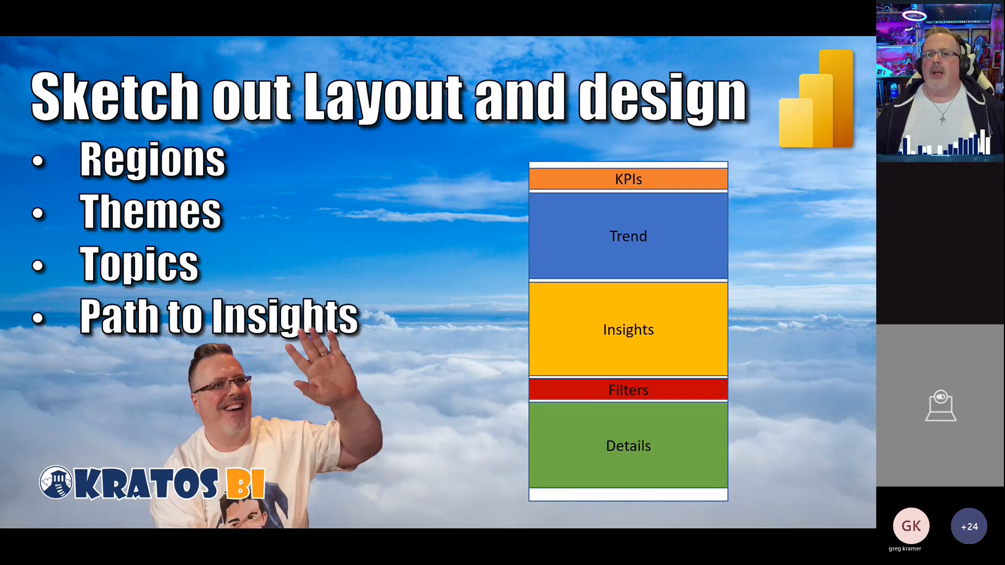
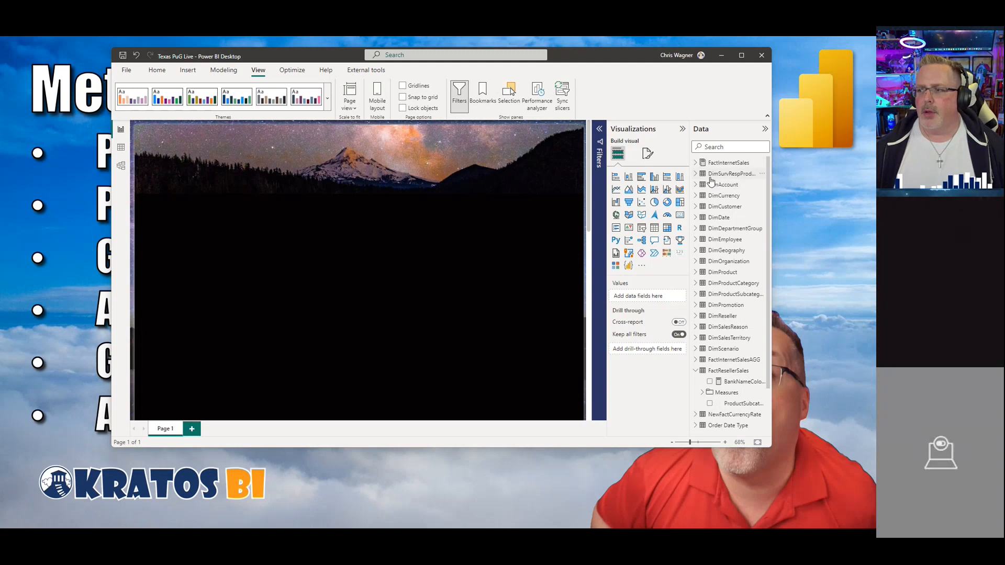
Step: Widen the side panes and add the Reseller Sales Amt measure to the page as a new visual
click(703, 393)
drag(690, 361, 587, 356)
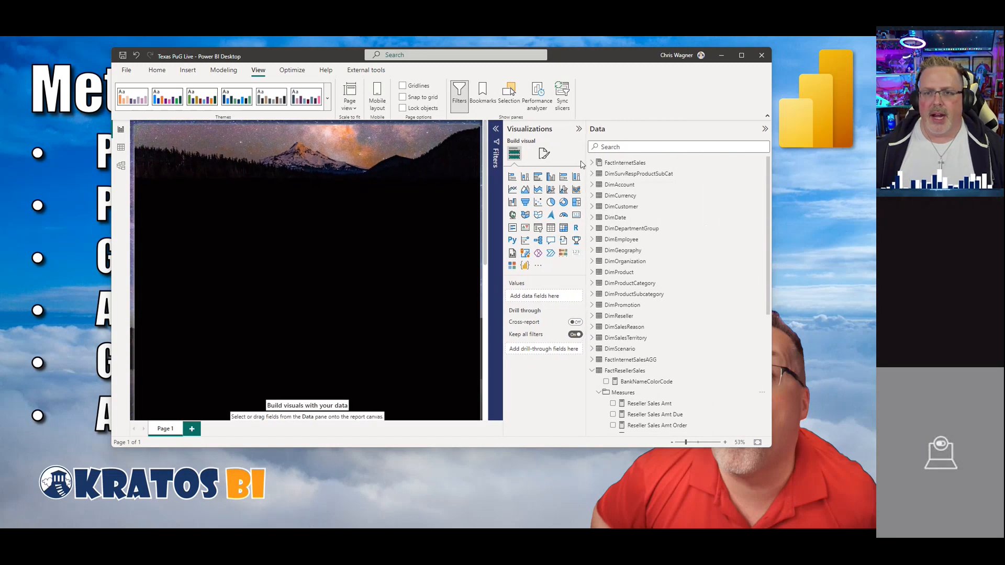
scroll(613, 387, down, 3)
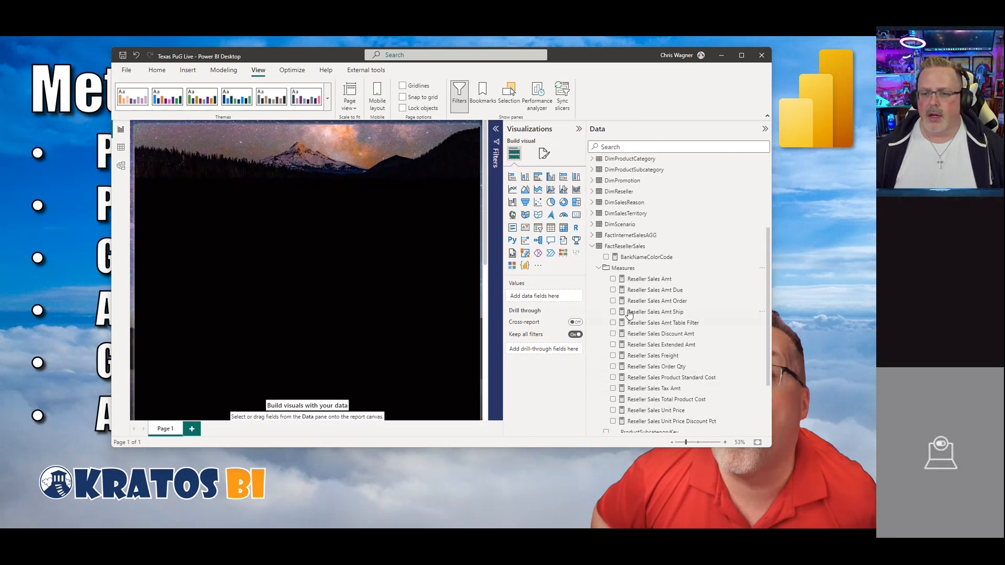
click(613, 279)
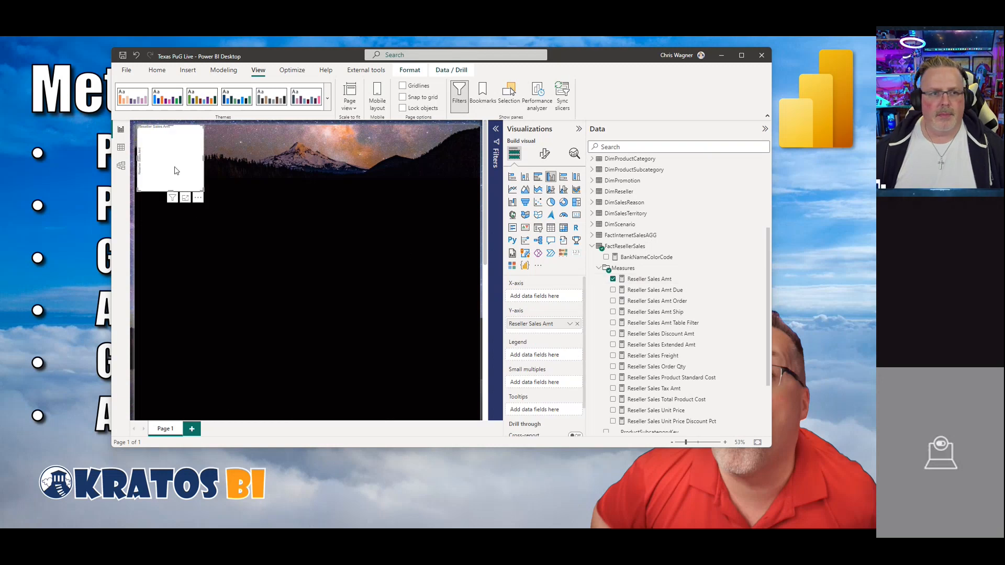
Step: Move the Reseller Sales Amt visual lower on the page and change it into a card
drag(189, 180, 198, 230)
click(374, 277)
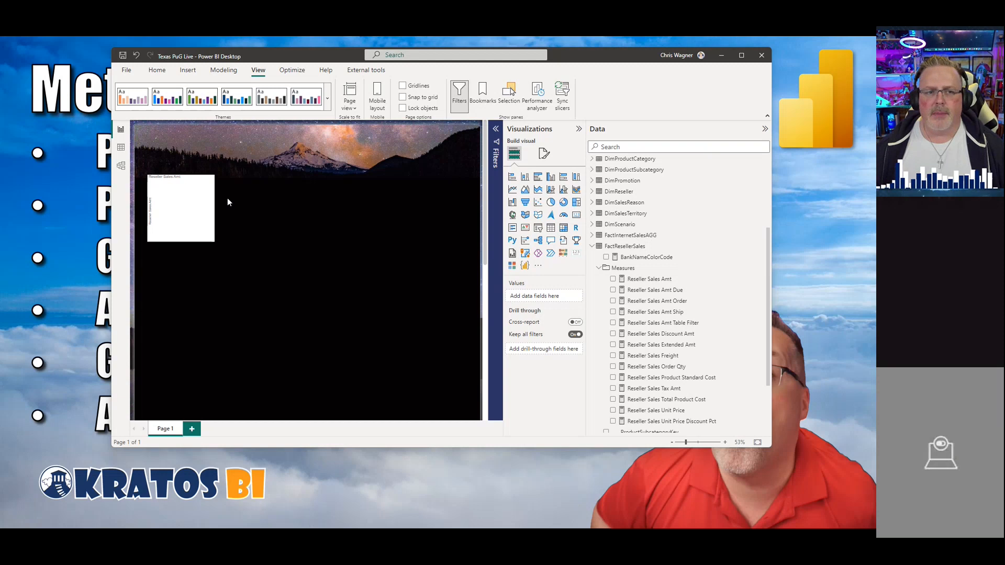
click(187, 201)
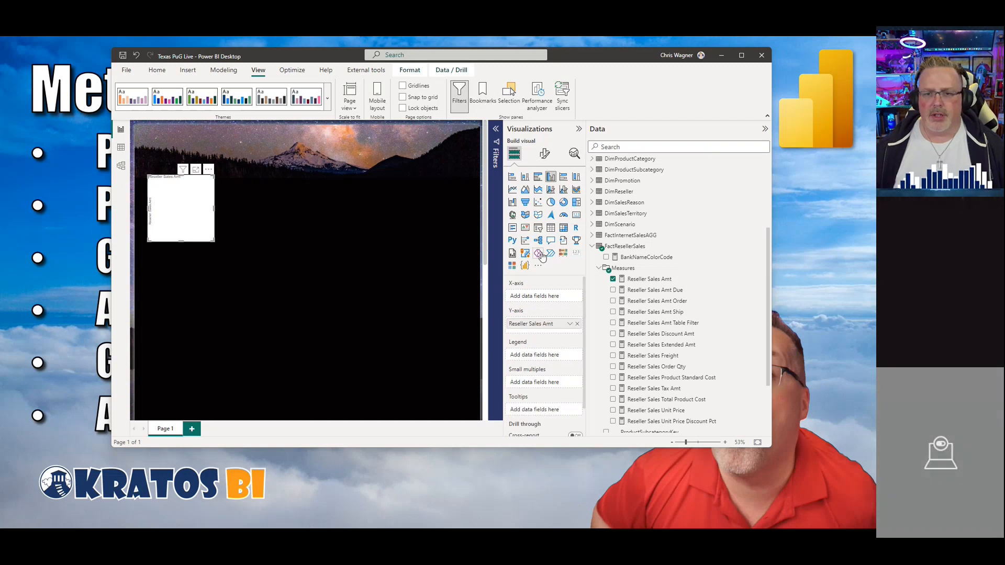
click(576, 216)
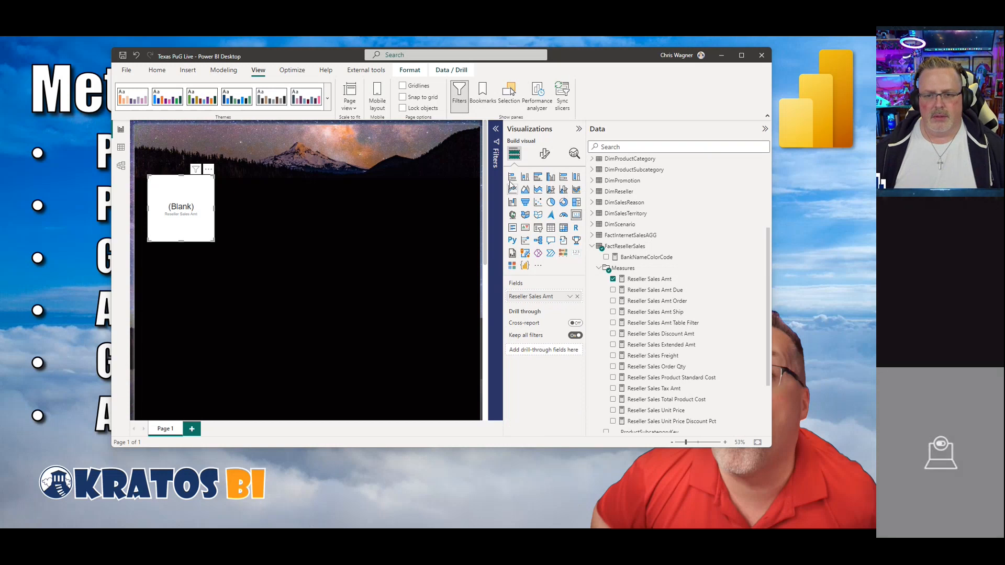
click(496, 130)
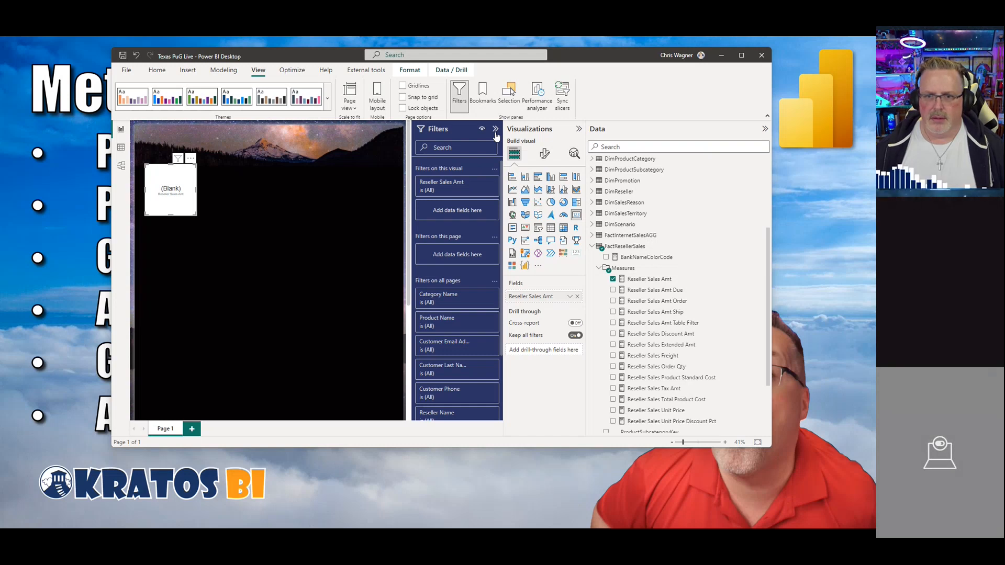
click(495, 129)
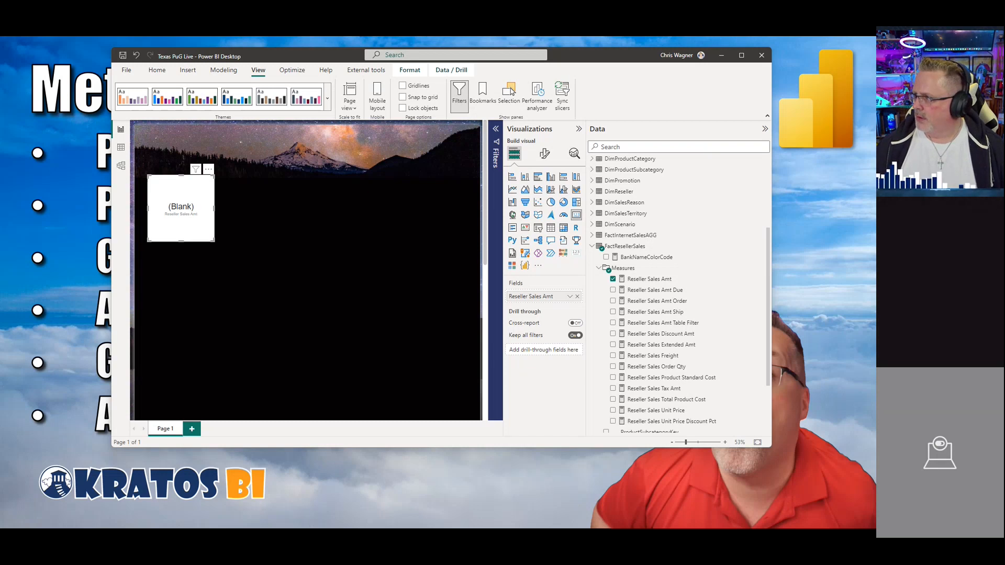
drag(728, 72, 682, 80)
double_click(682, 81)
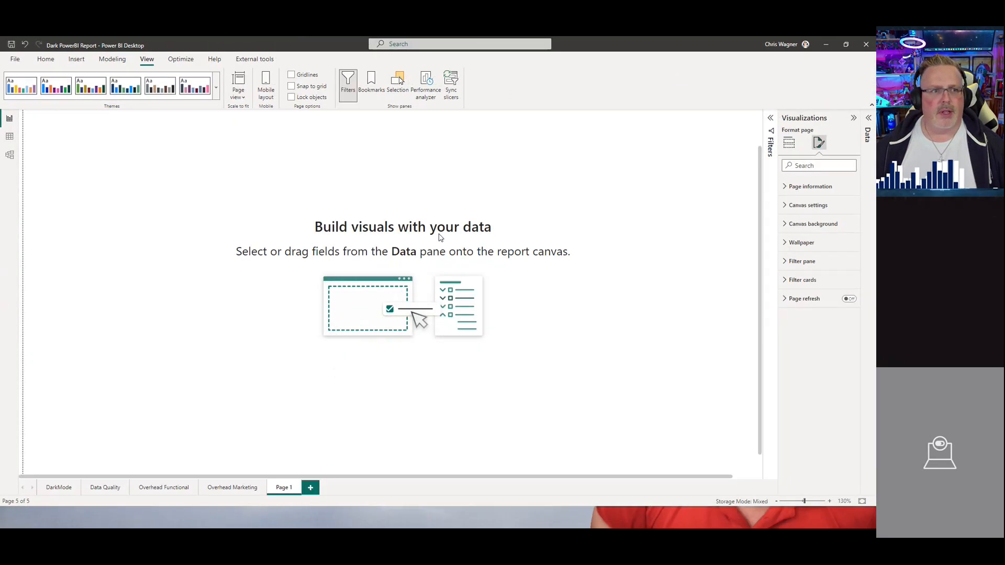
drag(628, 44, 874, 210)
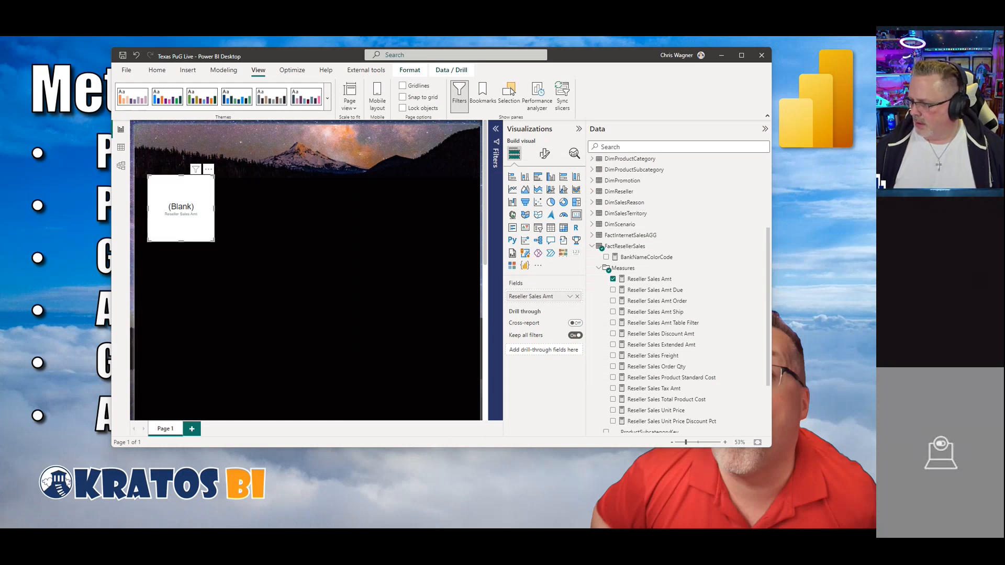
key(alt+Tab)
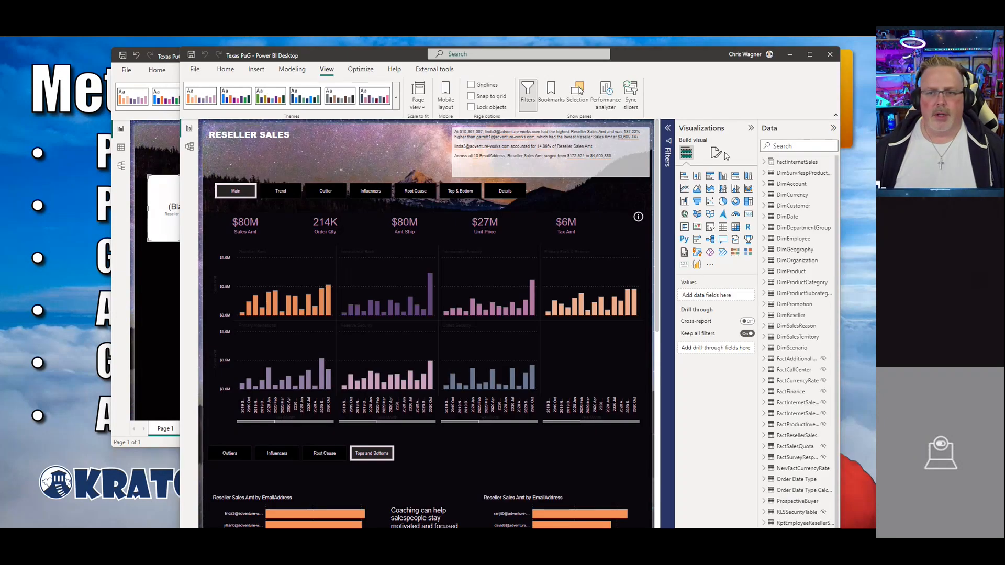
drag(695, 64, 713, 55)
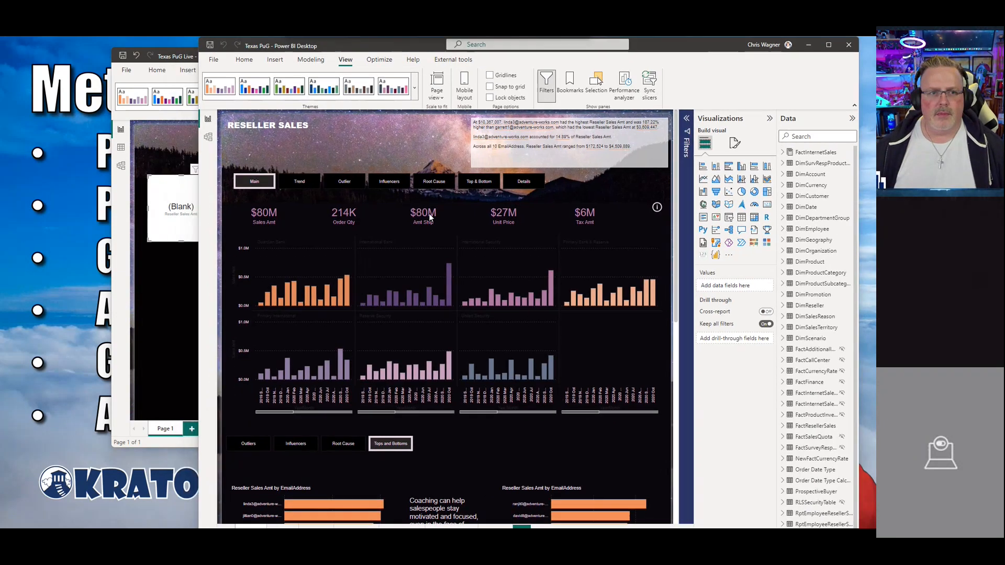
click(184, 227)
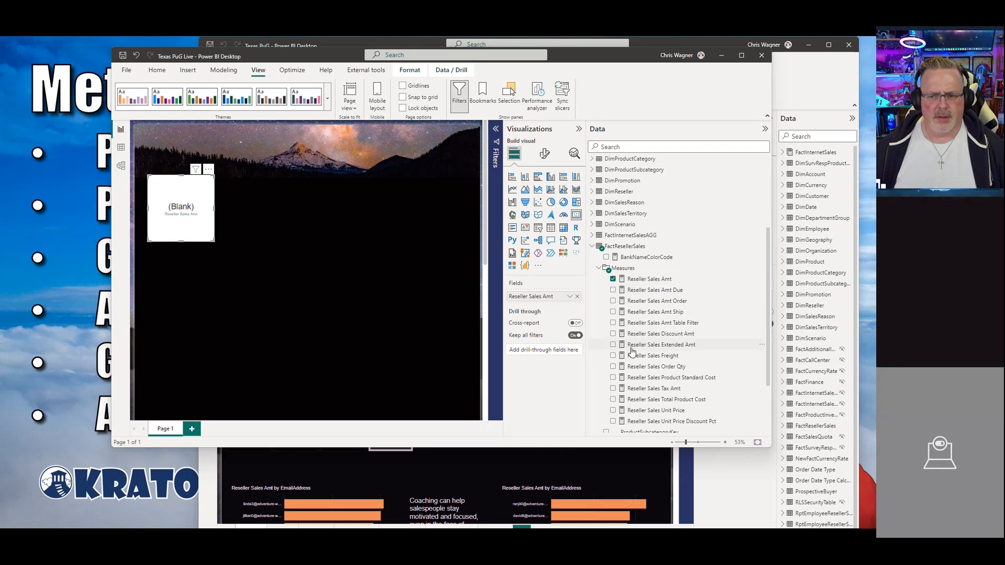
scroll(623, 353, down, 3)
scroll(623, 353, up, 1)
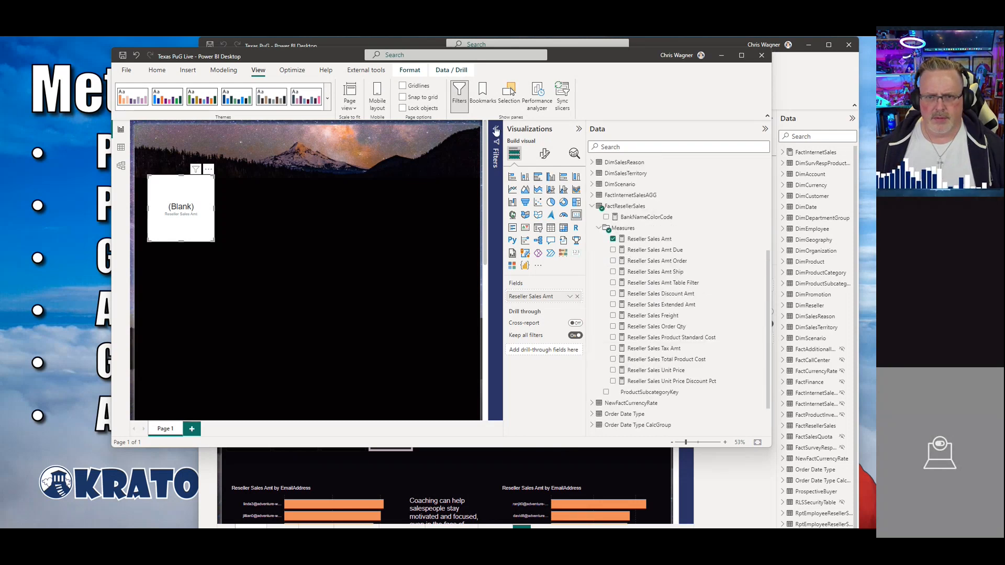
click(496, 132)
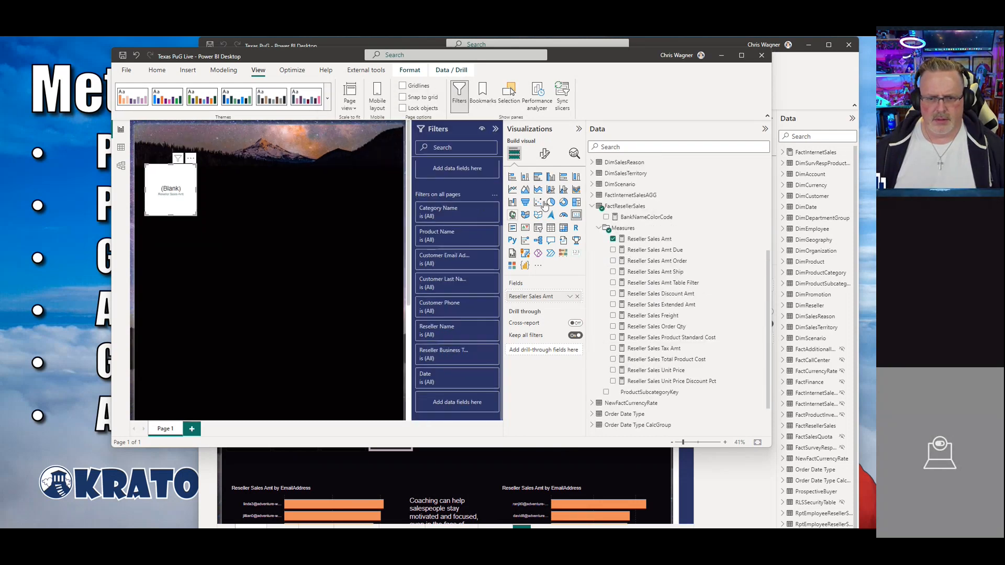
Step: Bring the Texas PuG report window forward, maximize it and open Page 1
click(722, 56)
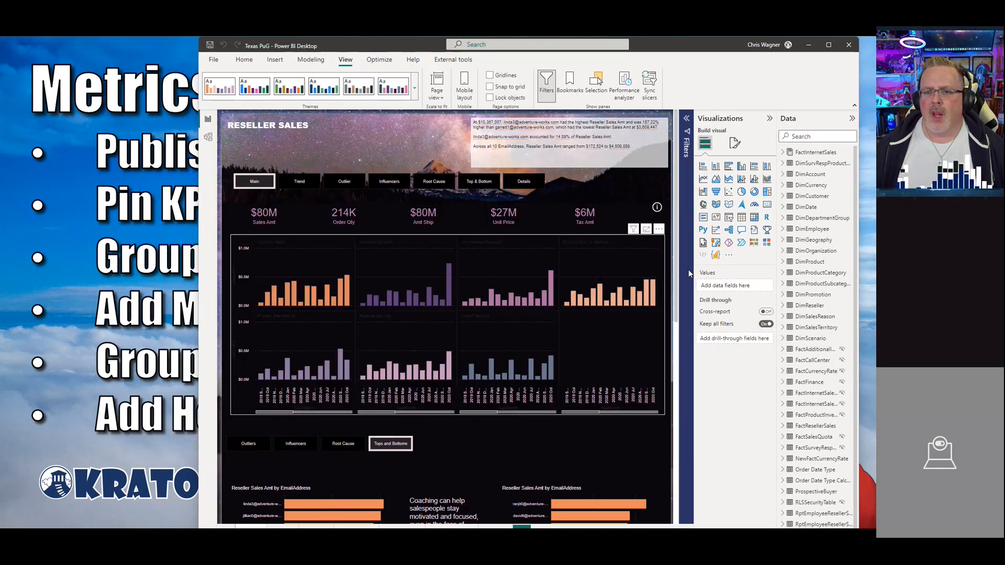
double_click(703, 49)
click(325, 488)
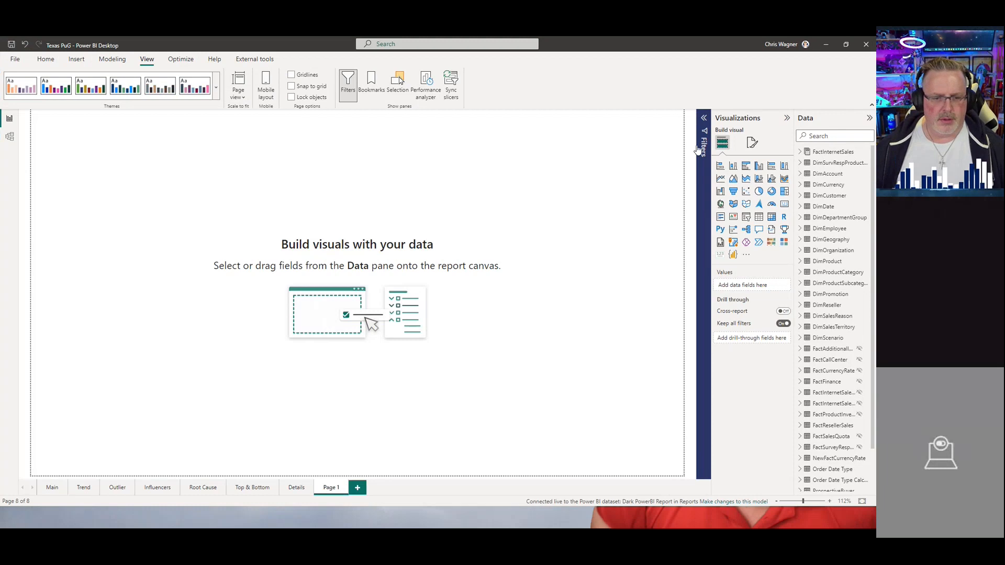
Step: Set Page 1's canvas type to Custom with a height of 1440 px and width of 2560 px
click(753, 143)
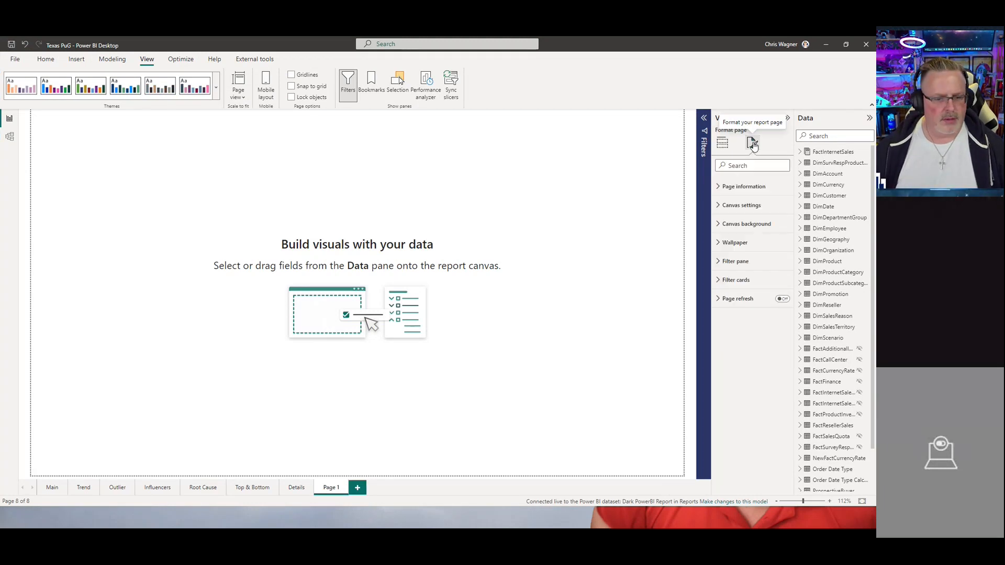
click(741, 210)
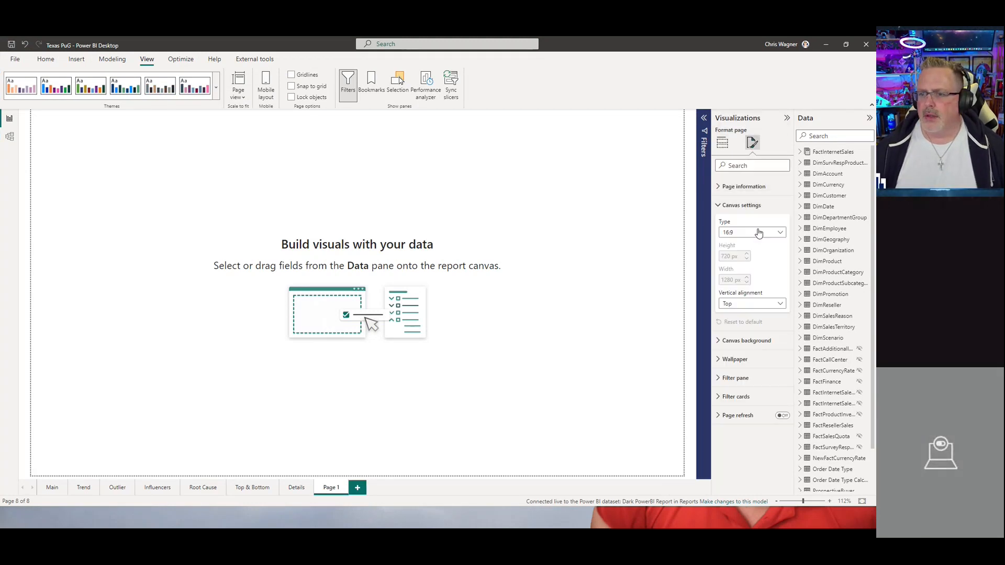
click(749, 233)
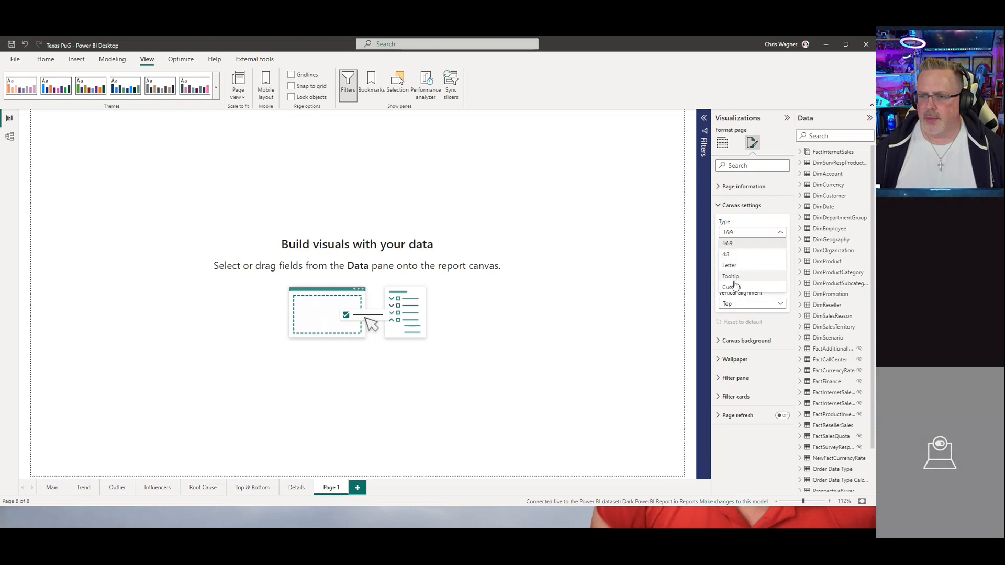
click(736, 279)
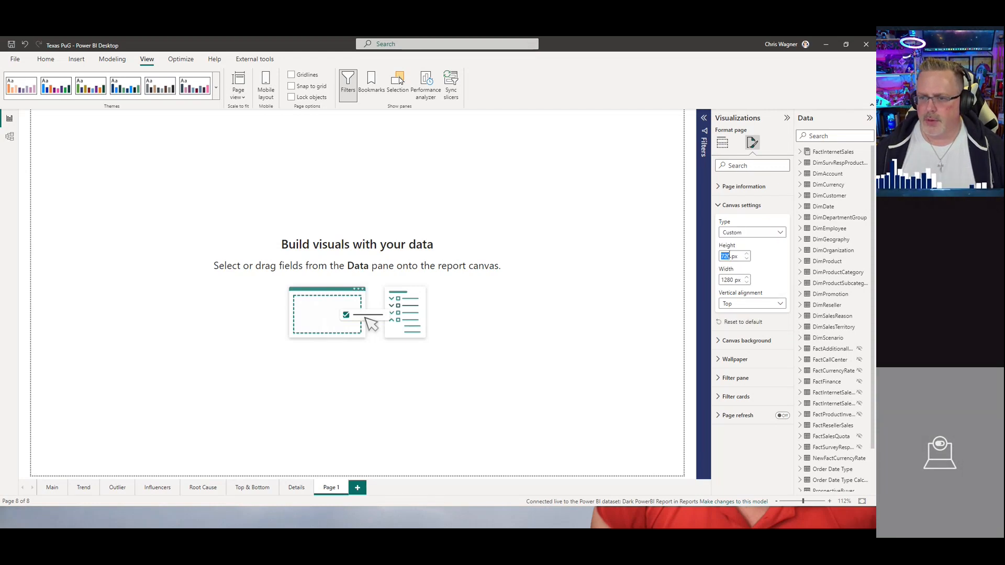
text(1440)
key(Return)
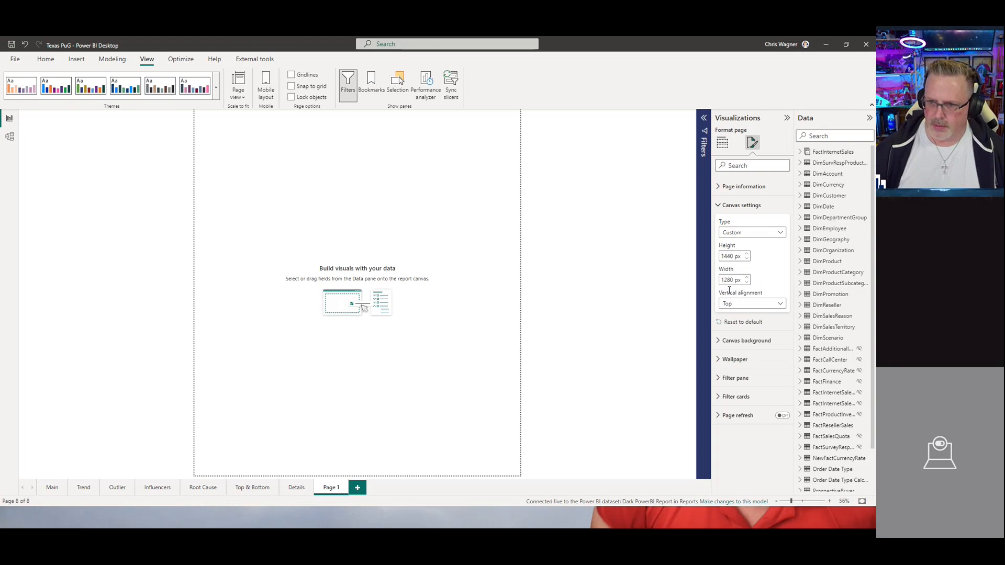
double_click(727, 280)
text(2560)
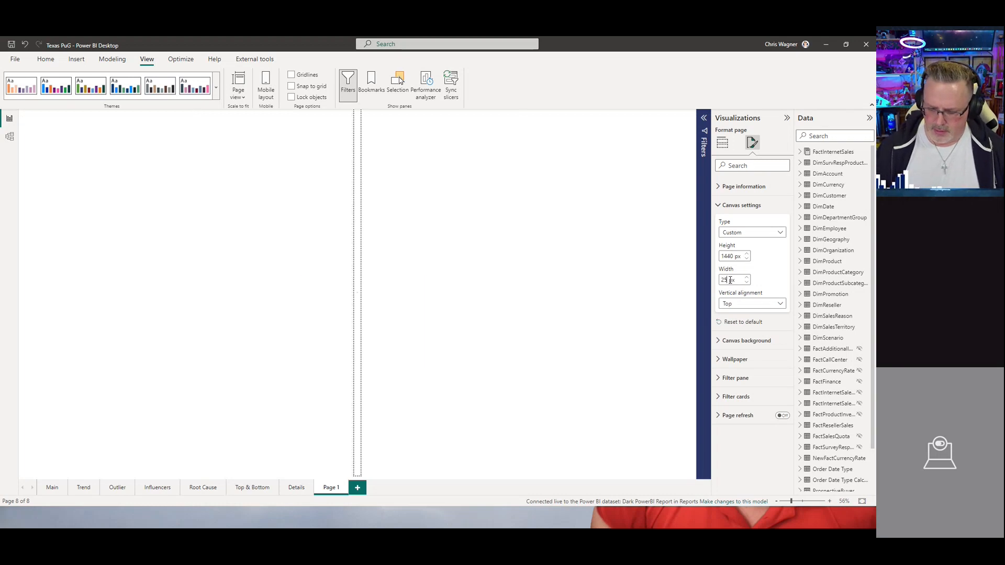
key(Return)
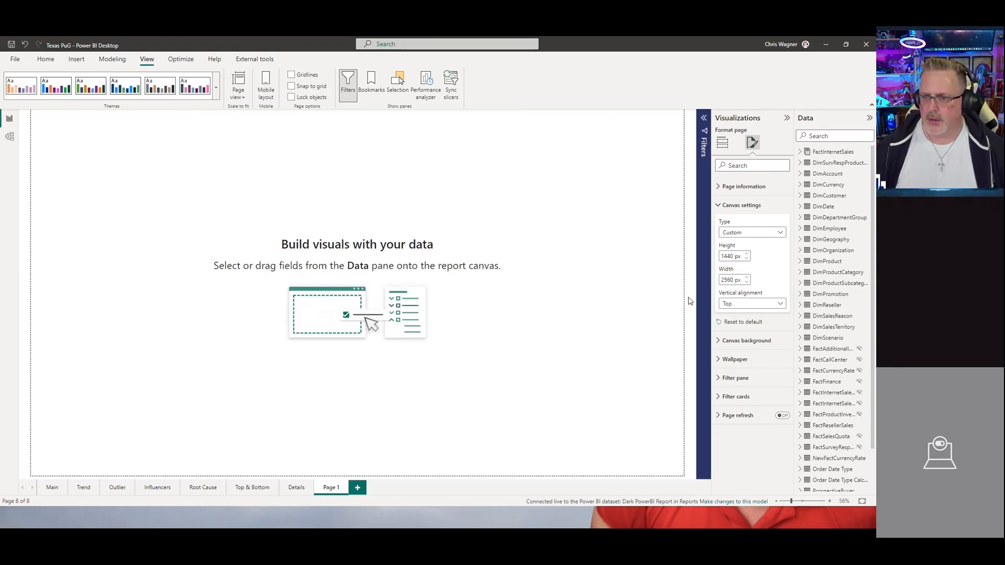
Step: Set the canvas background image to Main Background.png with the image fit set to Fit
click(650, 299)
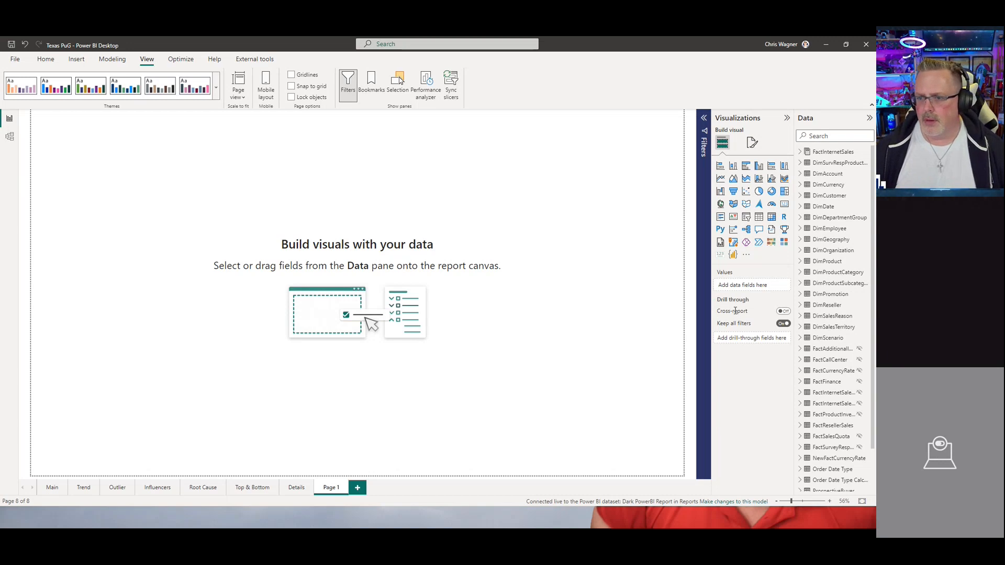
click(752, 142)
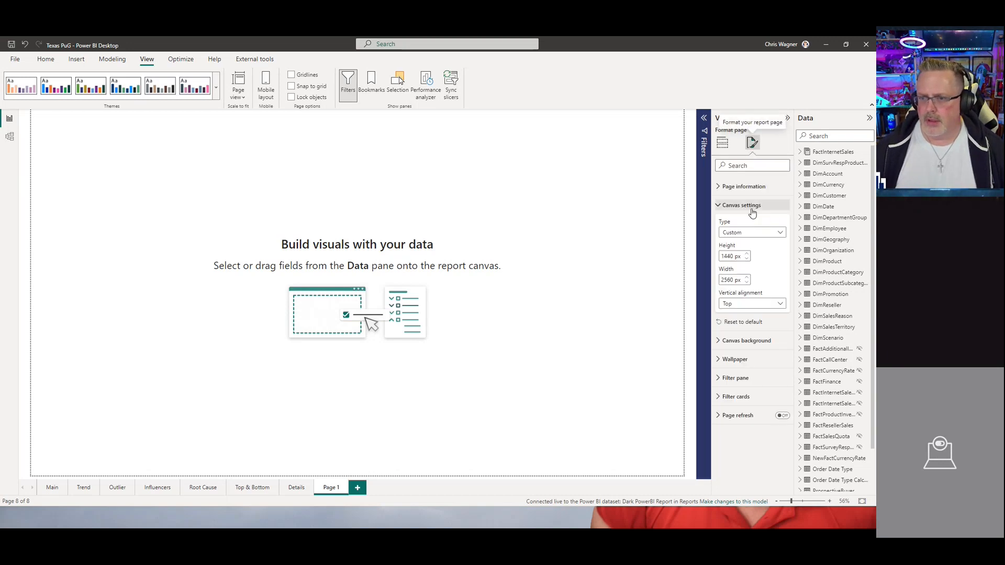
click(745, 340)
click(749, 392)
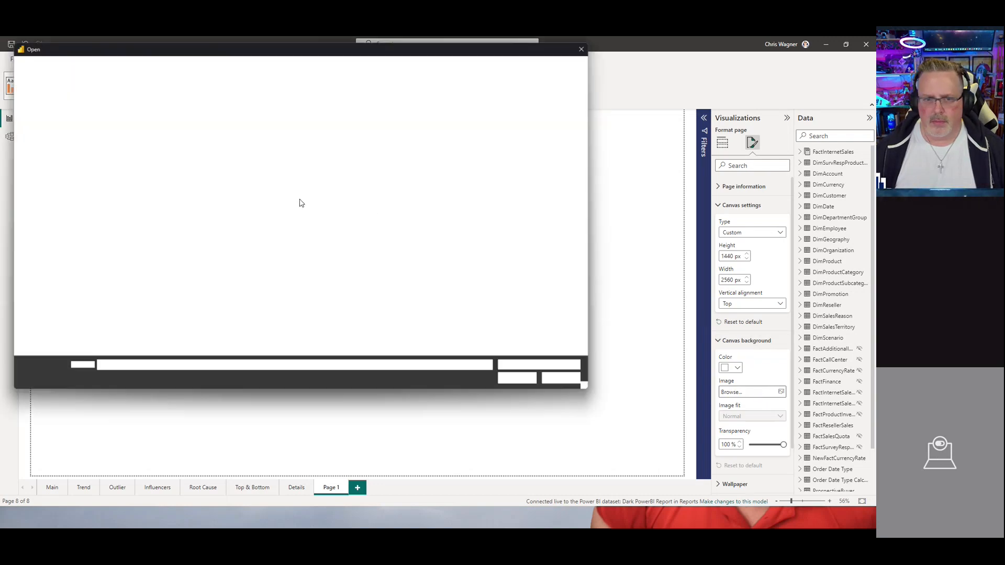
click(215, 134)
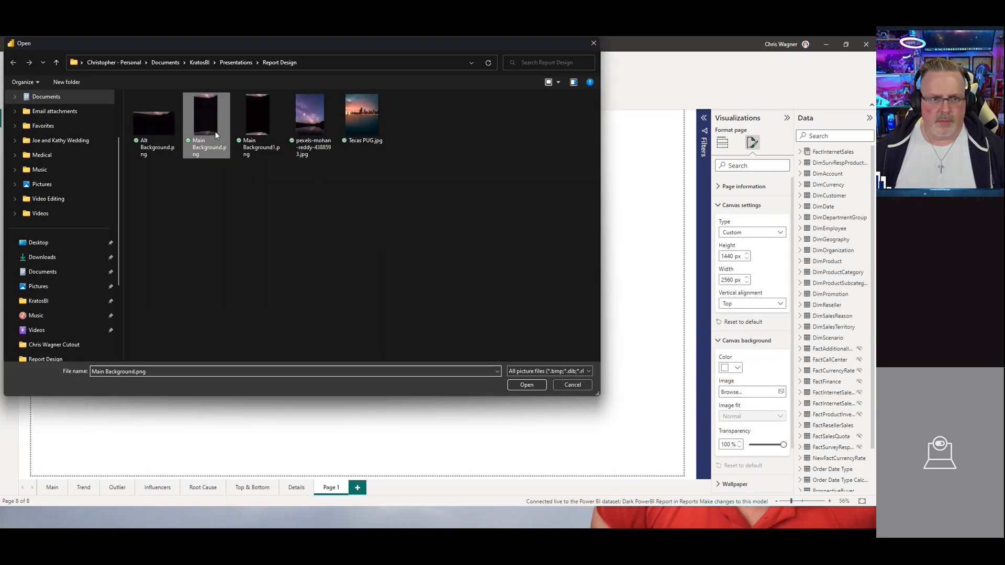
click(526, 384)
click(730, 420)
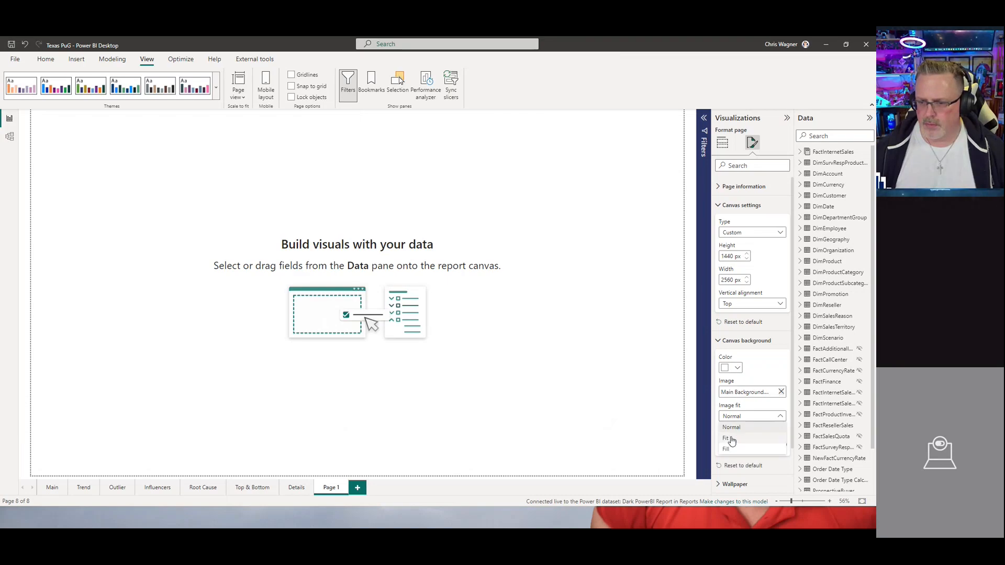
click(733, 439)
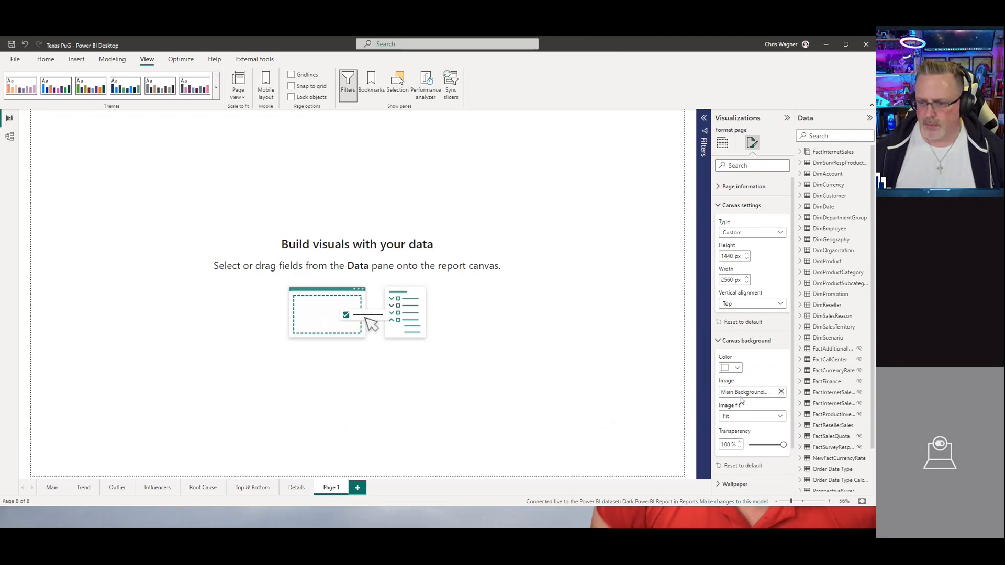
Step: Change the canvas to a portrait size, 2560 px high and 1440 px wide
double_click(728, 256)
text(2560)
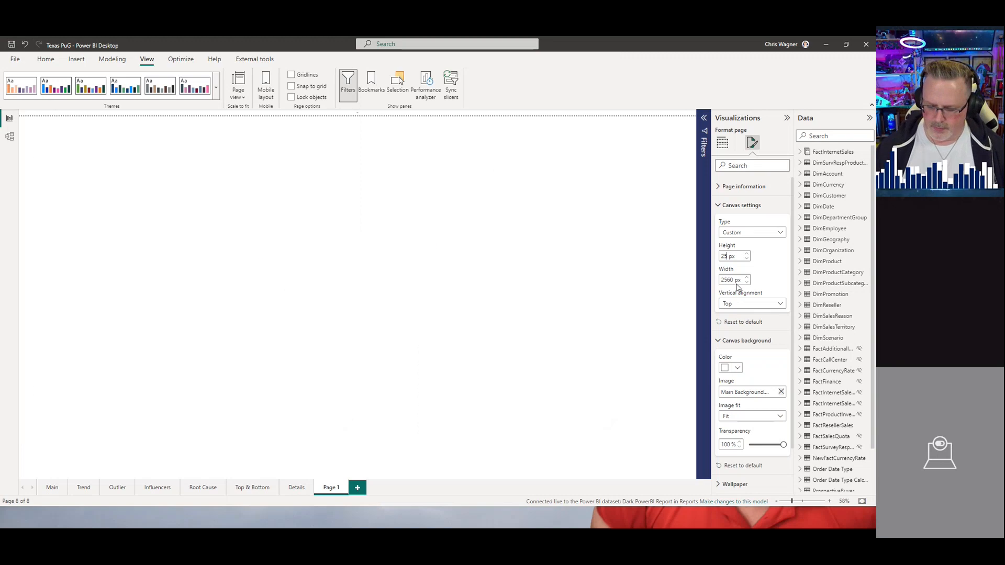
double_click(728, 281)
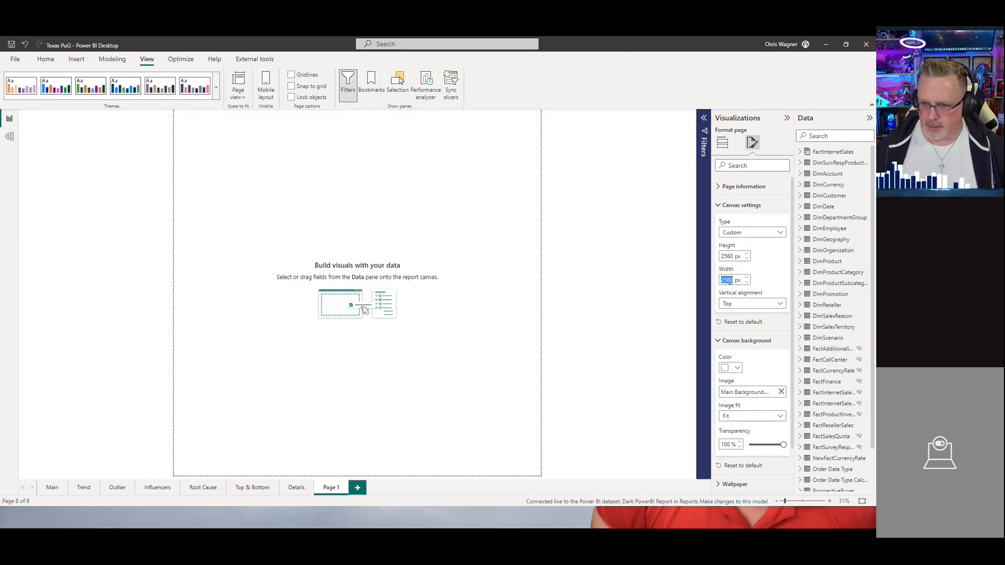
text(1440)
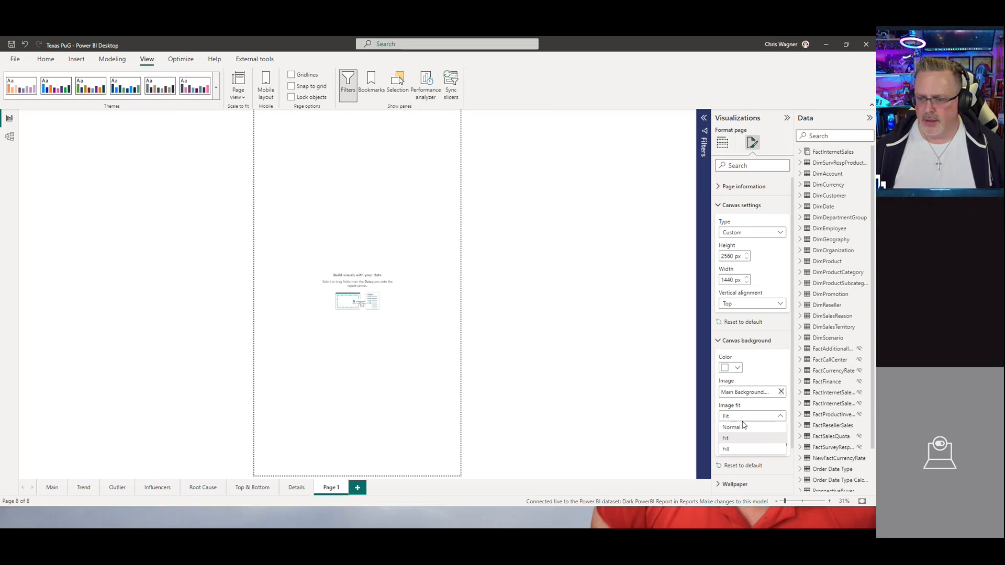
Step: Set the canvas background transparency to 3%
click(749, 444)
click(615, 351)
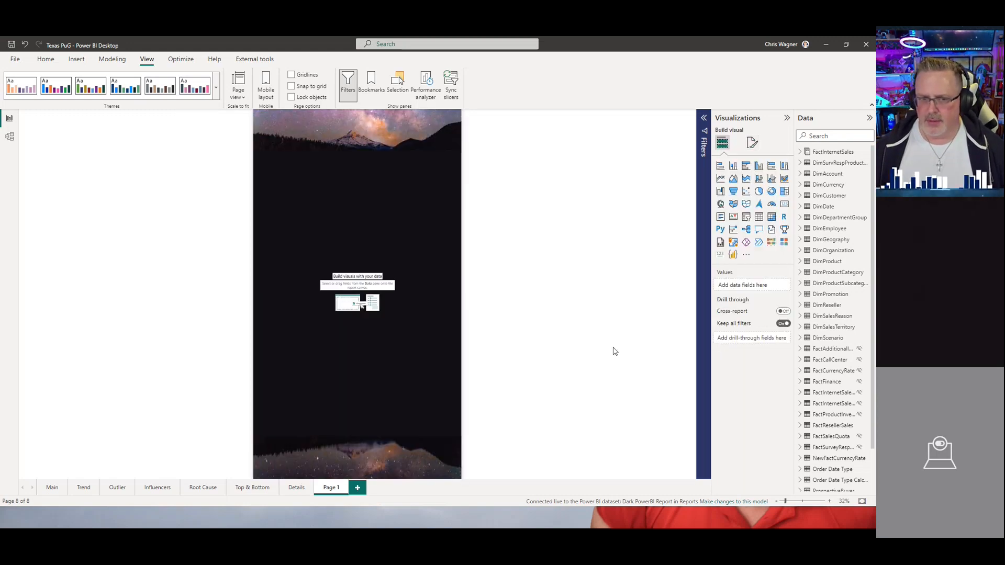
Step: Set the page wallpaper image to pexels-mohan-reddy-4388593.jpg
click(753, 142)
scroll(746, 392, down, 5)
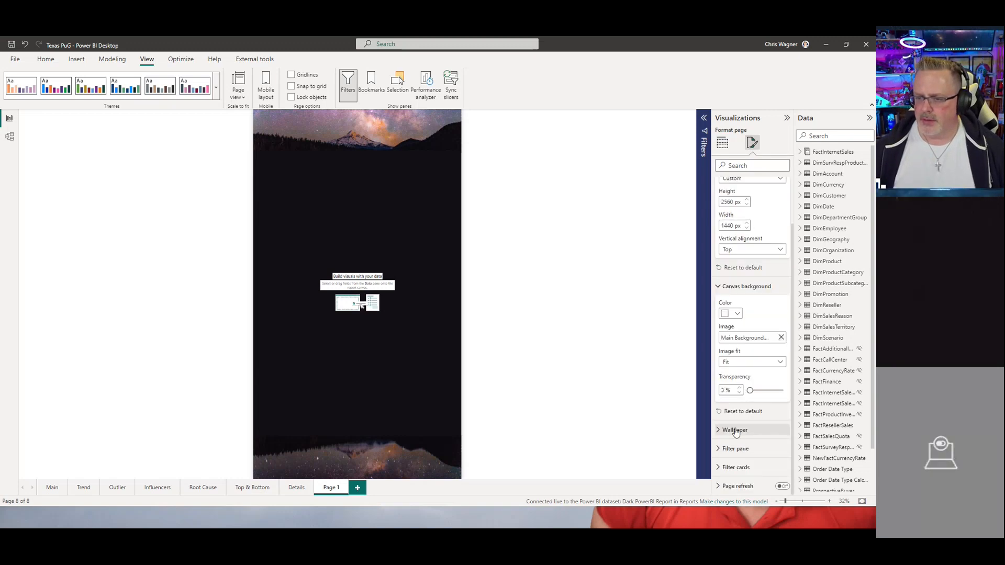
click(735, 430)
scroll(754, 411, down, 3)
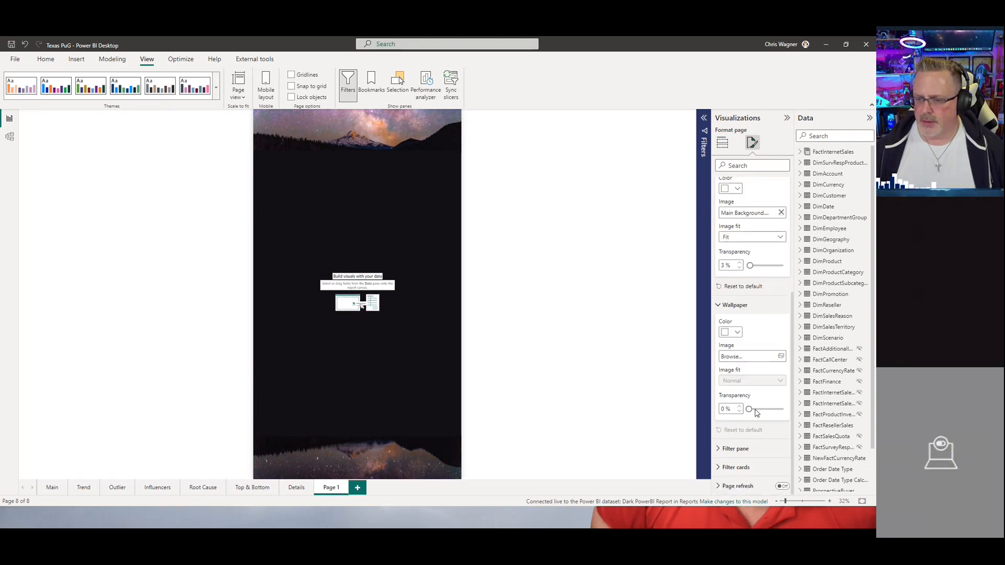
click(767, 356)
click(305, 120)
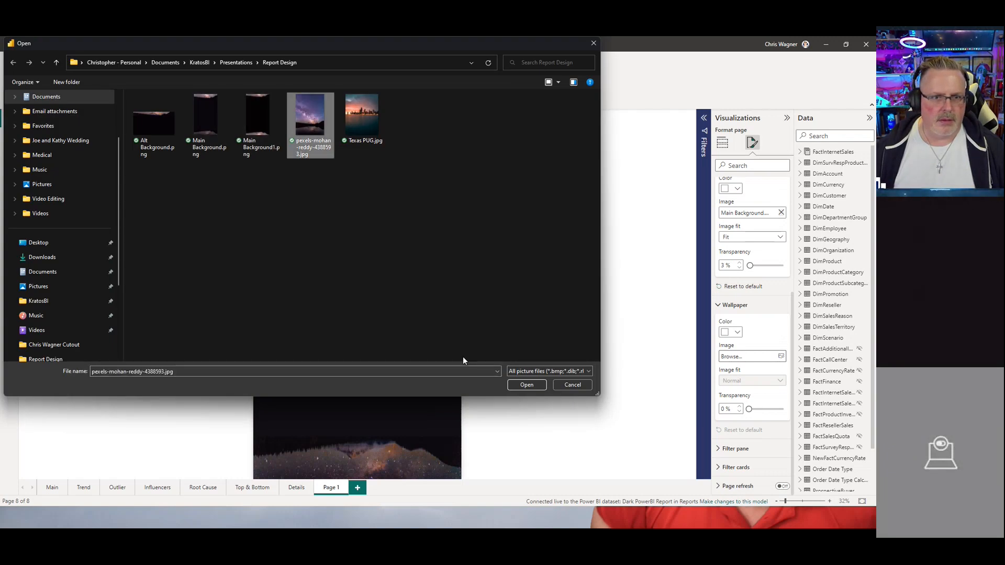
click(524, 385)
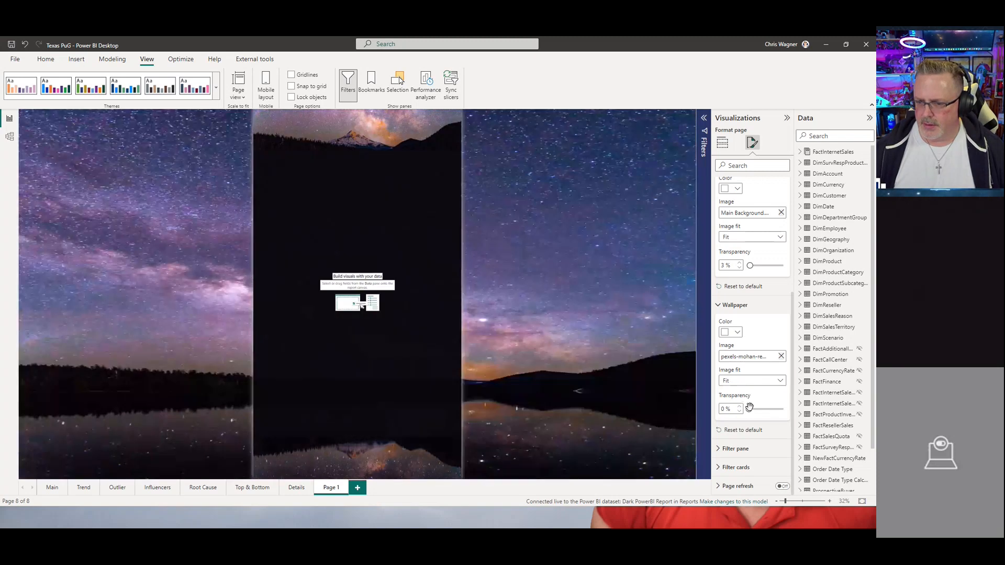
click(456, 288)
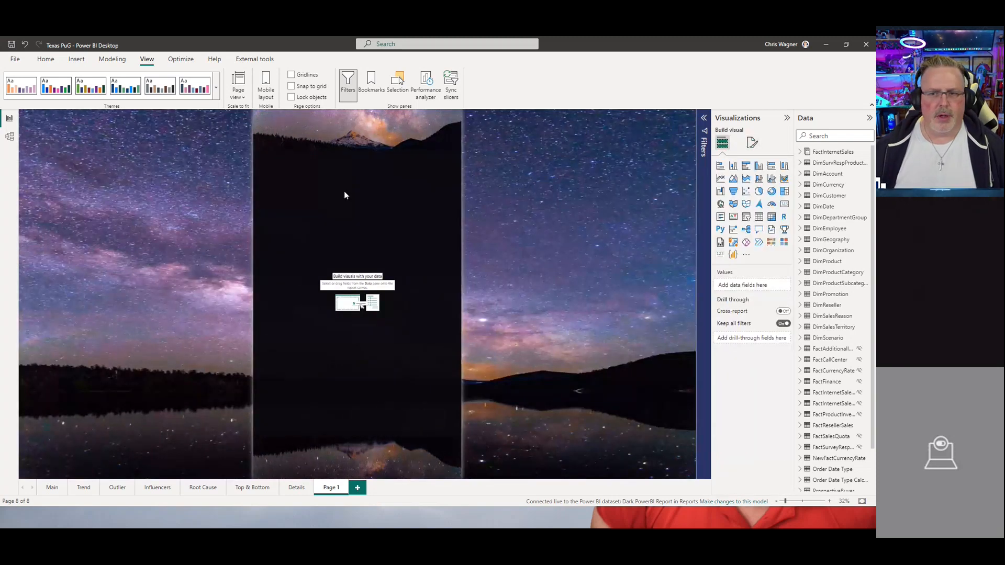
Step: Add a card visual showing the Reseller Sales Amt measure from FactResellerSales and place it below the mountains
click(238, 85)
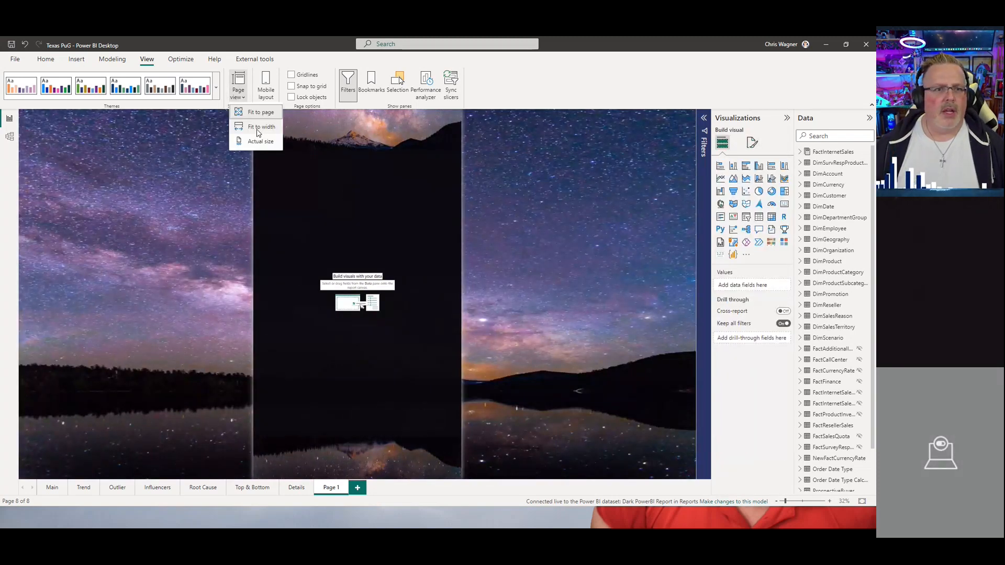
click(258, 129)
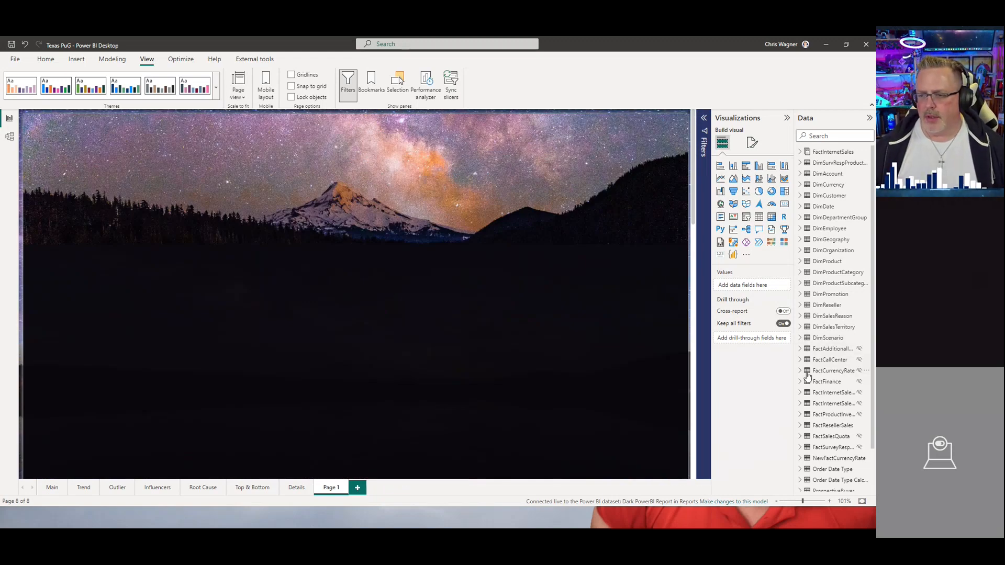
click(801, 425)
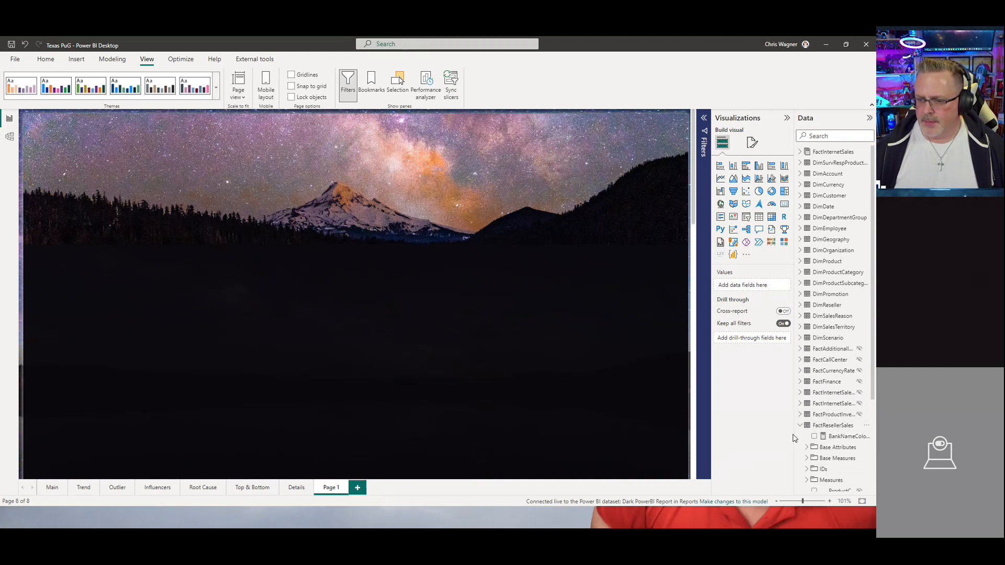
drag(795, 435, 722, 435)
scroll(750, 343, down, 4)
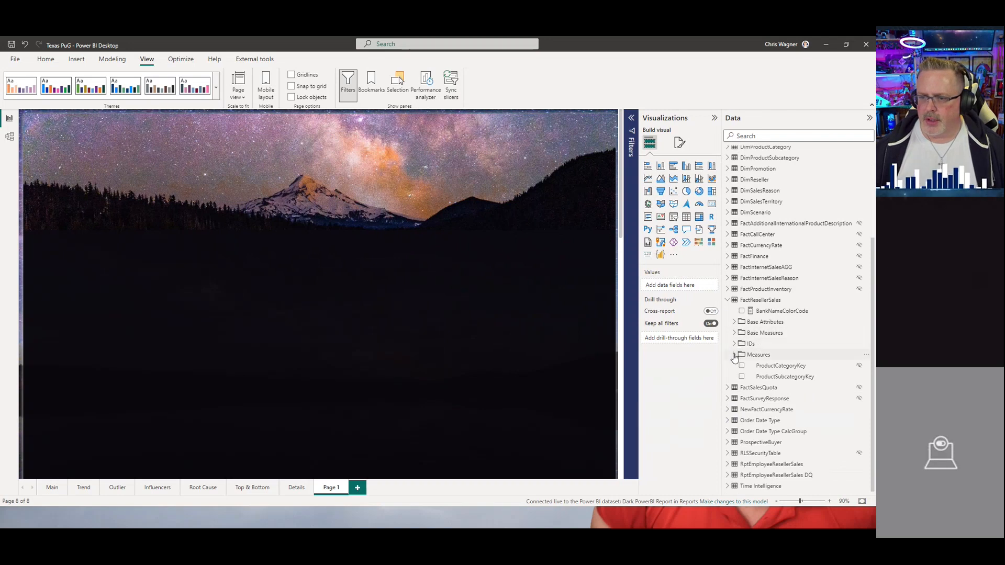
click(734, 354)
click(749, 366)
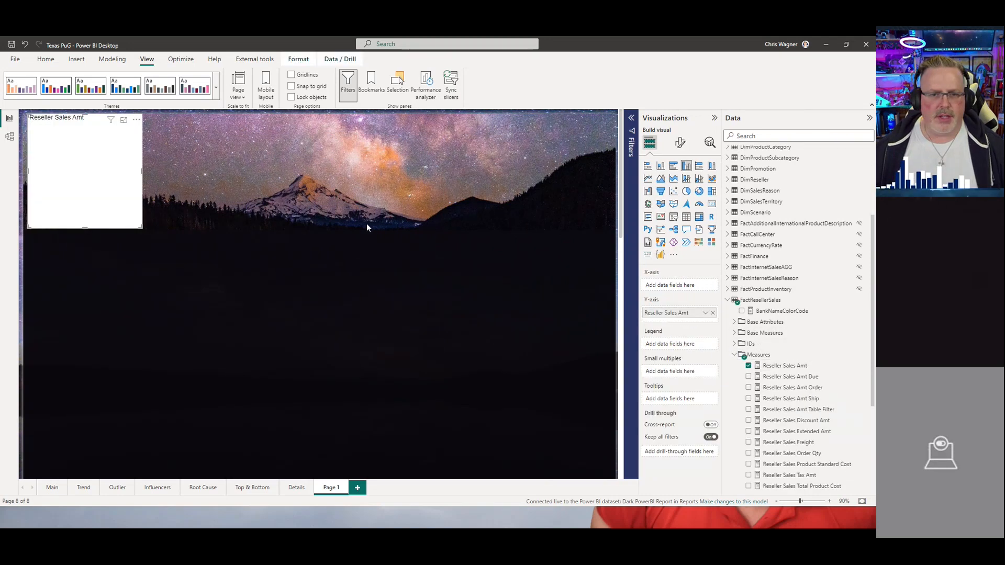
drag(132, 124, 151, 258)
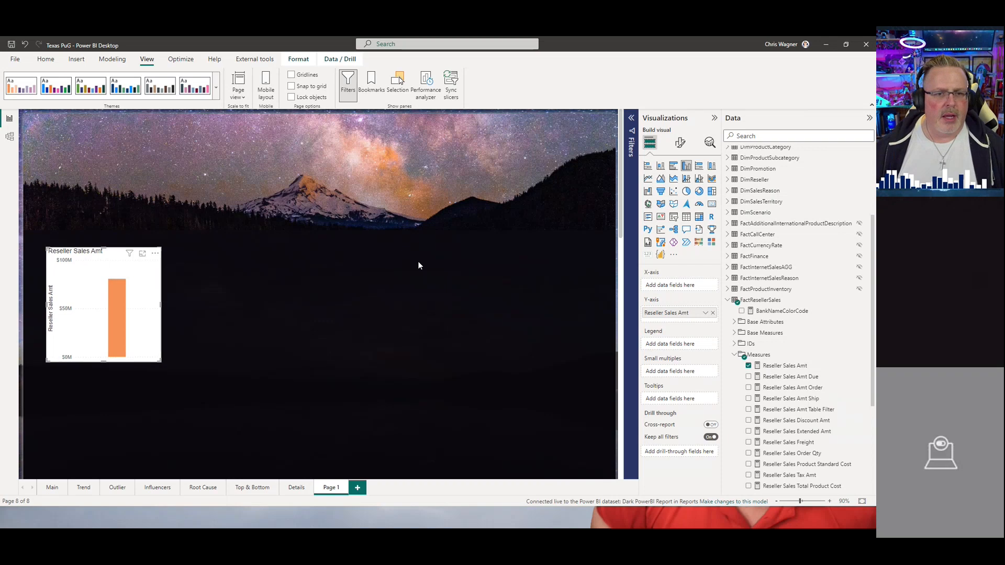
click(712, 204)
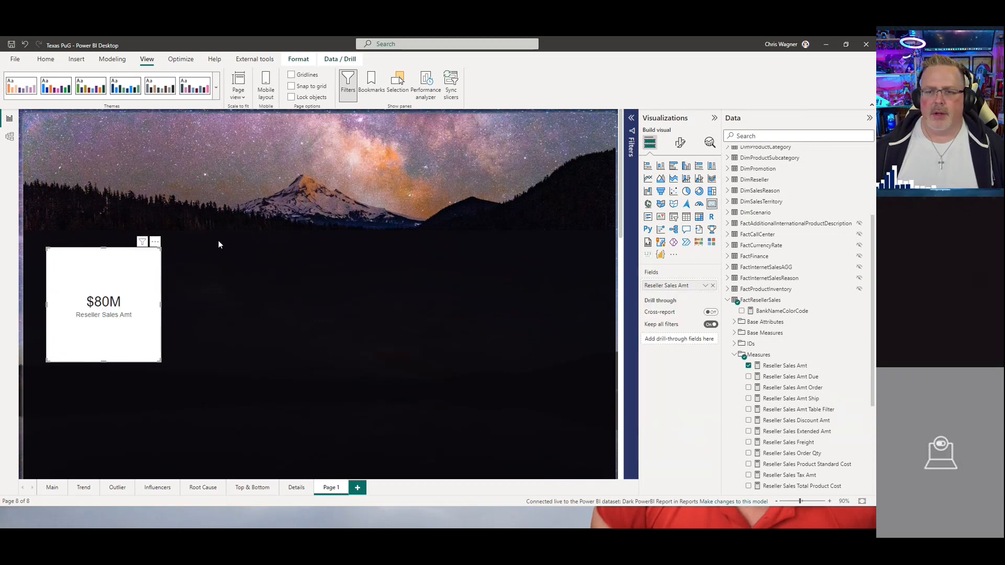
drag(134, 262, 132, 237)
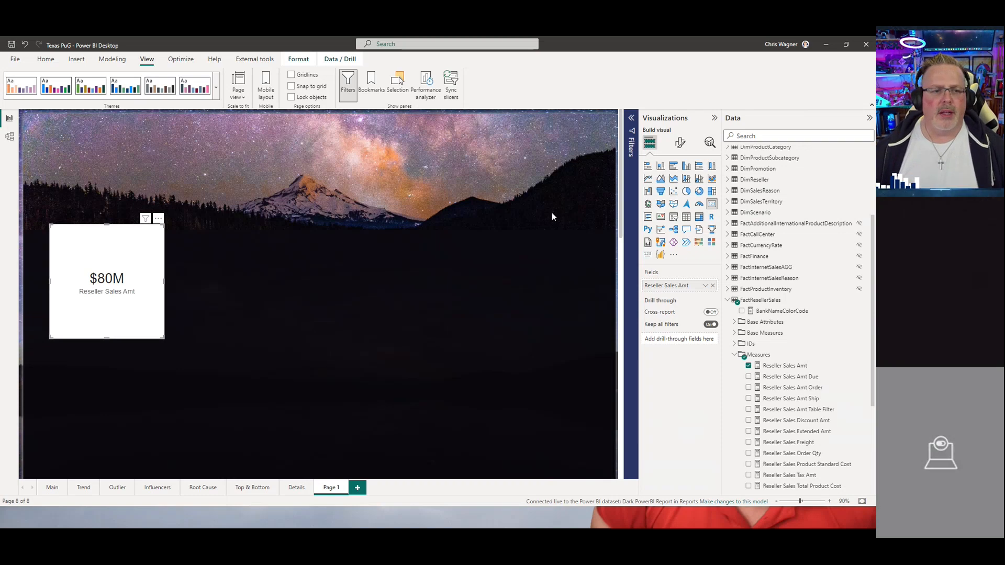
Step: Set the card's callout value and category label font colours to a light purple theme colour
click(683, 144)
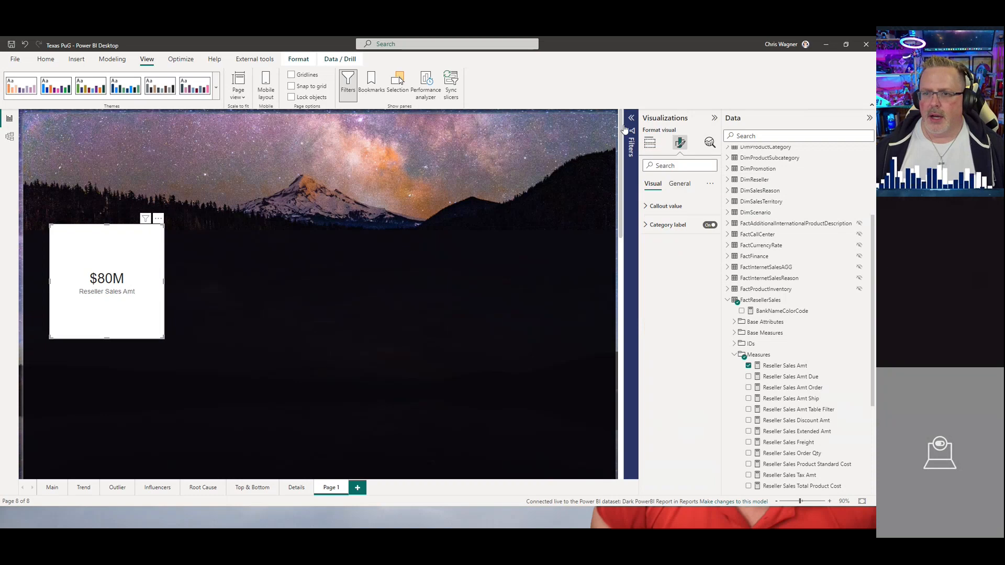
click(665, 206)
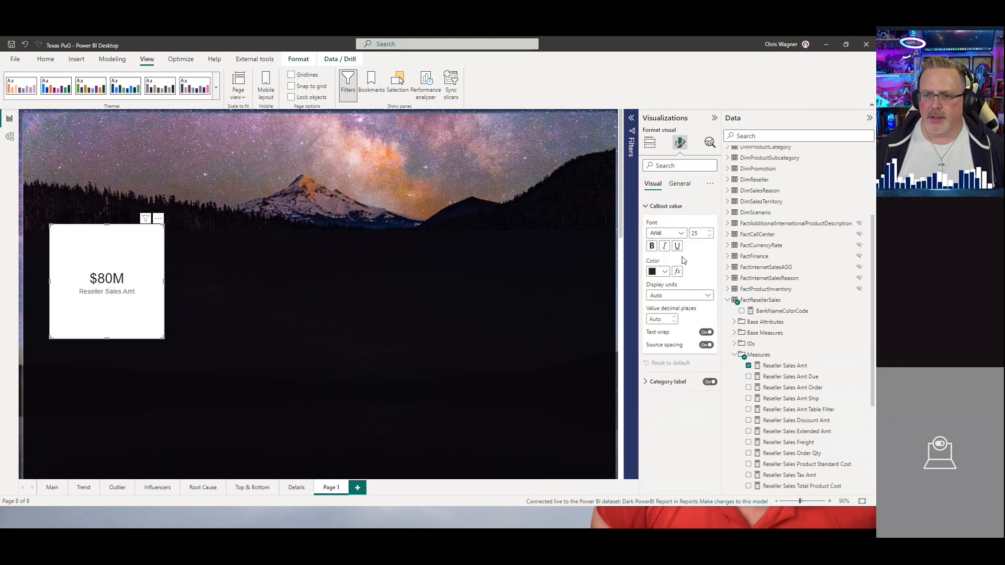
click(664, 271)
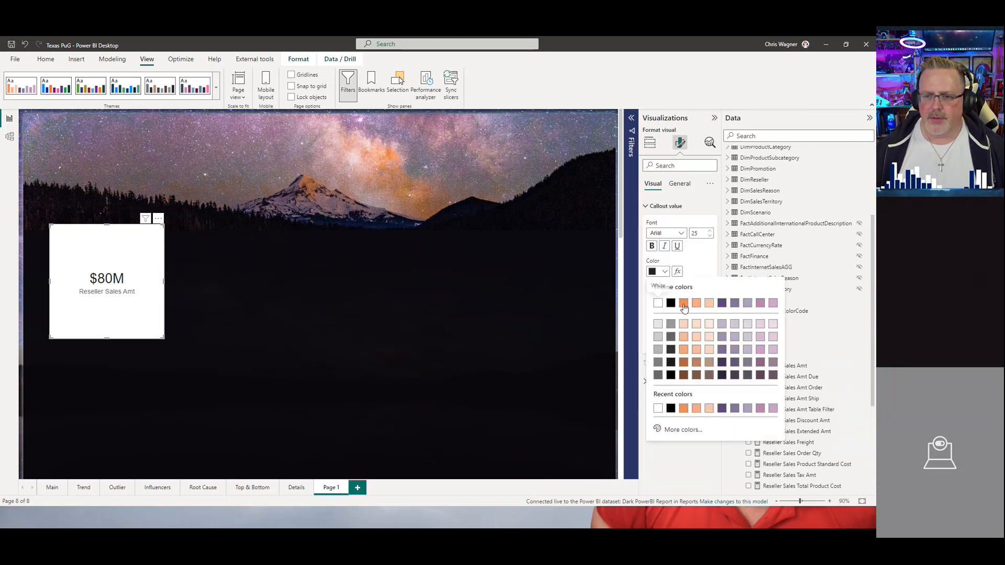
click(773, 303)
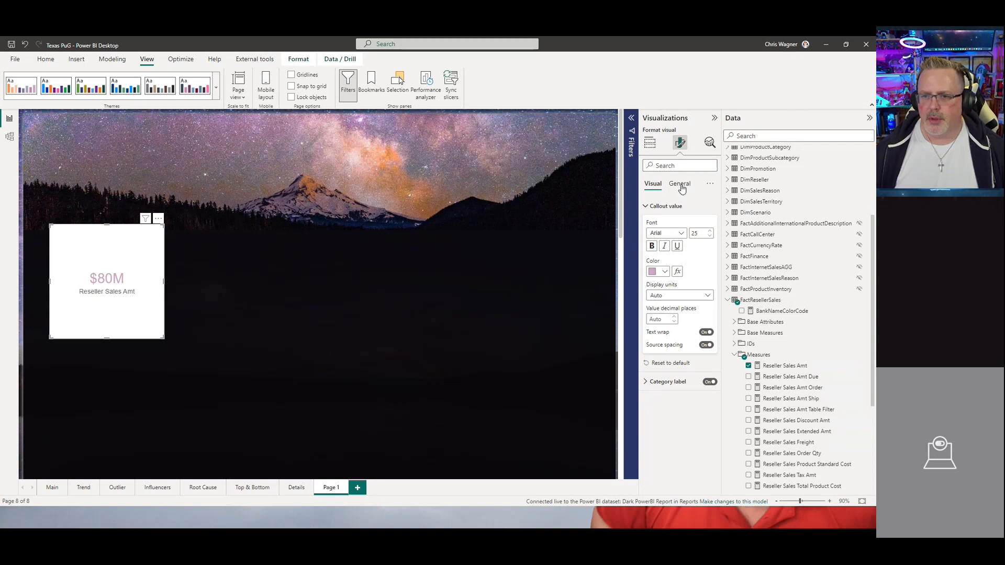
click(667, 381)
click(664, 447)
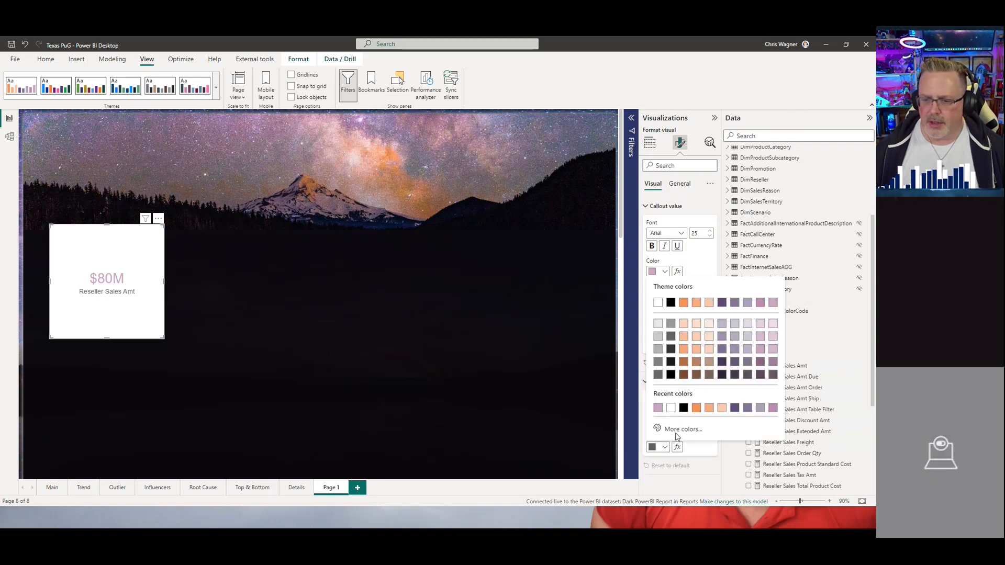
click(760, 302)
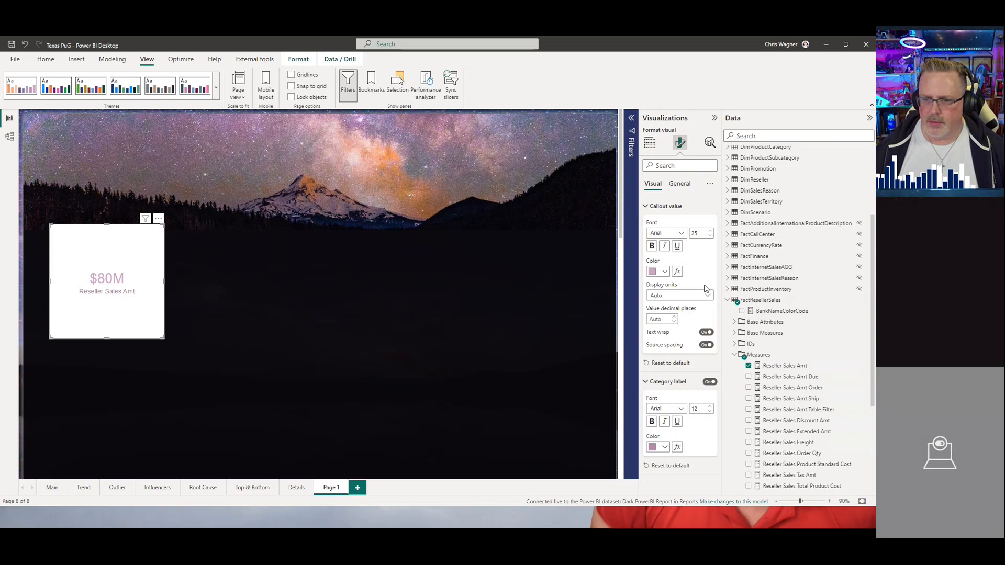
click(665, 271)
click(762, 302)
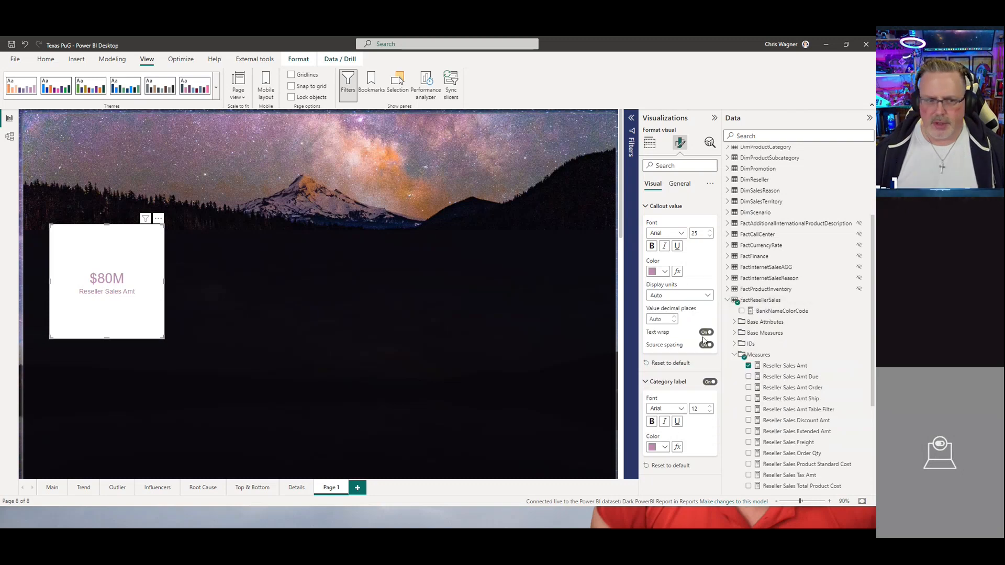
Step: Turn off the card's background effect
click(682, 185)
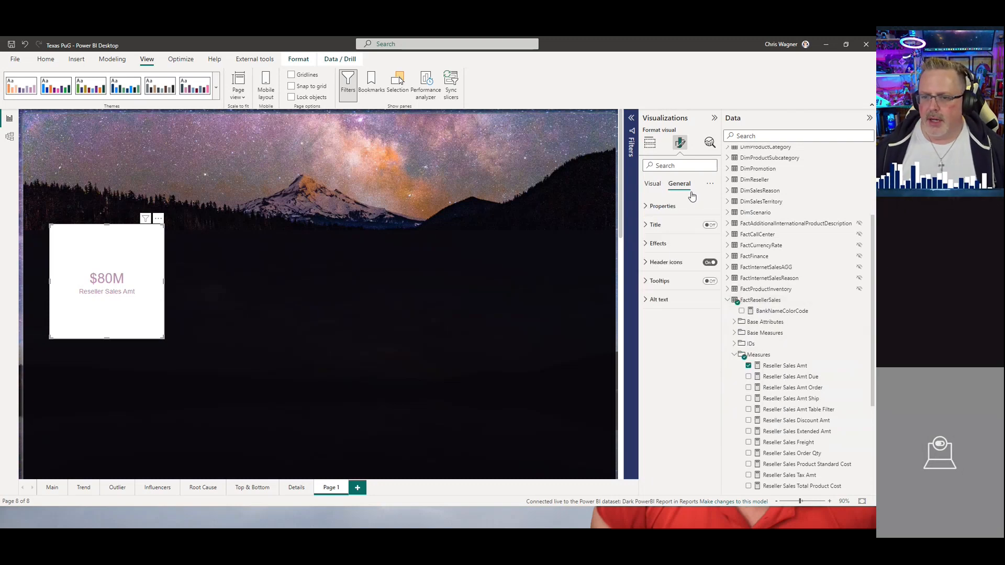
click(658, 245)
click(706, 262)
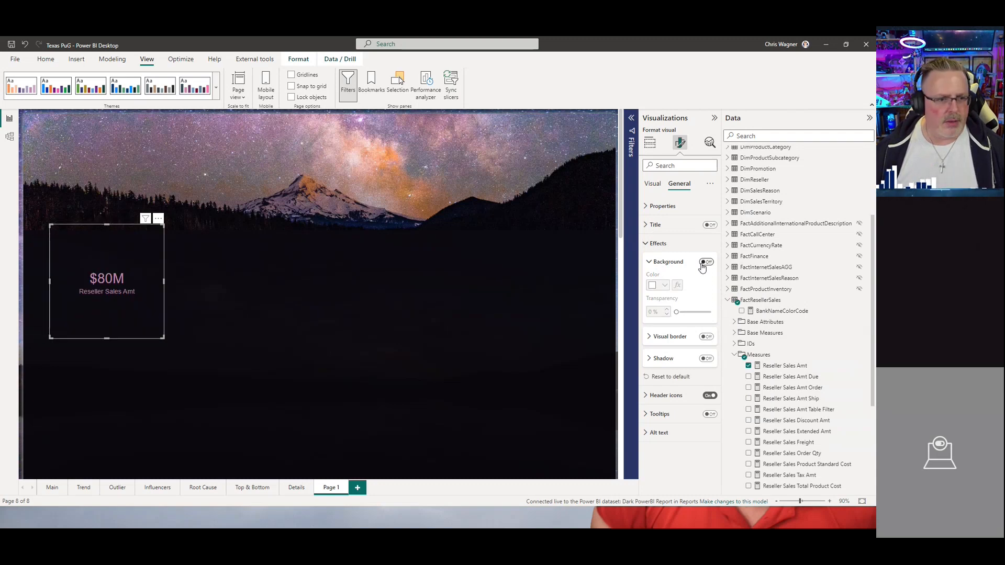
click(265, 291)
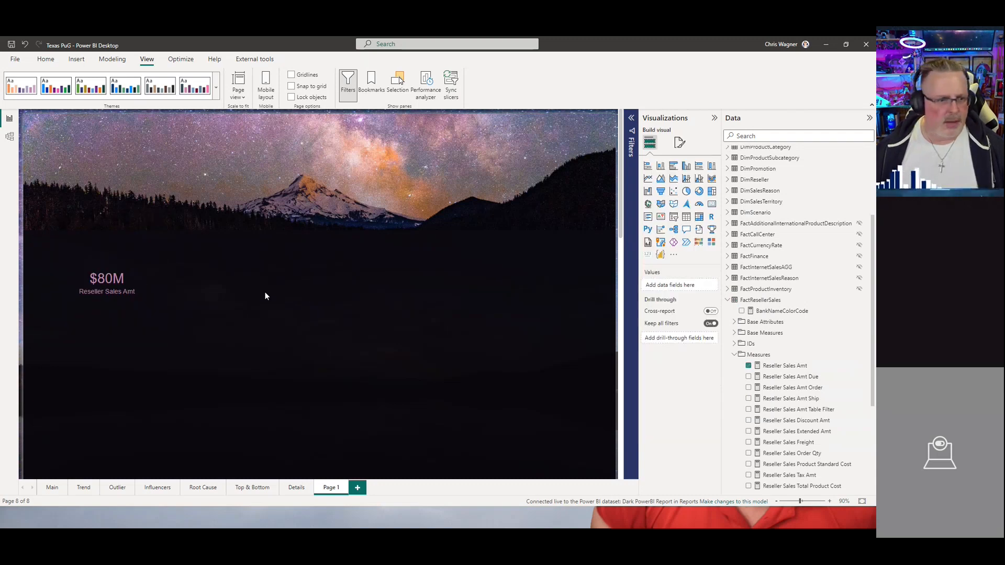
Step: Resize the card to a shorter height and move it toward the left edge under the mountains
click(139, 313)
drag(111, 340, 125, 283)
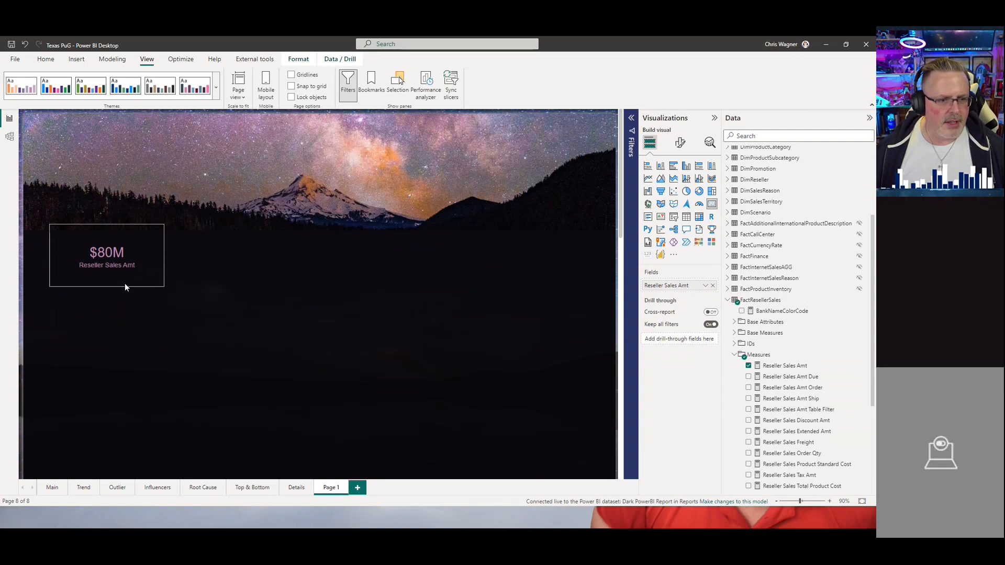
drag(157, 224, 142, 233)
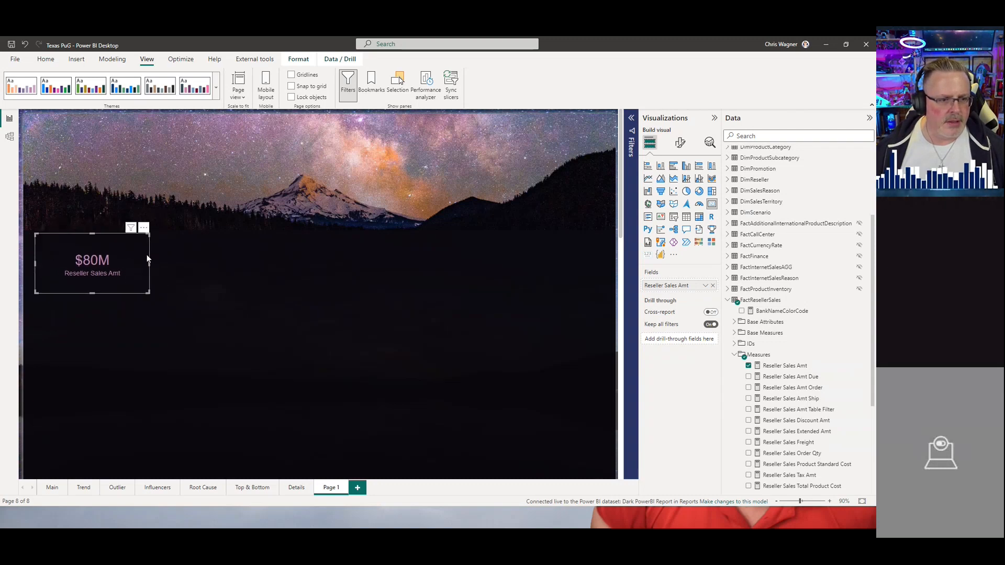
drag(86, 291, 93, 306)
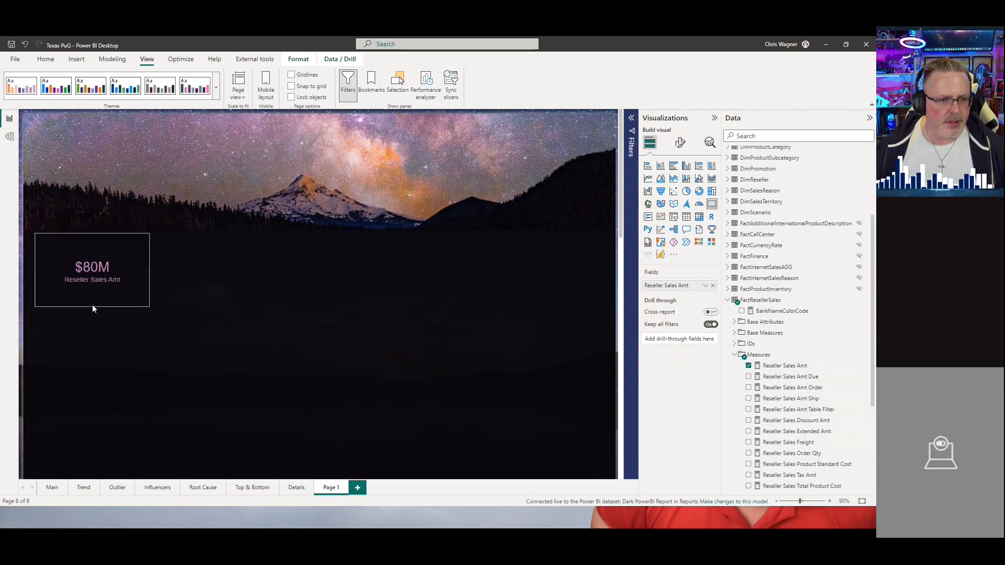
drag(144, 233, 141, 226)
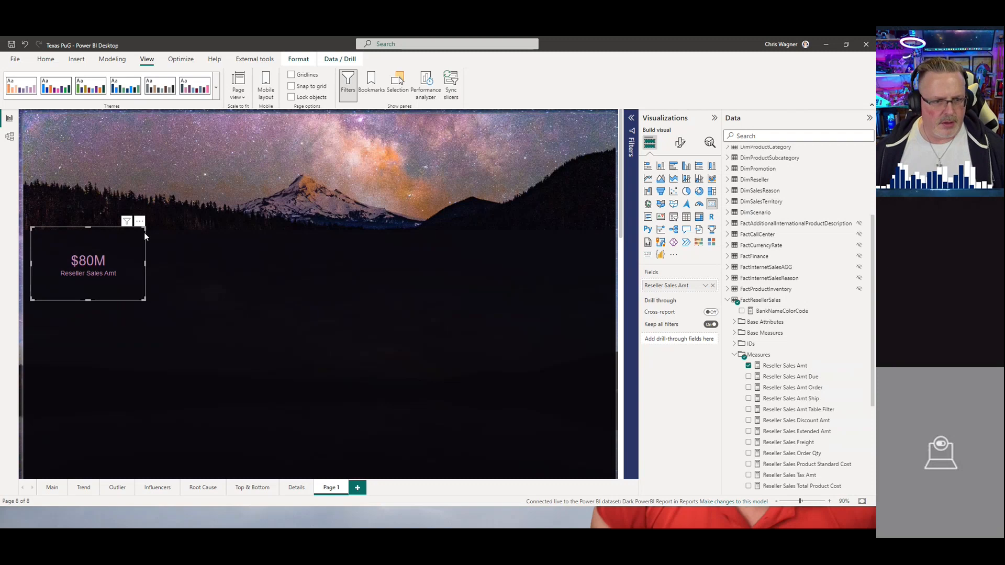
Step: Copy the card and paste several duplicates of it onto the page
key(ctrl+c)
key(ctrl+v)
drag(144, 232, 265, 230)
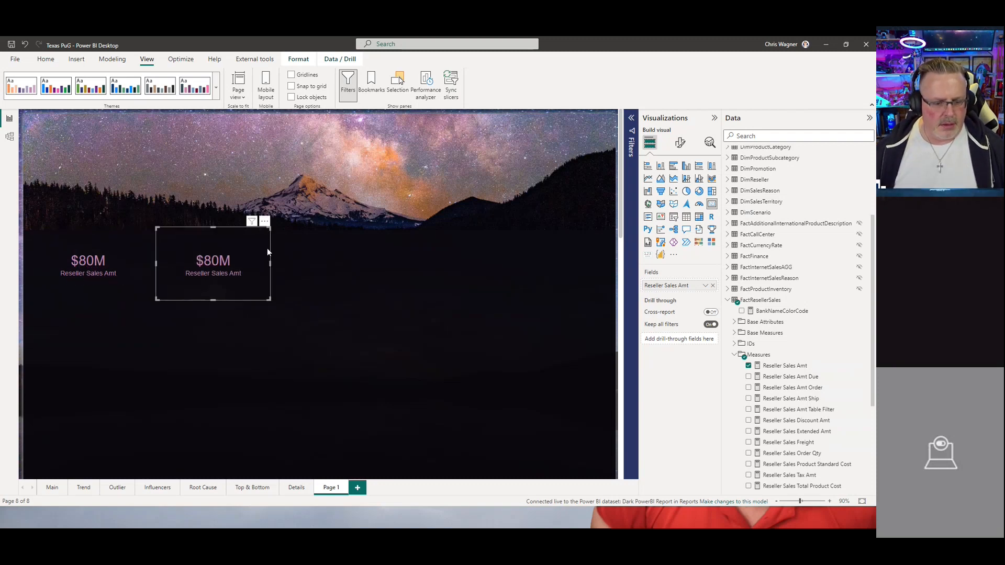
key(ctrl+v)
key(ctrl+v)
key(ctrl+v)
key(ctrl+v)
key(ctrl+v)
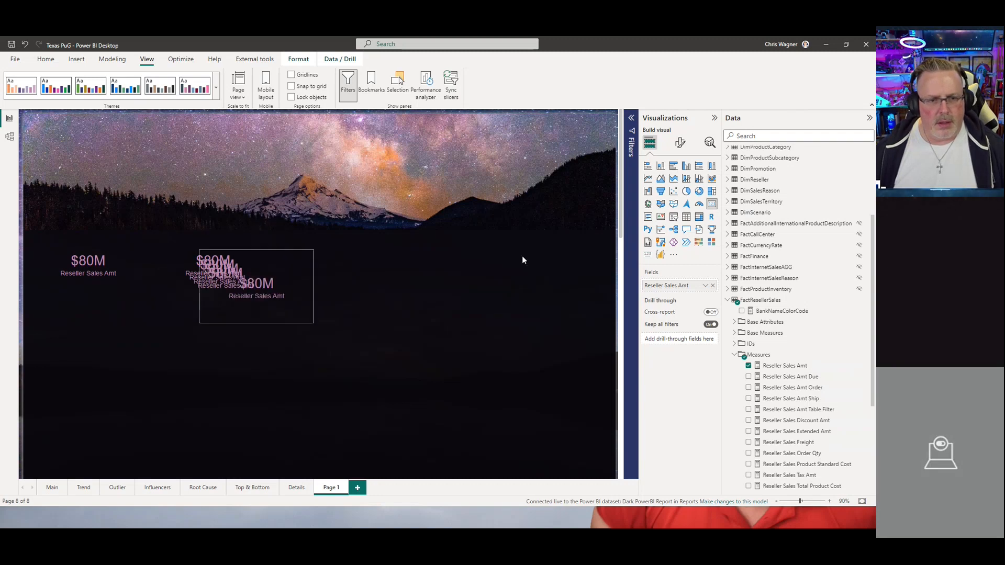
Step: Arrange the duplicated cards into an evenly spaced row of five and delete the extra stacked copy
drag(307, 252, 604, 227)
drag(266, 267, 476, 257)
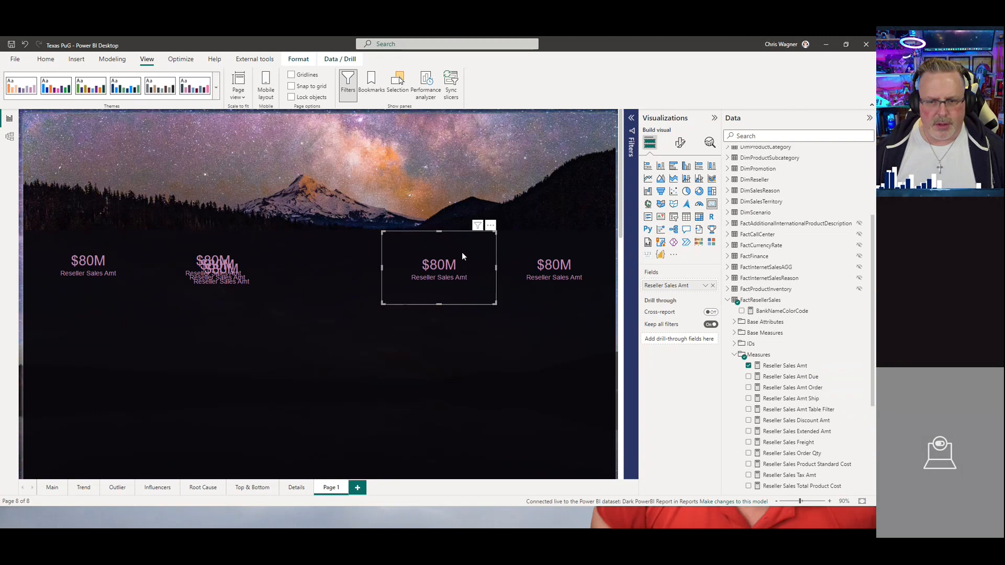
drag(255, 267, 361, 265)
click(232, 281)
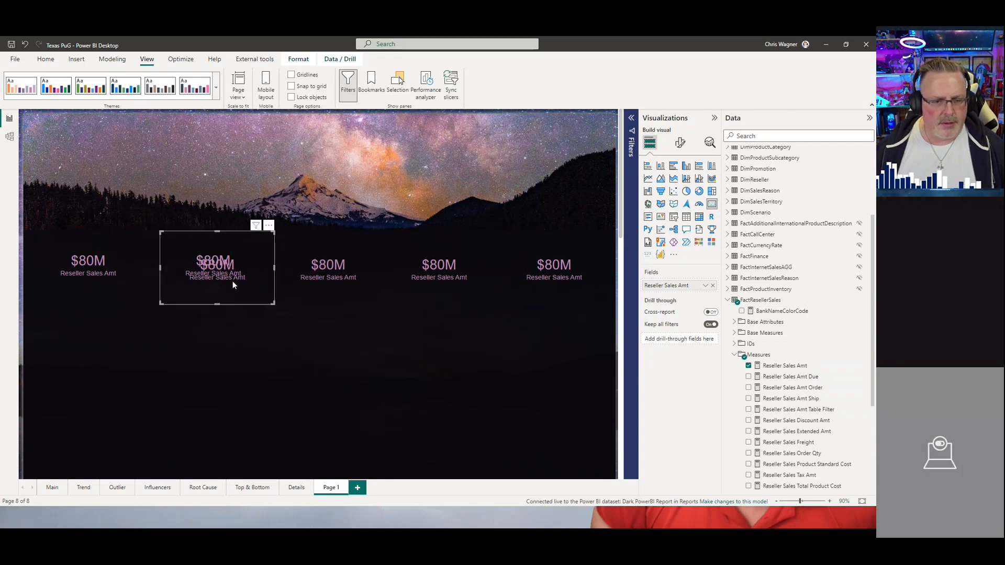
key(Delete)
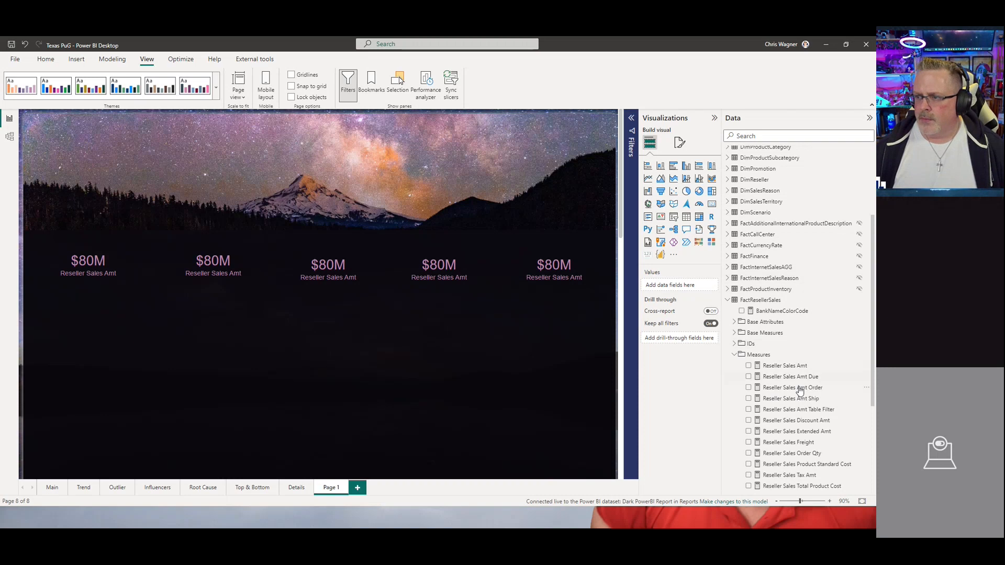
Step: Replace the second card's field with the Reseller Sales Order Qty measure
click(212, 278)
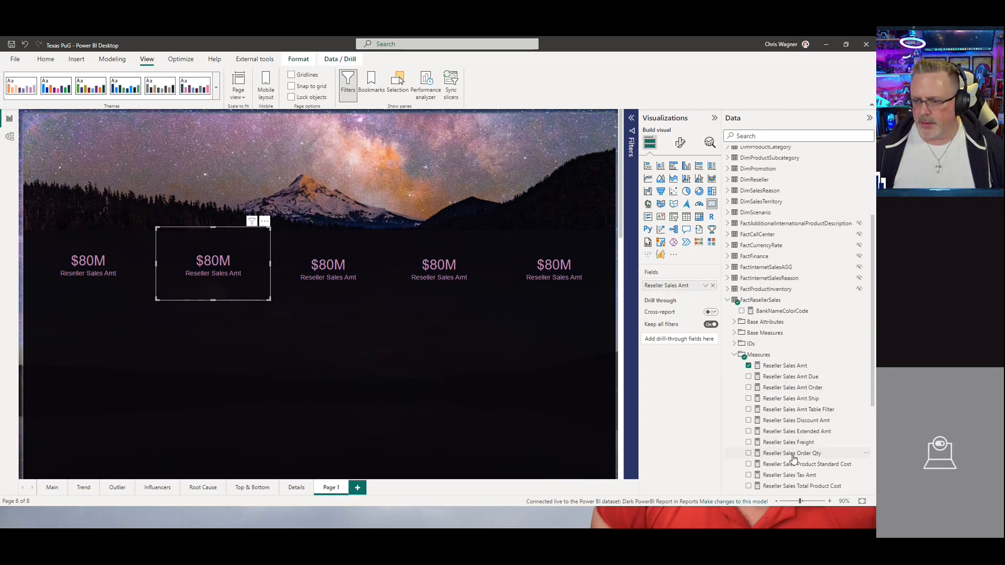
drag(793, 459, 675, 286)
Step: Replace the third and fourth cards' fields with the Reseller Sales Amt Ship and Reseller Sales Unit Price measures
click(311, 270)
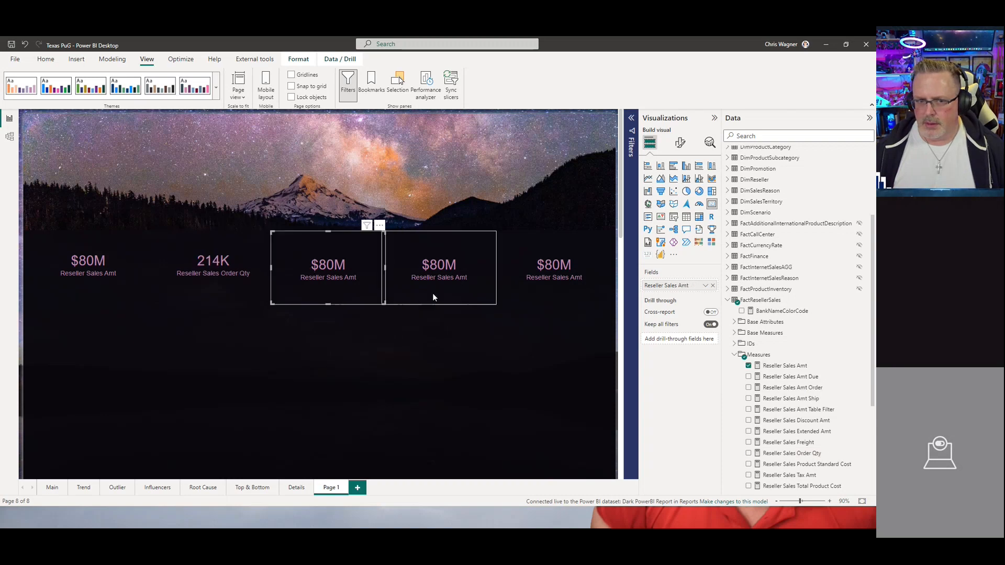
scroll(785, 455, down, 3)
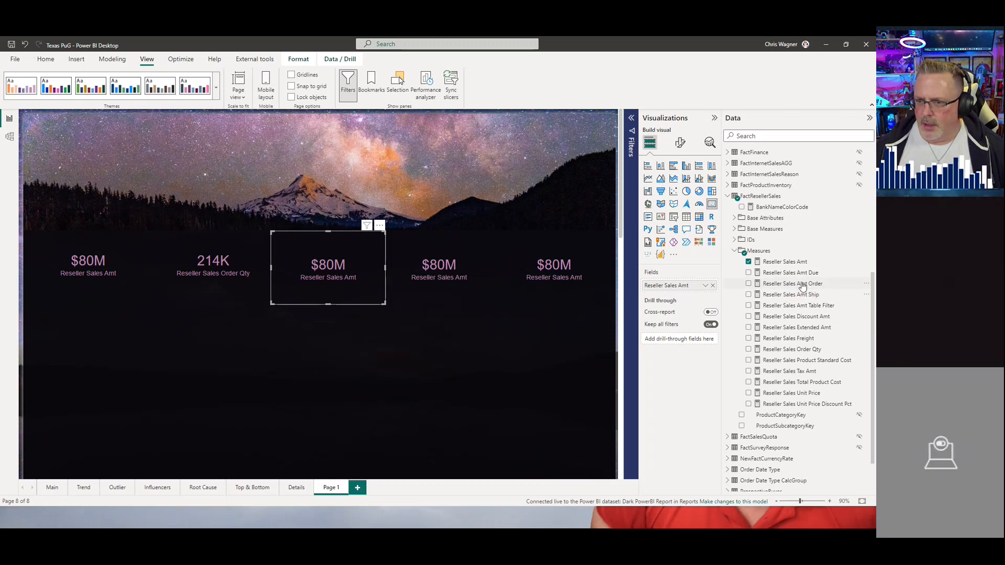
drag(790, 297, 675, 285)
click(431, 271)
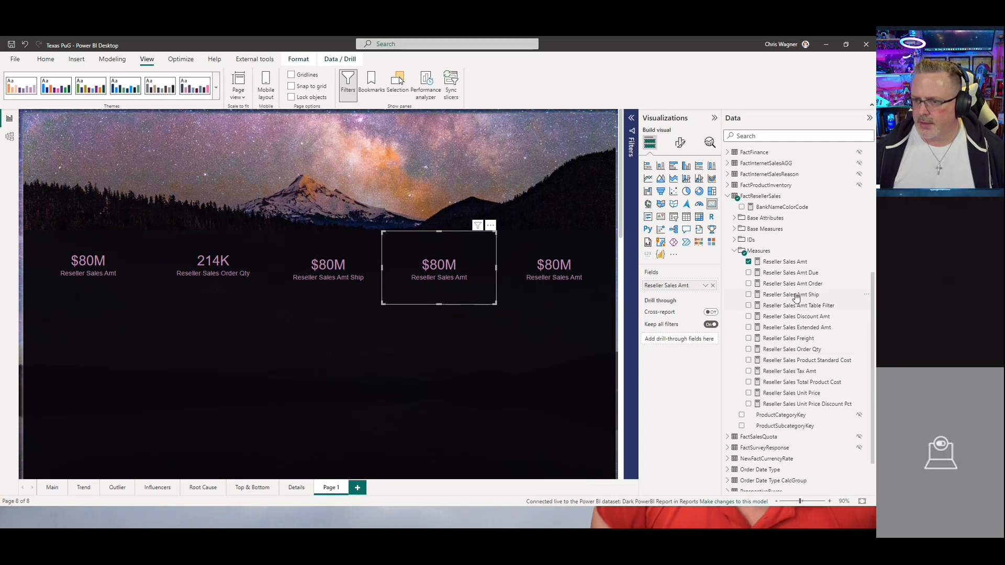
drag(789, 395, 684, 287)
Step: Replace the fifth card's field with Reseller Sales Tax Amt and rename its display label to Tax Amt
click(549, 270)
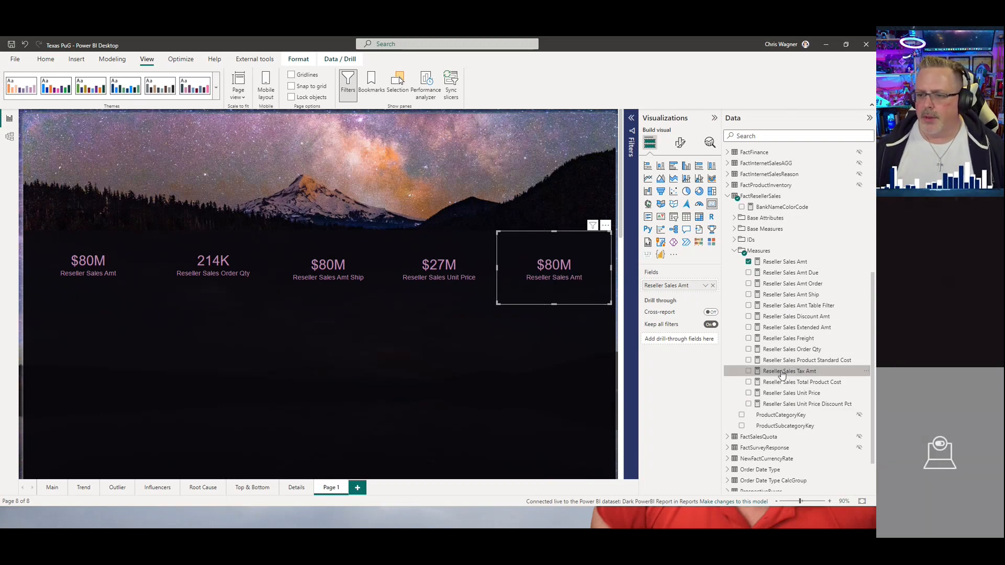
drag(780, 372, 678, 291)
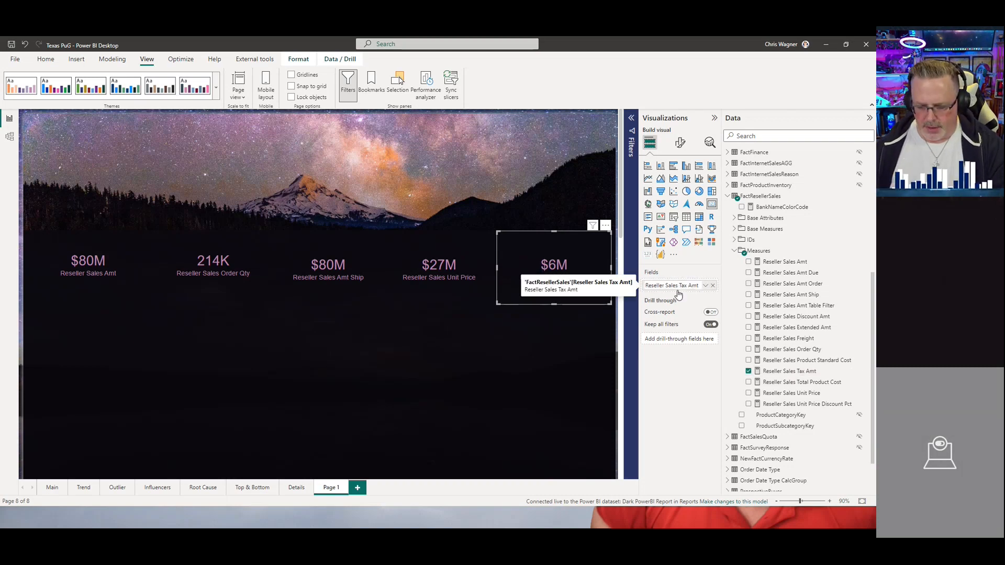
key(BackSpace)
key(BackSpace)
key(BackSpace)
key(BackSpace)
key(BackSpace)
key(BackSpace)
key(BackSpace)
key(BackSpace)
key(BackSpace)
key(BackSpace)
key(BackSpace)
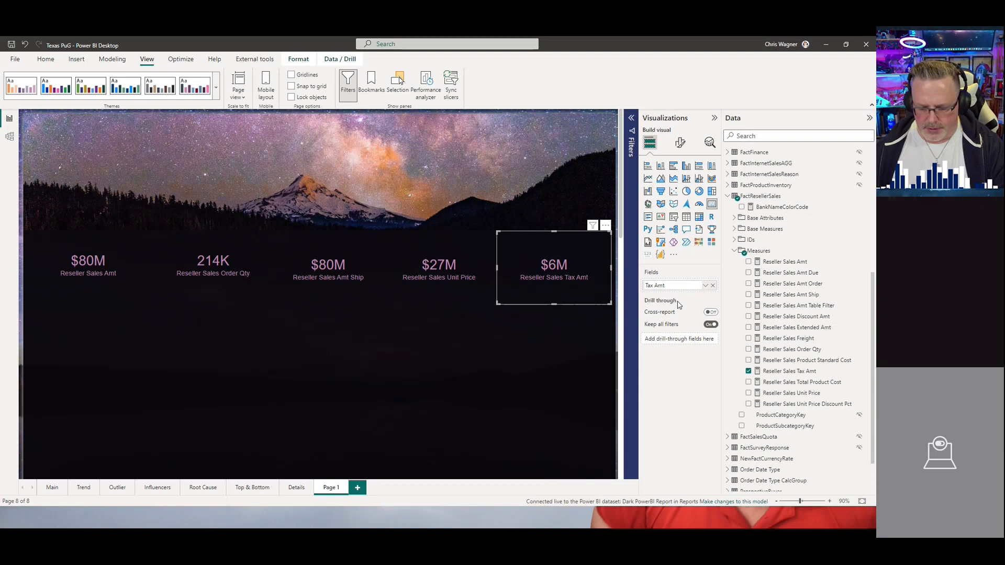
key(Return)
Step: Rename the fourth card's field label to Unit Price
click(439, 267)
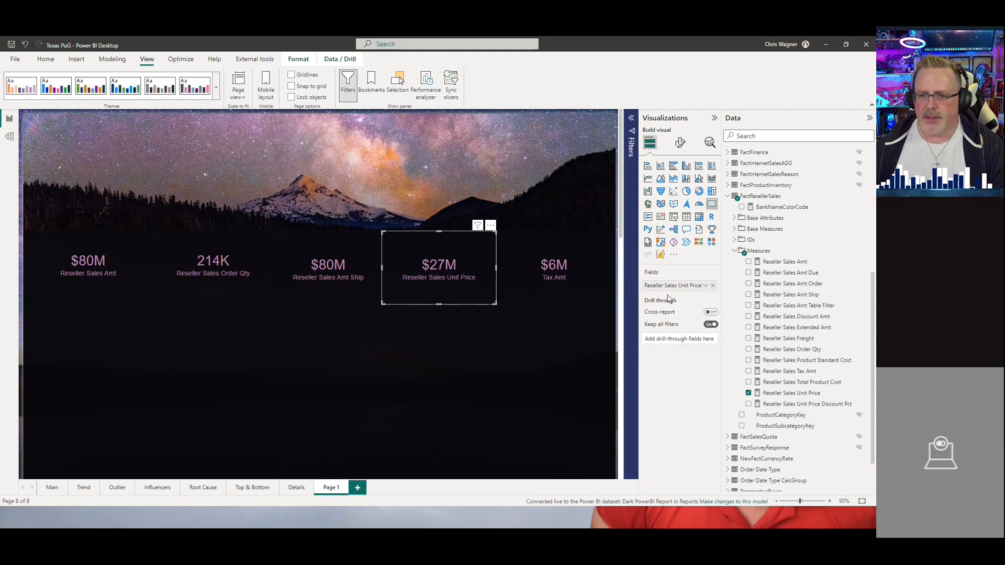
double_click(678, 286)
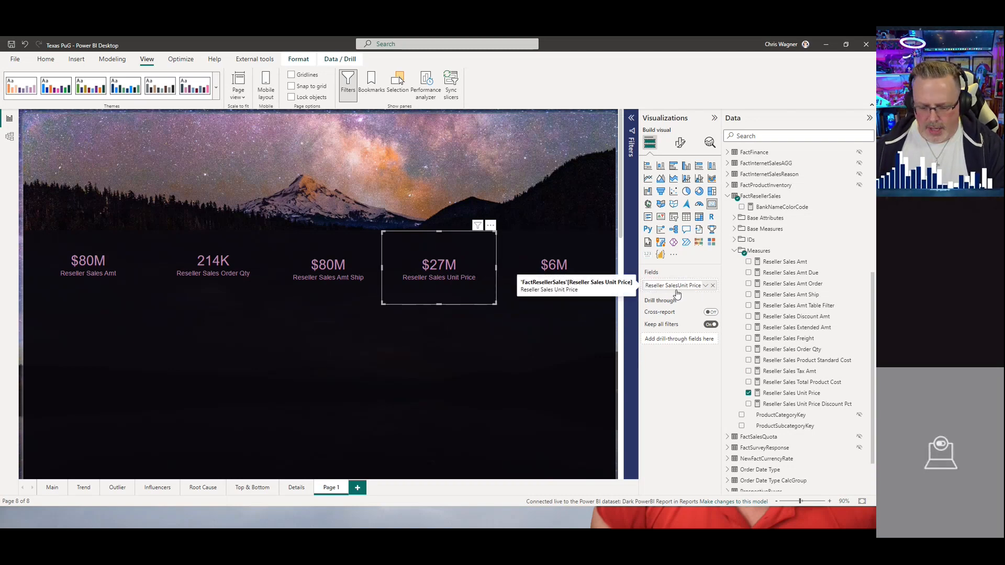
key(BackSpace)
key(BackSpace)
key(BackSpace)
key(BackSpace)
key(BackSpace)
key(BackSpace)
key(BackSpace)
key(BackSpace)
key(BackSpace)
key(BackSpace)
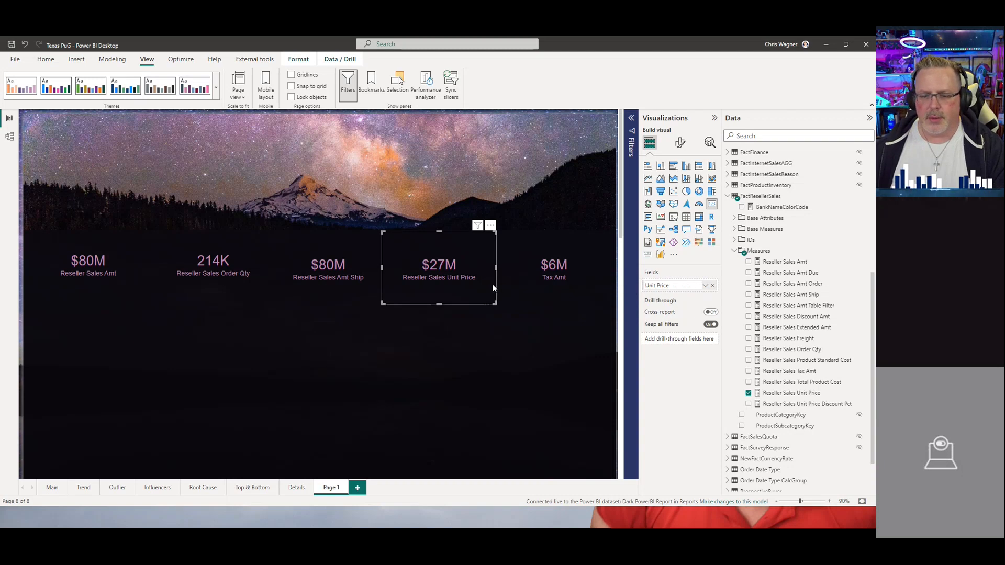
key(Return)
Step: Rename the third card's field label to Amt Ship
click(343, 277)
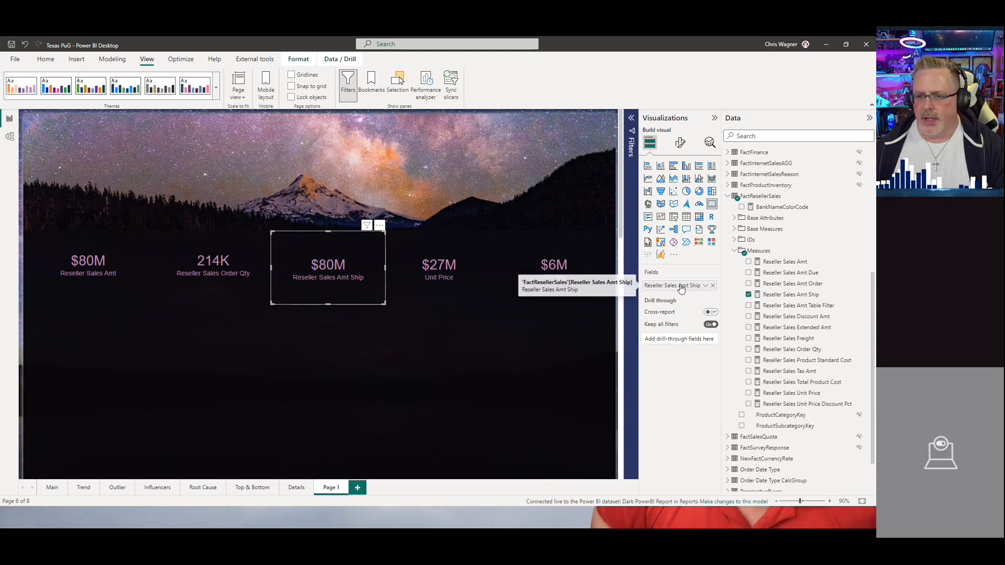
double_click(679, 288)
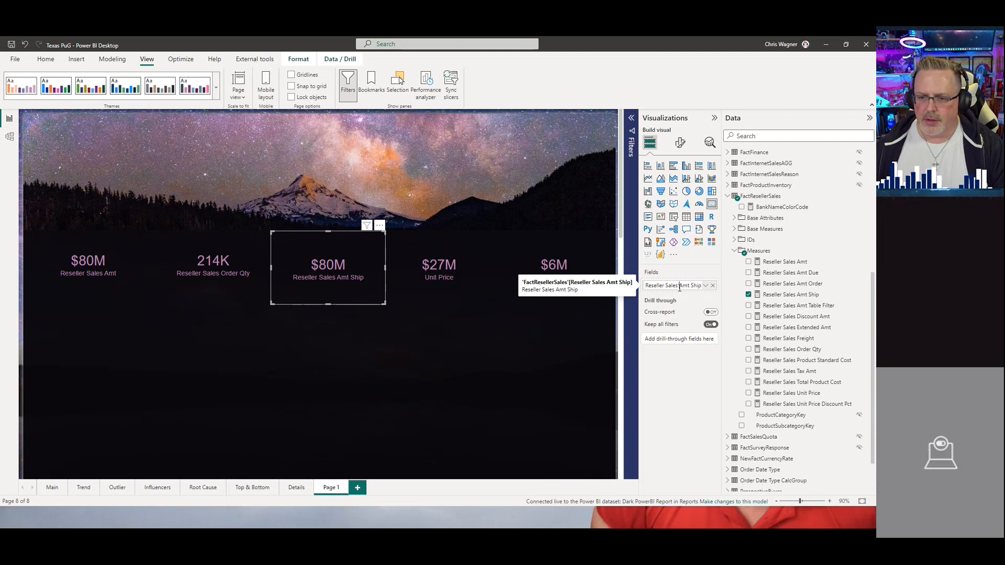
key(BackSpace)
key(BackSpace)
key(BackSpace)
key(BackSpace)
key(BackSpace)
key(BackSpace)
key(BackSpace)
key(BackSpace)
key(BackSpace)
key(BackSpace)
key(BackSpace)
key(BackSpace)
key(BackSpace)
key(BackSpace)
key(BackSpace)
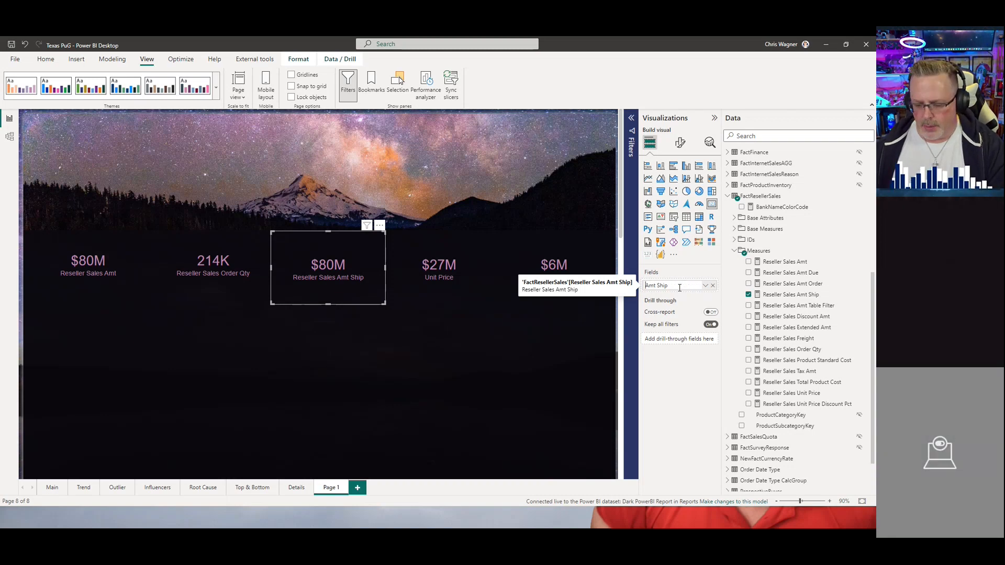
key(Return)
Step: Rename the second card's field label to Order Qty
click(227, 268)
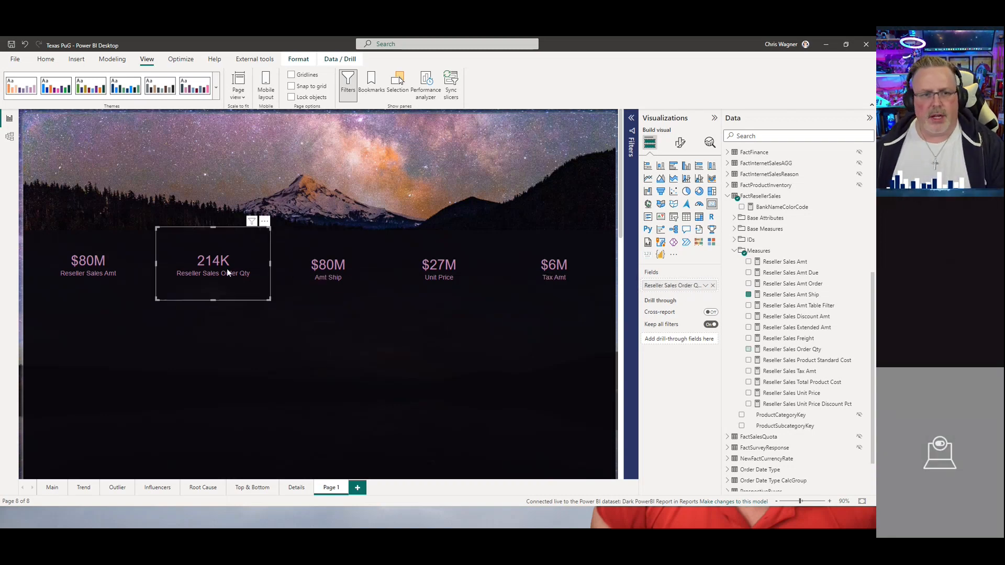
double_click(677, 287)
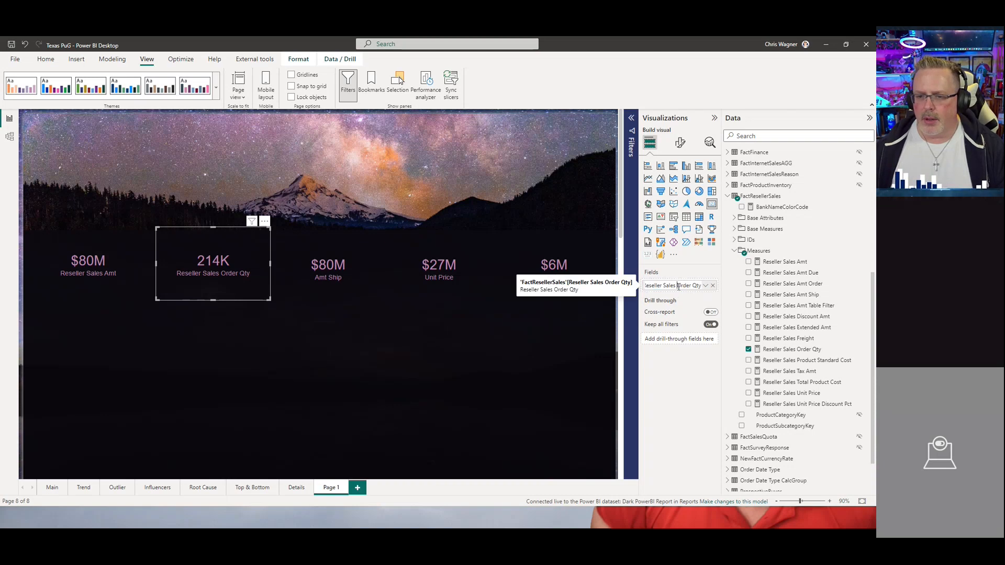
key(ctrl+BackSpace)
key(ctrl+BackSpace)
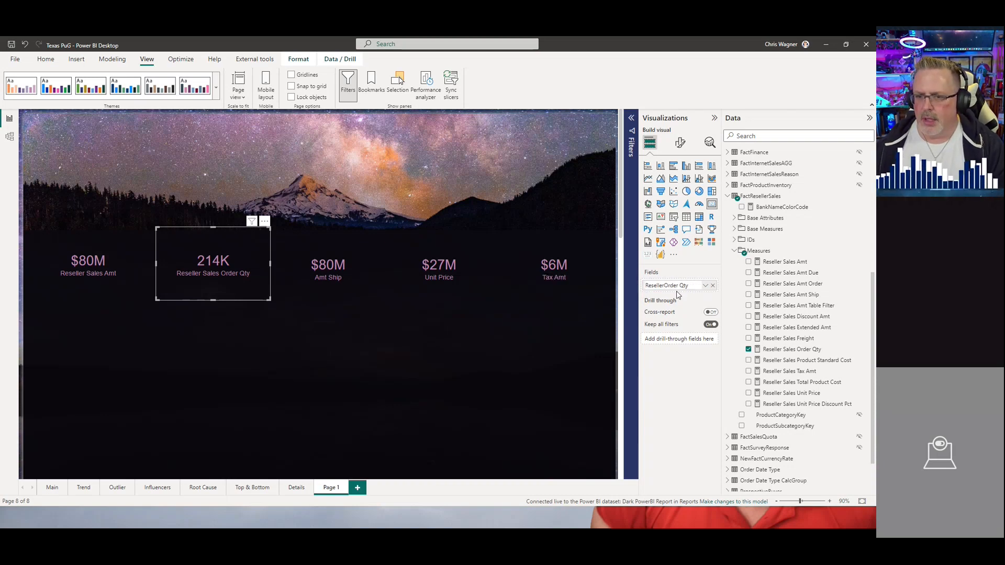
key(Return)
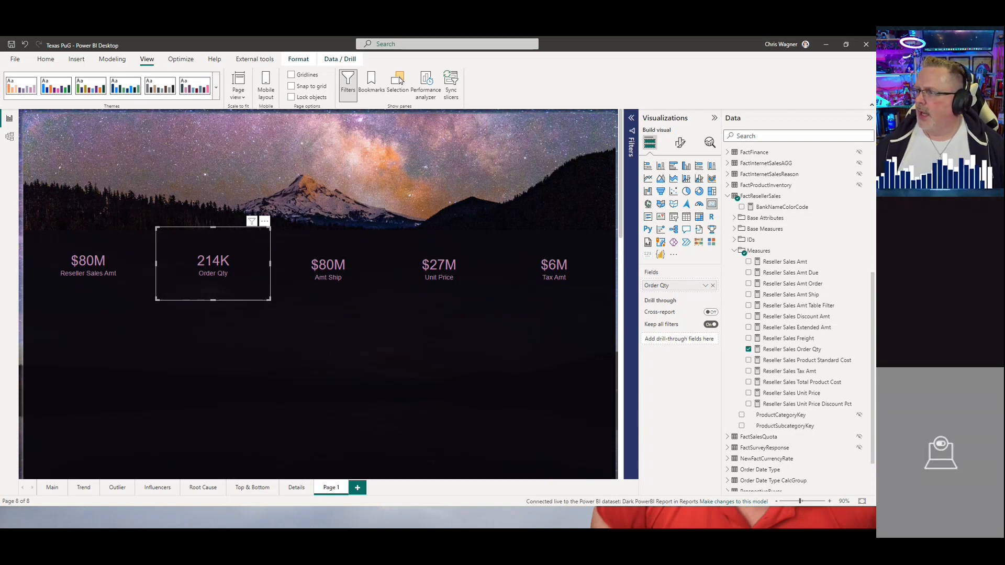
Step: Open the Dark PowerBI Scorecard in the Reports workspace of the Power BI service in the browser to review its metrics
drag(874, 220, 628, 81)
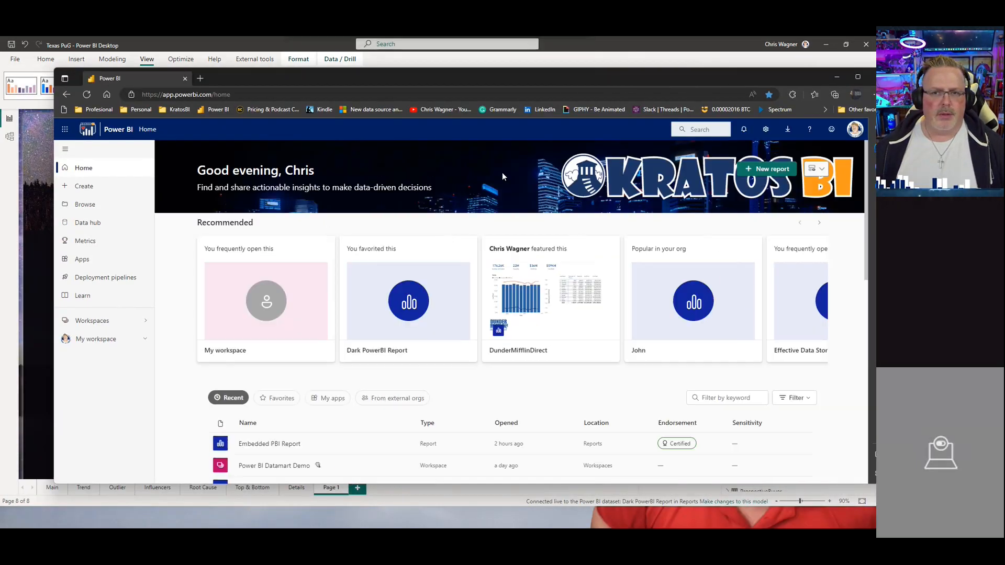
click(103, 325)
click(203, 361)
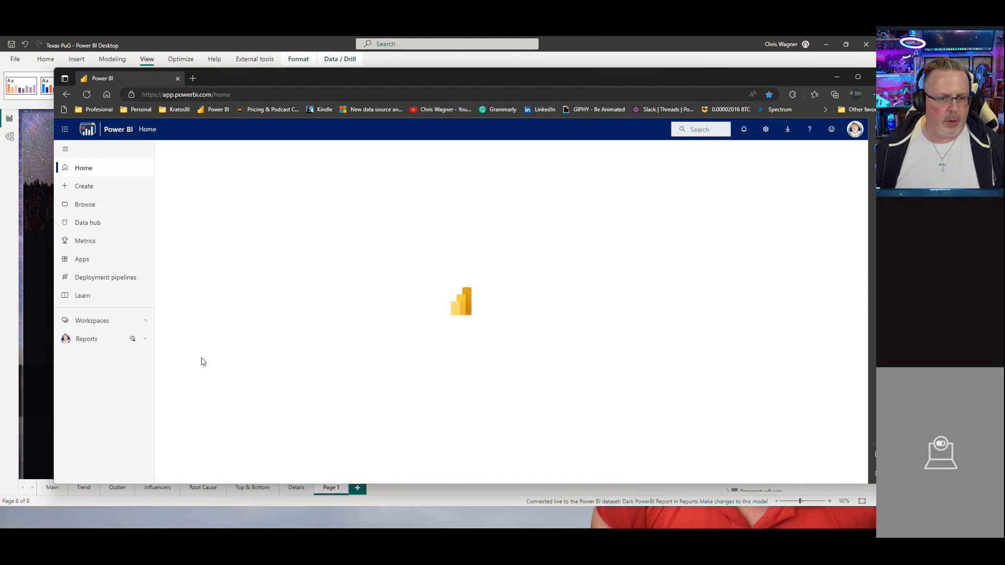
scroll(289, 301, down, 3)
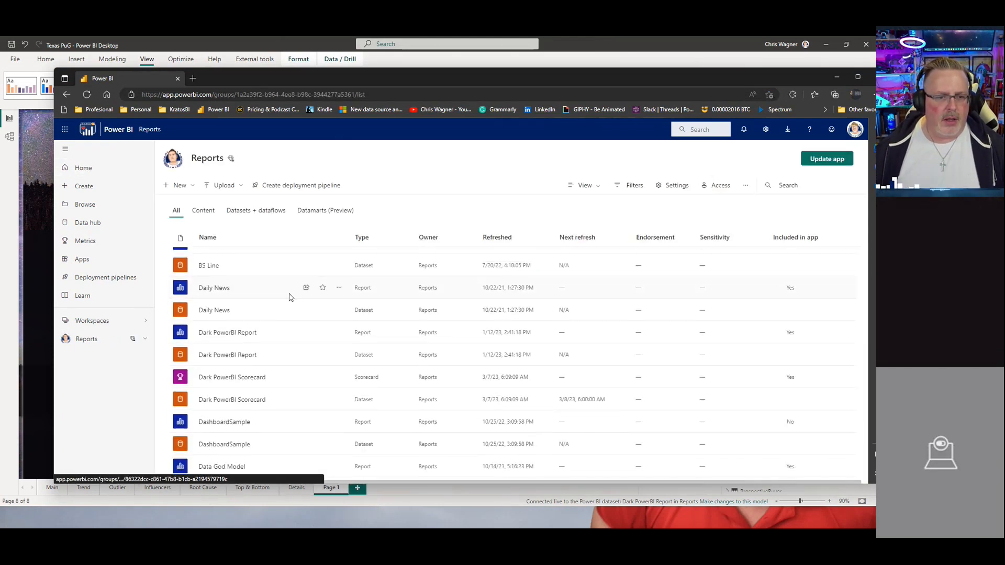
click(244, 382)
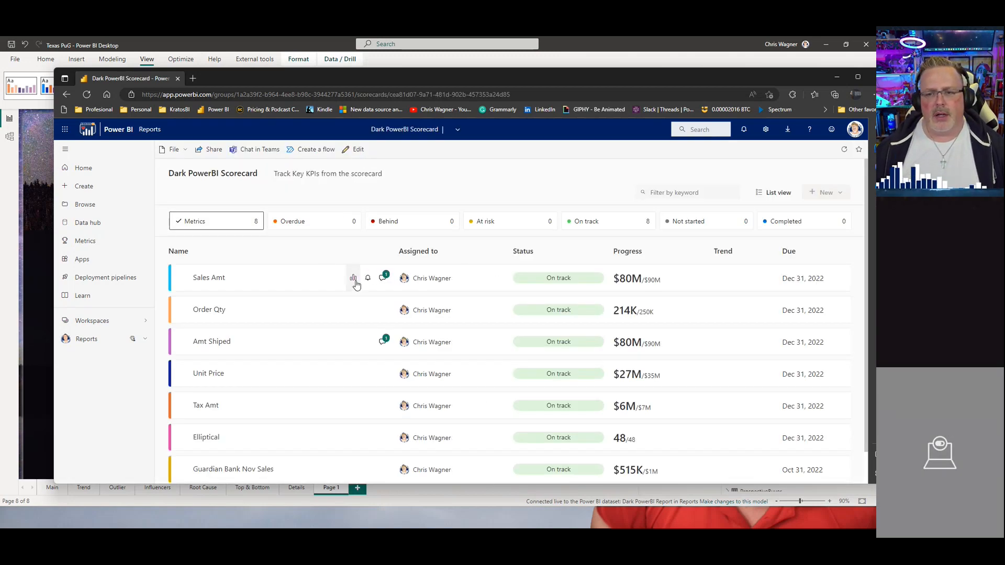
scroll(291, 277, down, 1)
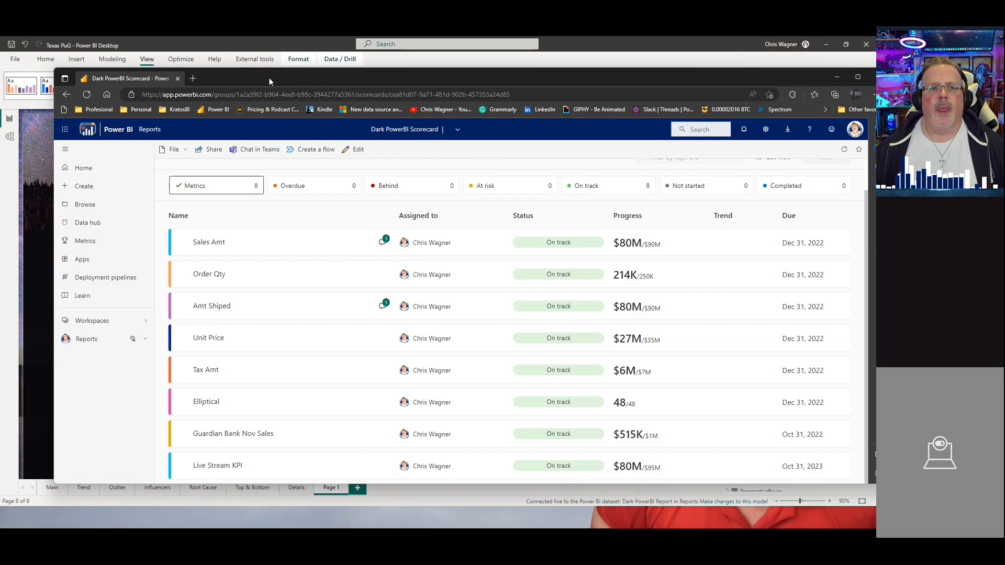
drag(269, 78, 269, 80)
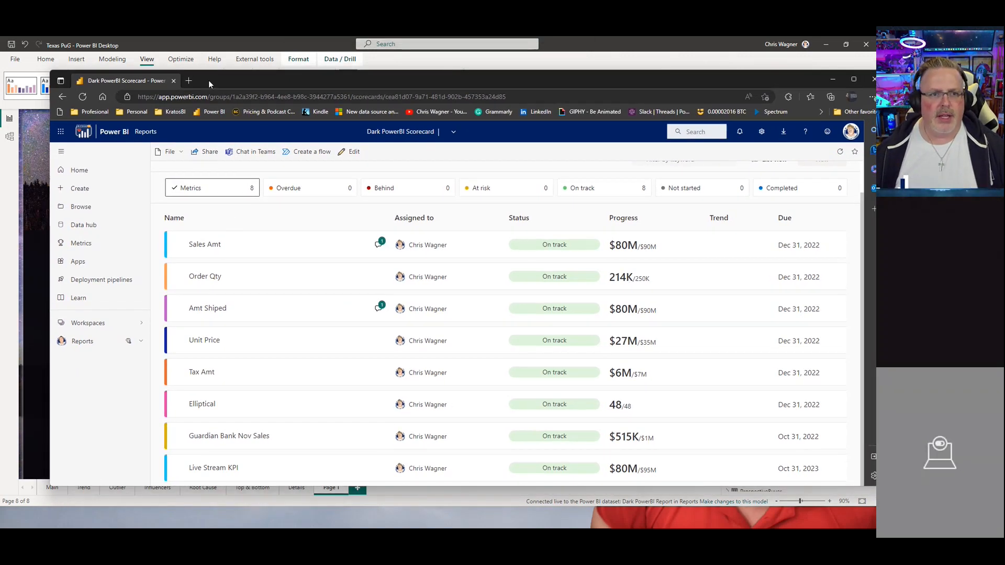
drag(208, 80, 208, 38)
Step: Line up all five cards by aligning their tops and distributing them horizontally
click(96, 220)
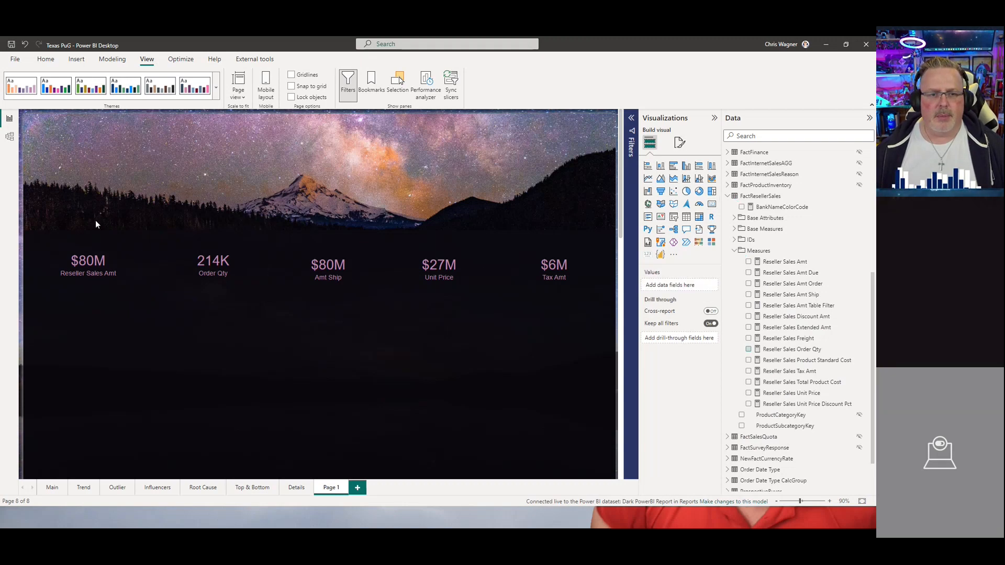
drag(33, 208, 613, 398)
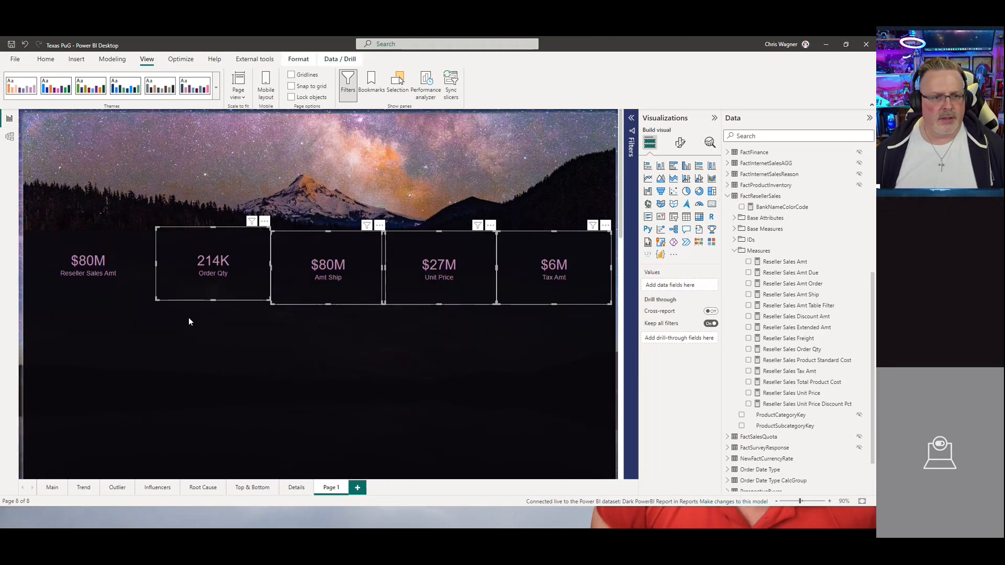
ctrl+click(112, 295)
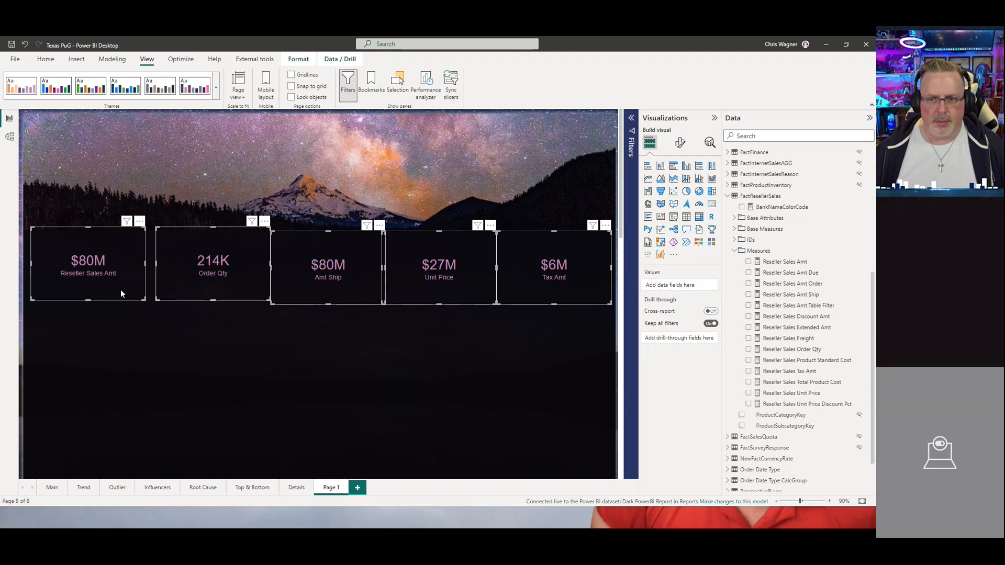
drag(119, 290, 117, 299)
click(117, 300)
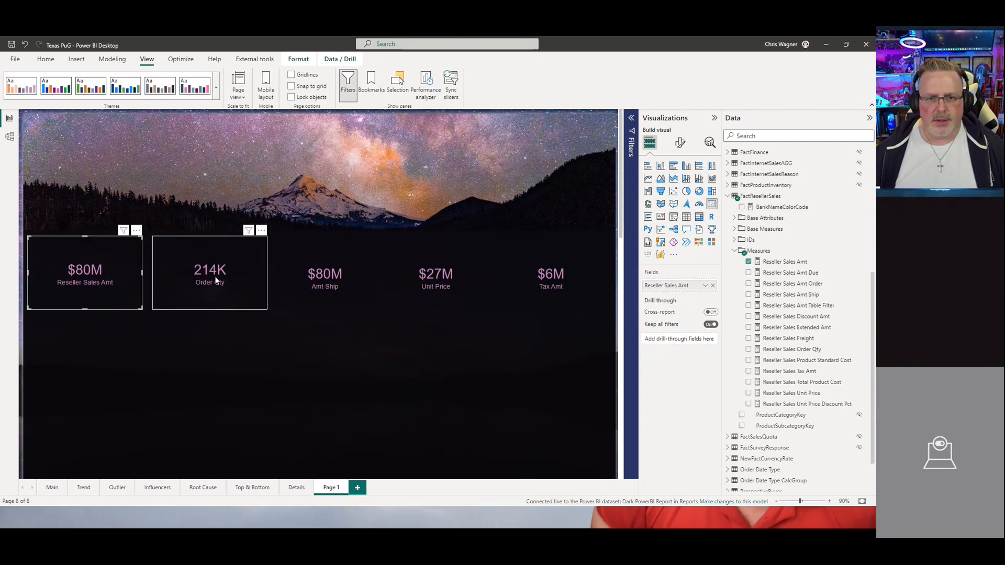
click(39, 211)
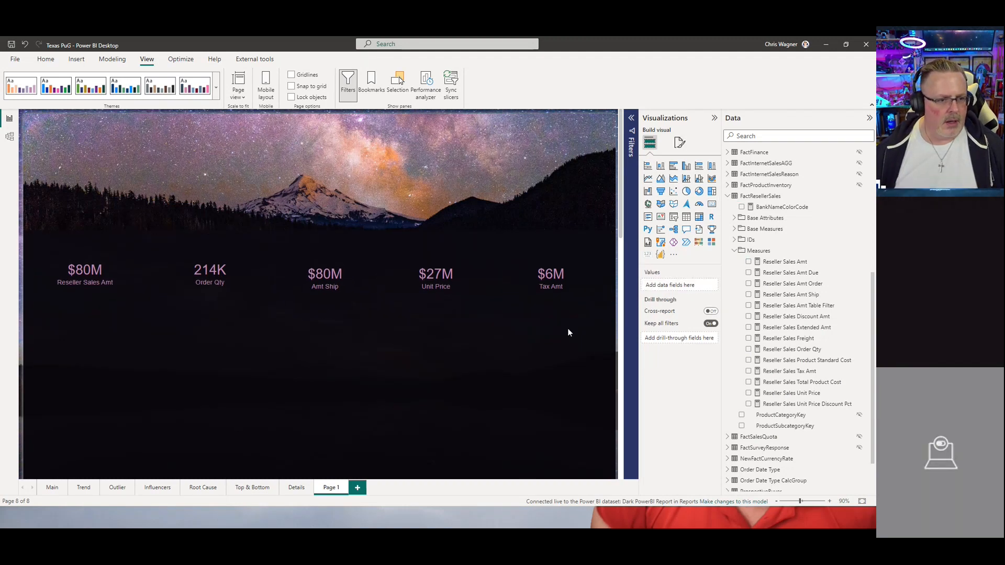
drag(607, 330, 81, 208)
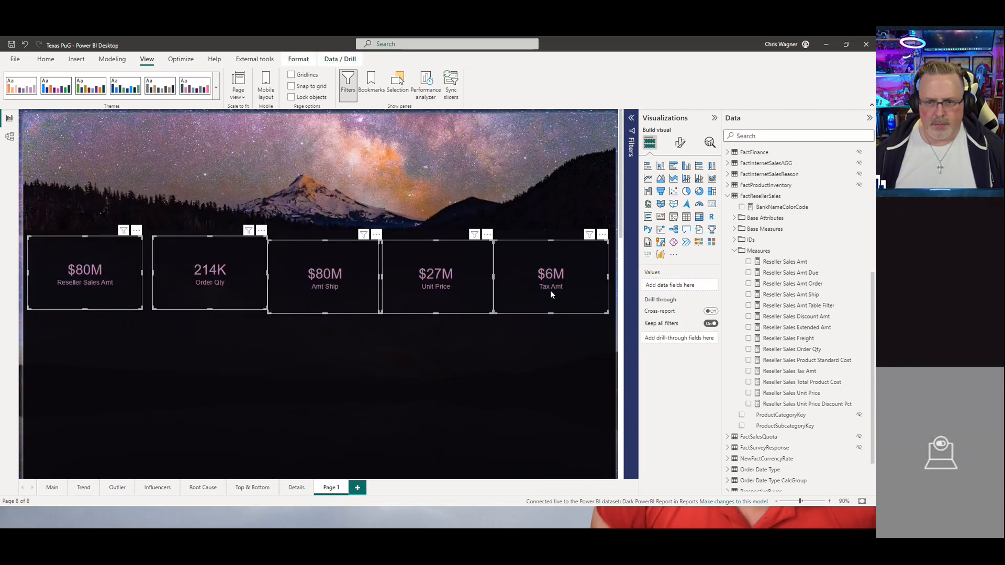
click(299, 59)
click(198, 83)
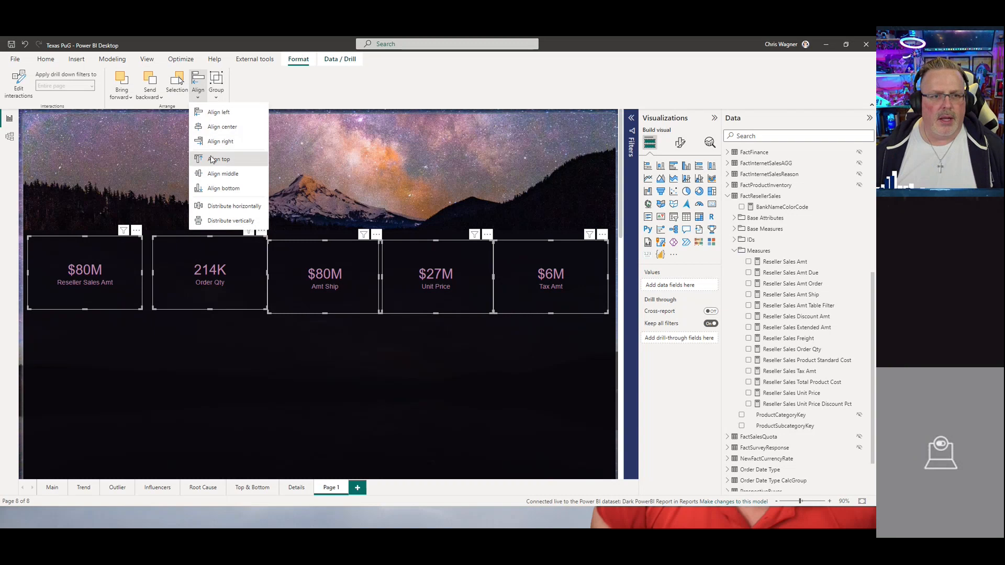
click(218, 159)
click(197, 84)
click(213, 208)
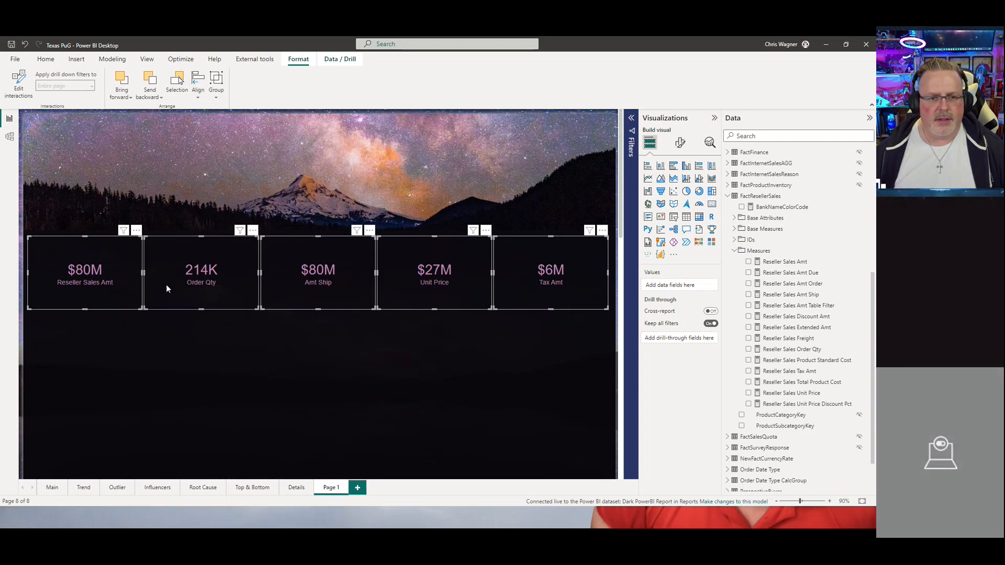
click(140, 316)
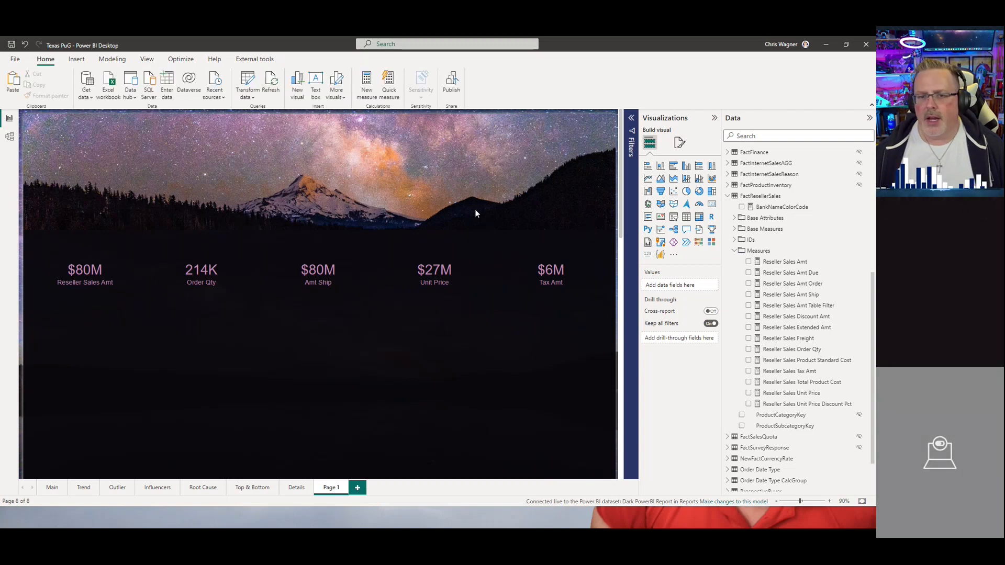
Step: Insert a Metrics visual, enlarge it, and add the Sales Amt metric from the Dark PowerBI Scorecard
click(712, 229)
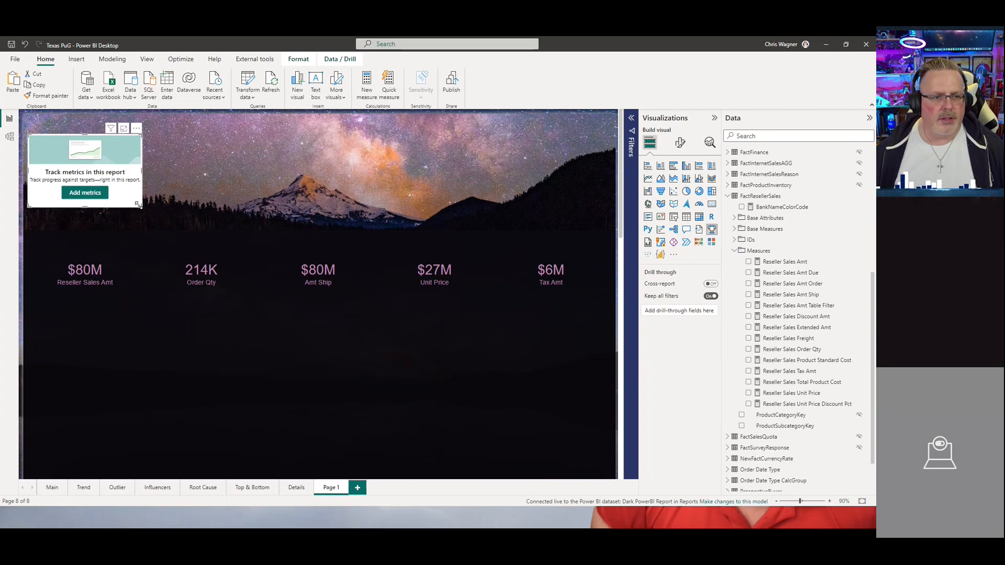
drag(137, 205, 224, 279)
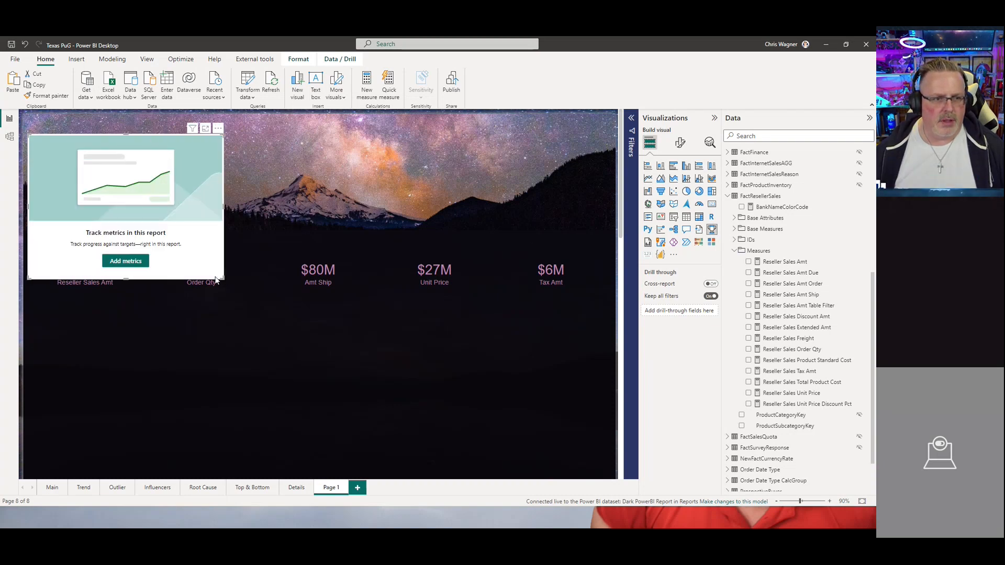
click(126, 261)
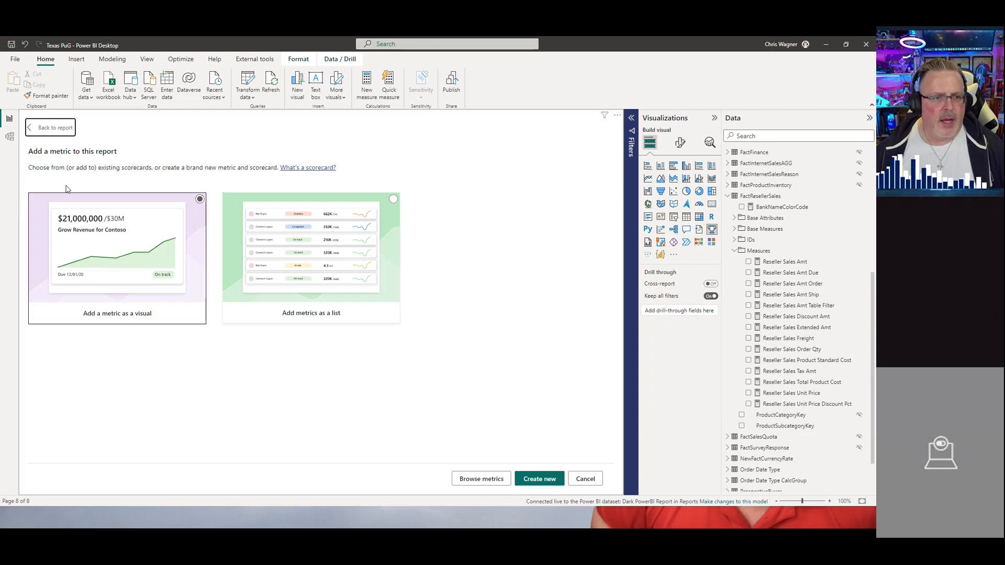
click(480, 478)
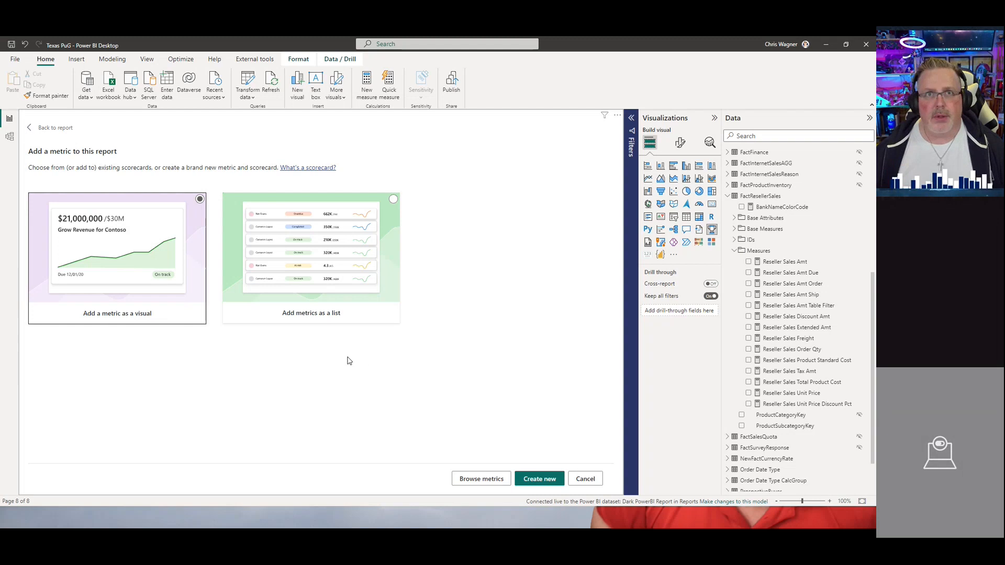
click(463, 479)
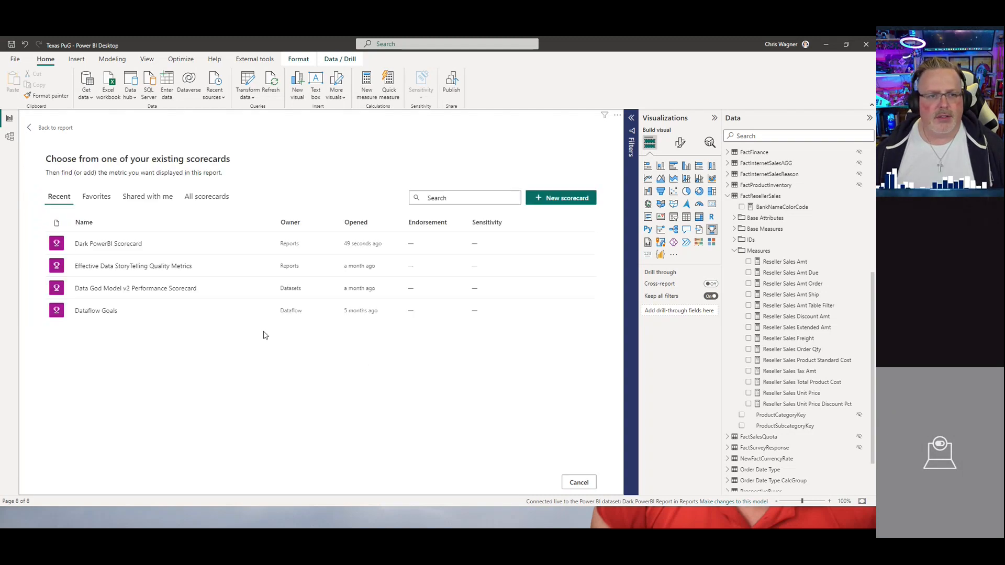
click(124, 249)
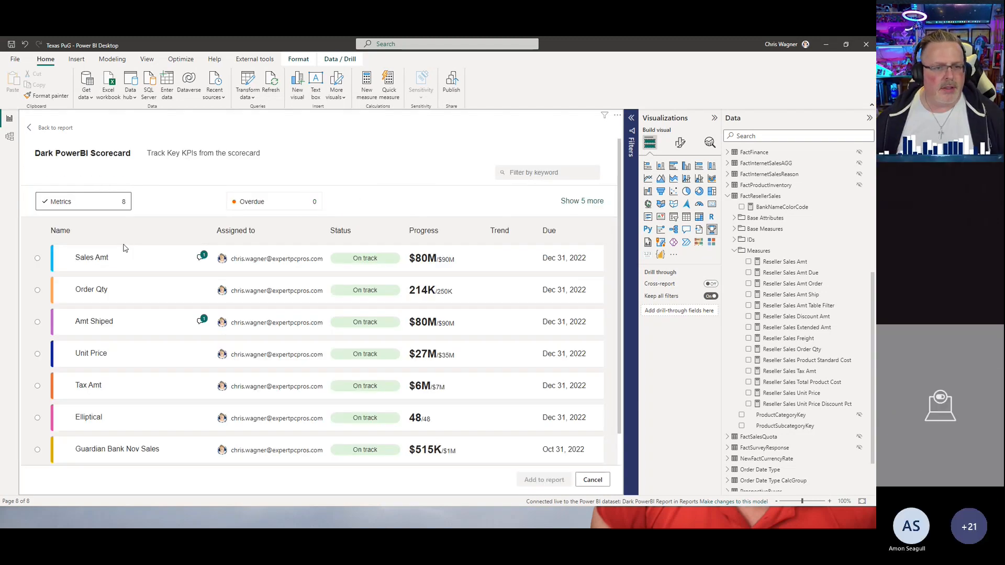
click(37, 257)
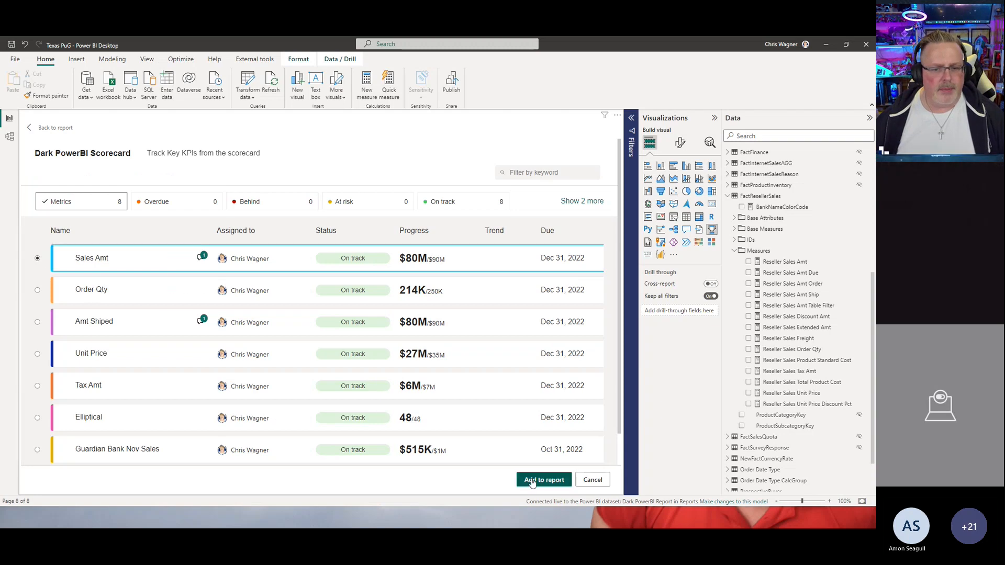
click(532, 480)
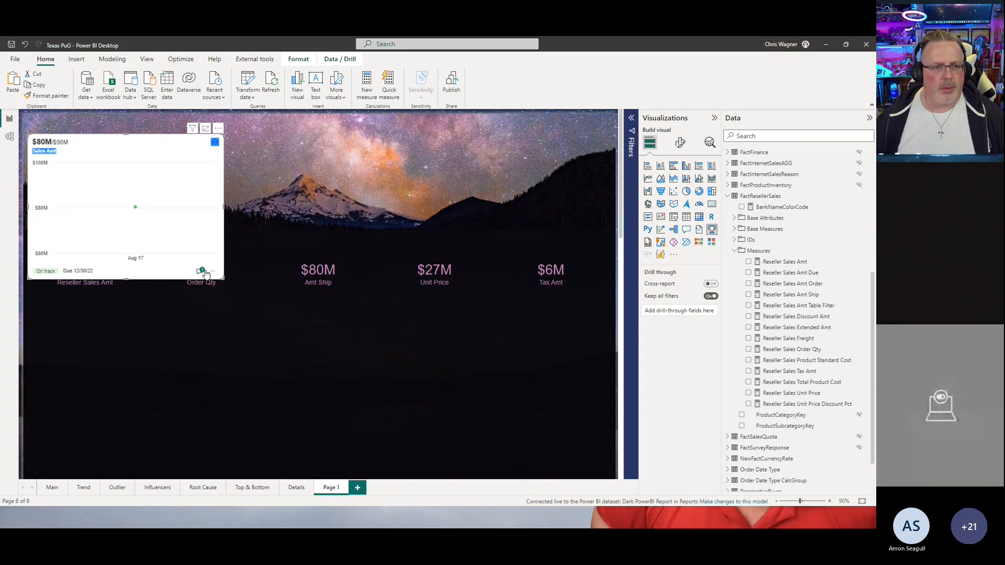
Step: Shrink the Sales Amt metric visual and move it down over the first KPI card
drag(224, 279, 148, 219)
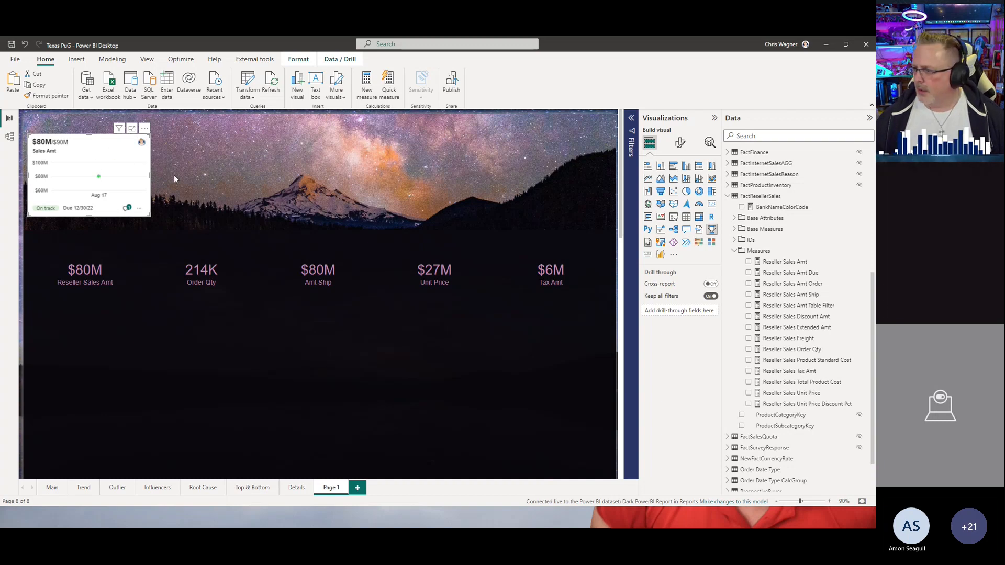
drag(144, 131, 140, 221)
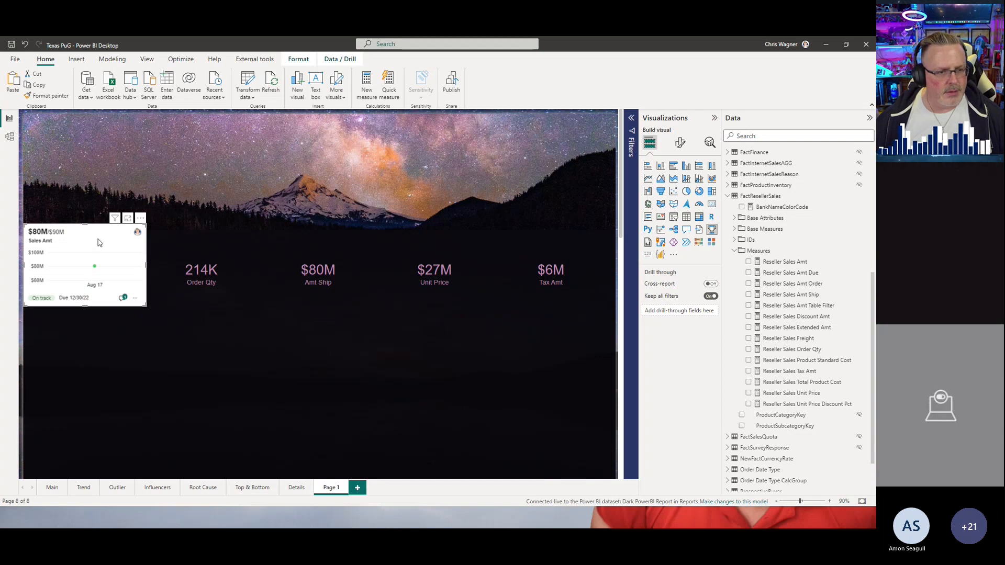
drag(145, 266, 134, 266)
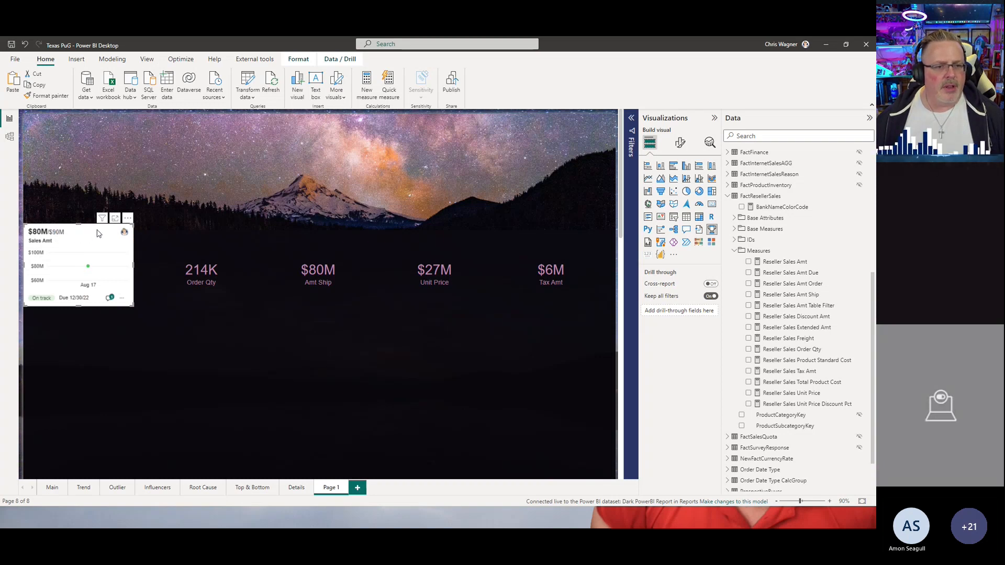
mouse_move(129, 225)
mouse_down()
mouse_move(133, 245)
mouse_move(129, 224)
mouse_up()
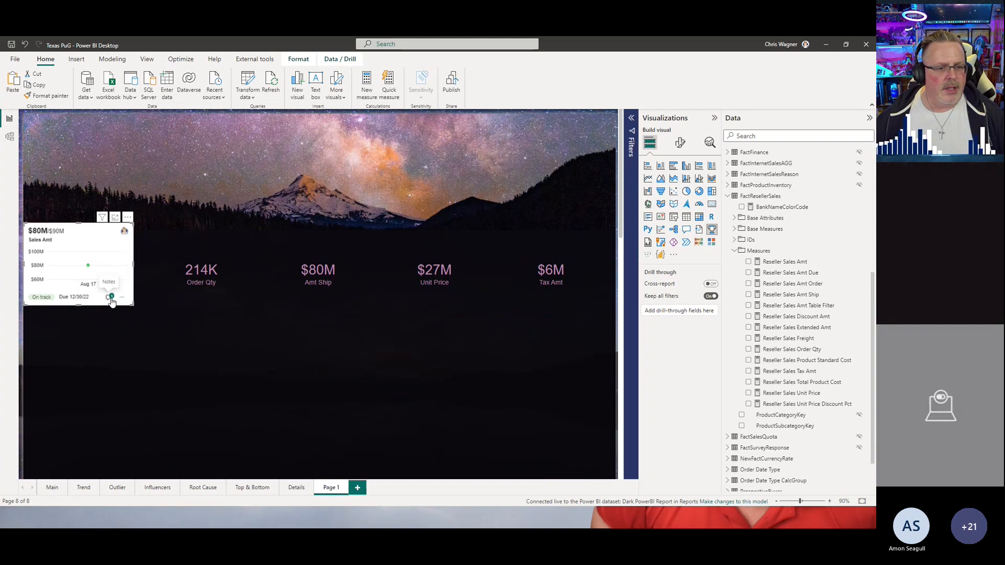
Step: Open the Sales Amt metric's details and check-in history, then return to the report
click(110, 296)
scroll(400, 369, down, 1)
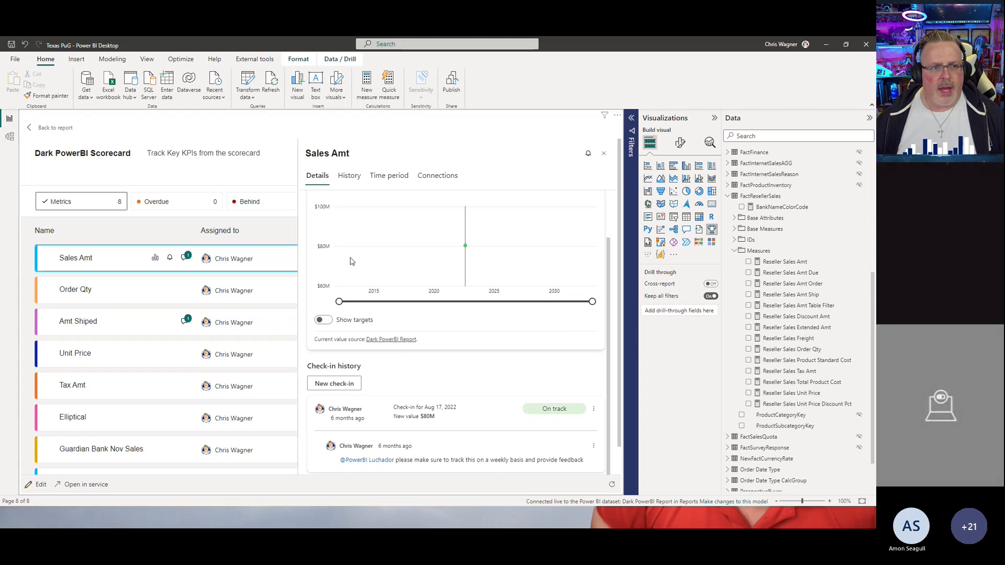
scroll(408, 330, down, 1)
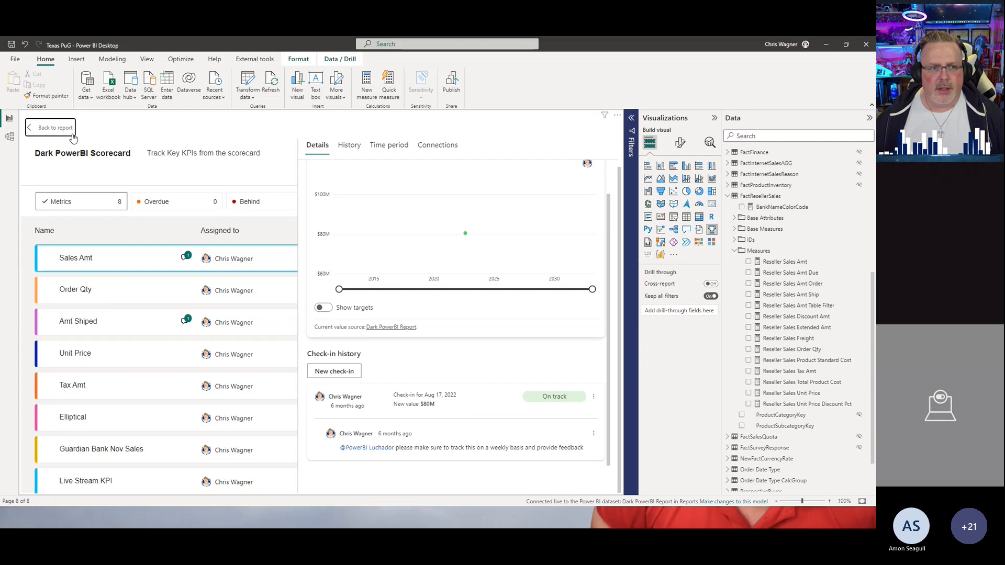
click(55, 127)
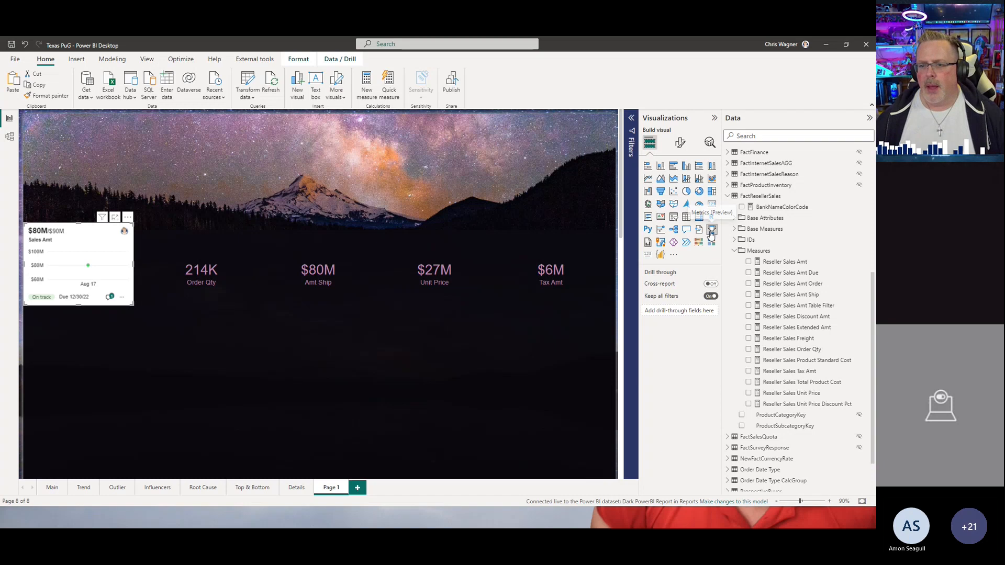
Step: Insert another Metrics visual showing the Order Qty metric from the Dark PowerBI Scorecard
click(194, 328)
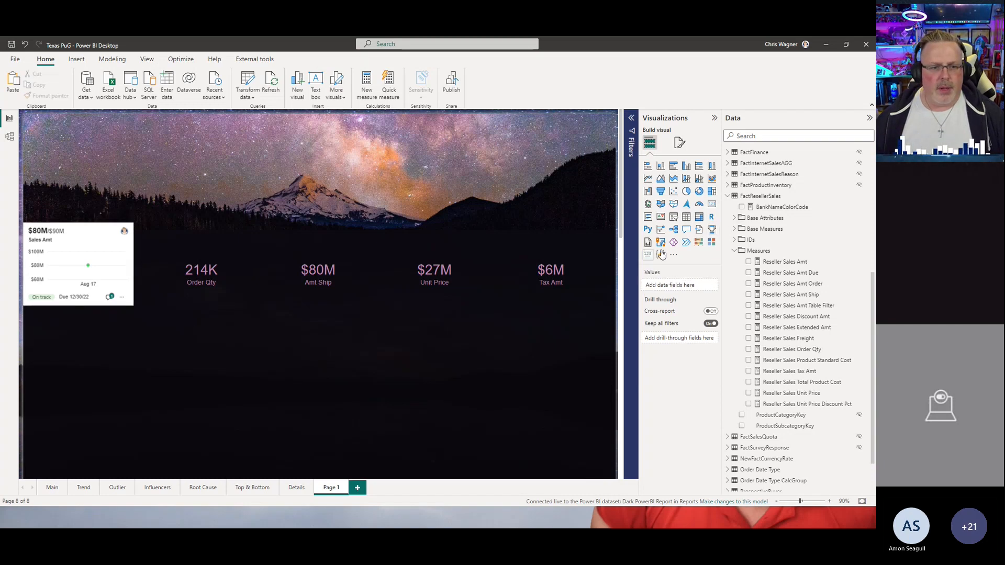
click(712, 231)
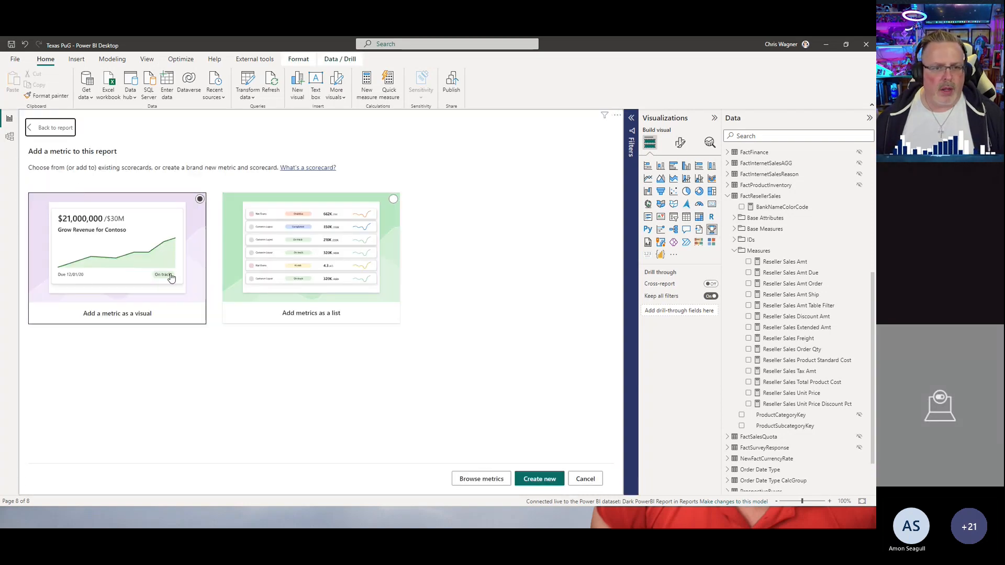
click(482, 478)
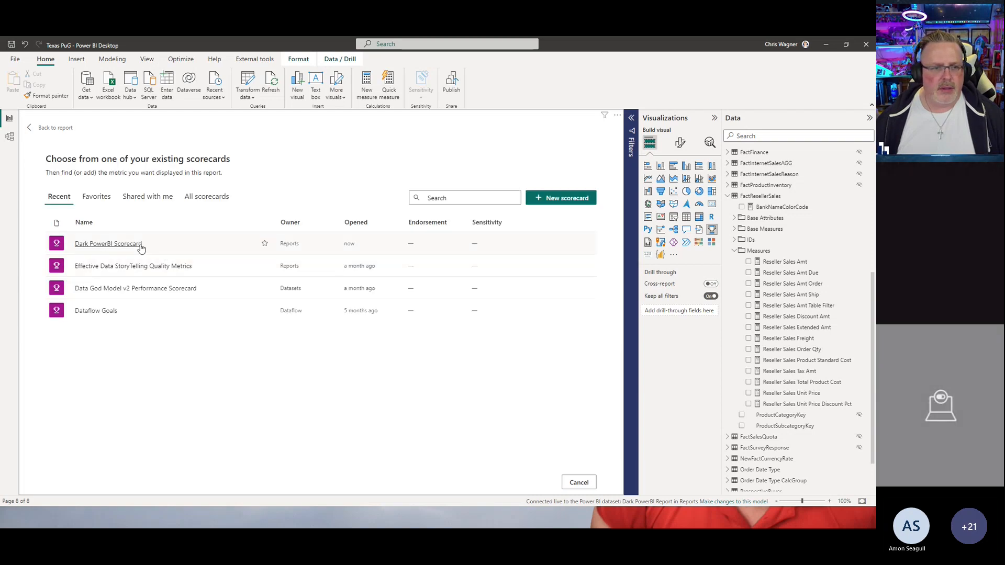
click(141, 246)
click(45, 293)
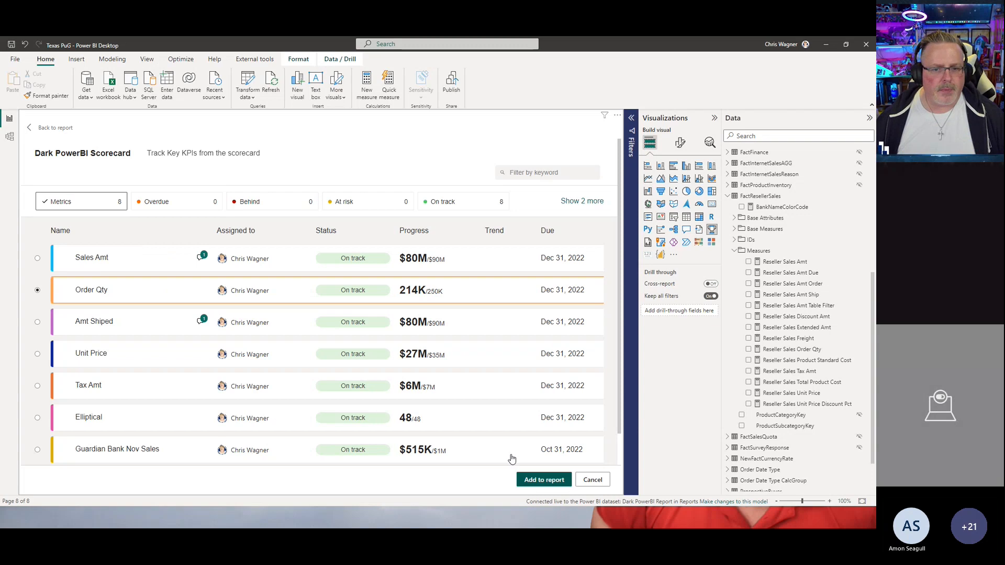
click(542, 479)
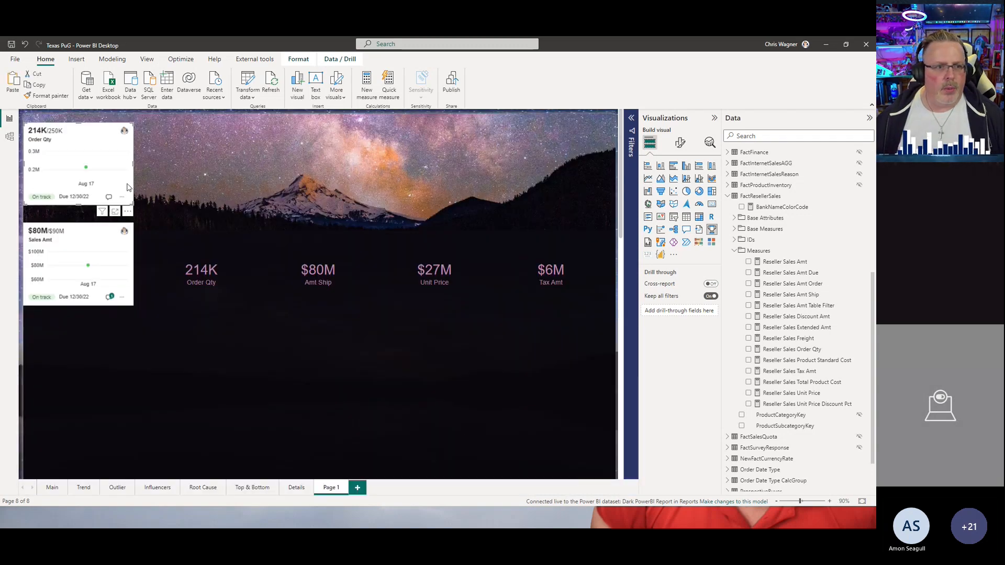
Step: Arrange the Sales Amt and Order Qty metric visuals side by side below the KPI card row
drag(128, 216, 258, 316)
click(370, 144)
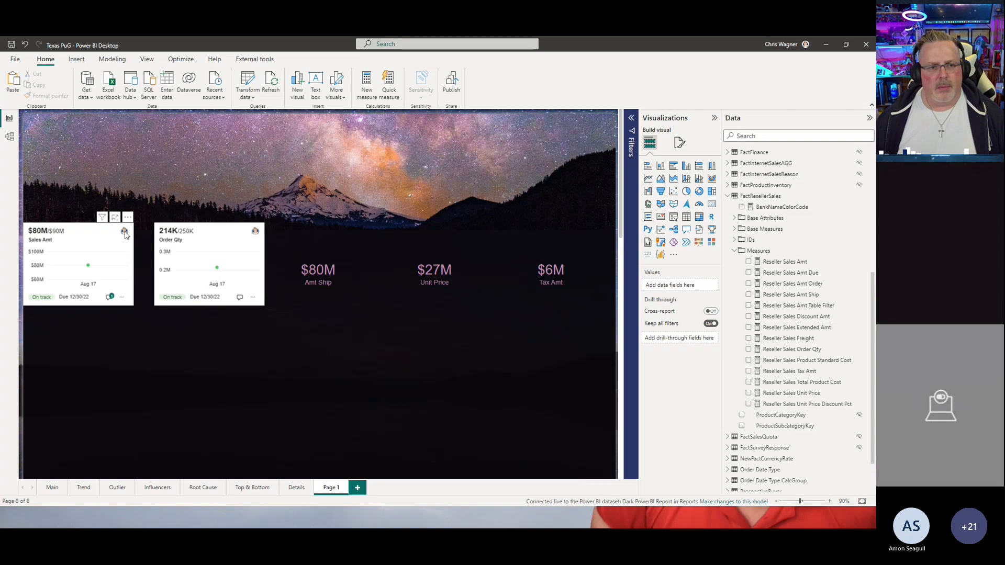
drag(128, 230, 126, 276)
drag(129, 220, 137, 320)
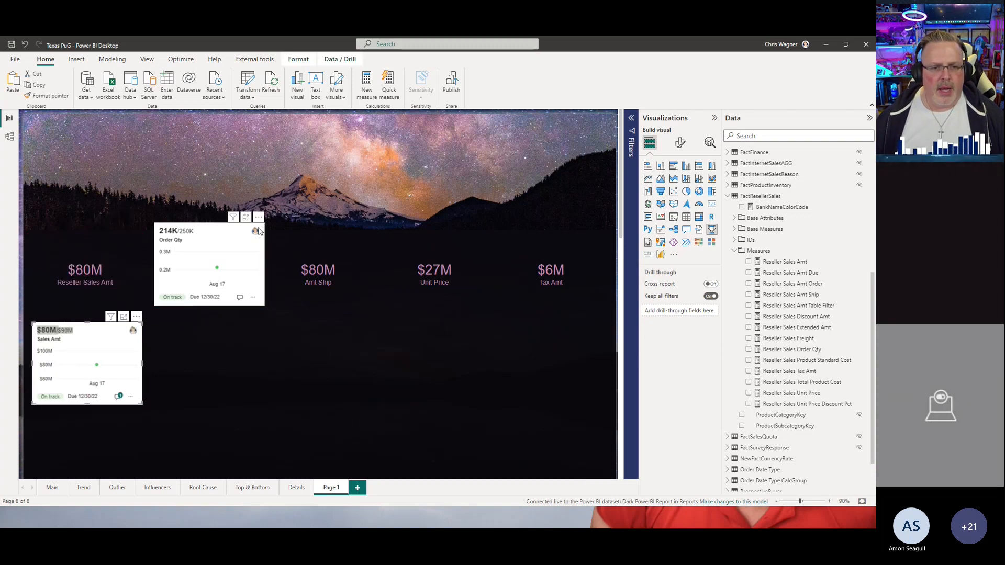
drag(260, 220, 260, 326)
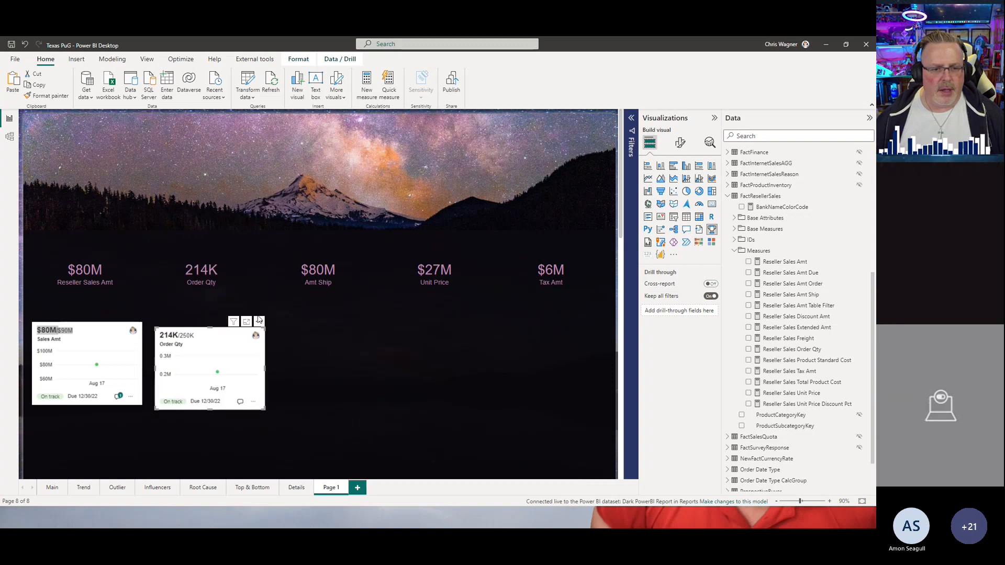
Step: Select all five KPI cards and group them together
click(91, 221)
click(76, 255)
click(41, 219)
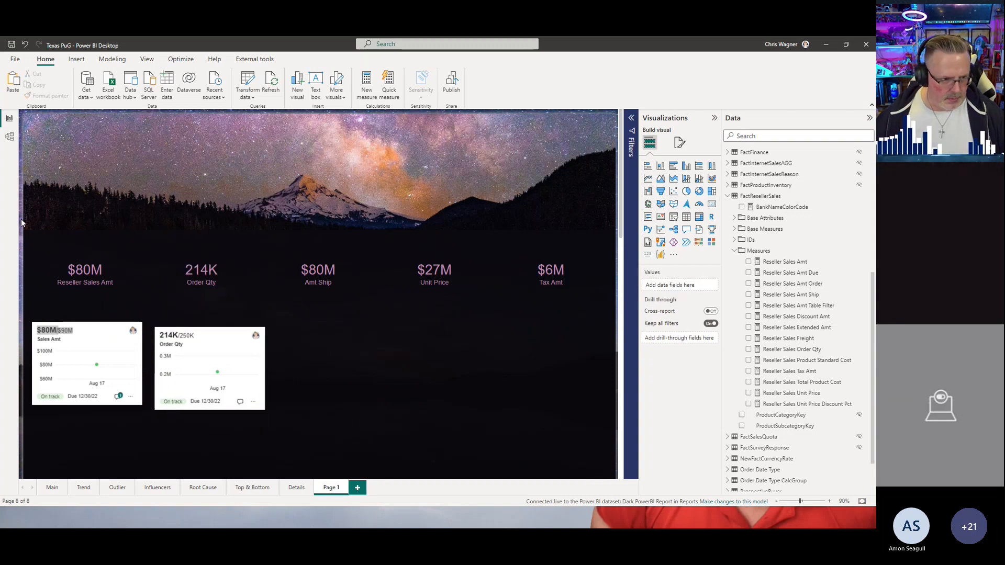
drag(566, 309, 607, 322)
right_click(551, 290)
mouse_move(550, 289)
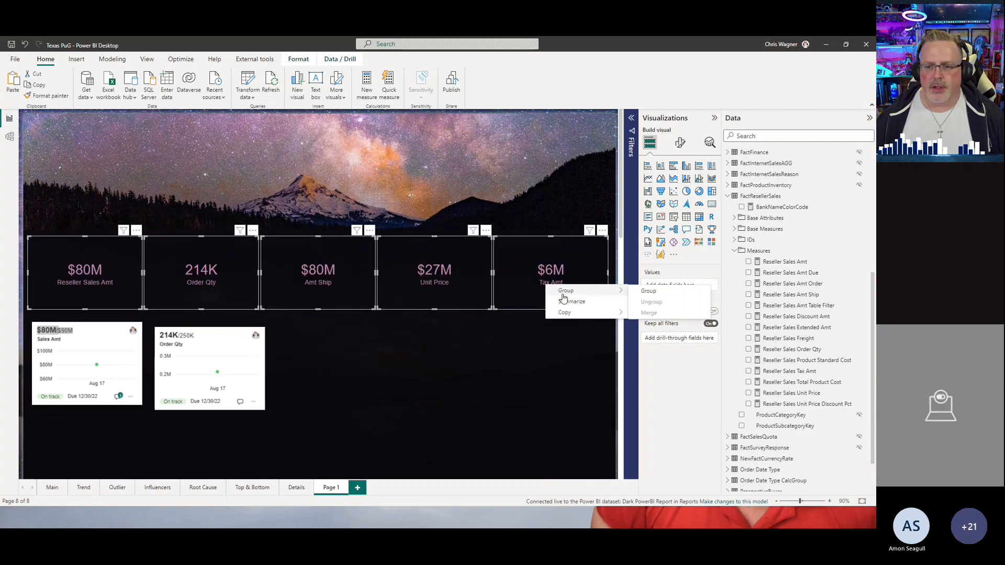
click(642, 291)
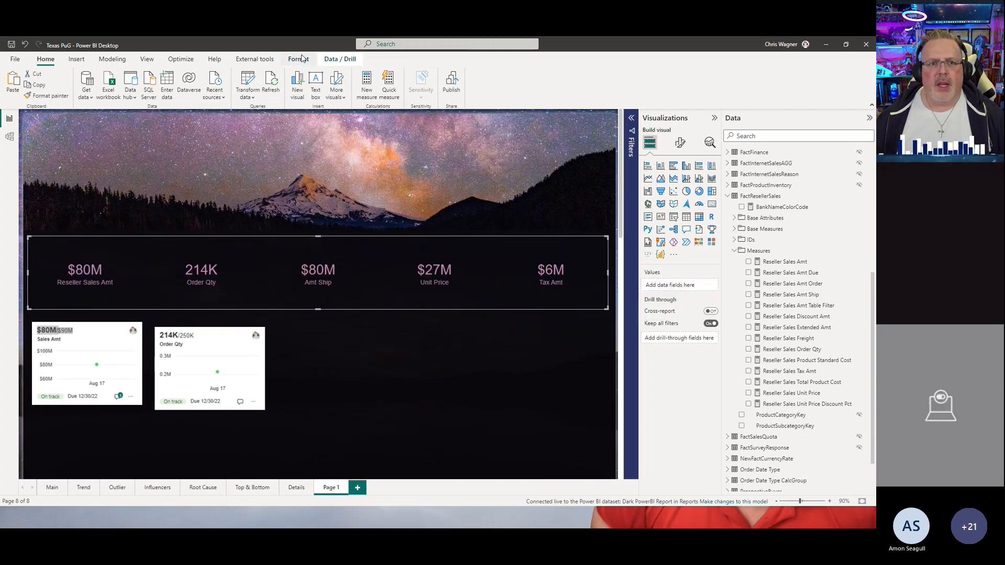
Step: Open the Selection pane and rename the card group to KPIS
click(146, 59)
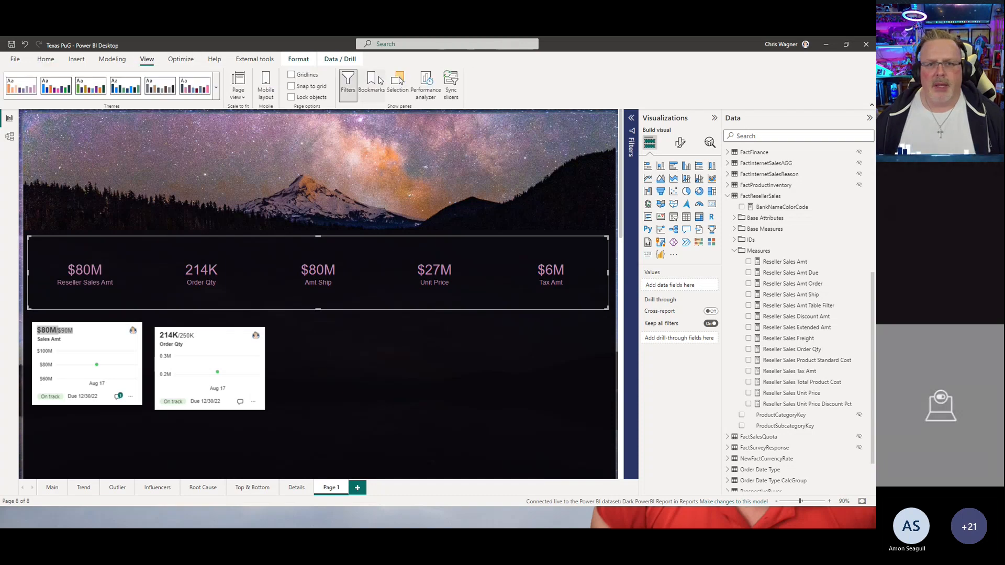
click(397, 83)
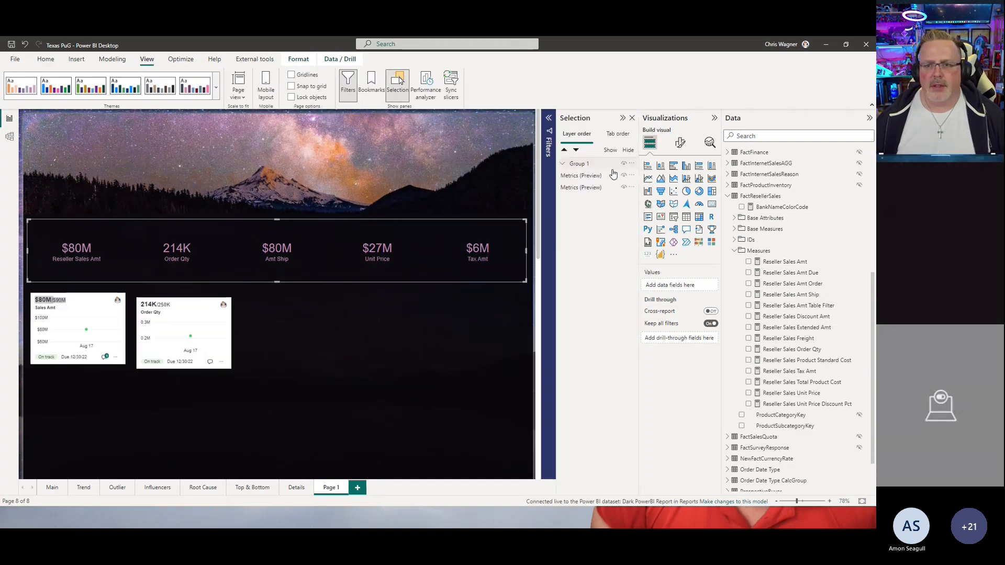
double_click(578, 164)
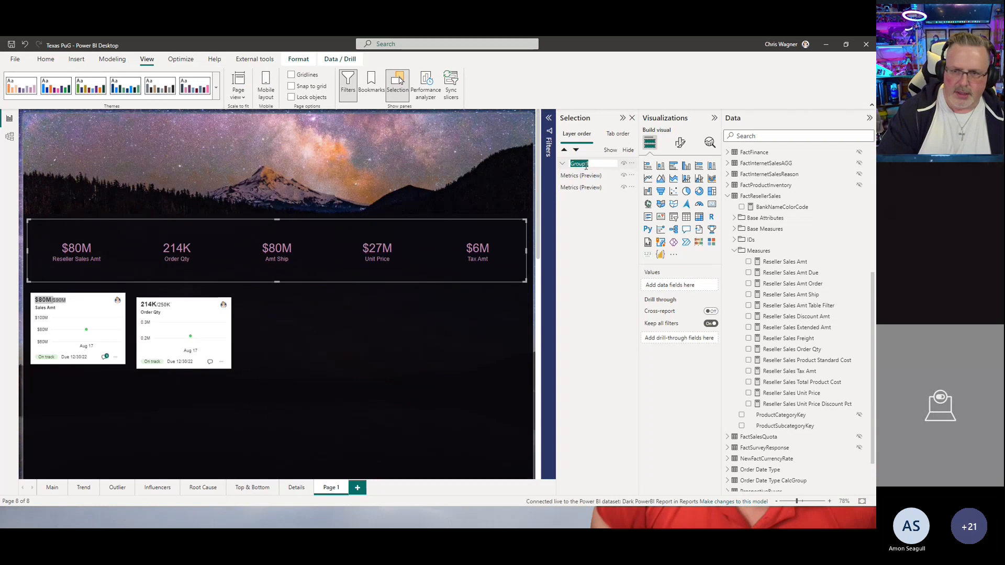
text(KPIs)
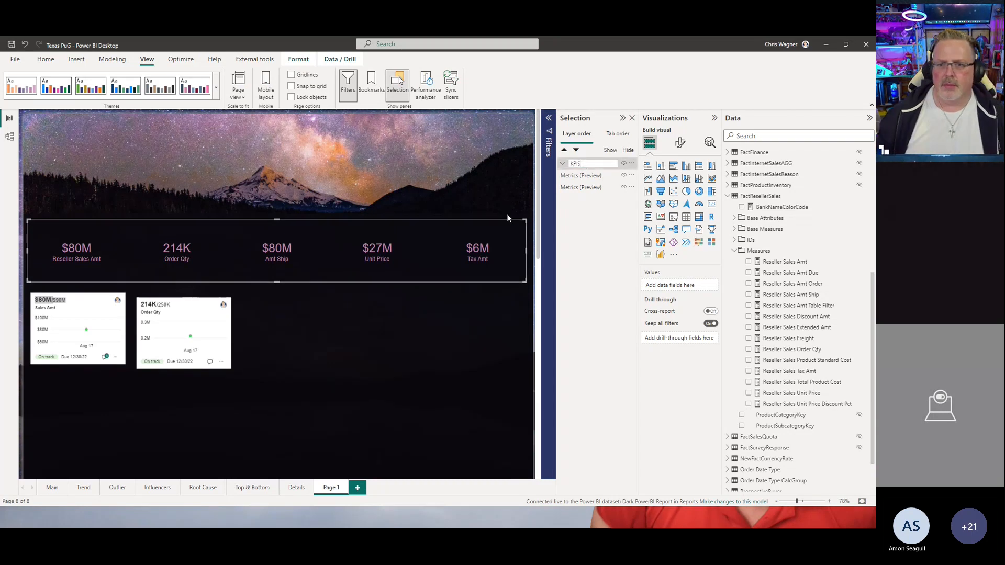
click(320, 344)
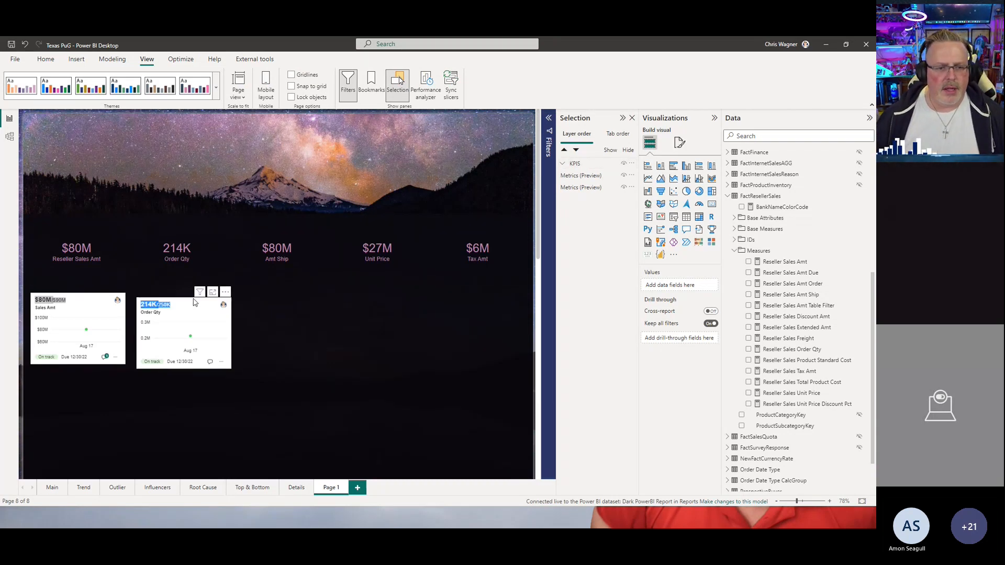
Step: Insert a third Metrics visual and place it beside the Order Qty metric visual
click(201, 308)
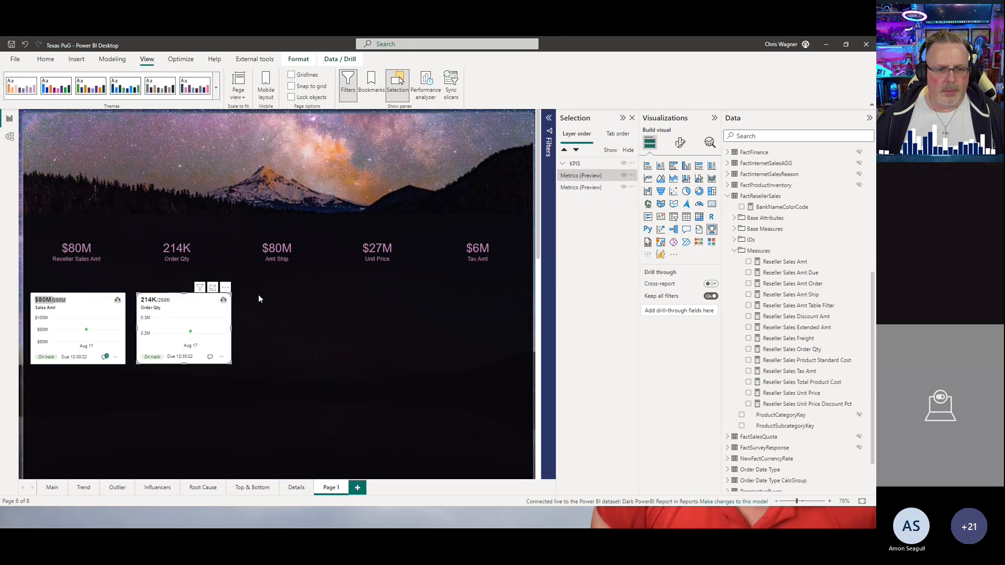
click(498, 314)
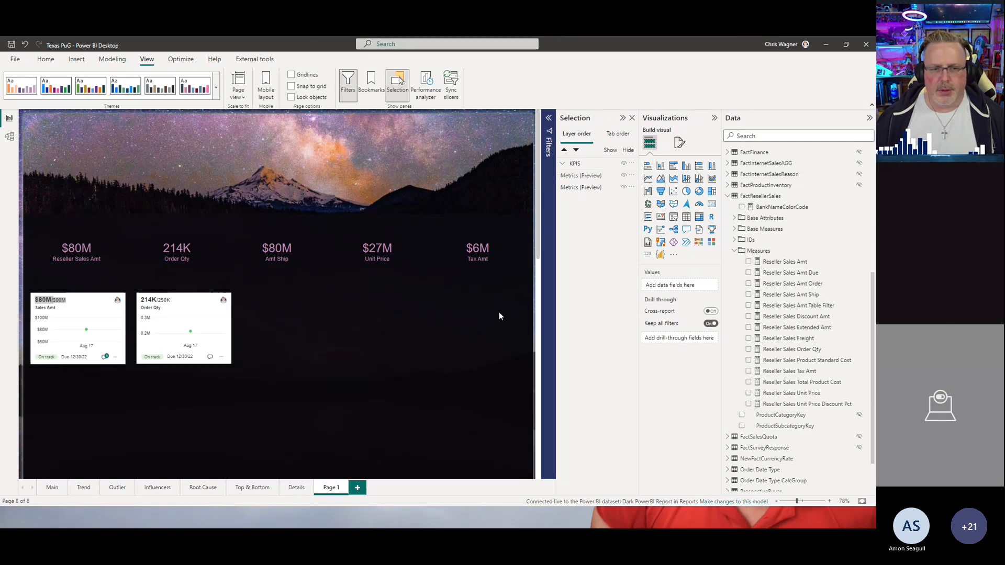
click(712, 233)
drag(118, 178, 336, 285)
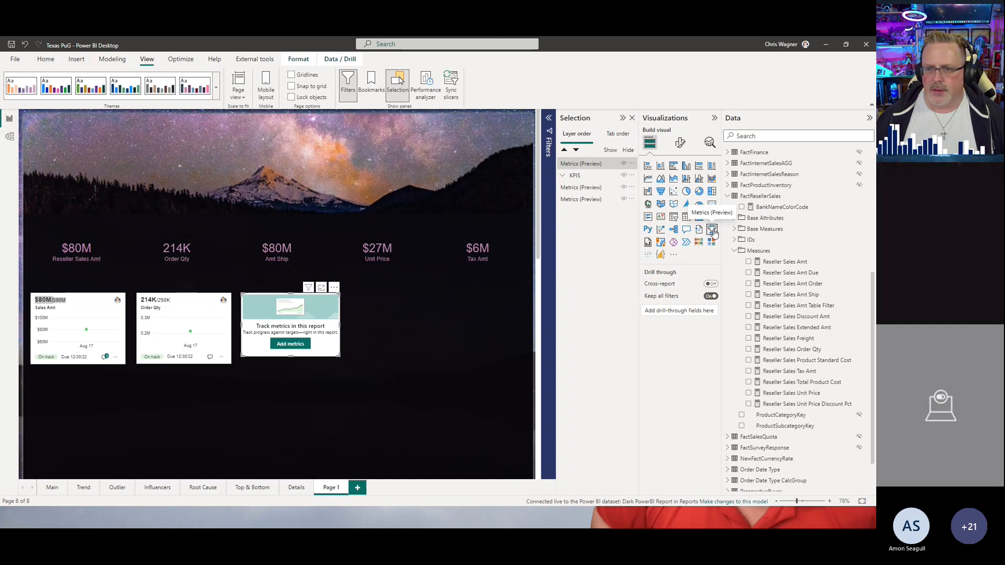
click(410, 296)
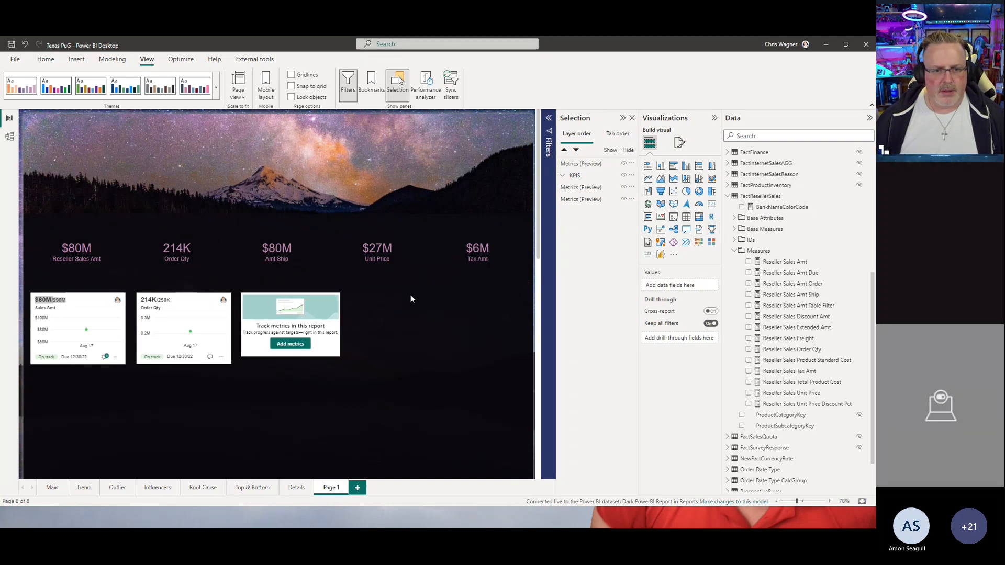
Step: Insert a fourth Metrics visual and place it beside the third one in the row
click(699, 230)
drag(124, 185, 448, 291)
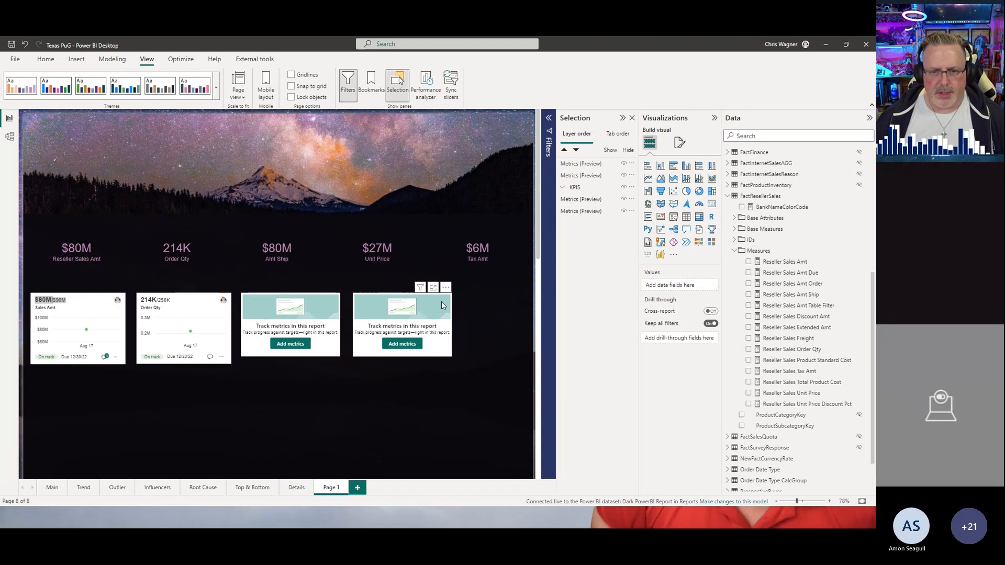
Step: Group the four metrics visuals and undo that grouping
drag(488, 382, 30, 271)
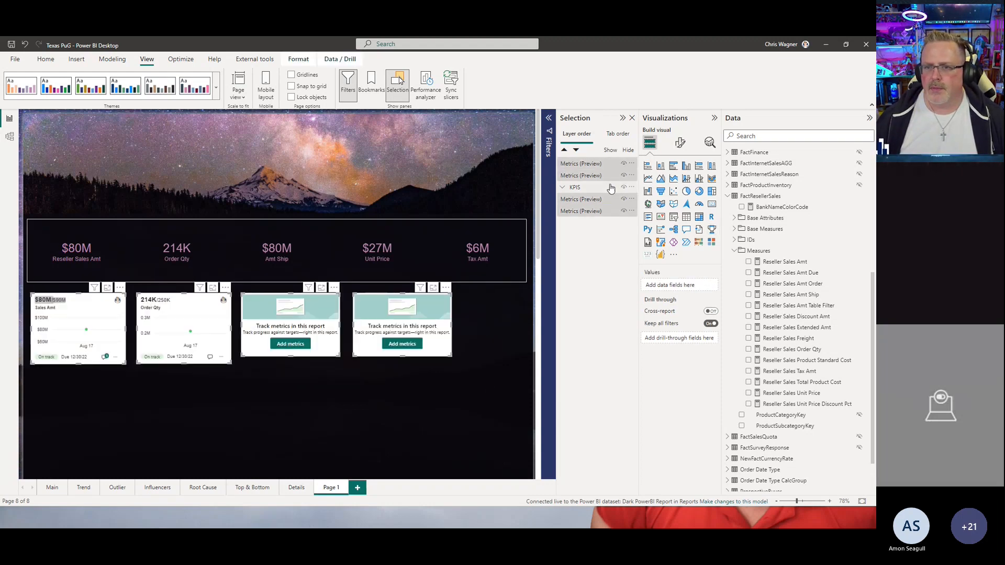
right_click(431, 319)
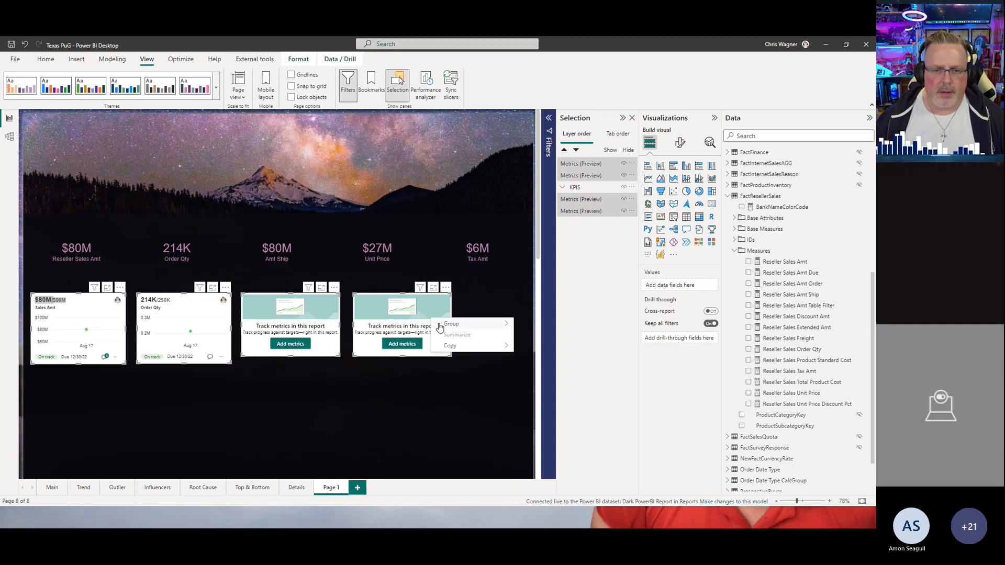
mouse_move(463, 326)
click(526, 326)
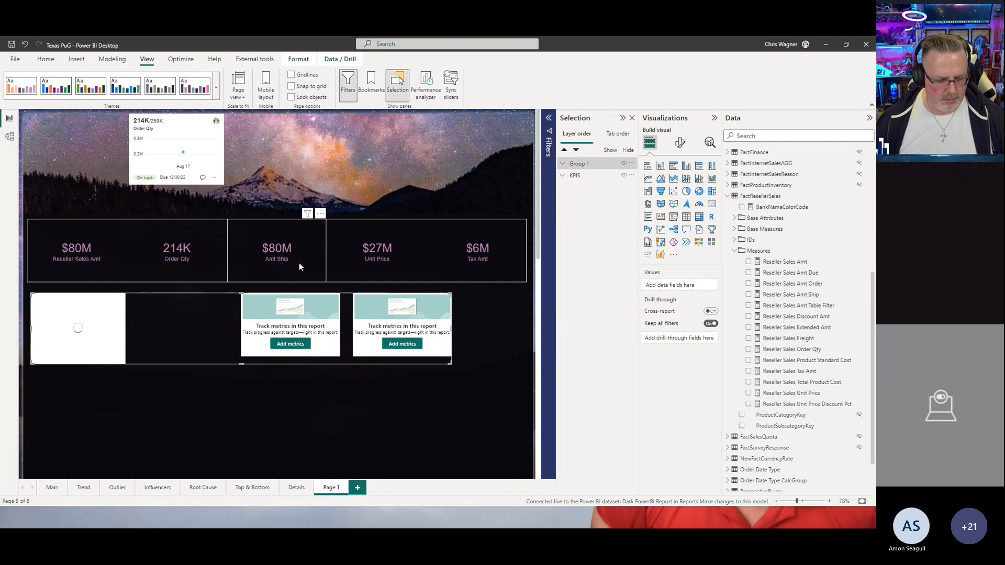
key(ctrl+z)
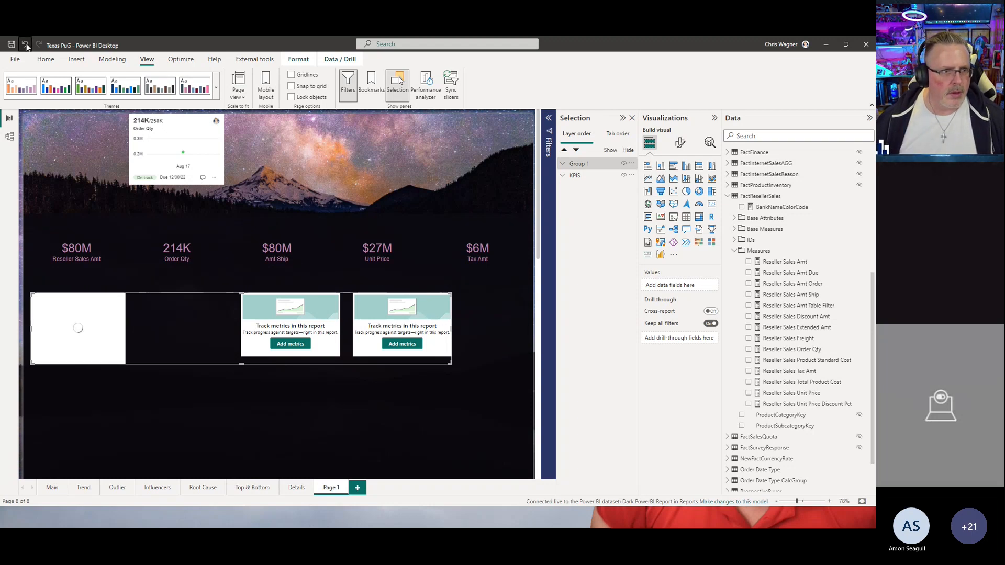
Step: Select all four metrics visuals and group them together
drag(482, 380, 19, 265)
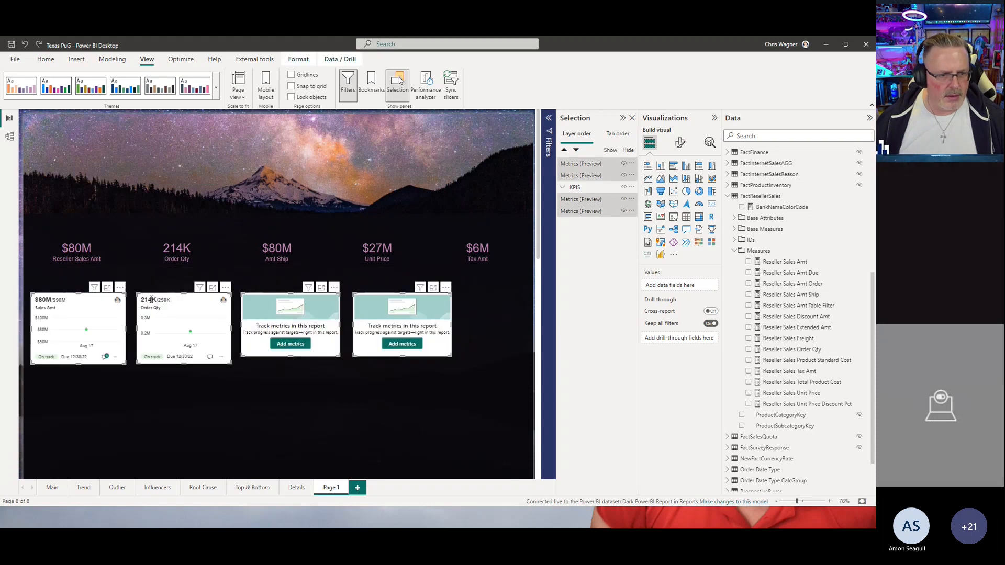
right_click(267, 307)
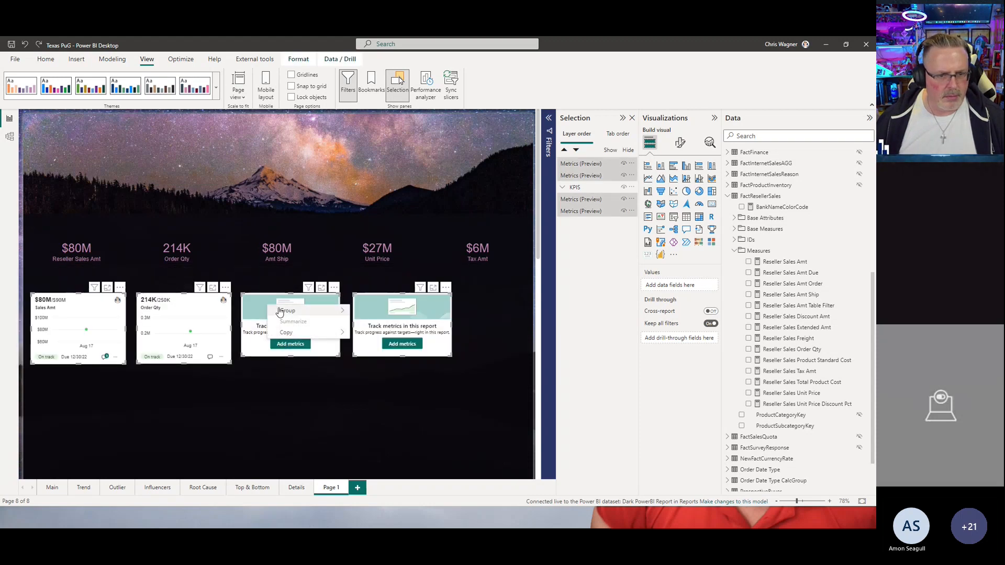
mouse_move(329, 311)
click(365, 310)
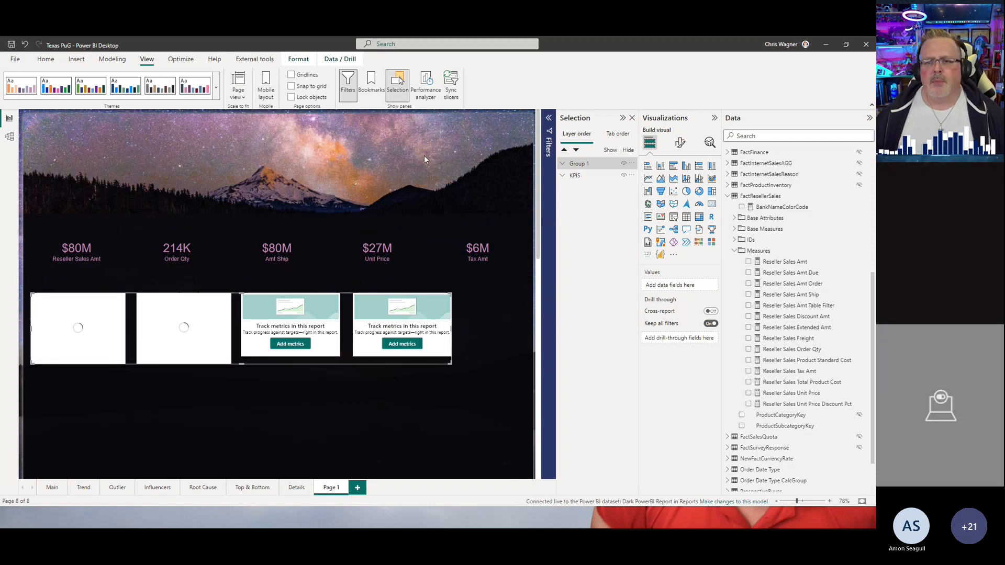
Step: Toggle the visibility of the KPIS group and Group 1 off and back on
click(624, 179)
click(623, 176)
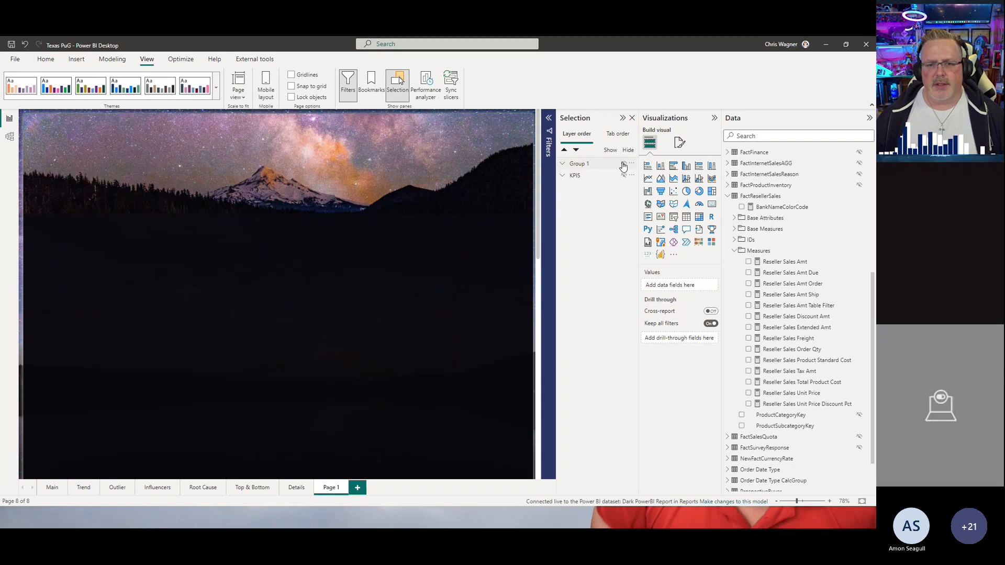
click(624, 176)
click(624, 164)
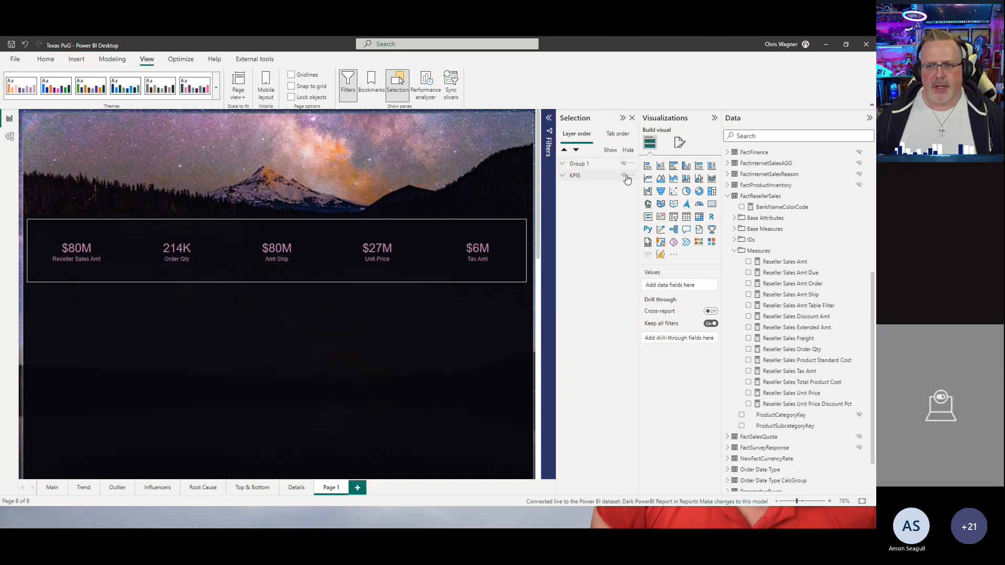
click(625, 176)
click(623, 176)
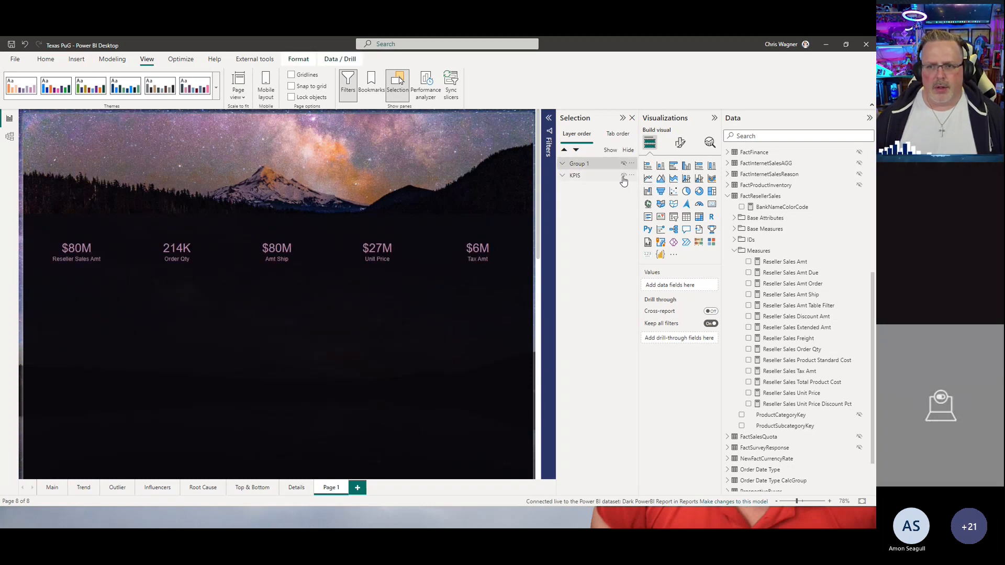
click(624, 177)
click(623, 176)
click(623, 163)
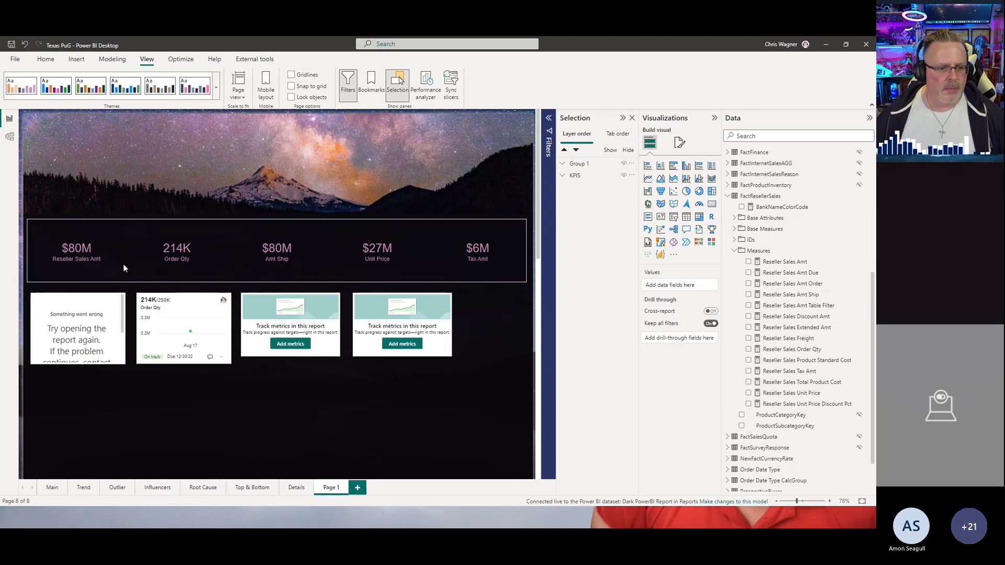
Step: Examine the Main page's info button that switches the KPI row between cards and metrics visuals
click(50, 487)
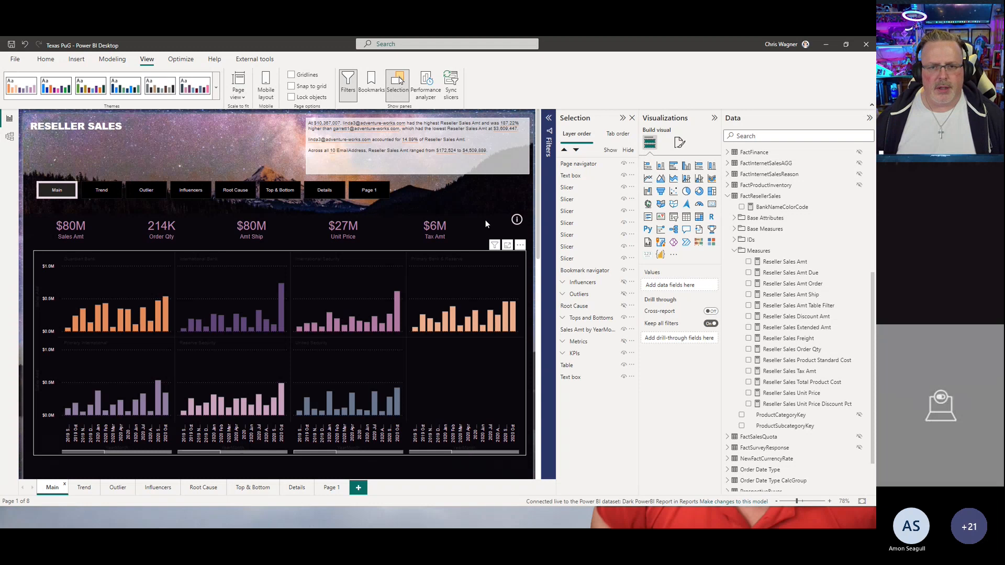
ctrl+click(516, 220)
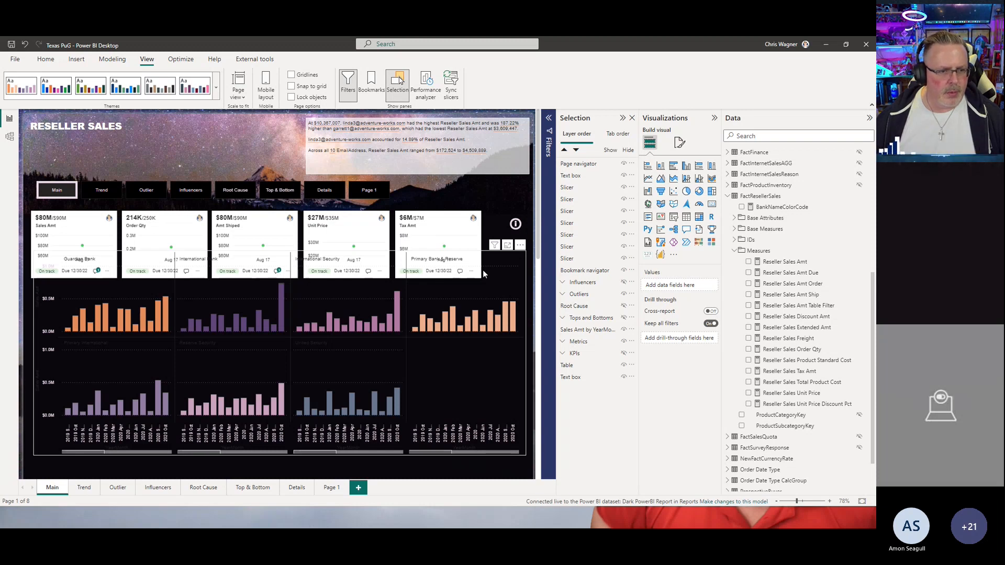
drag(520, 263, 518, 281)
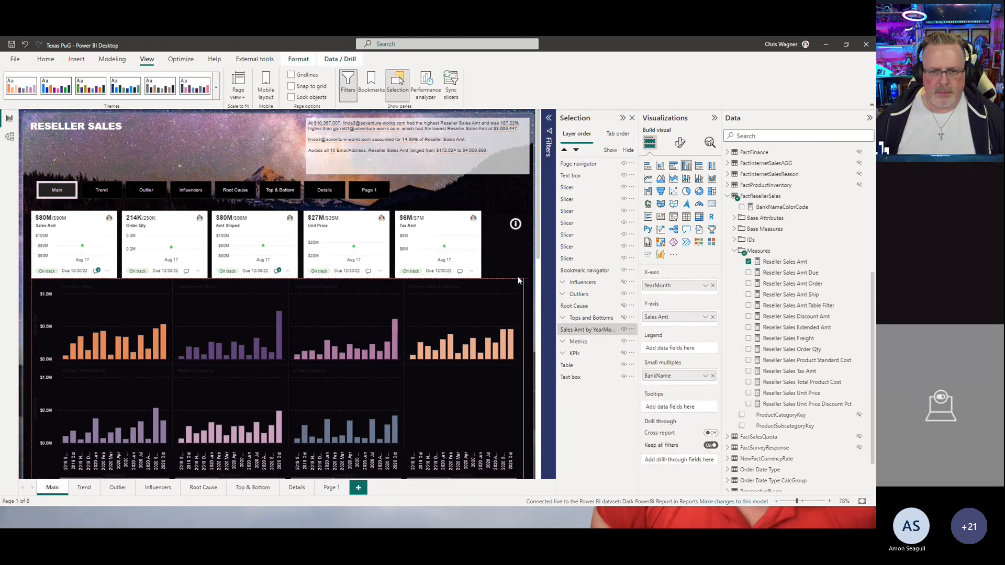
scroll(527, 292, down, 3)
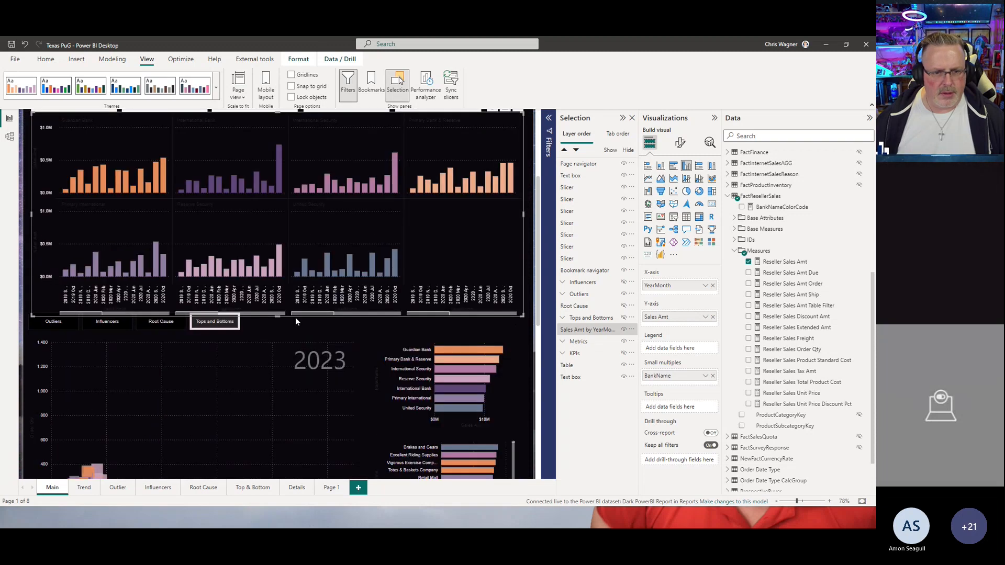
scroll(389, 263, up, 3)
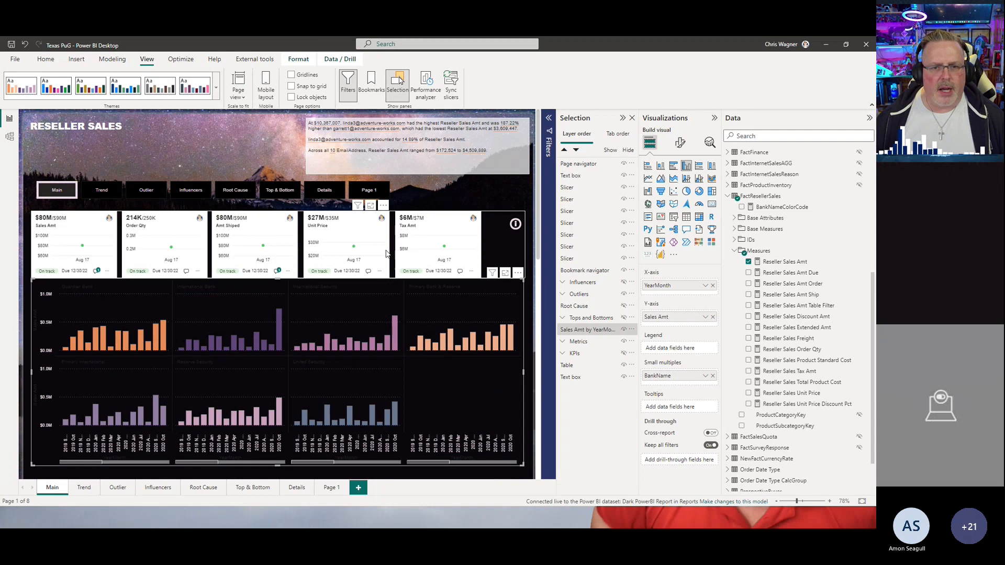
ctrl+click(515, 229)
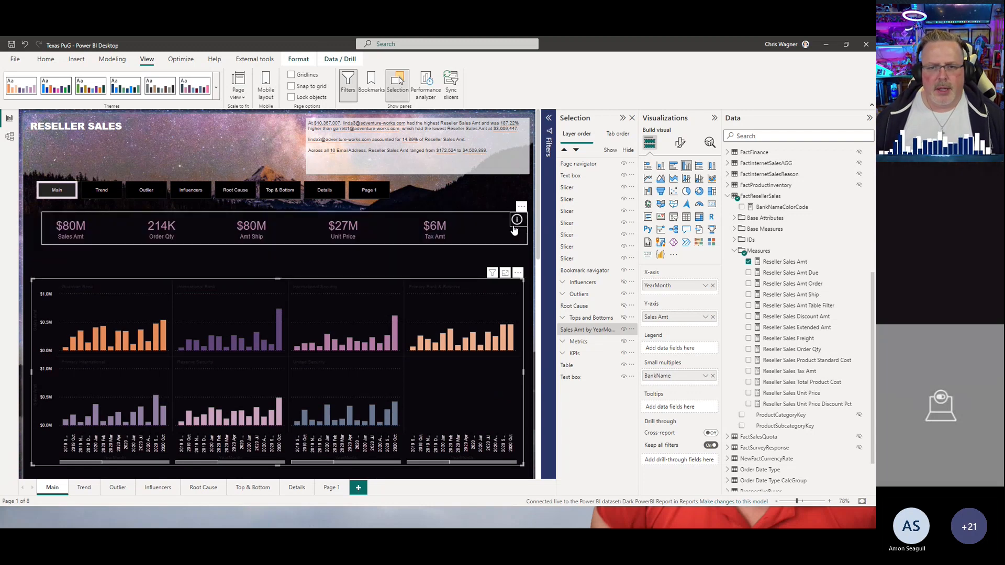
ctrl+click(517, 224)
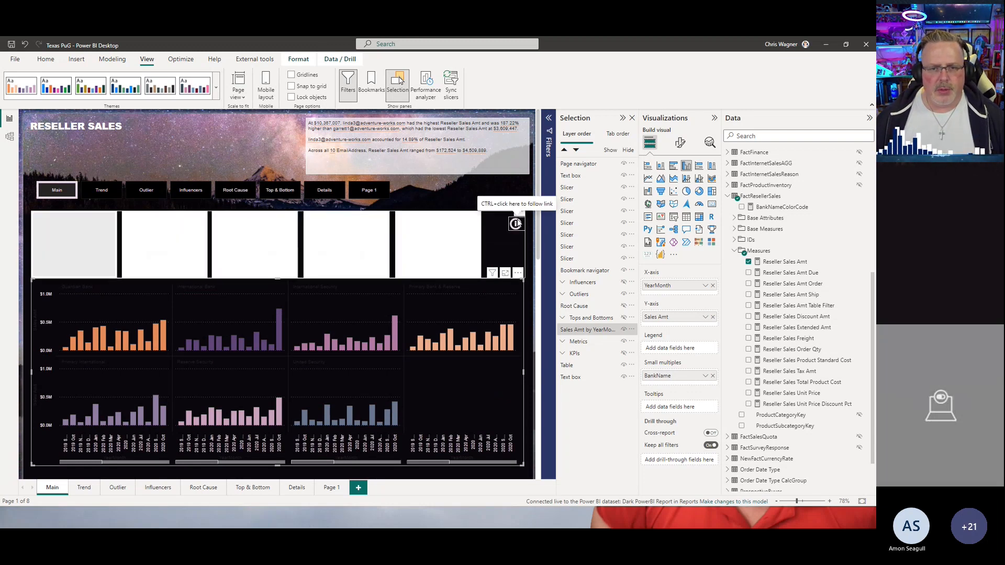
ctrl+click(517, 226)
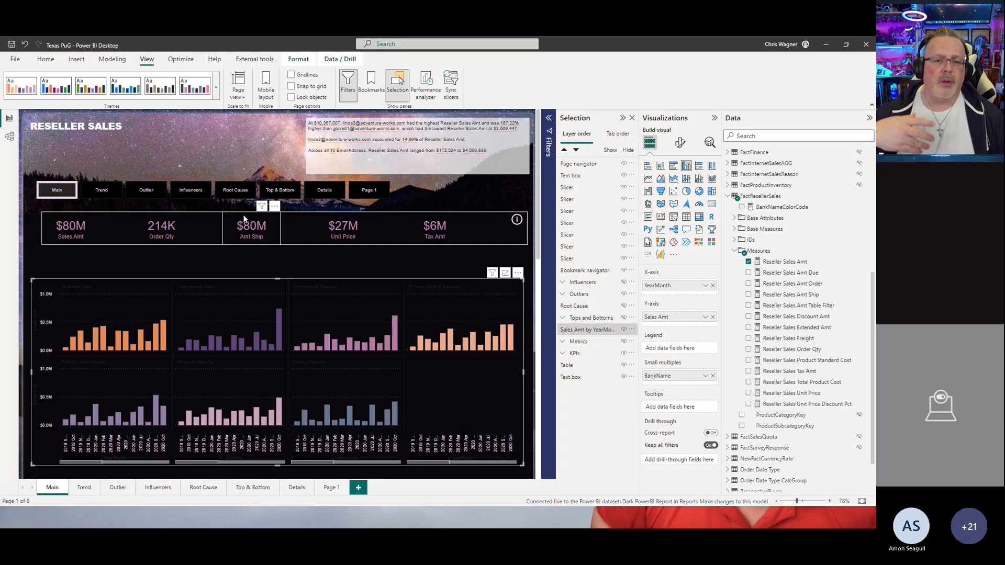
Step: On Page 1, select the grouped metrics visuals and delete them
click(332, 487)
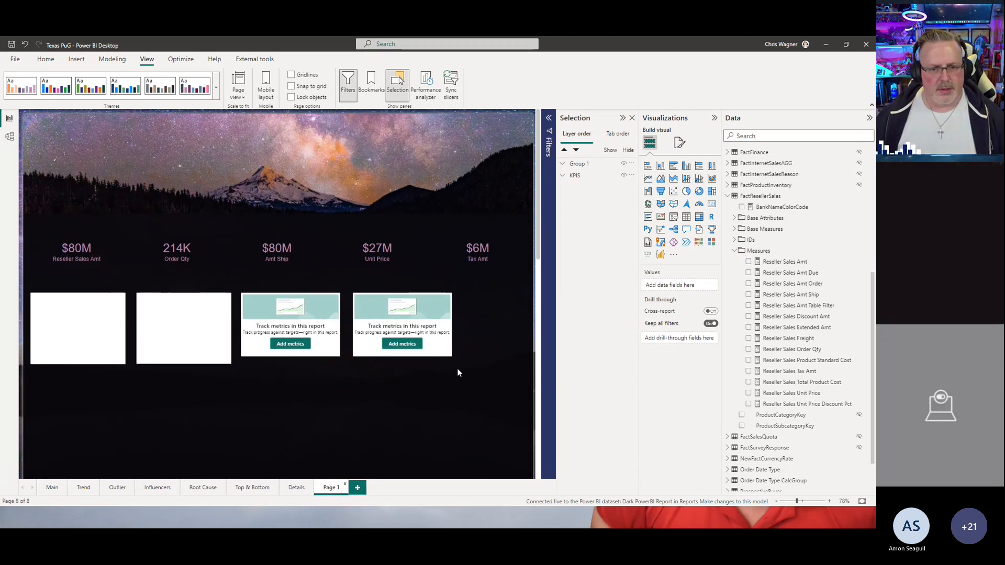
drag(475, 368, 19, 283)
key(Delete)
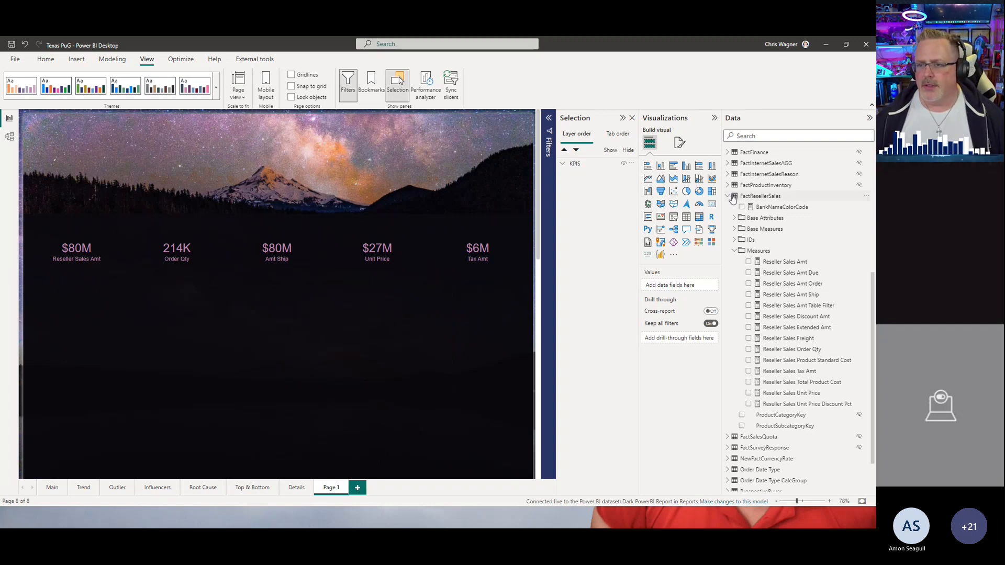
Step: Add a Reseller Sales Amt column chart and move it below the KPI cards
click(749, 262)
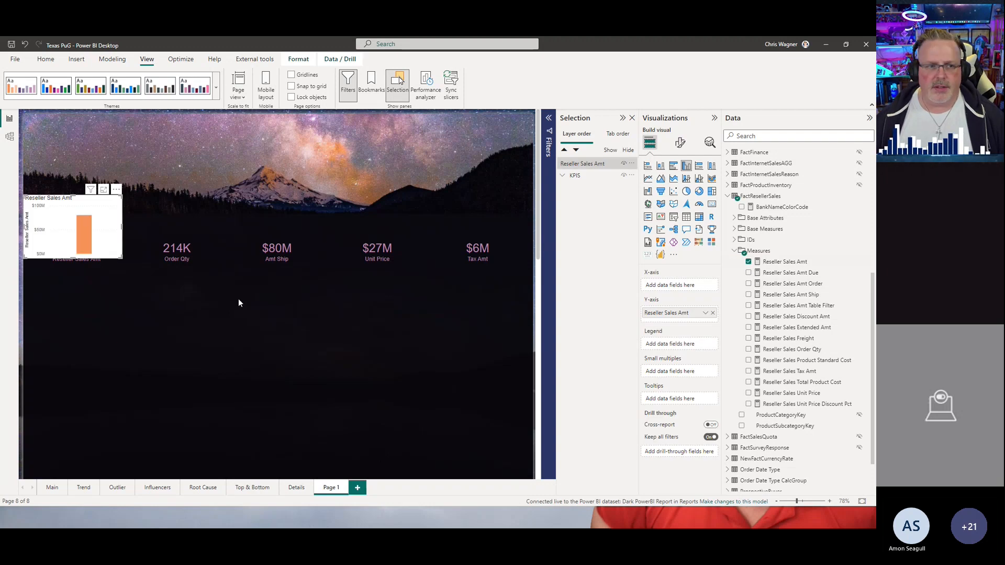
drag(117, 199, 197, 309)
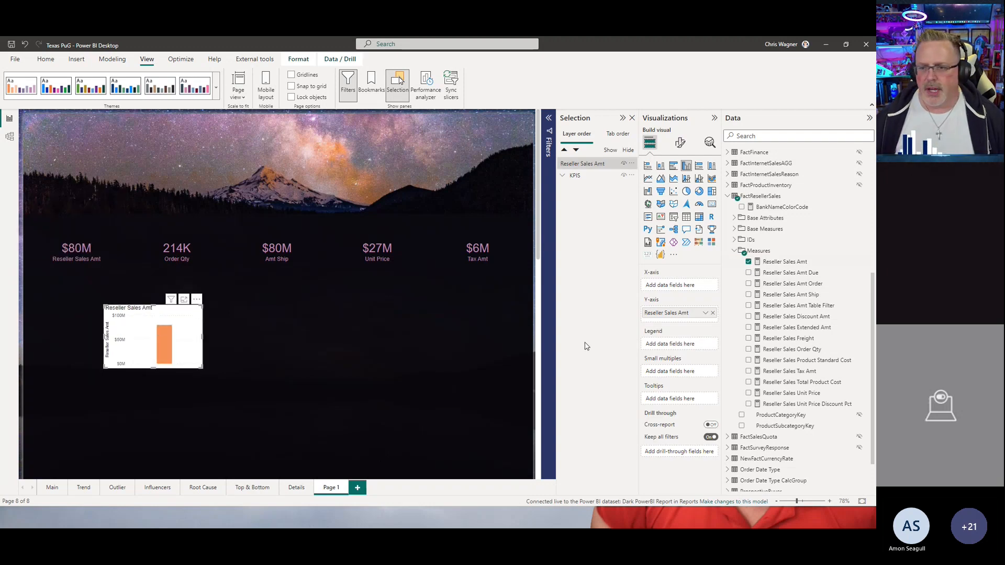
Step: Enlarge the chart and add DimReseller's BankName as its small multiples field
click(728, 197)
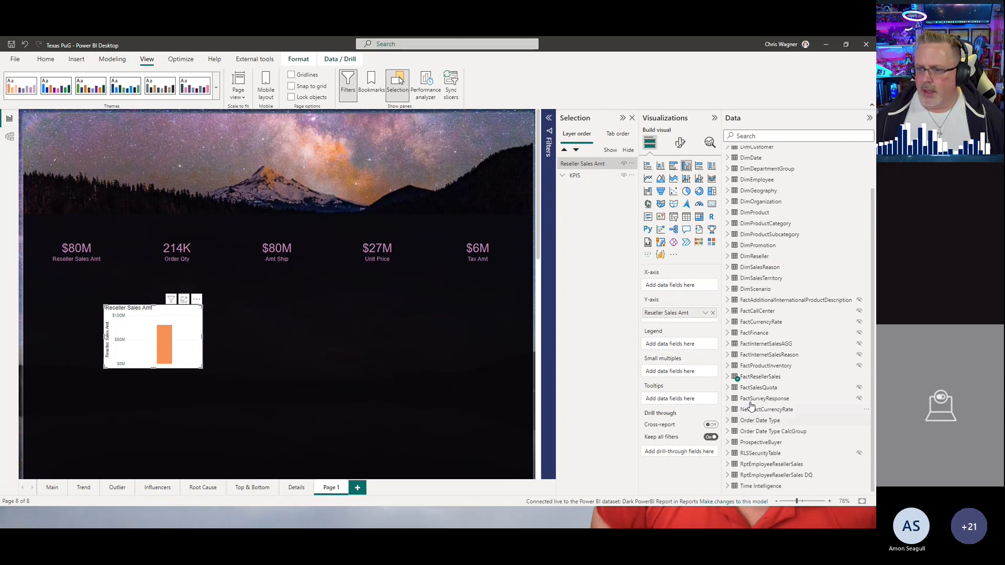
click(734, 258)
click(735, 268)
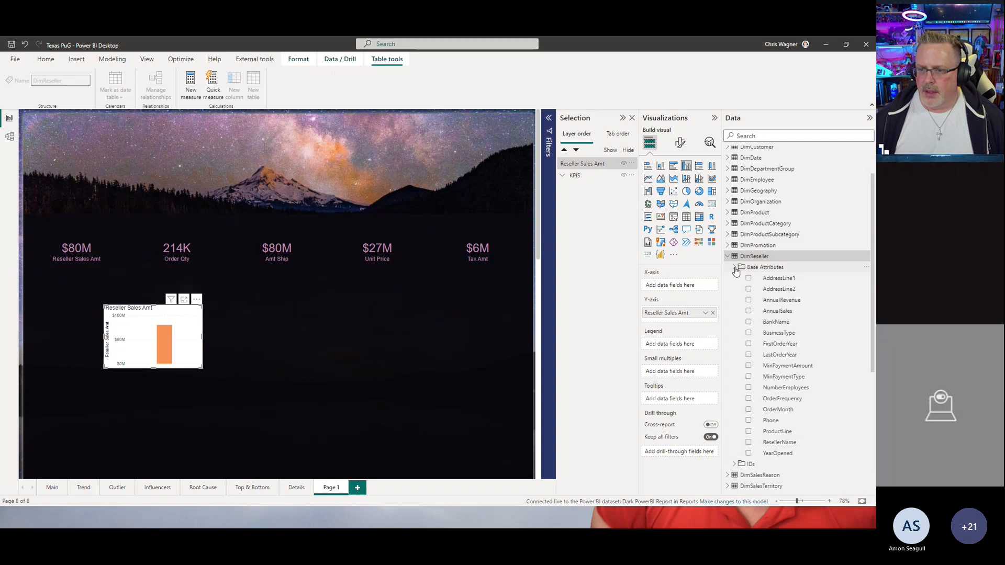
drag(774, 326, 680, 402)
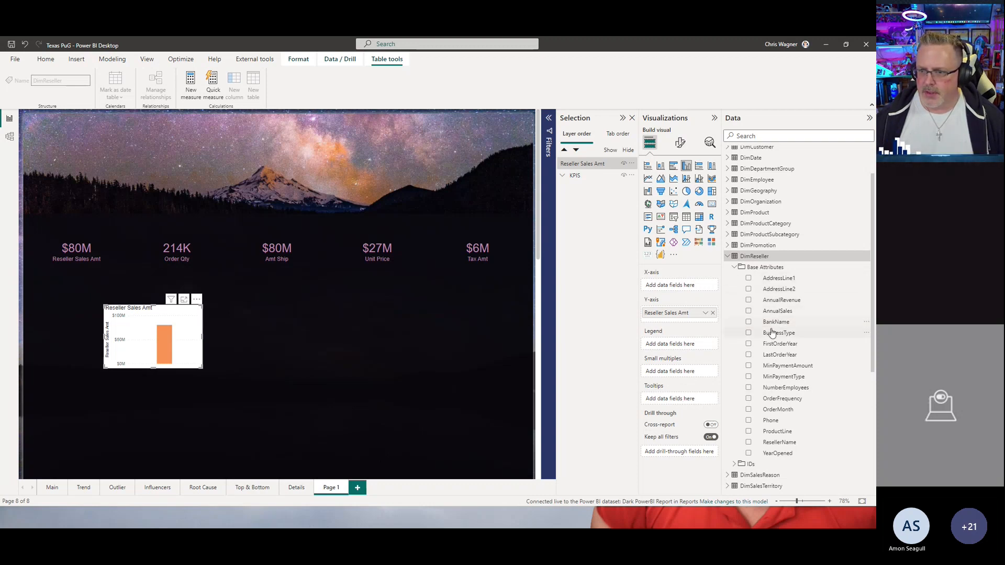
drag(771, 325, 670, 401)
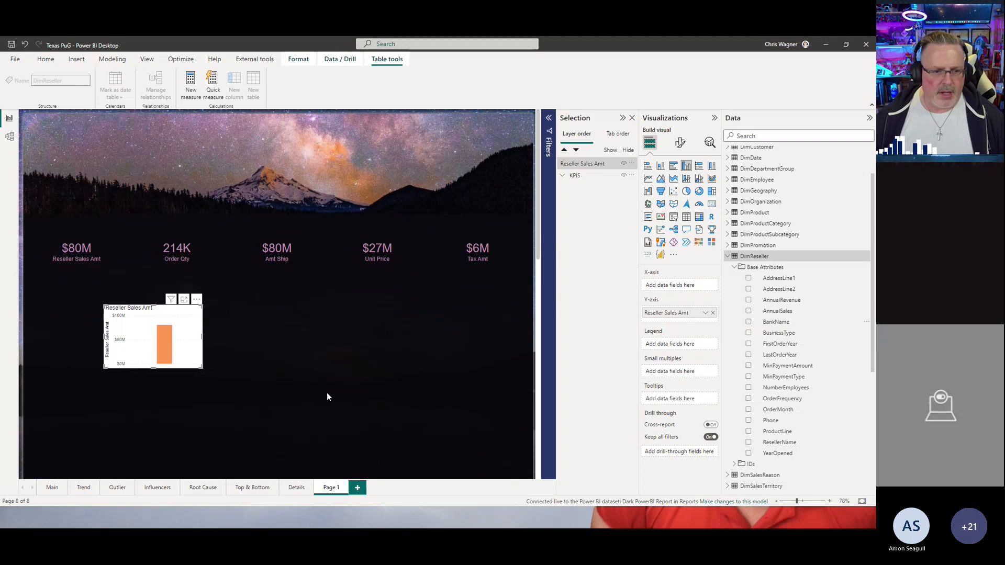
drag(199, 365, 446, 420)
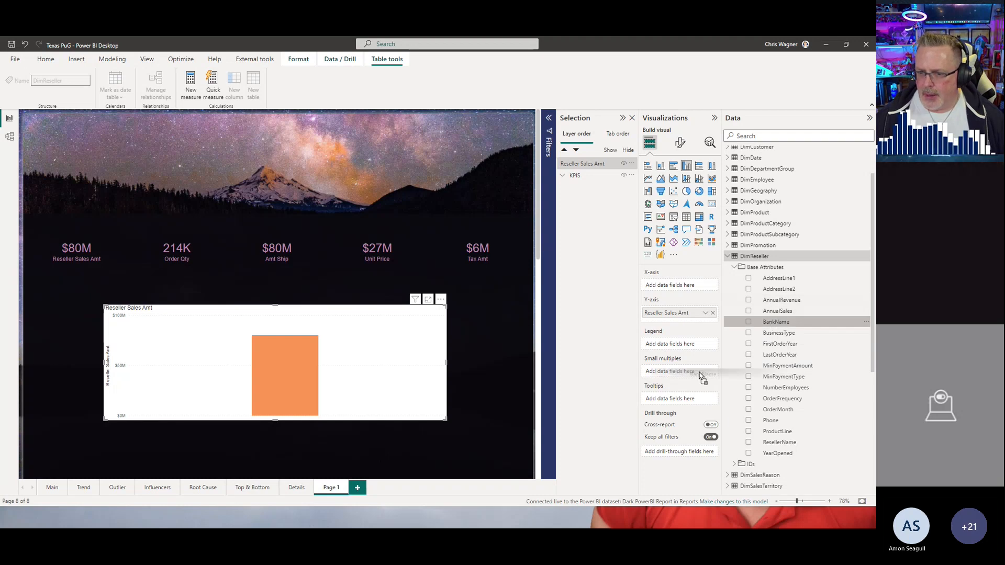
drag(770, 323, 665, 374)
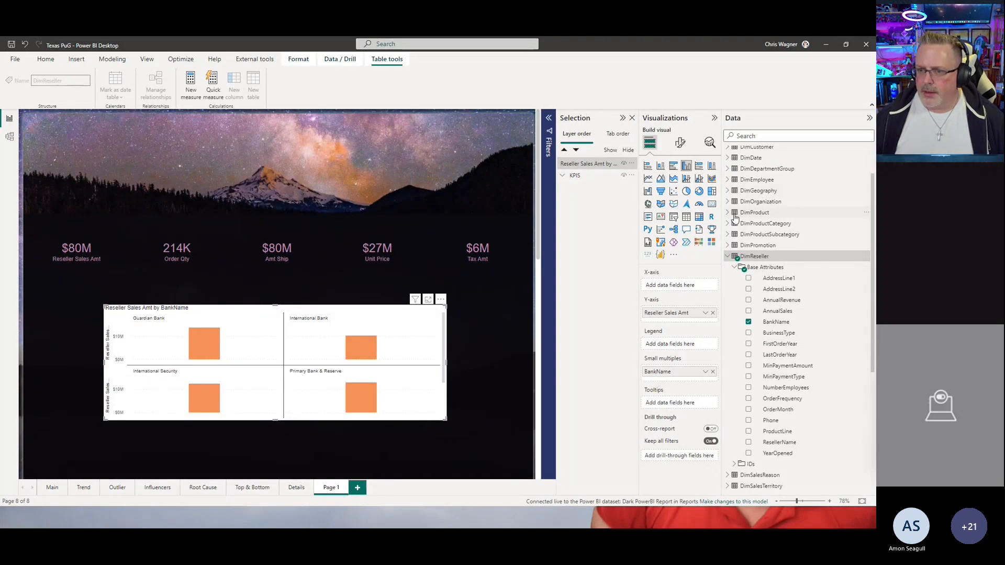
Step: Add DimDate's YearMonth to the chart's X-axis
click(727, 159)
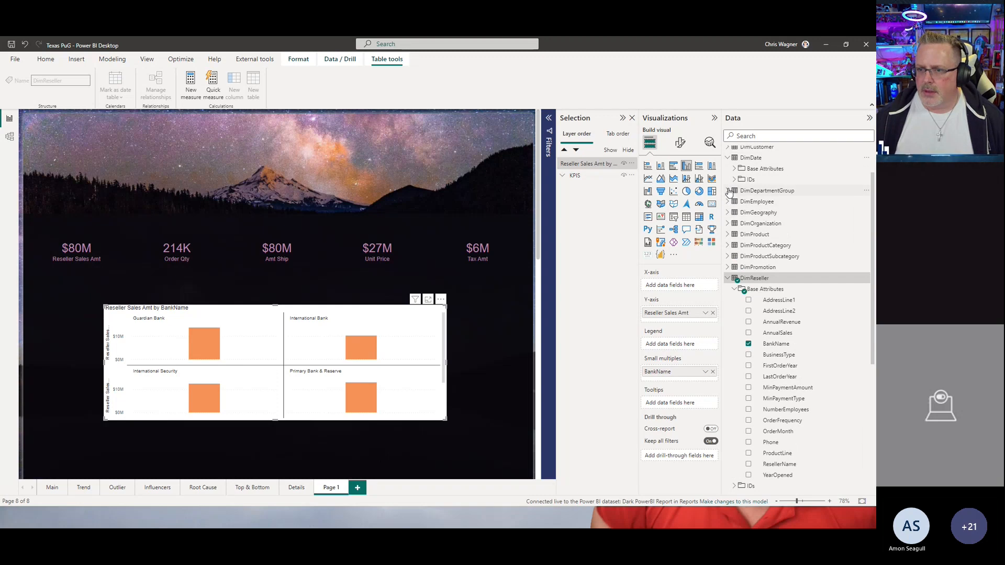
click(735, 168)
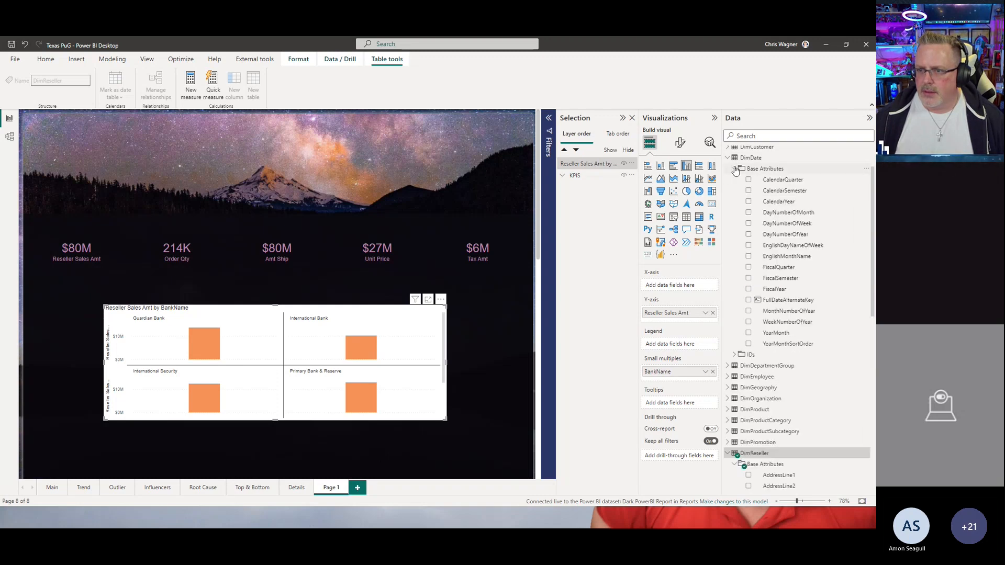
drag(776, 332, 676, 292)
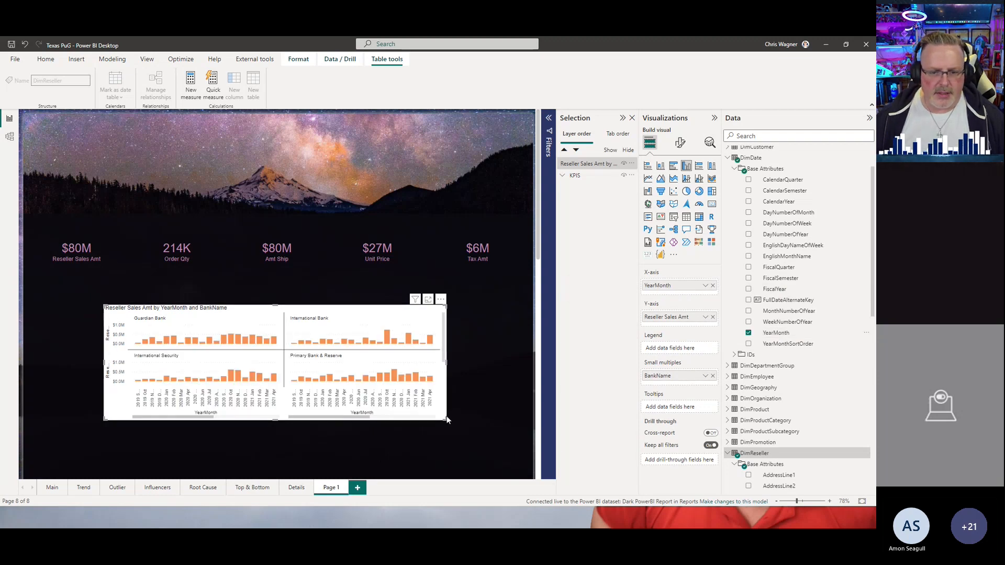
Step: Resize the small multiples chart to span the page width just below the KPI cards
drag(441, 419, 520, 425)
drag(105, 365, 37, 364)
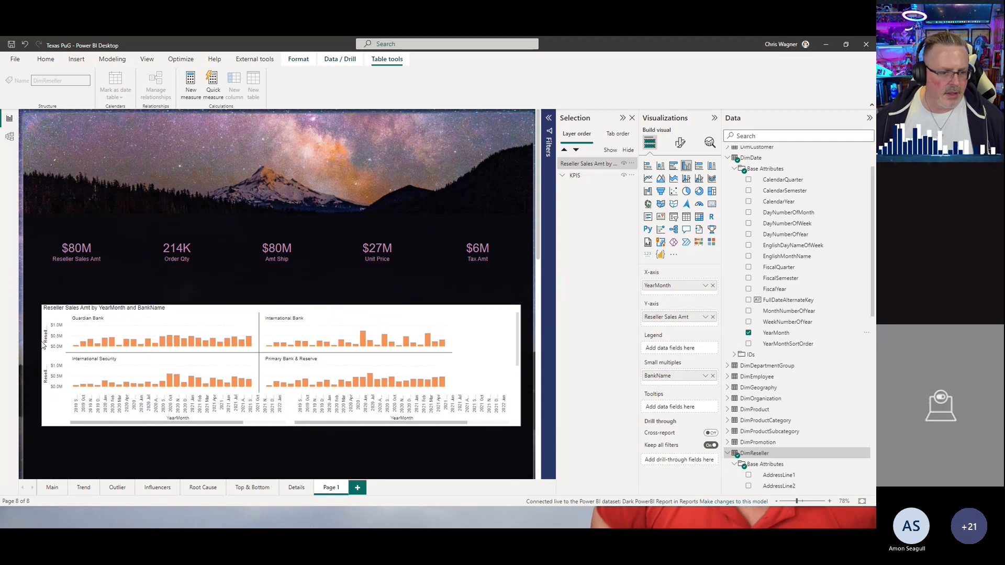
drag(279, 304, 279, 287)
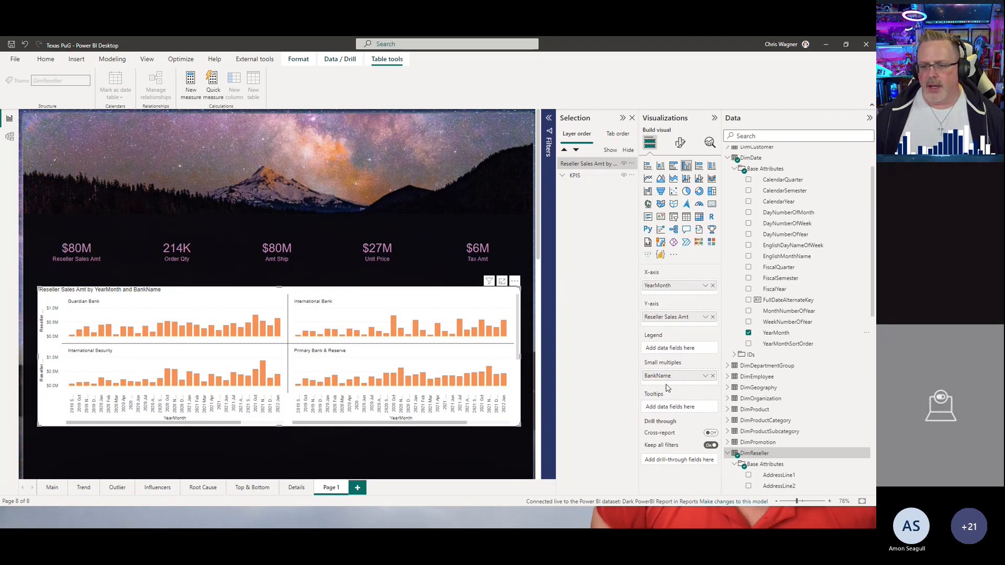
Step: Color the chart's columns by field value, basing them on FactResellerSales' BankNameColorCode
click(681, 147)
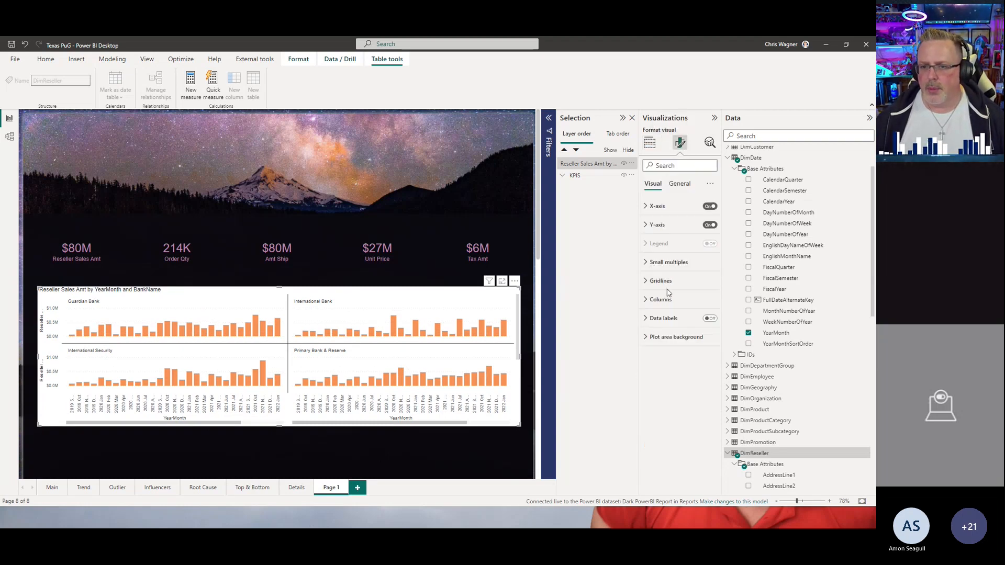
click(659, 300)
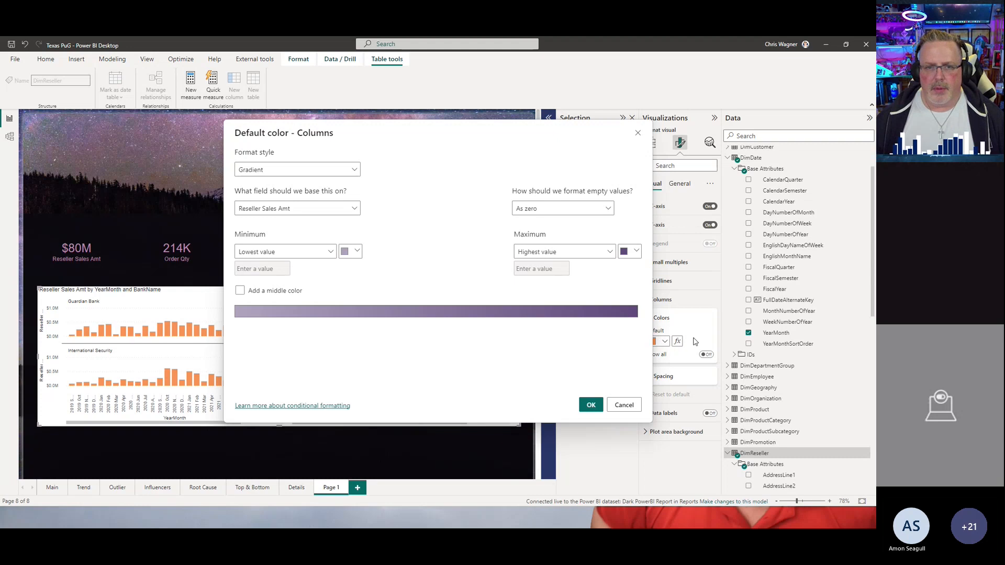
click(347, 172)
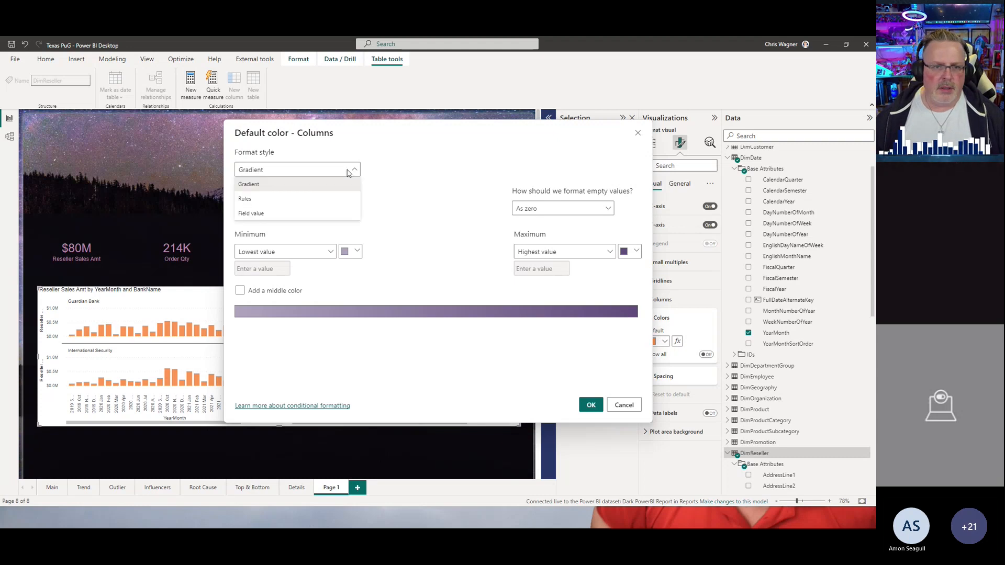
click(247, 213)
click(355, 211)
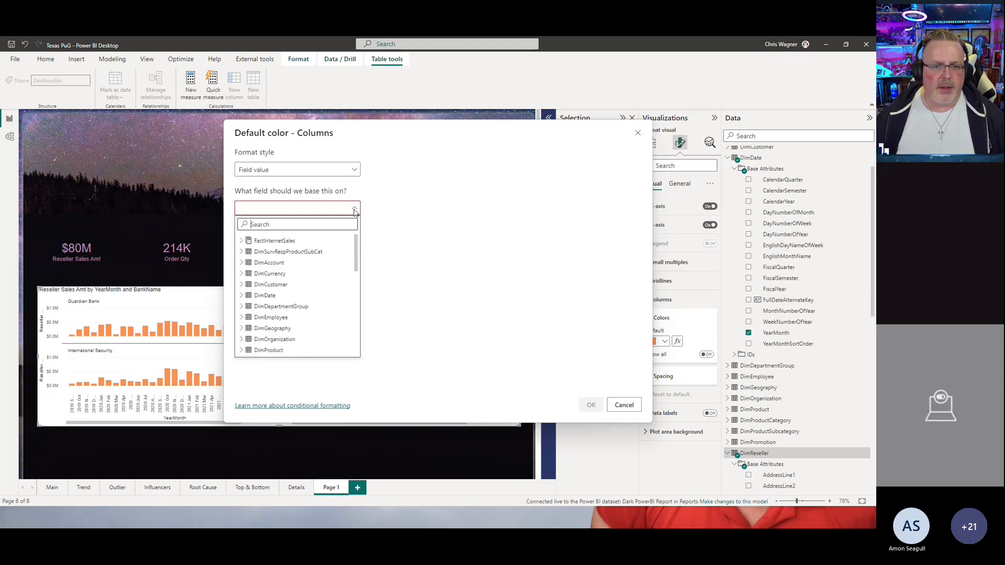
scroll(356, 281, down, 3)
scroll(353, 303, down, 5)
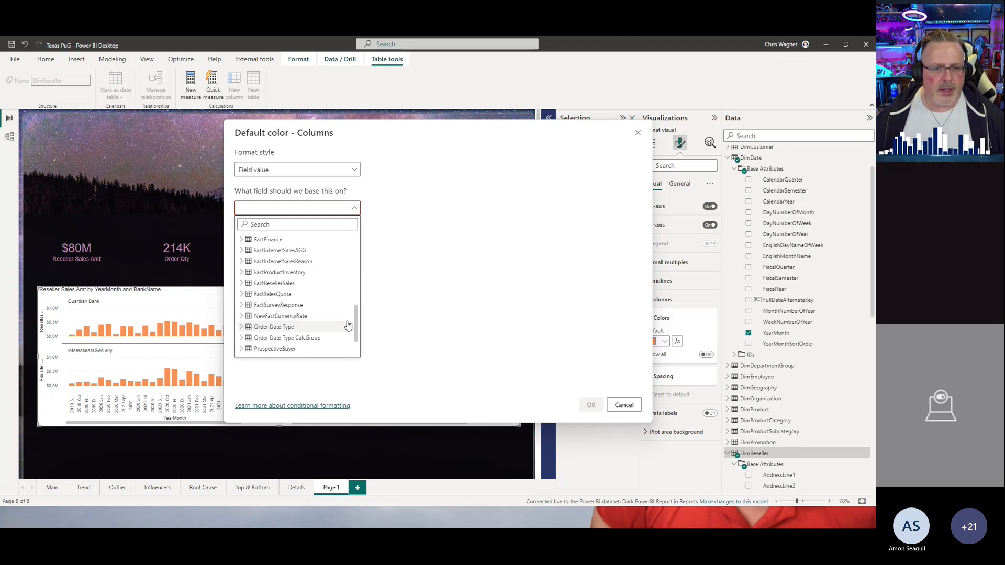
click(242, 283)
click(268, 294)
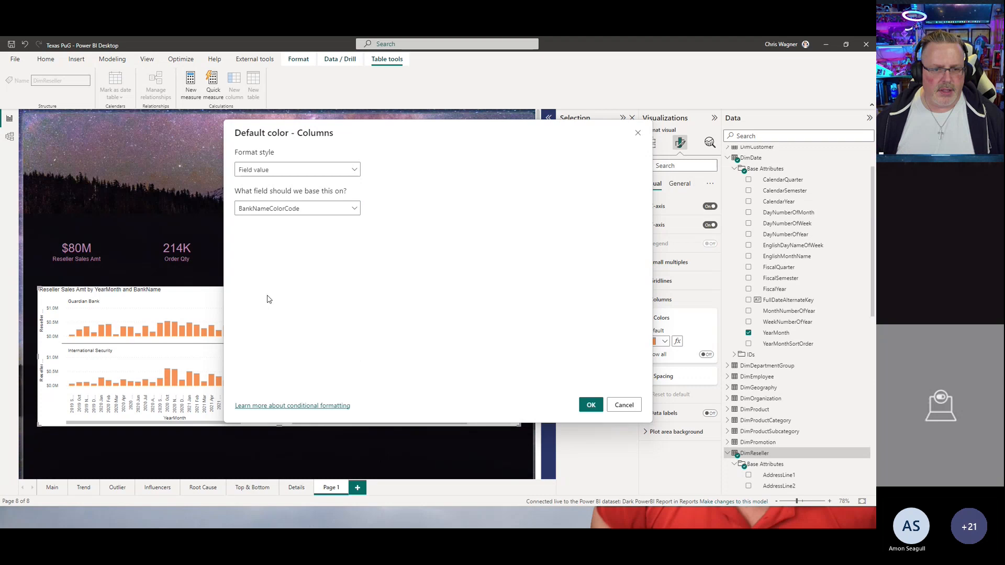
click(591, 405)
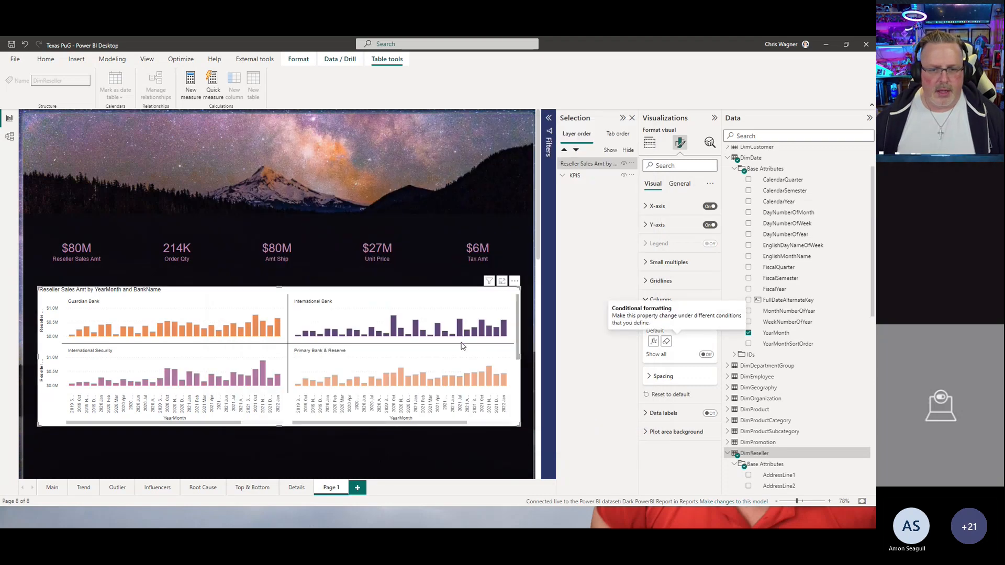
Step: Set the small multiples layout to 2 rows and 4 columns
click(658, 263)
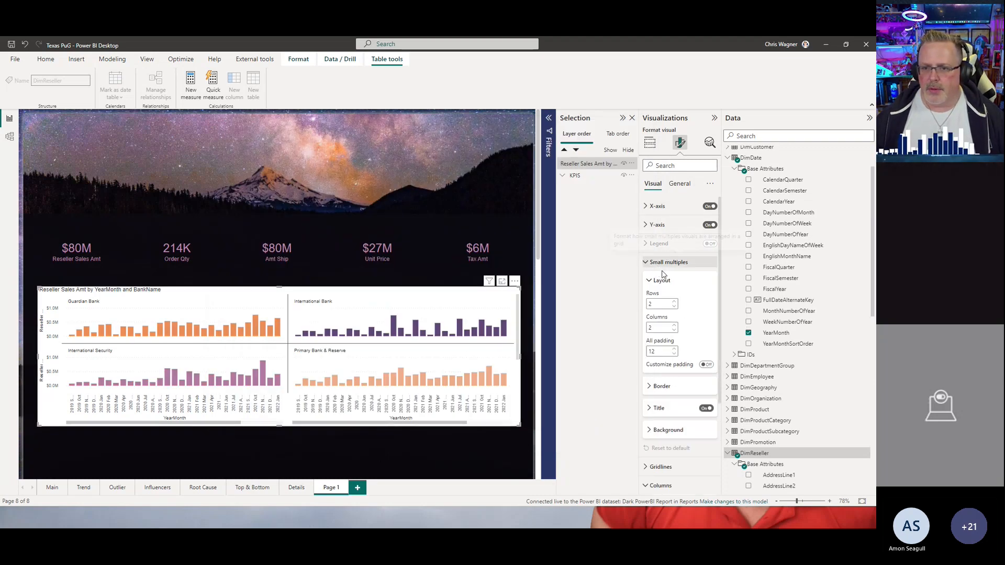
click(674, 306)
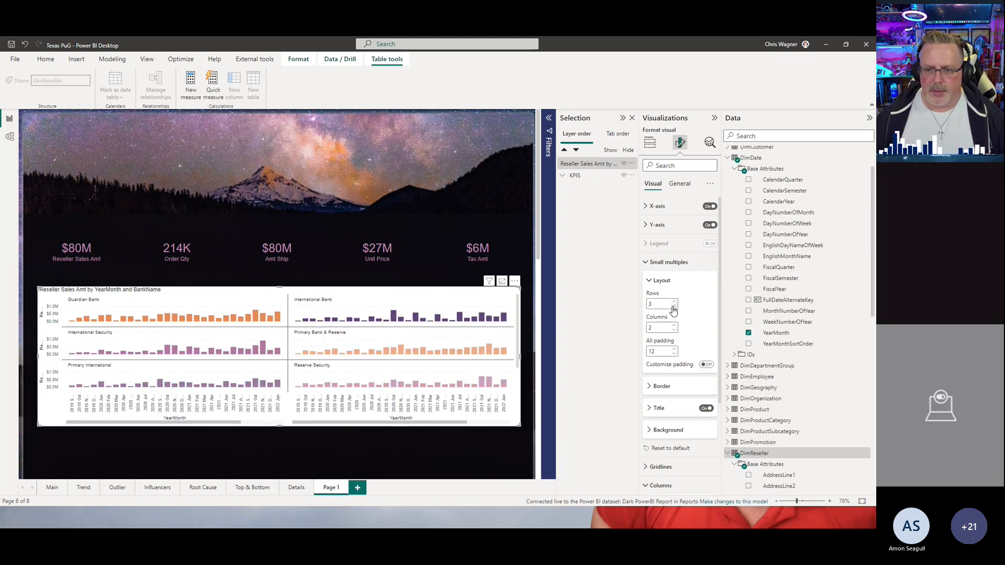
click(674, 326)
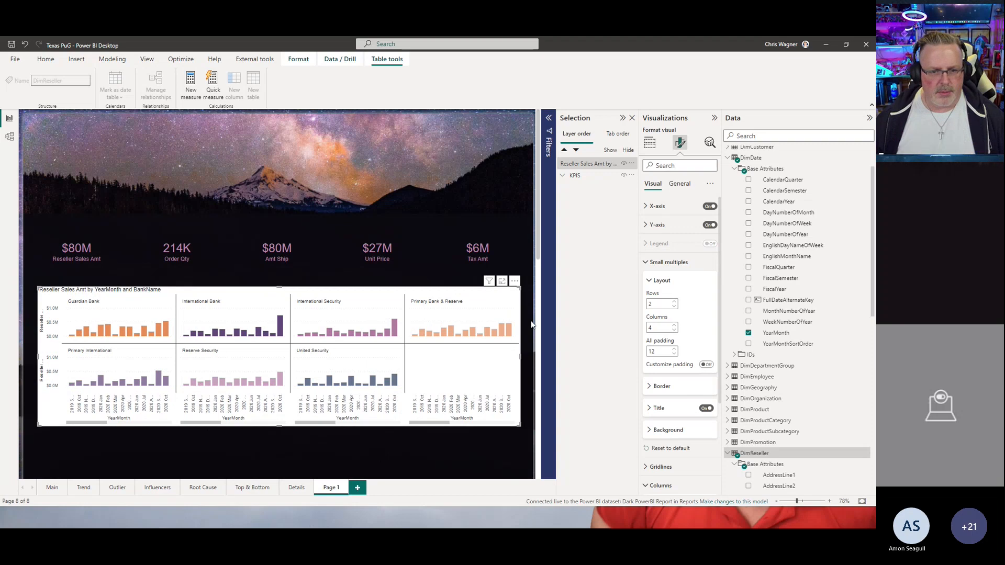
Step: Turn off the chart's background effect and nudge its frame slightly
click(679, 186)
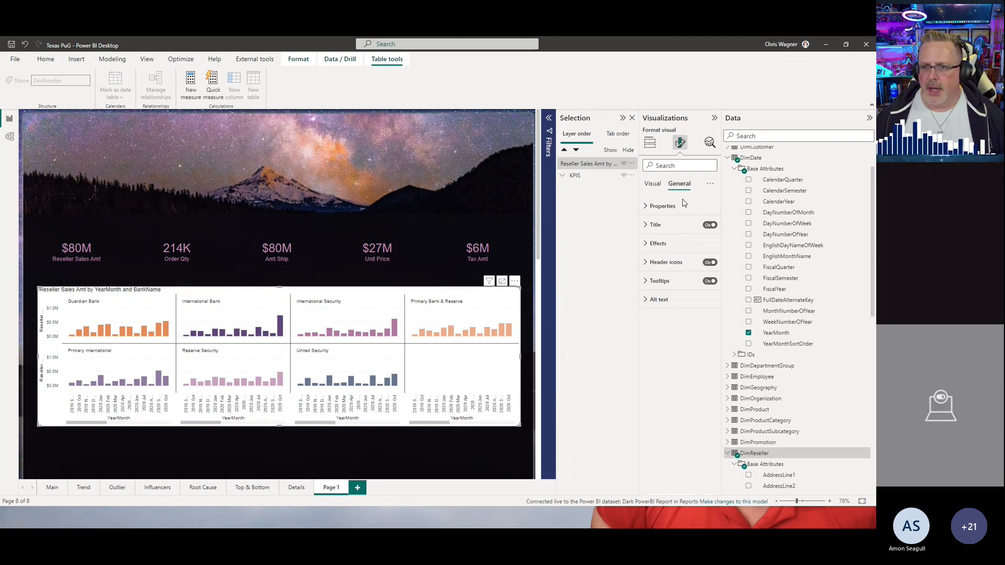
click(658, 244)
click(706, 261)
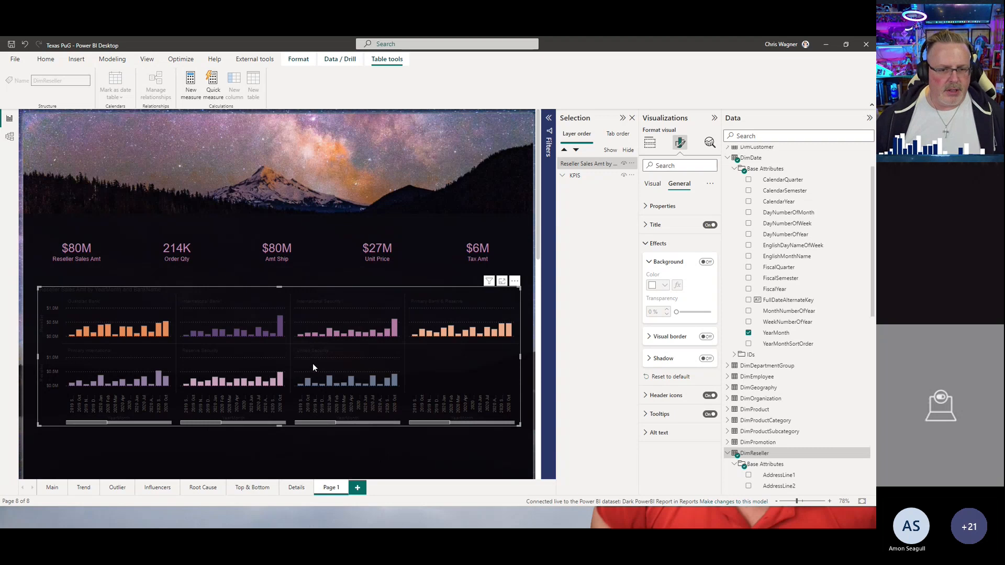
drag(325, 424, 300, 417)
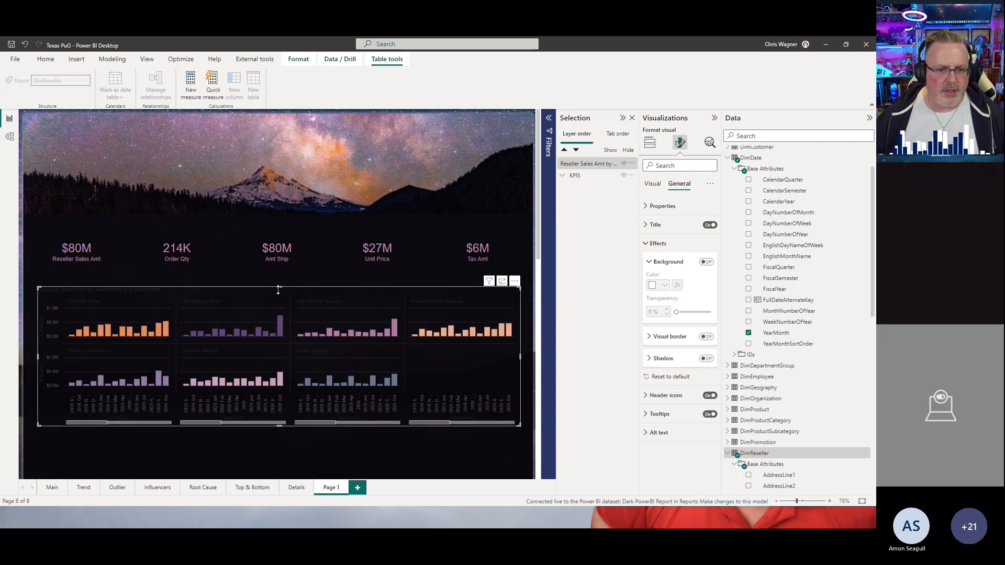
drag(275, 287, 278, 287)
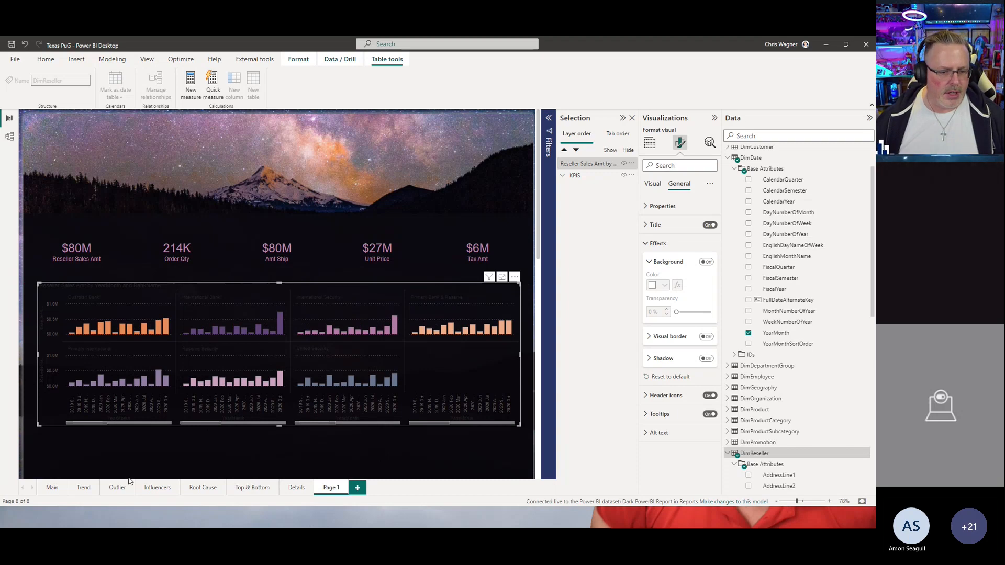
Step: Copy the small multiples chart from the Main page
click(51, 488)
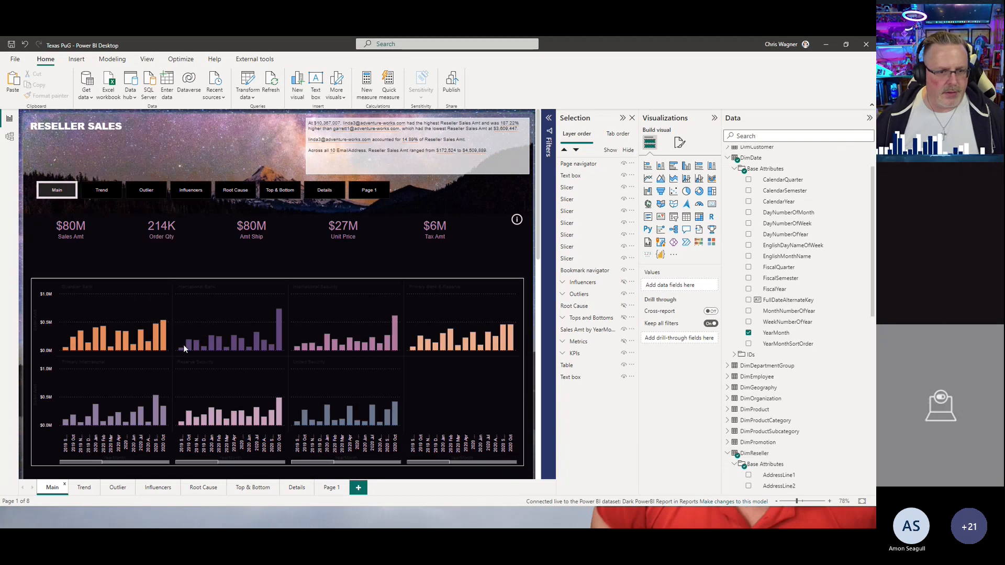
click(222, 281)
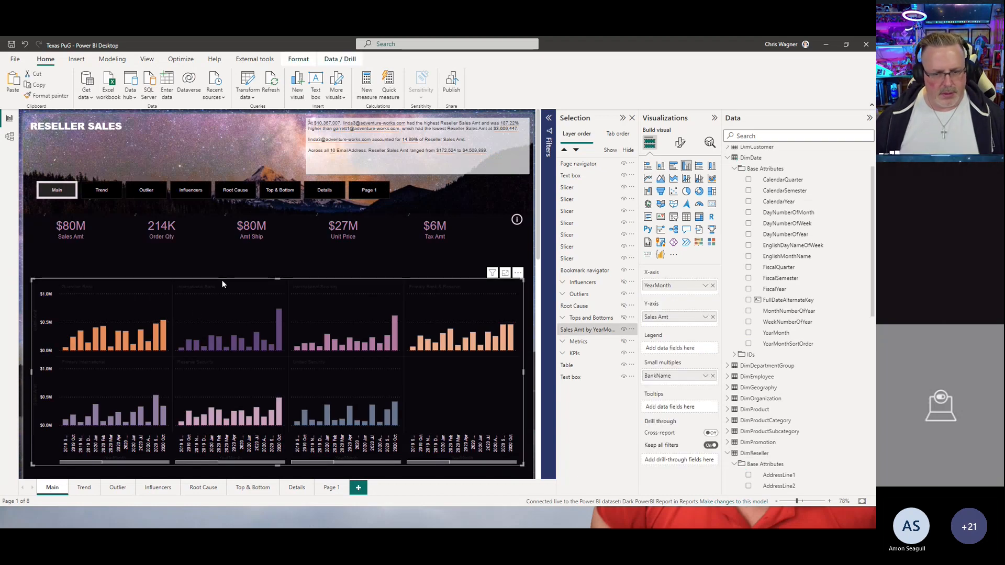
Step: Replace the chart on Page 1 with the copied Main page chart
click(330, 489)
click(341, 426)
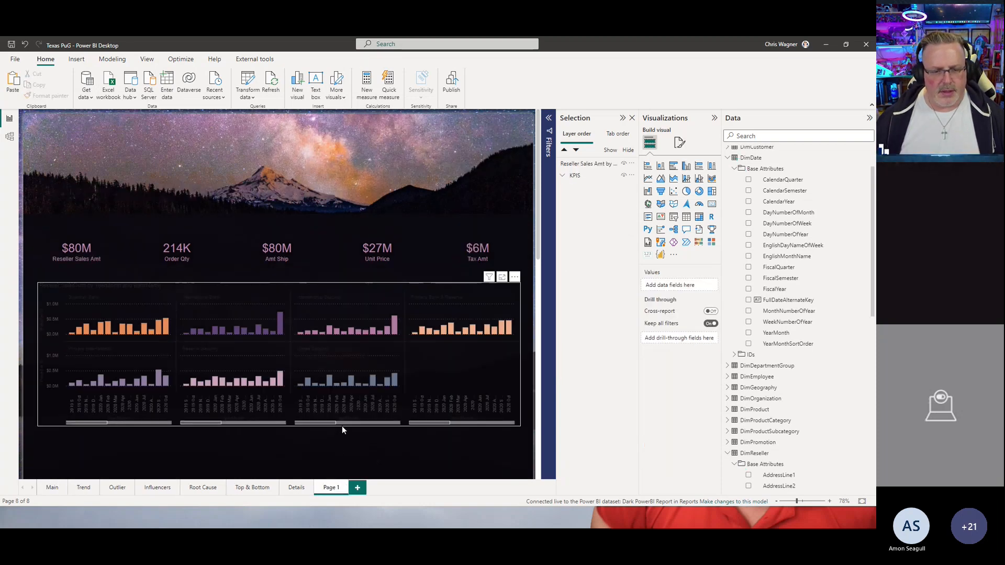
key(Delete)
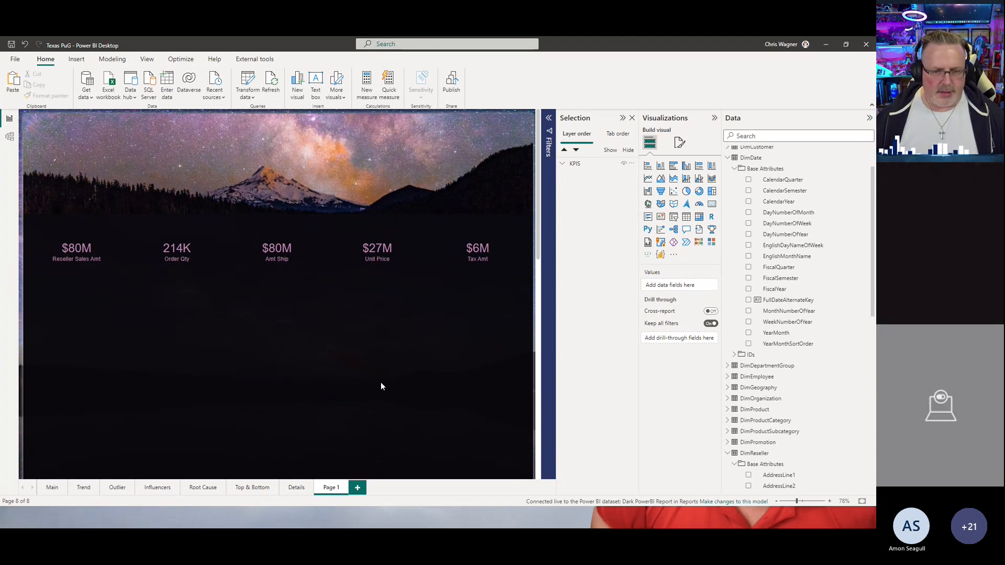
key(ctrl+z)
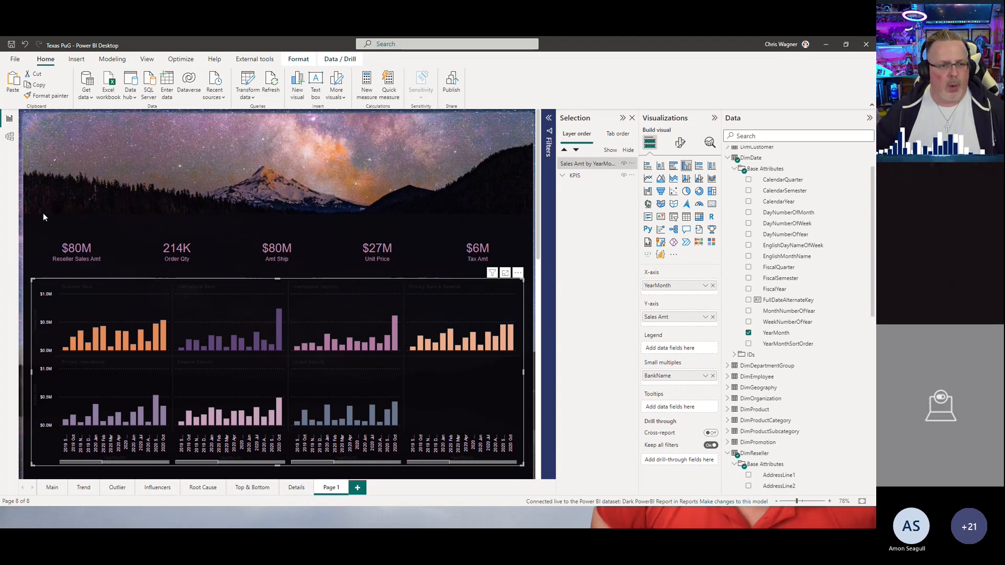
Step: Move the KPI cards and the small multiples chart up toward the mountains
drag(67, 218, 68, 204)
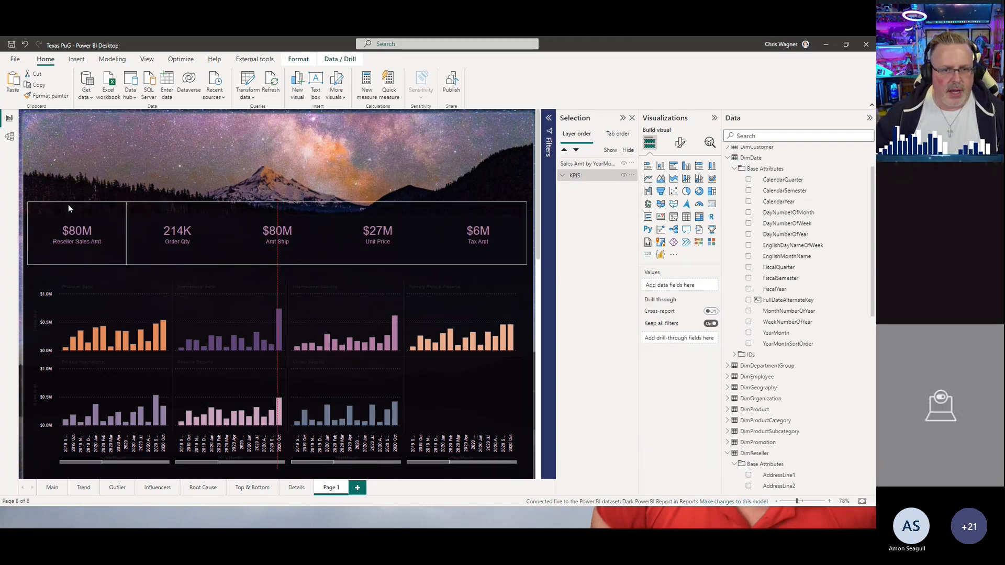
drag(86, 287, 93, 272)
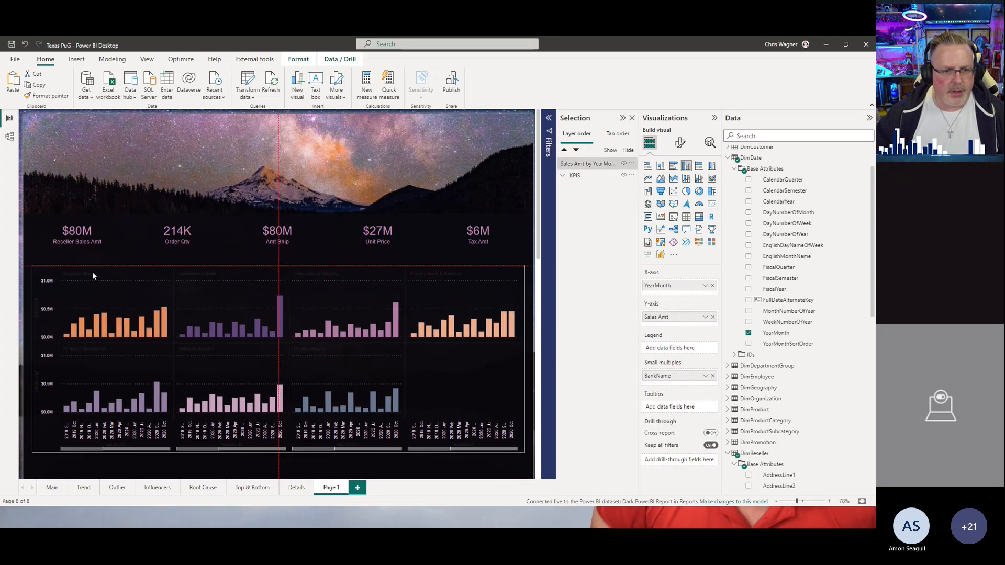
scroll(438, 158, down, 5)
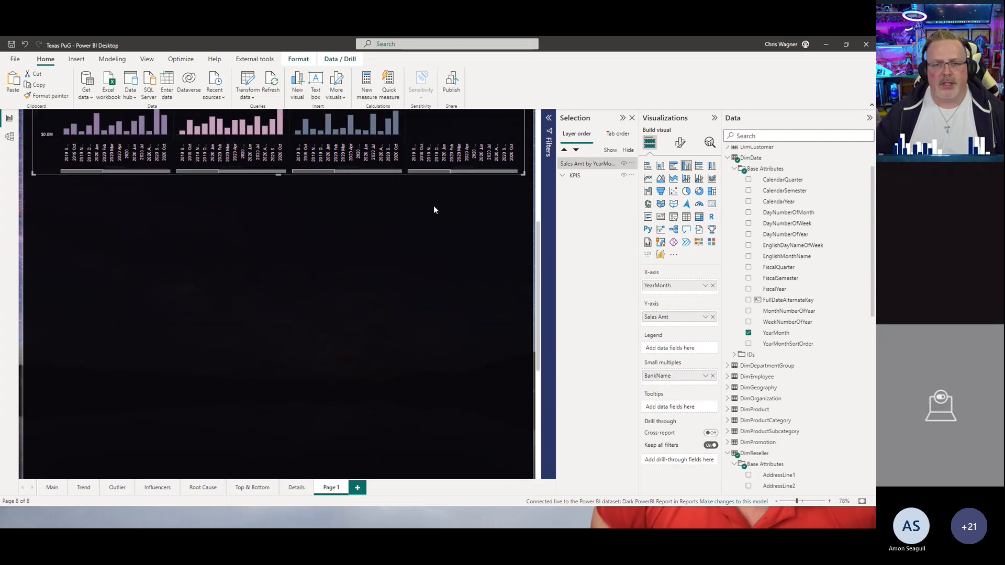
scroll(434, 205, up, 3)
scroll(397, 237, down, 1)
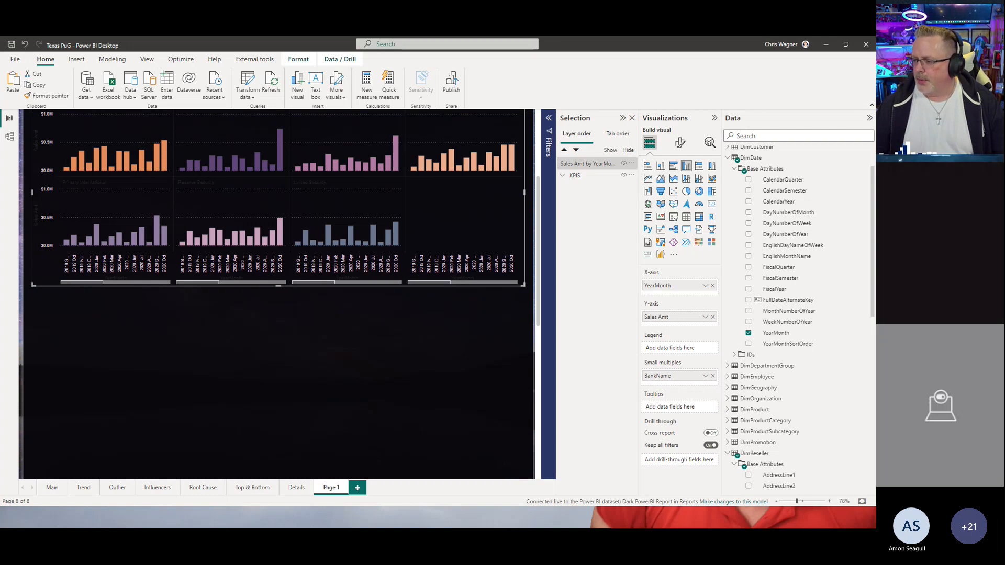
key(alt+Tab)
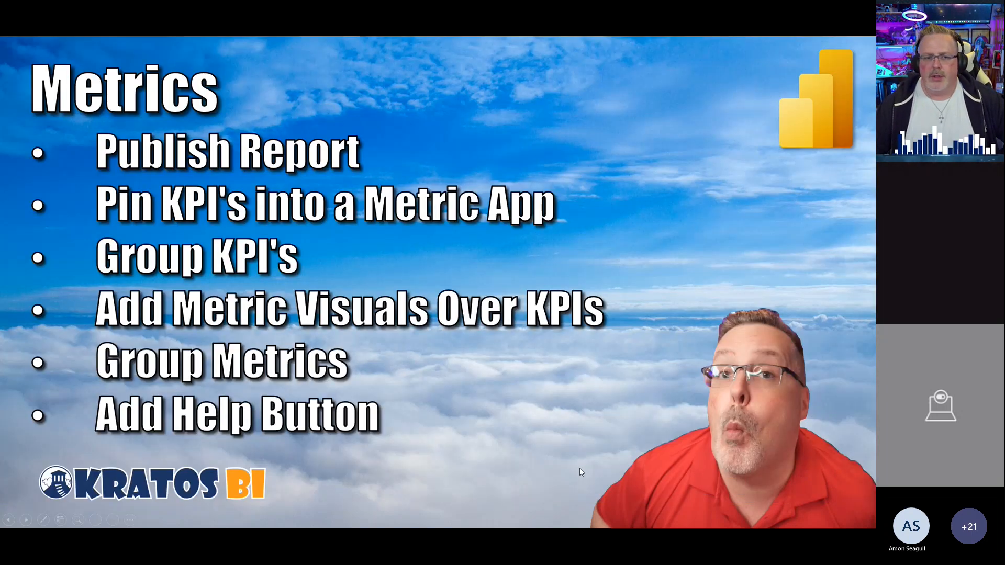
key(Right)
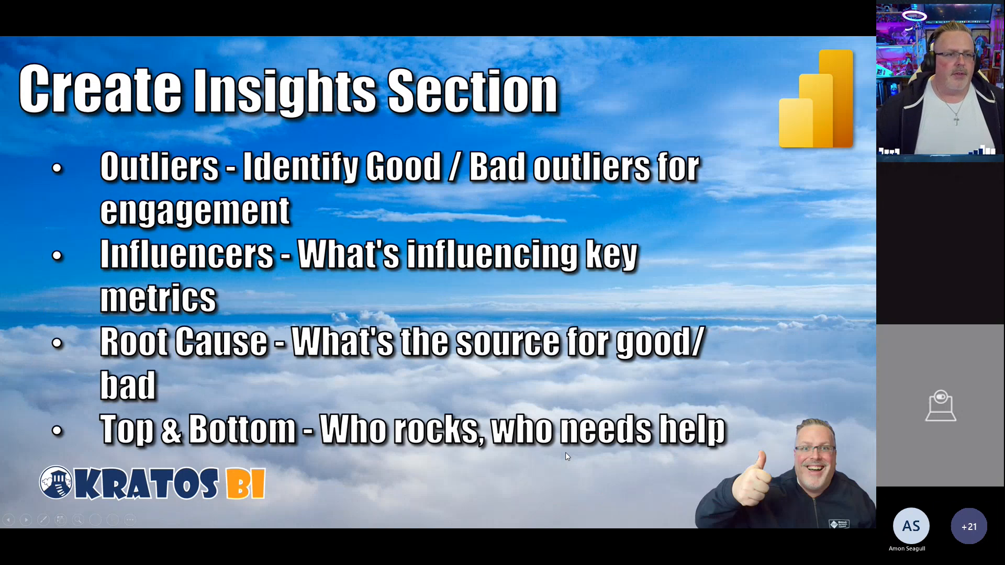
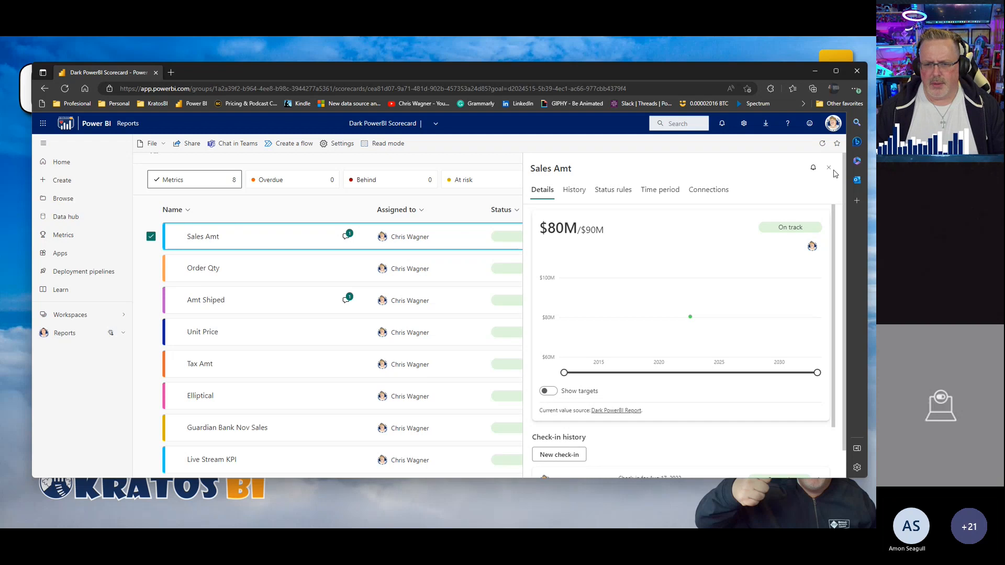
Step: Close the Sales Amt metric details in the scorecard and switch back to Power BI Desktop
click(829, 168)
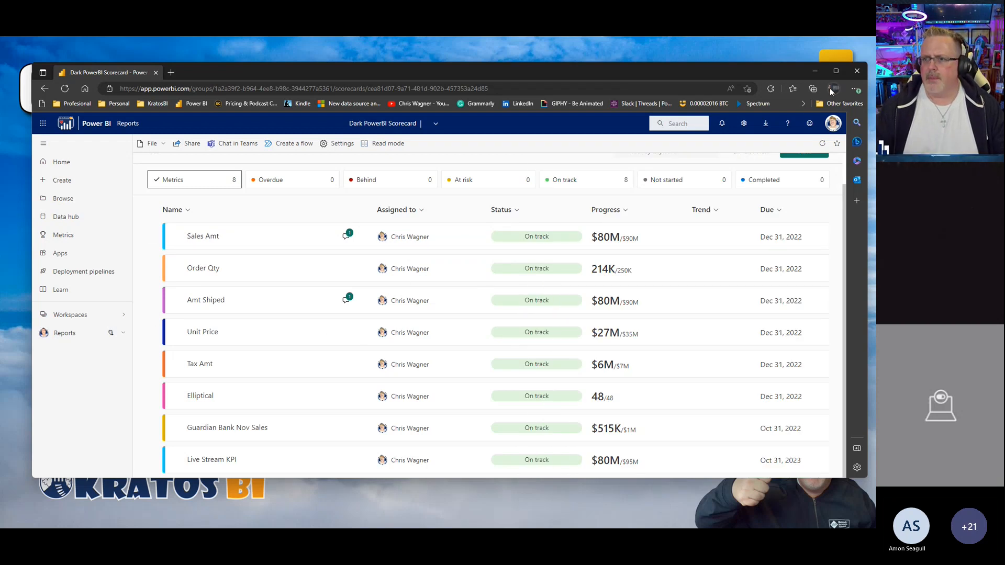
click(836, 70)
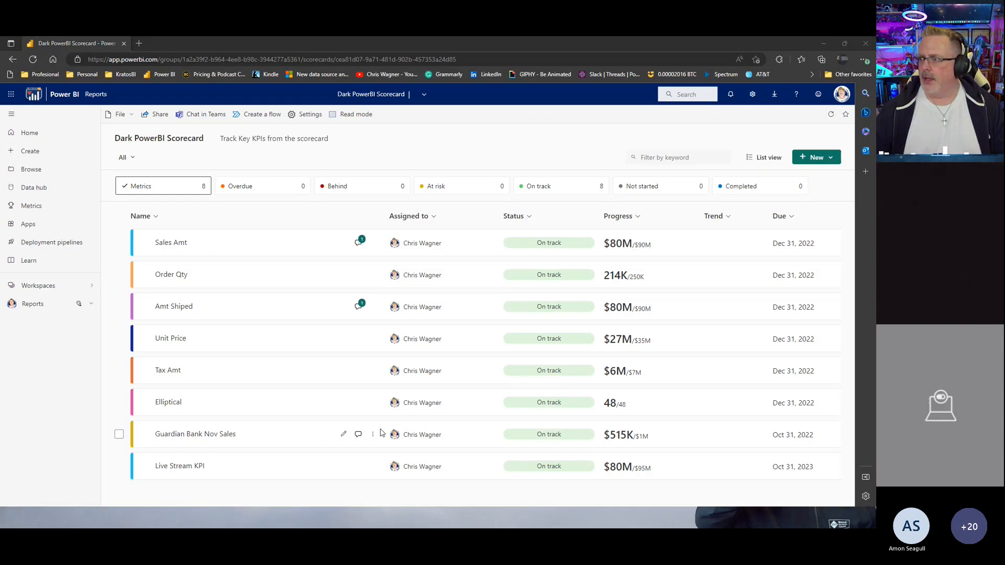
key(alt+Tab)
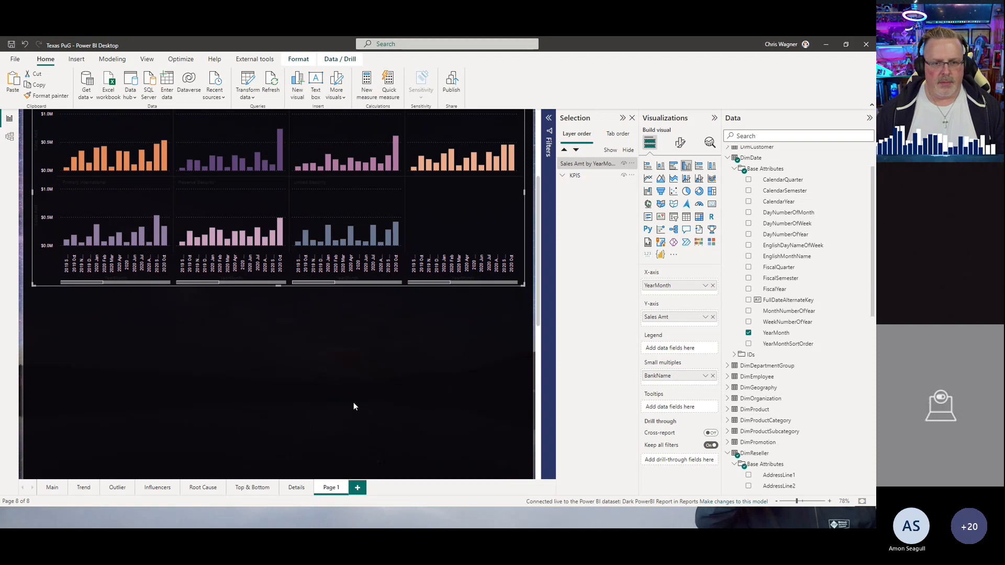
Step: Add a new report page with a Metrics visual listing the Dark PowerBI Scorecard metrics
scroll(294, 308, up, 3)
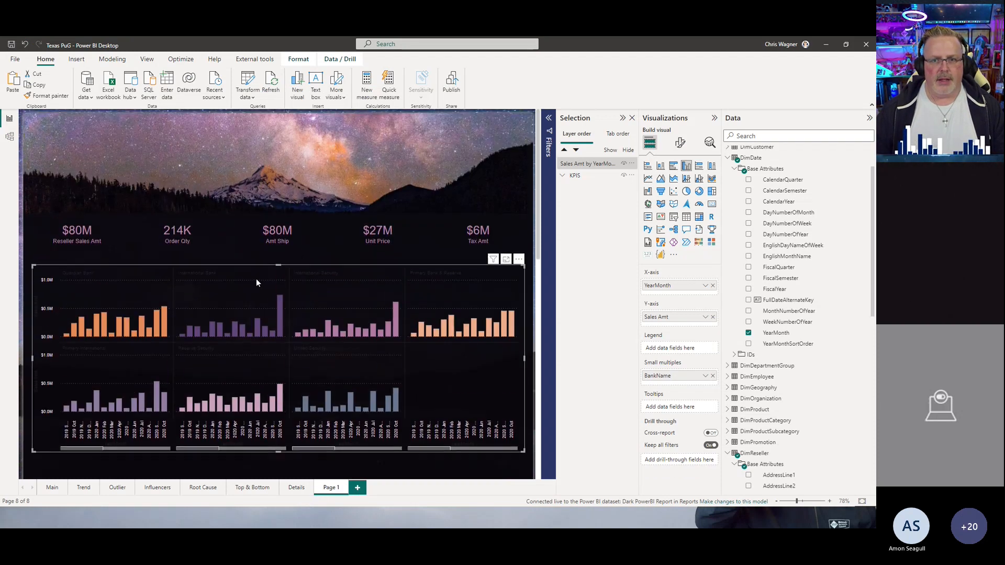
click(361, 491)
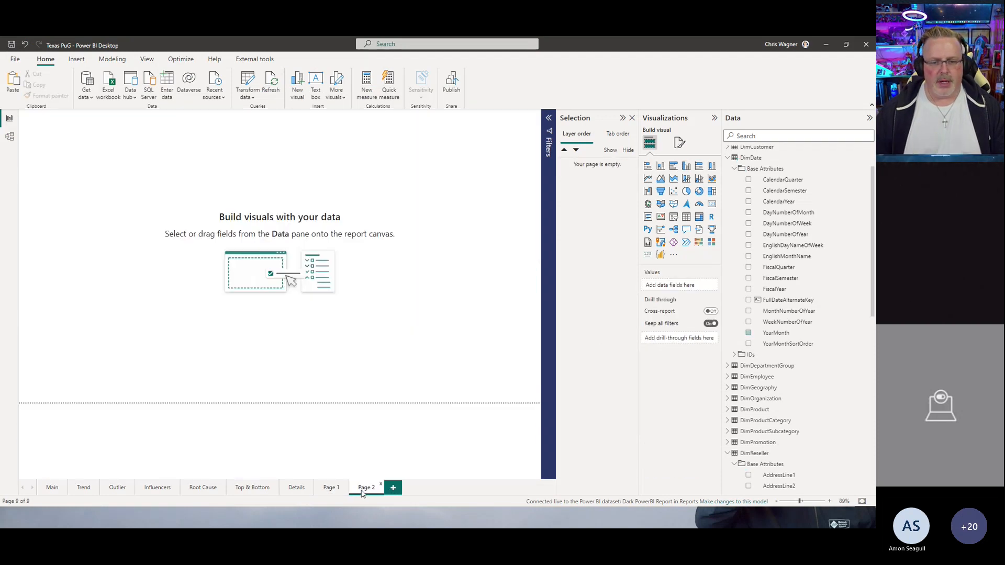
click(712, 229)
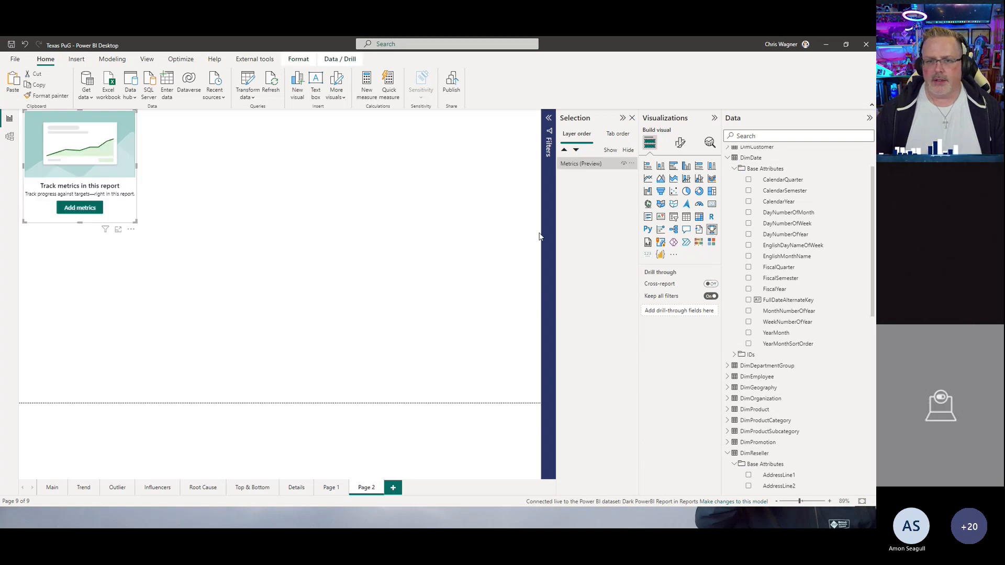
click(80, 211)
click(280, 277)
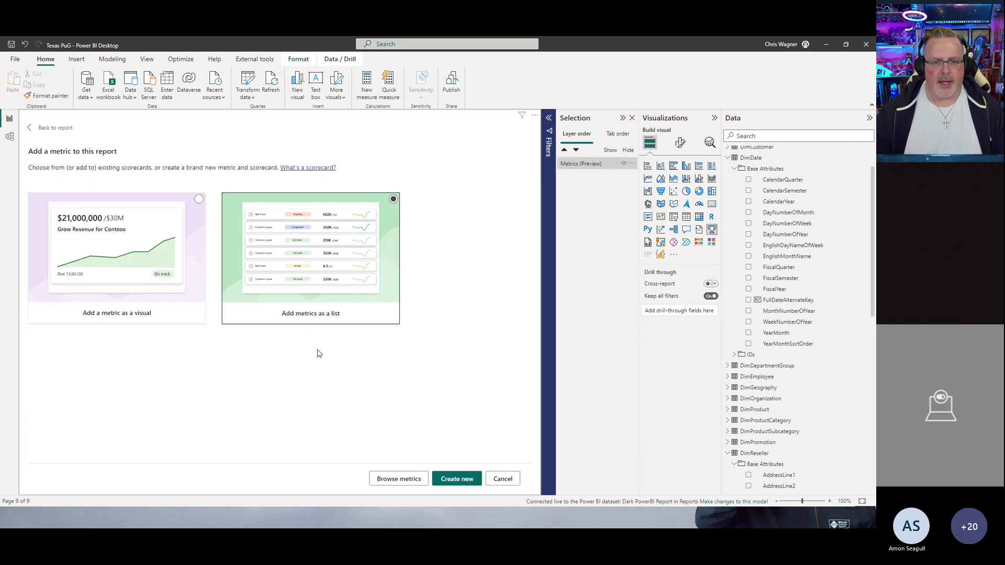
click(411, 476)
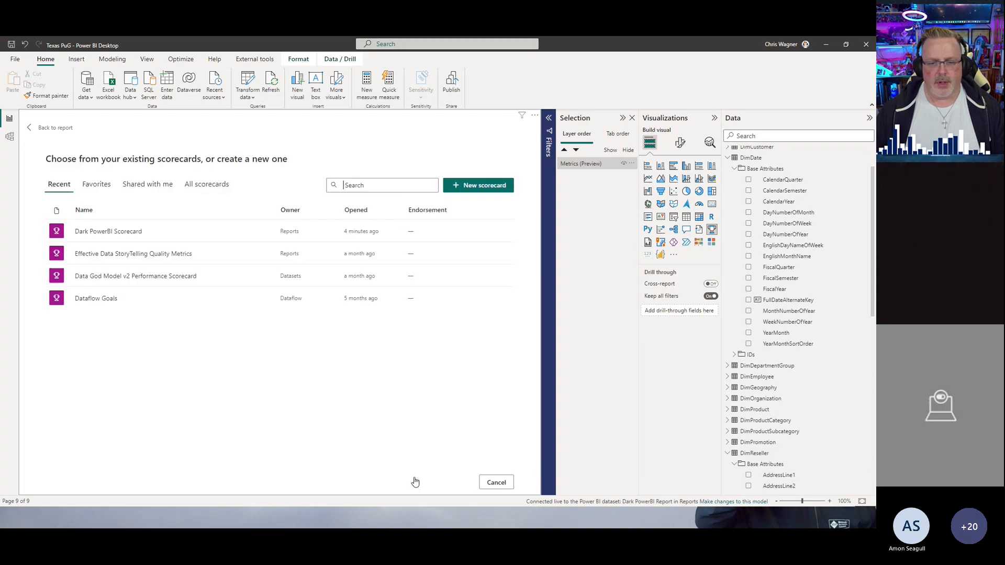
click(126, 234)
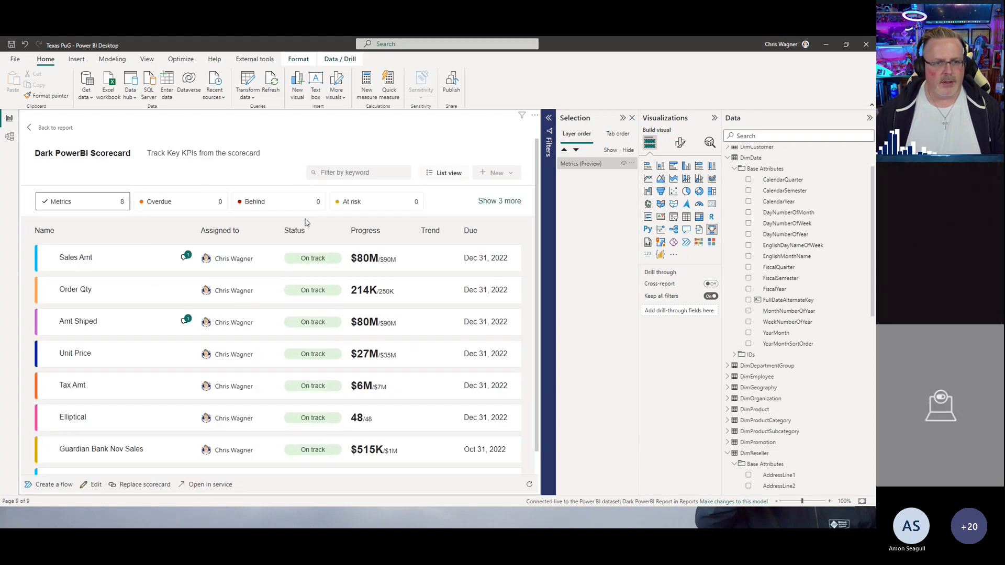
Step: Return to the report and enlarge the scorecard visual to fill the upper part of the page
scroll(287, 235, down, 1)
scroll(256, 297, up, 1)
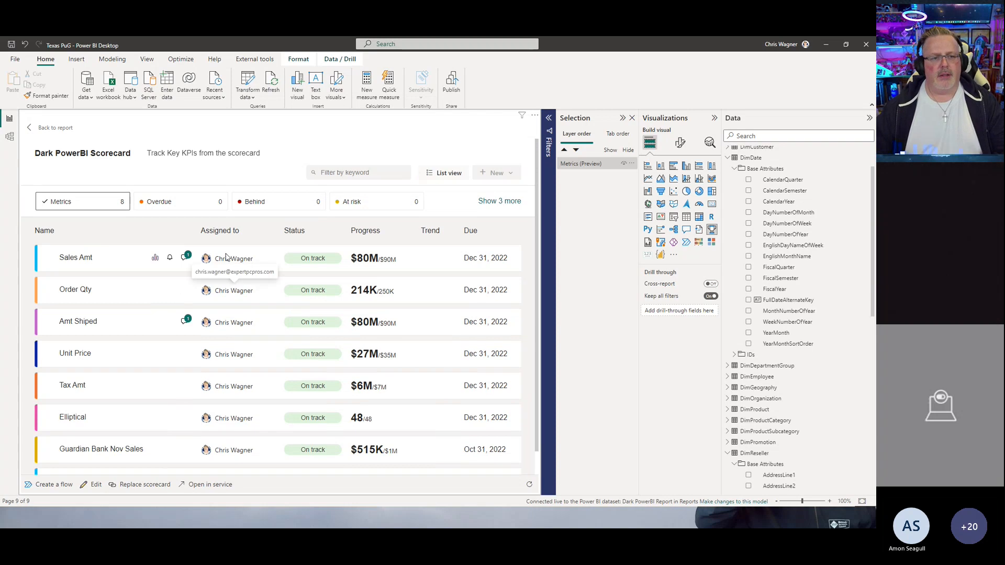
scroll(251, 278, down, 1)
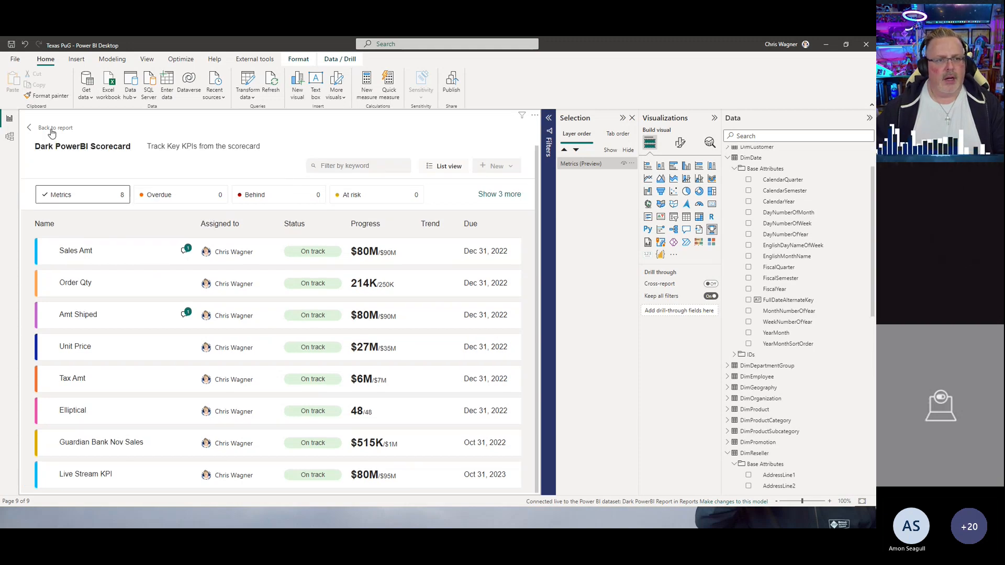
click(51, 129)
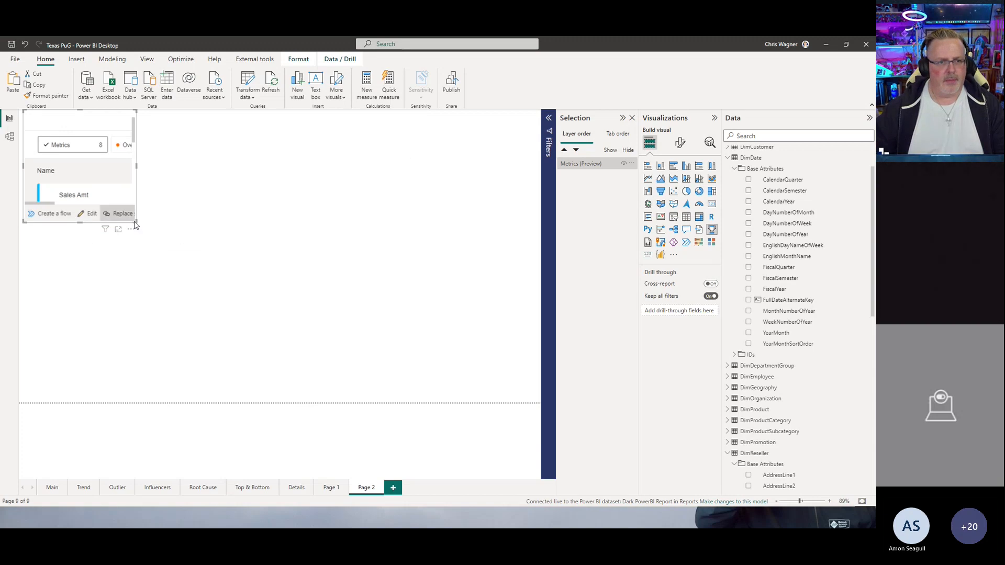
drag(137, 223, 377, 319)
drag(430, 339, 518, 404)
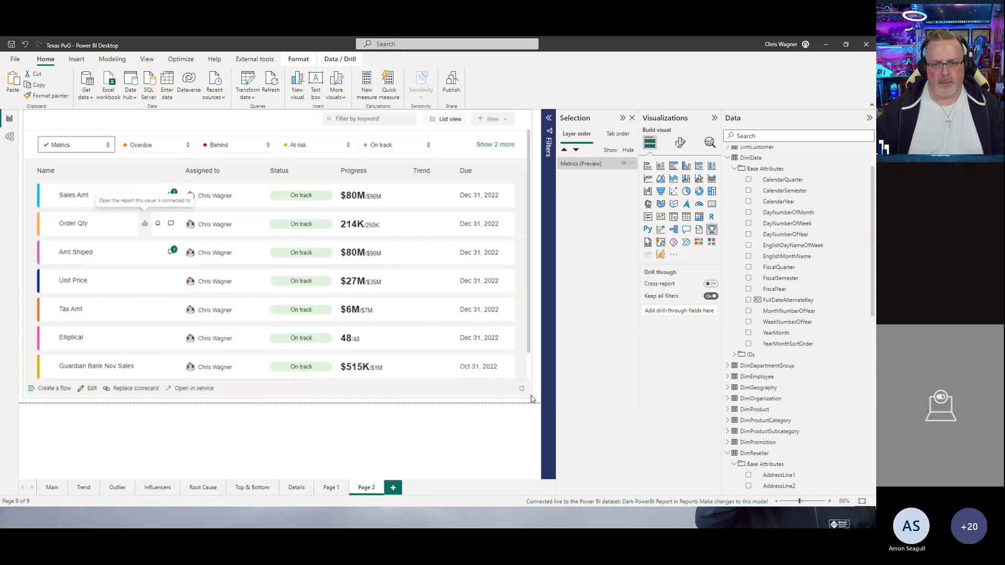
key(alt+Tab)
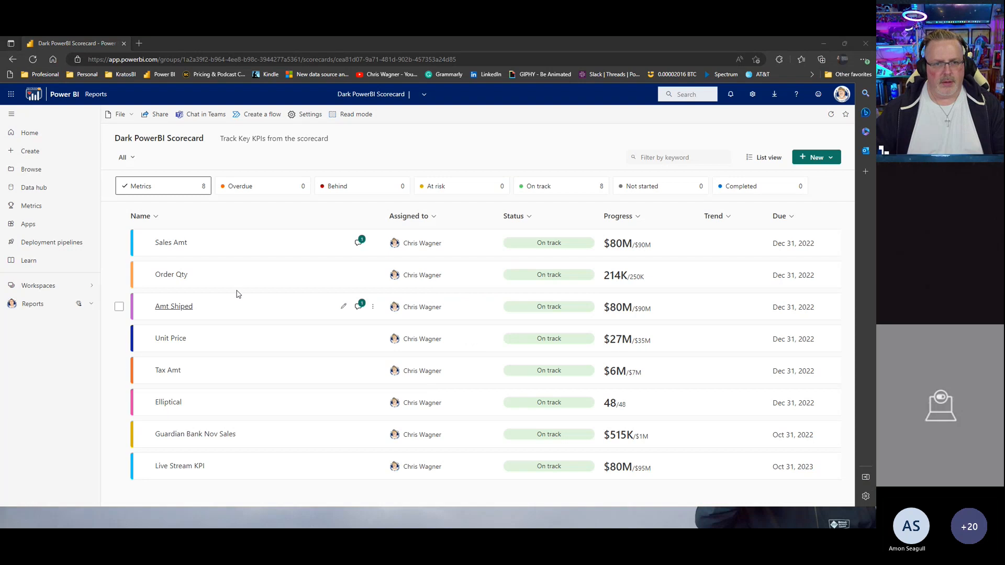
key(alt+Tab)
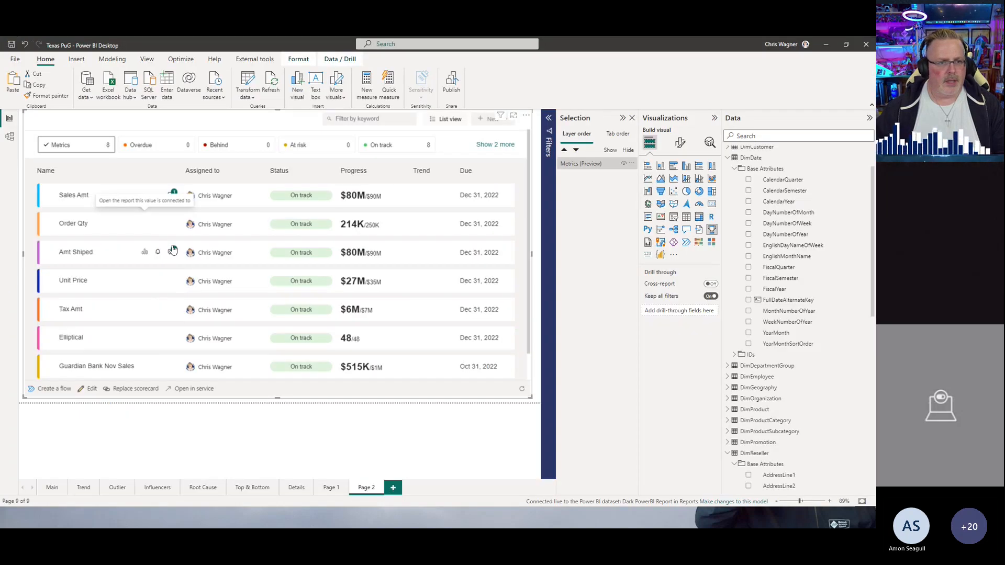
click(53, 487)
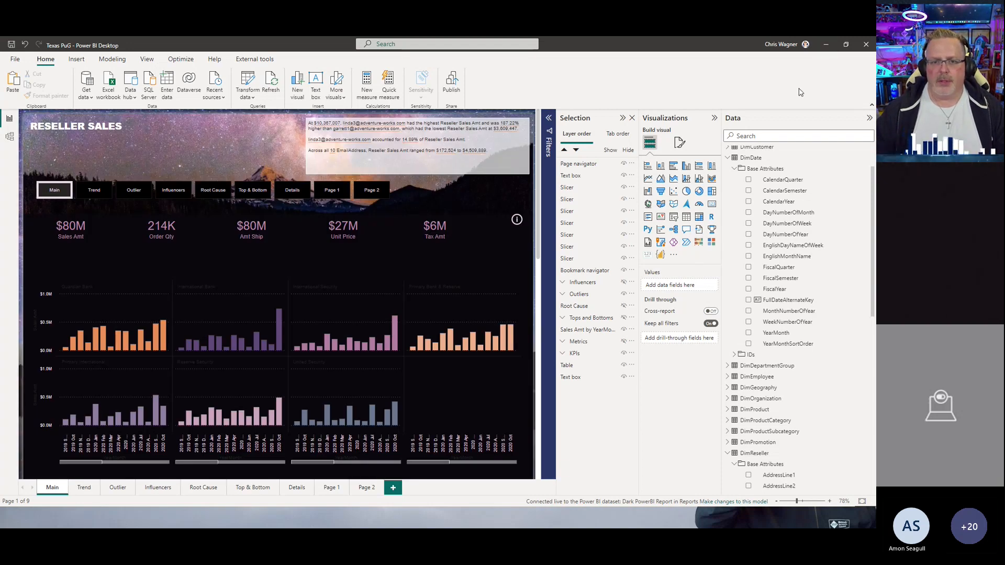
click(367, 487)
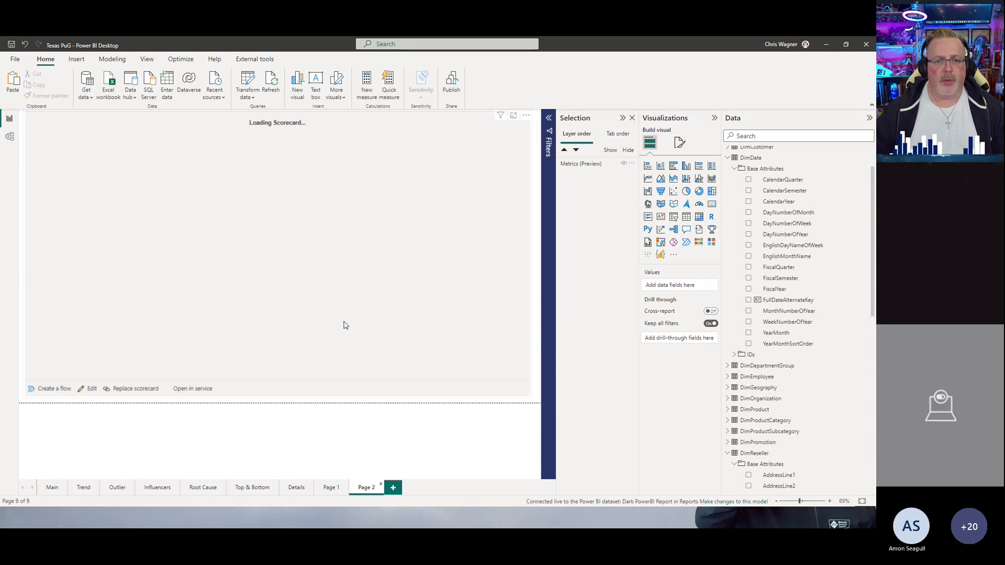
Step: Remove the scorecard visual from Page 2
click(459, 166)
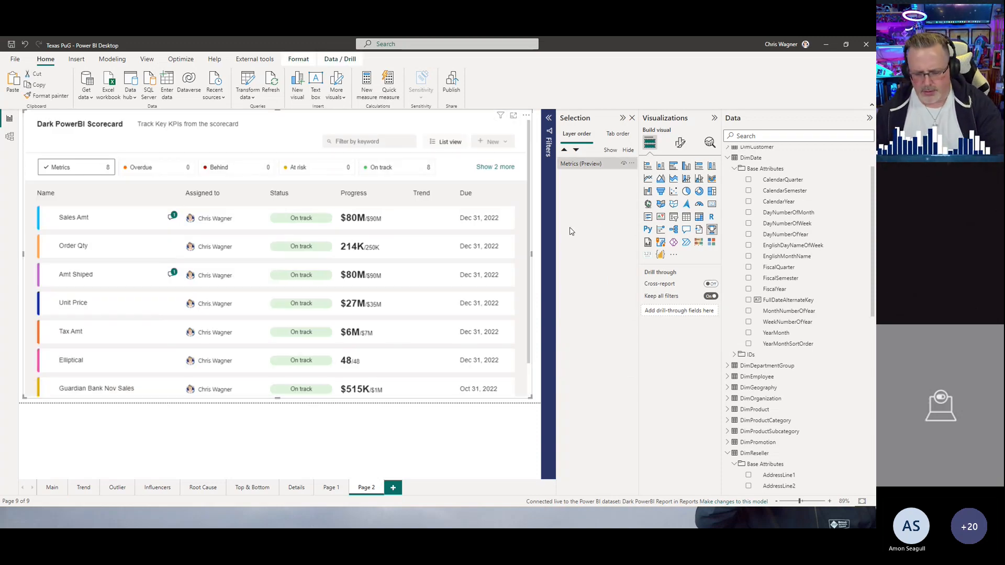
click(526, 115)
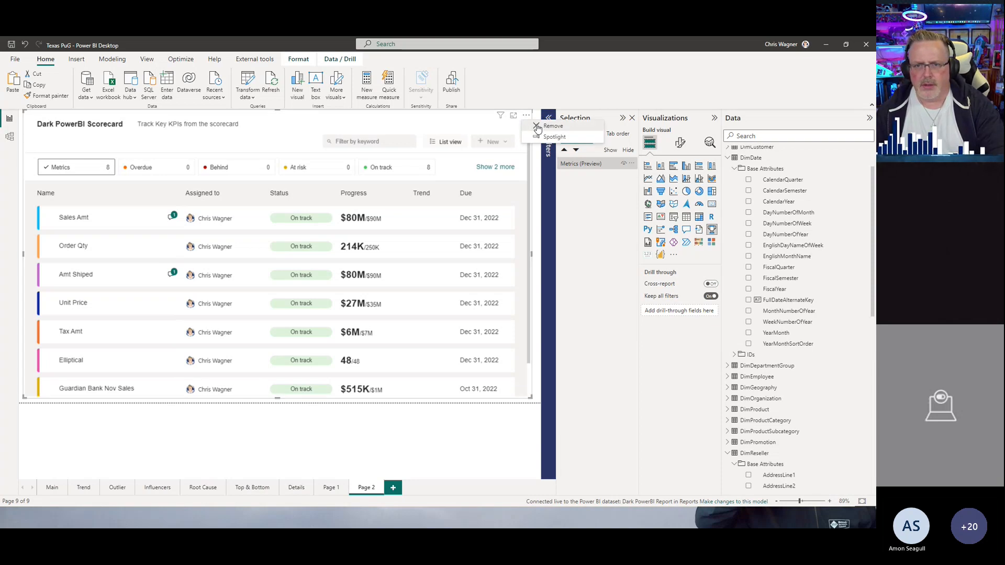
click(538, 127)
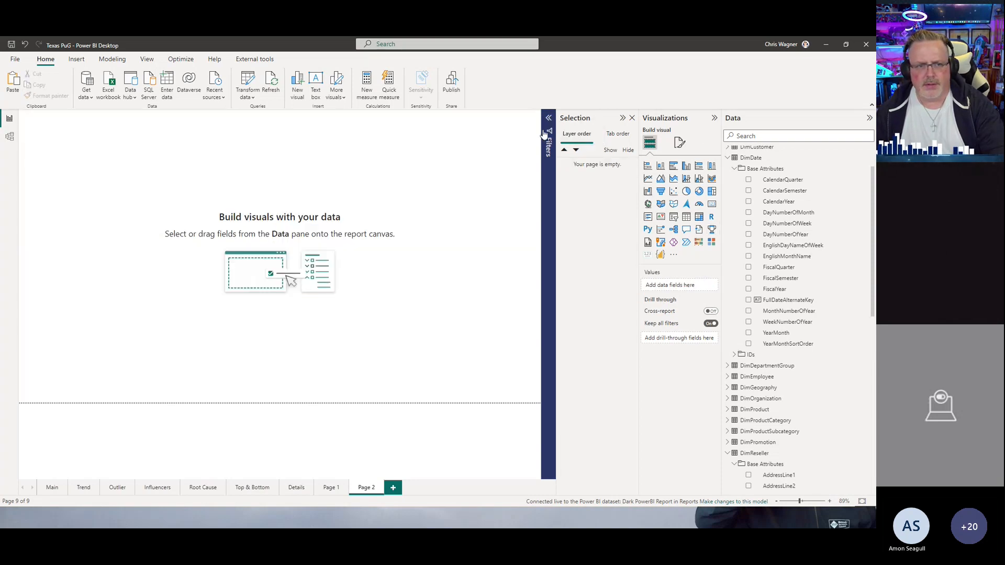
Step: Insert a Metrics visual listing the Effective Data StoryTelling Quality Metrics scorecard as a list
click(712, 232)
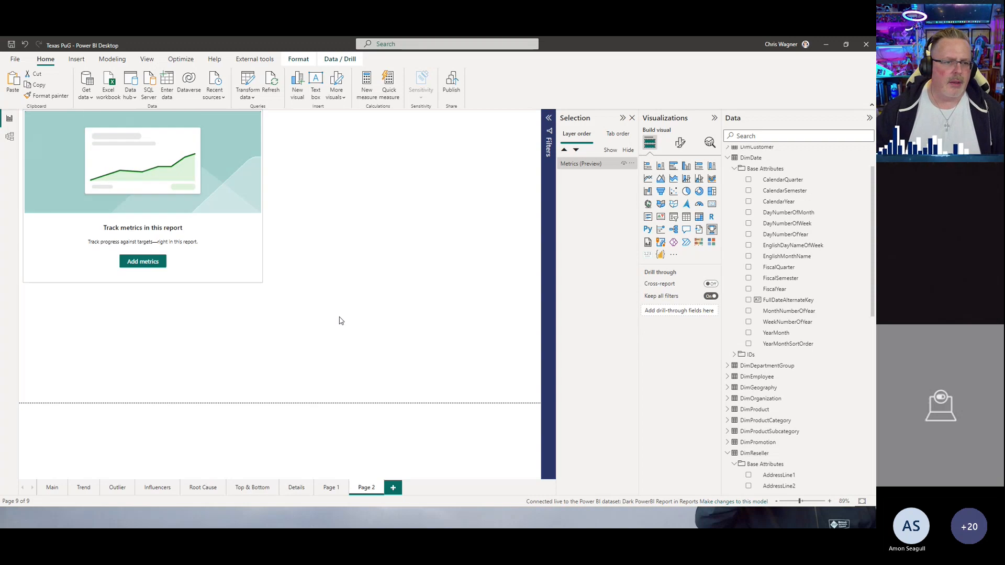
click(286, 371)
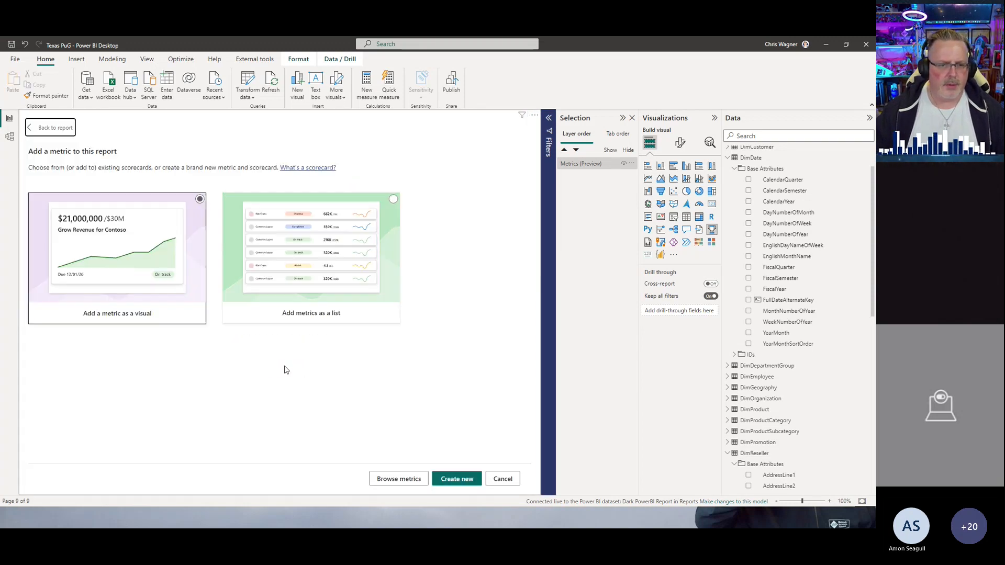
click(304, 295)
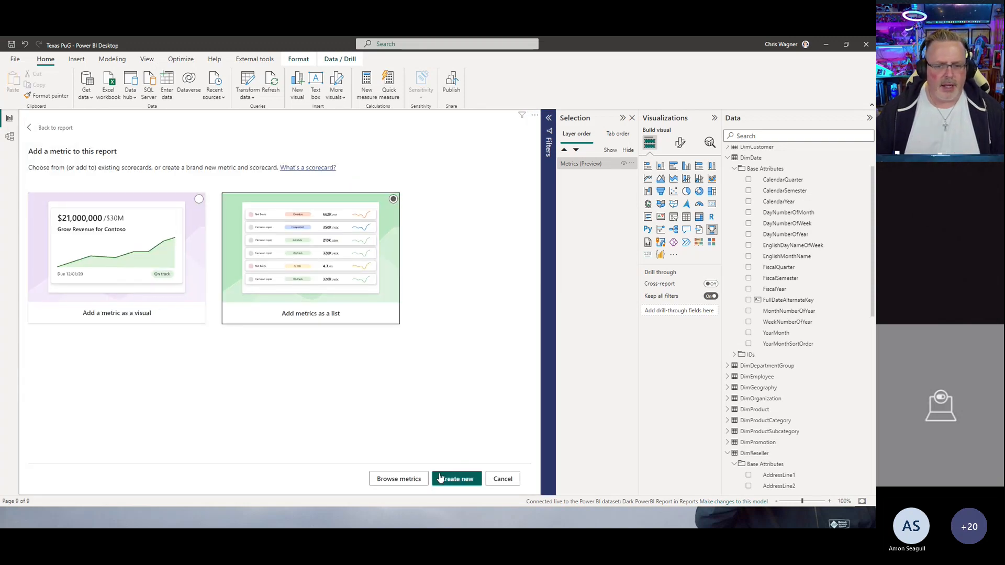
click(403, 479)
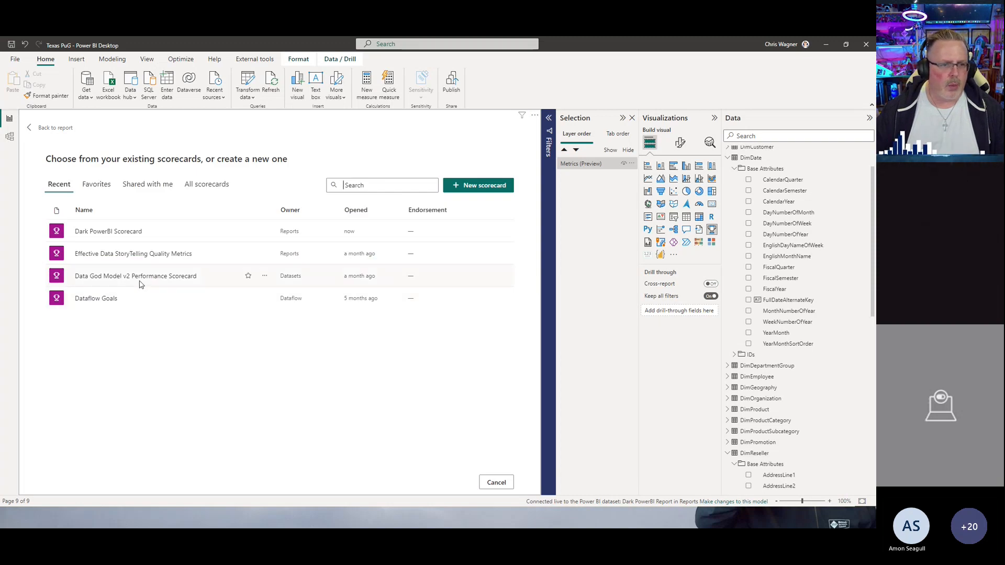
click(119, 255)
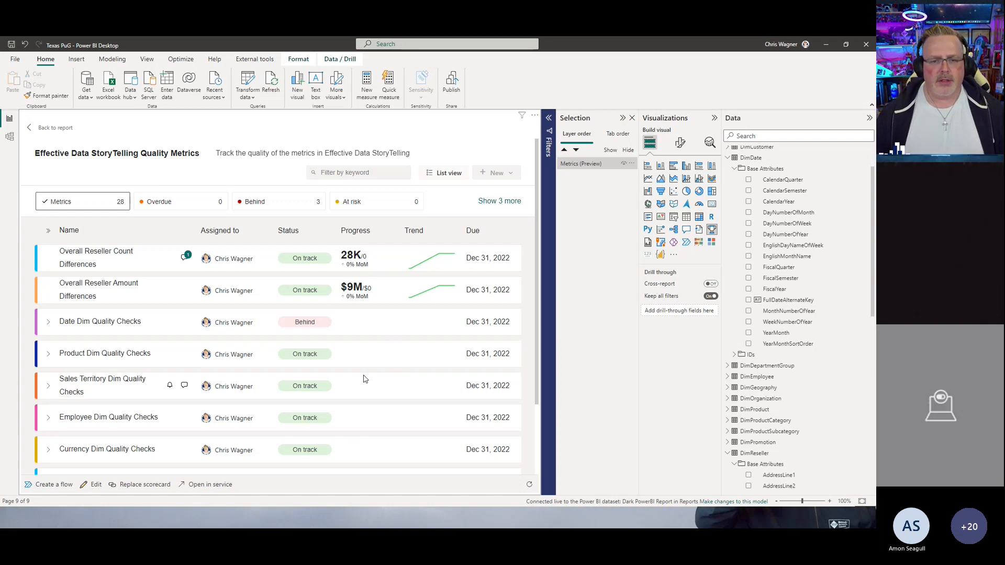
Step: Examine the Overall Reseller Count Differences metric details and check-in history, then return to the report
scroll(369, 376, down, 3)
scroll(365, 379, up, 3)
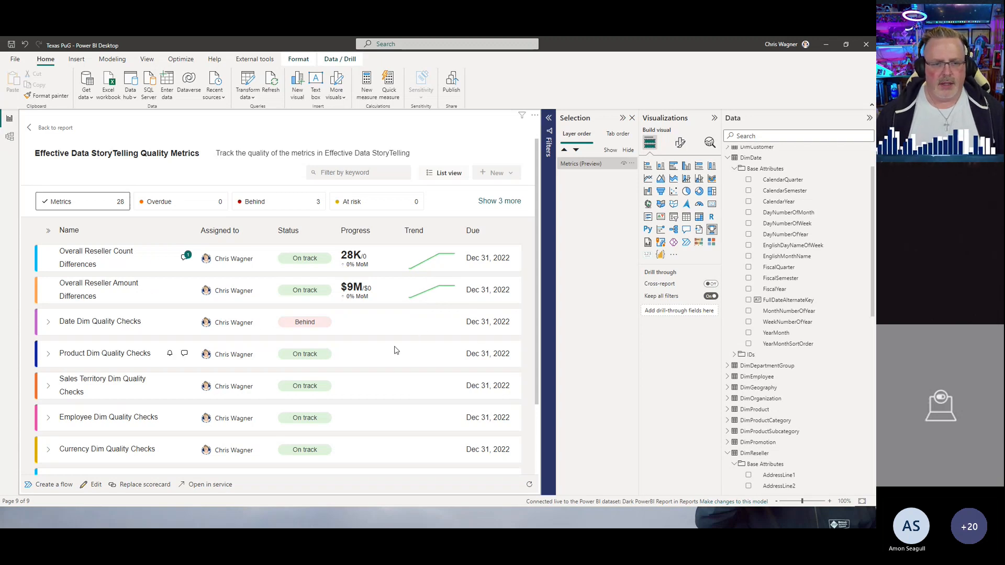
scroll(396, 348, down, 3)
scroll(403, 346, up, 3)
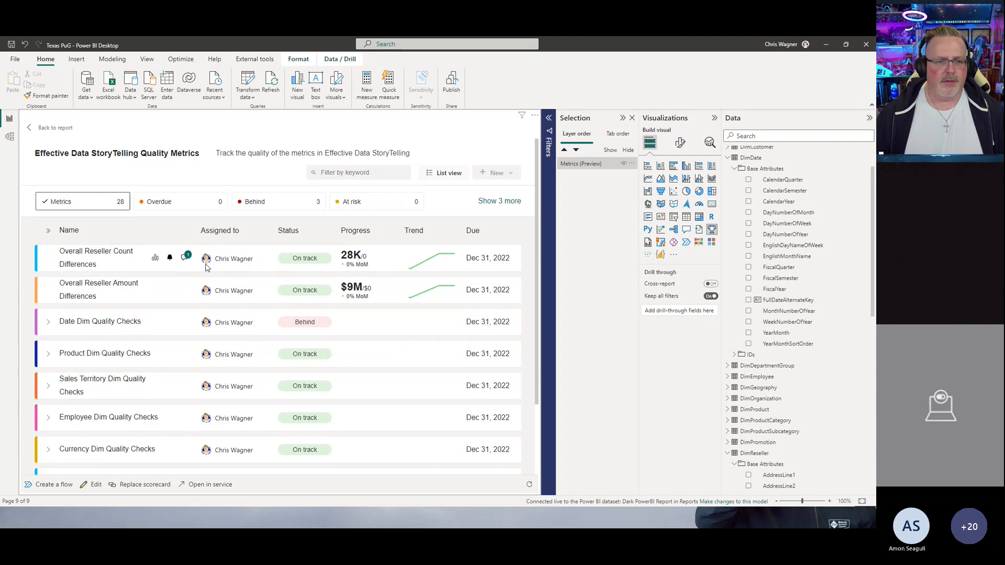
click(187, 259)
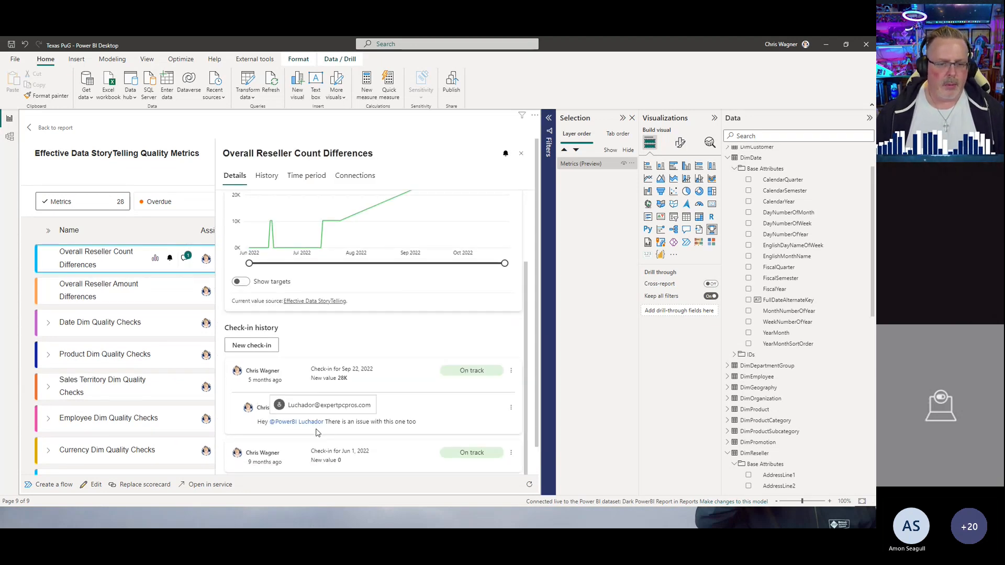
scroll(366, 283, up, 3)
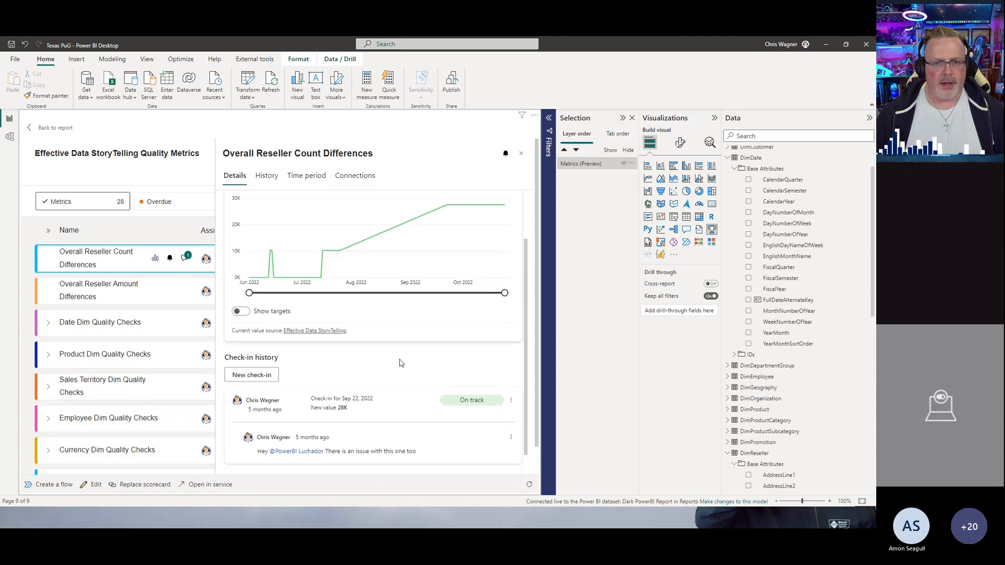
click(522, 155)
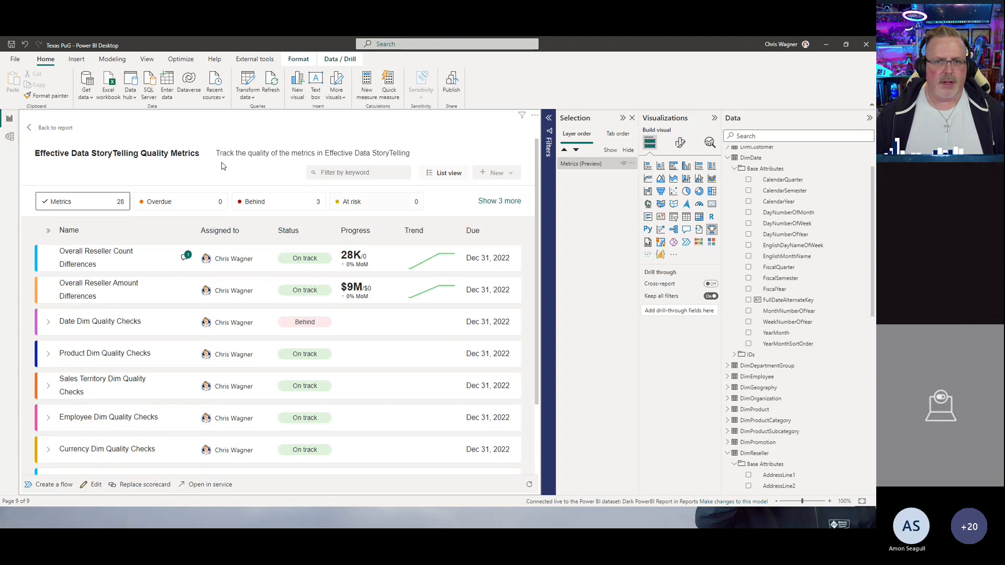
click(31, 128)
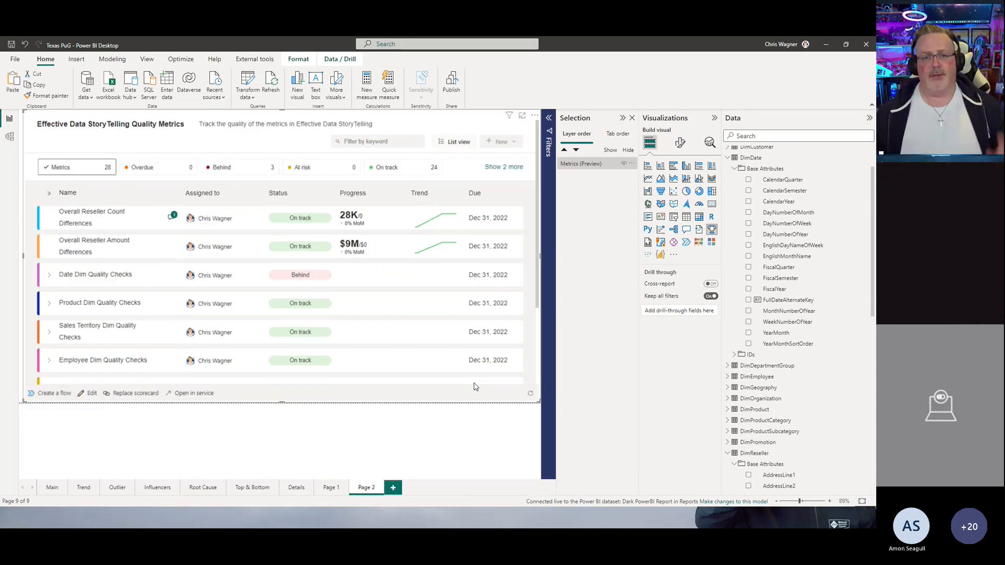
Step: Duplicate the small multiples chart on Page 1
click(331, 487)
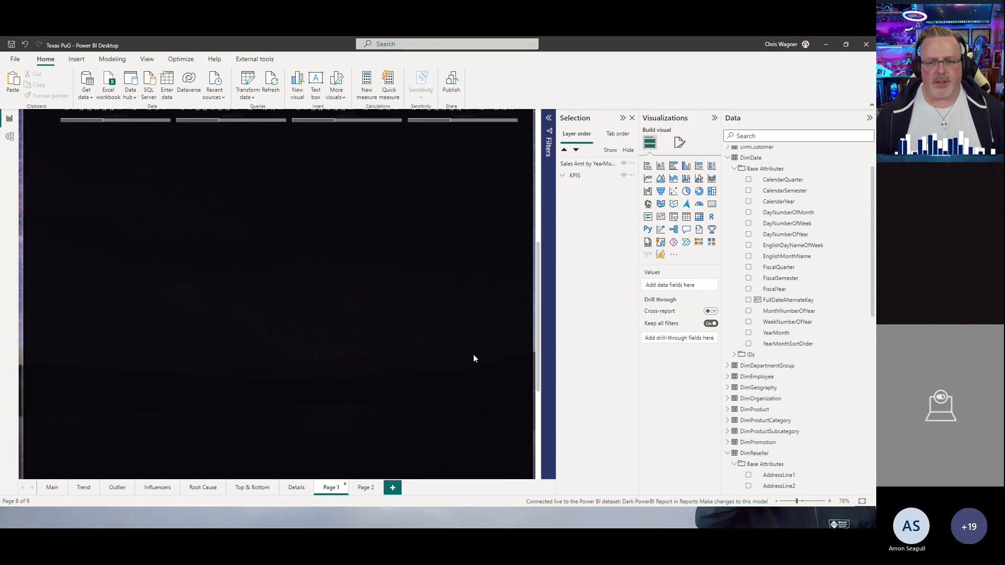
scroll(414, 270, up, 3)
scroll(406, 267, down, 3)
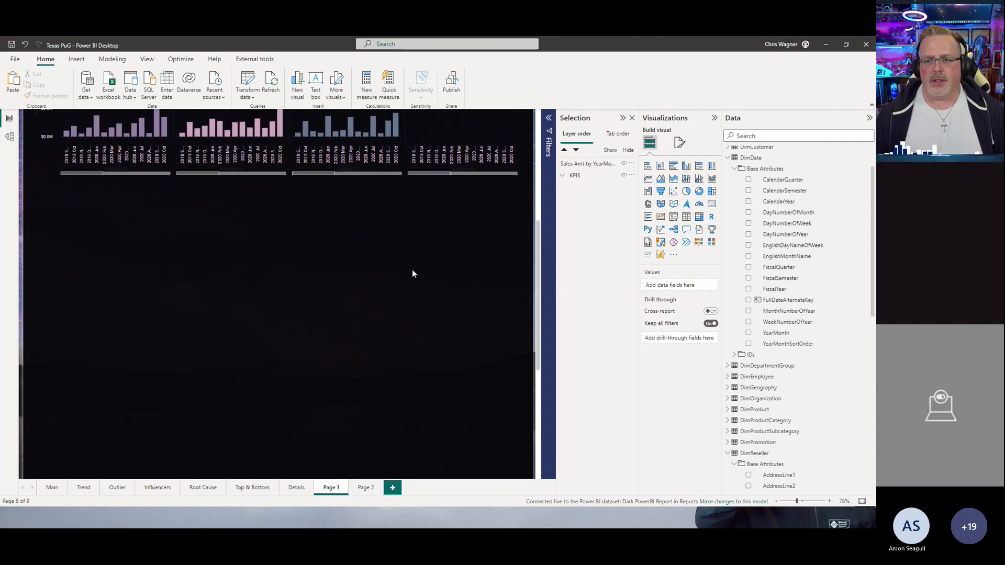
scroll(421, 269, up, 1)
click(300, 173)
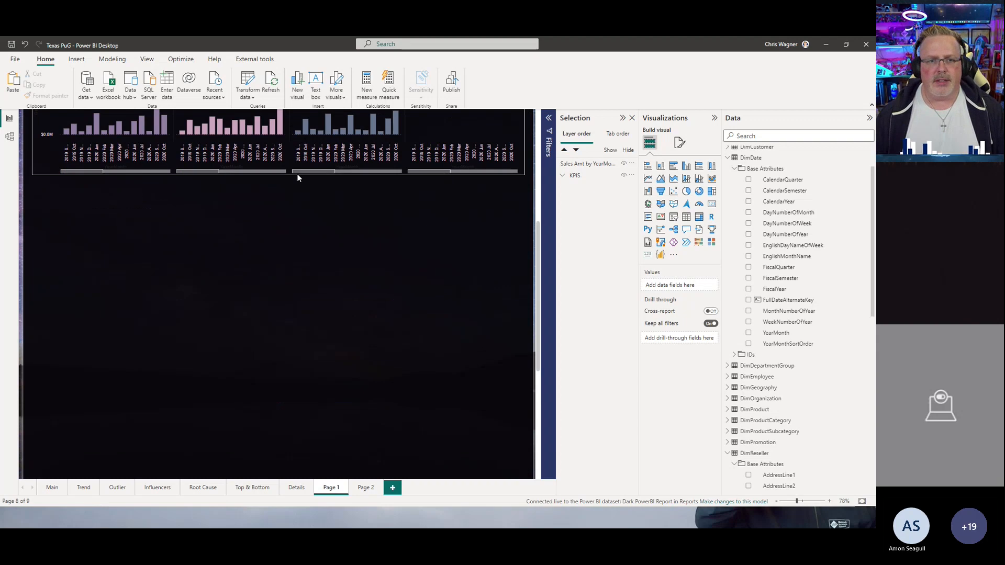
key(ctrl+c)
key(ctrl+v)
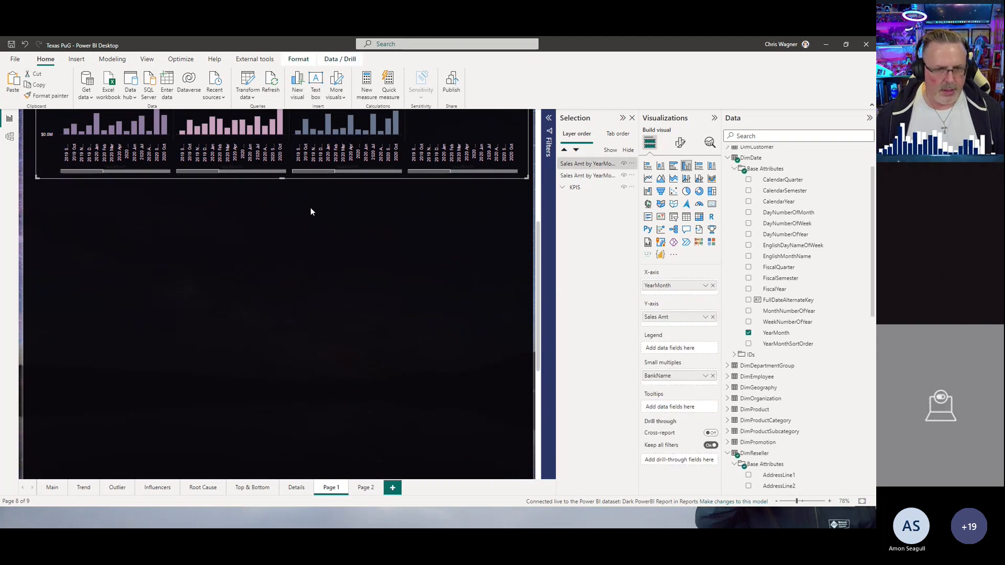
Step: Move the duplicated small multiples chart below the original and convert it to a scatter chart
drag(298, 177, 299, 395)
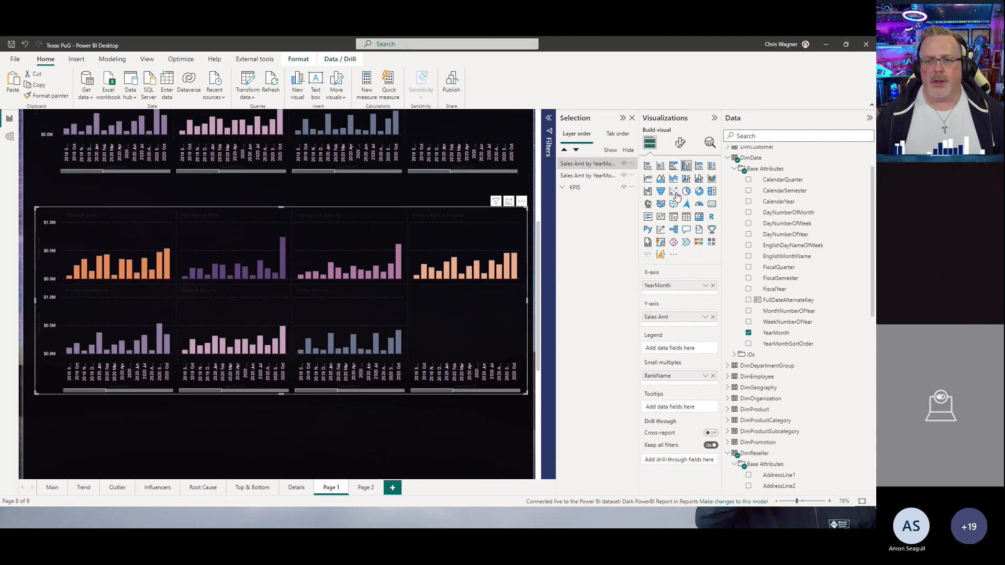
click(675, 192)
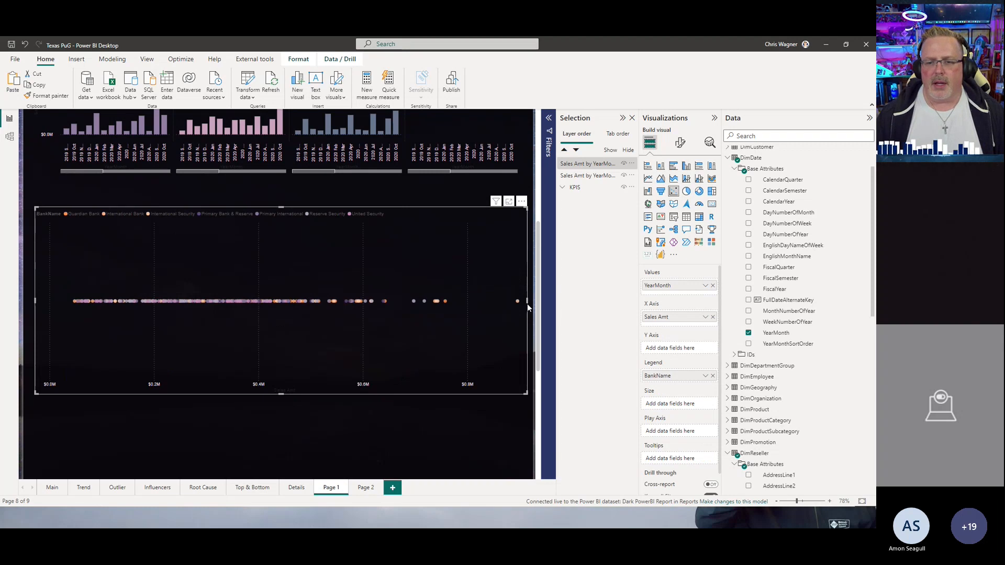
Step: Resize the scatter chart to about half the canvas width and slightly taller
drag(527, 301, 342, 312)
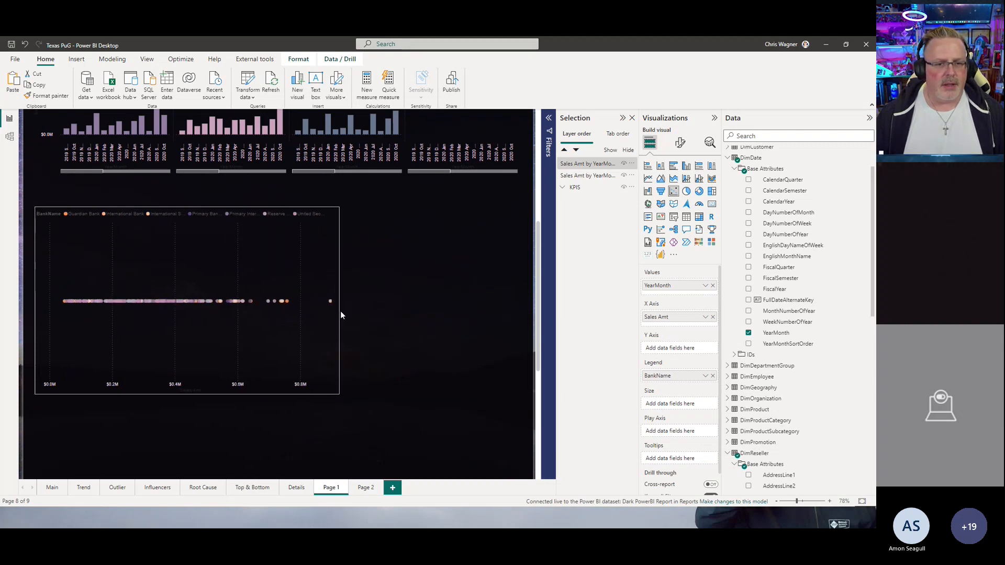
drag(185, 396, 188, 421)
scroll(394, 386, up, 2)
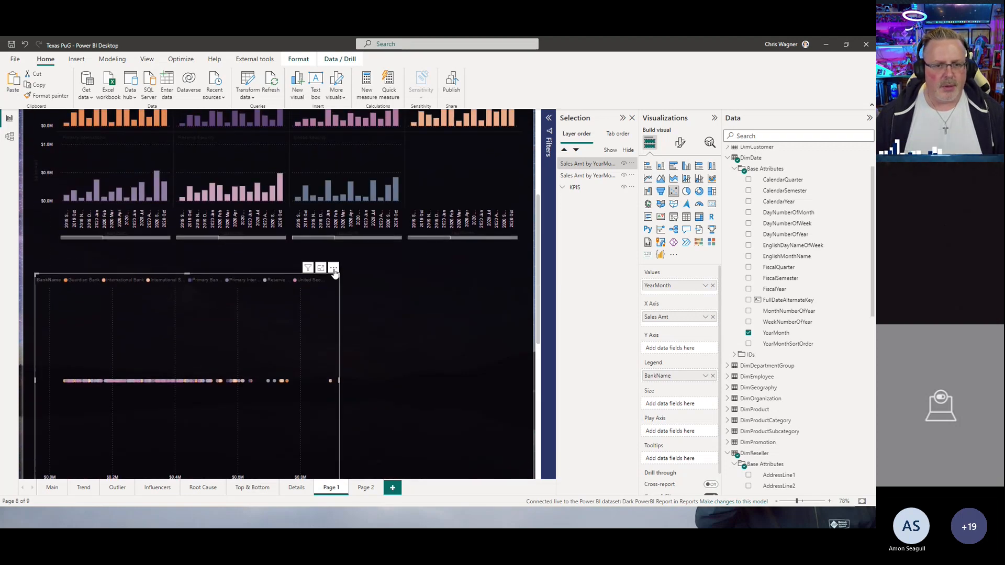
scroll(396, 341, down, 5)
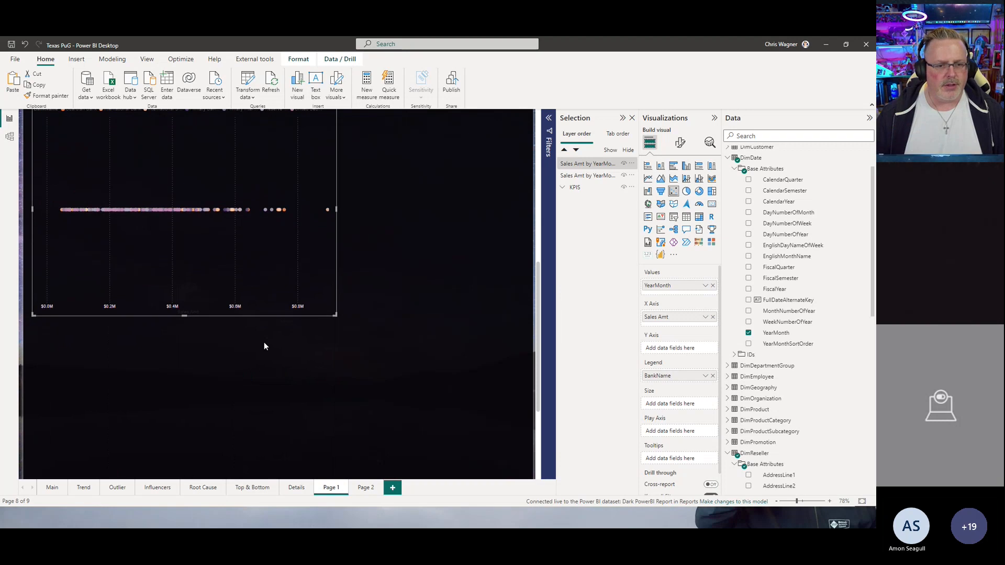
scroll(264, 342, up, 3)
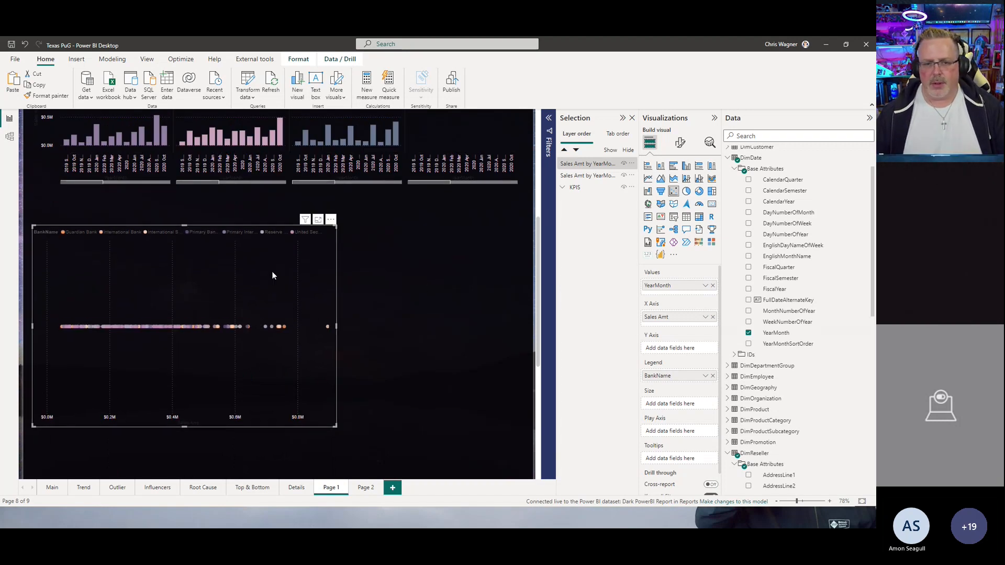
scroll(776, 398, down, 4)
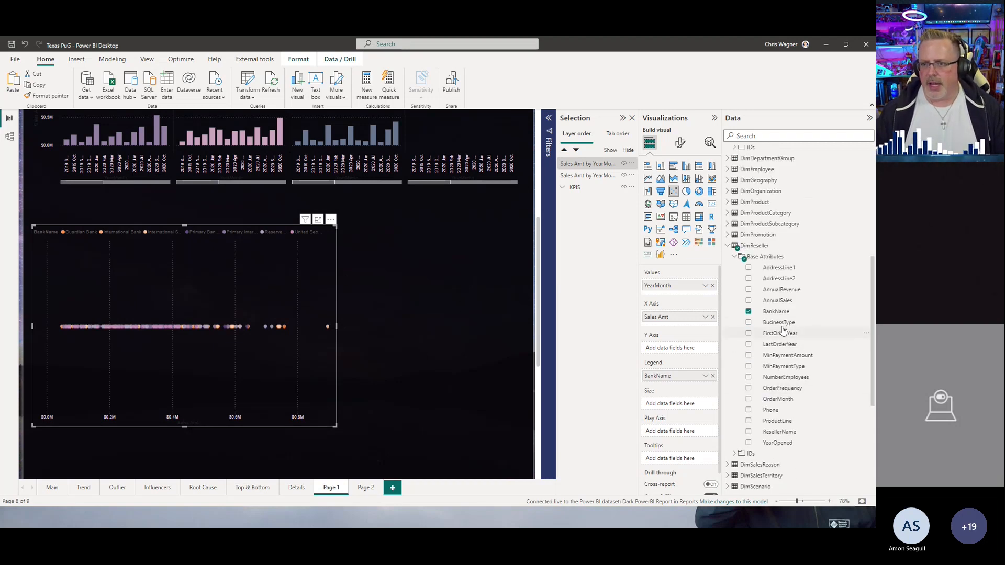
Step: Add Reseller Sales Order Qty to the scatter chart's Y axis and Reseller Sales Unit Price to Size
scroll(782, 329, down, 3)
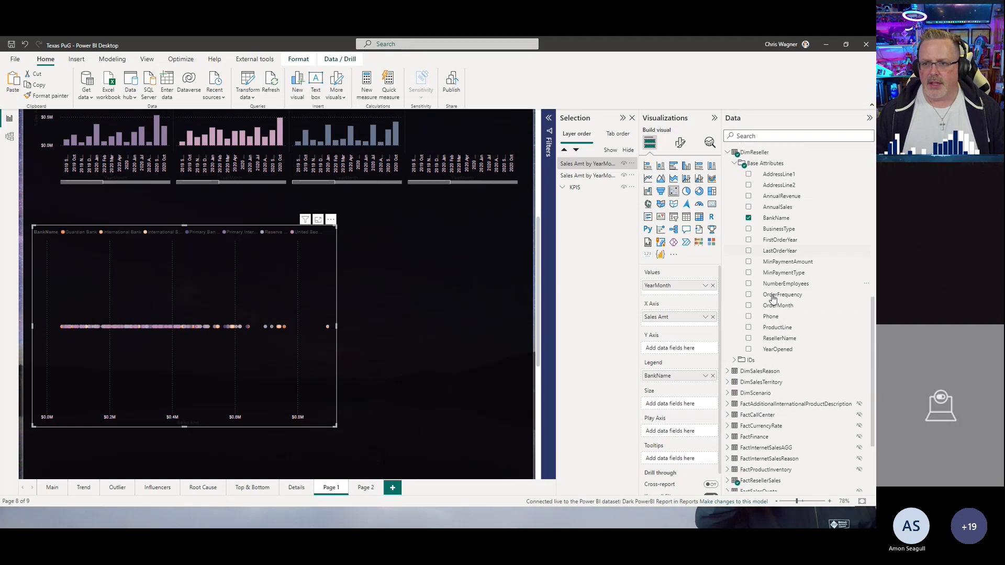
scroll(772, 314, down, 3)
click(736, 376)
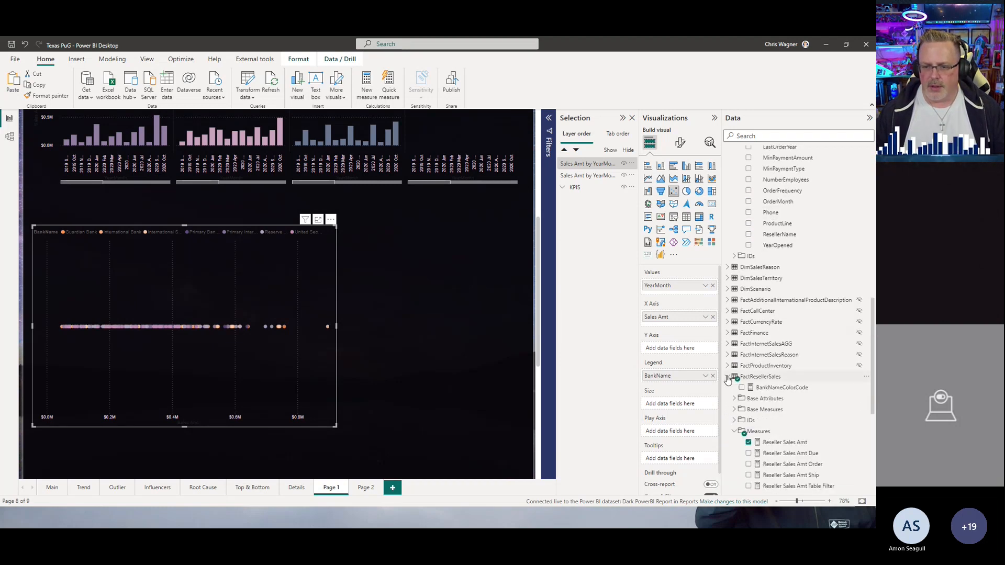
scroll(769, 391, down, 5)
scroll(772, 393, down, 1)
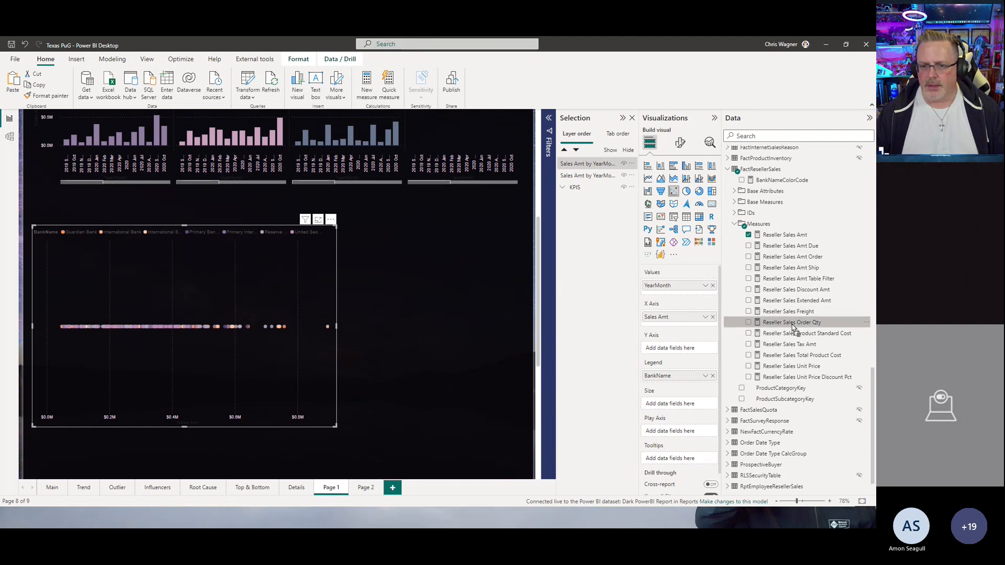
drag(799, 326, 670, 348)
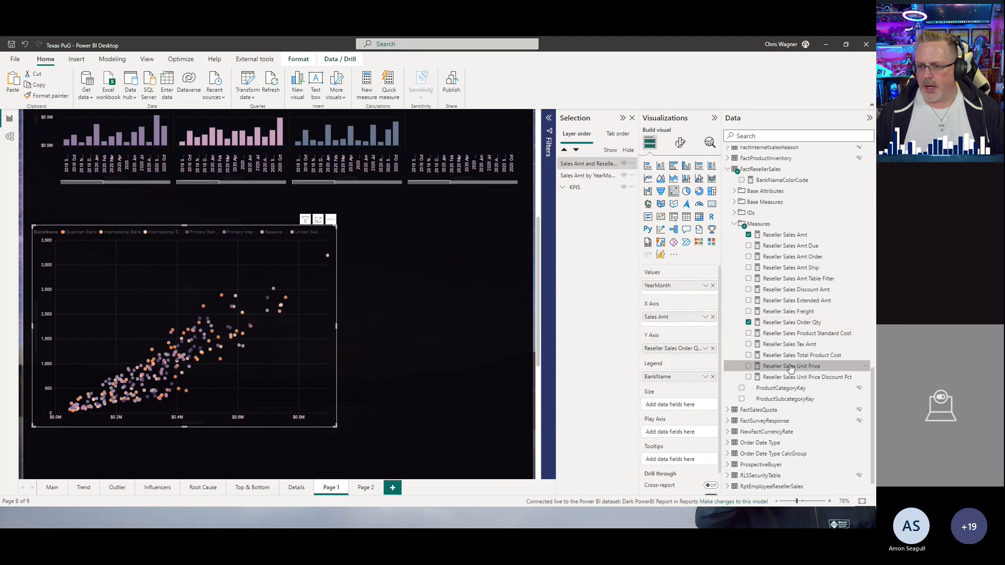
drag(792, 366, 649, 399)
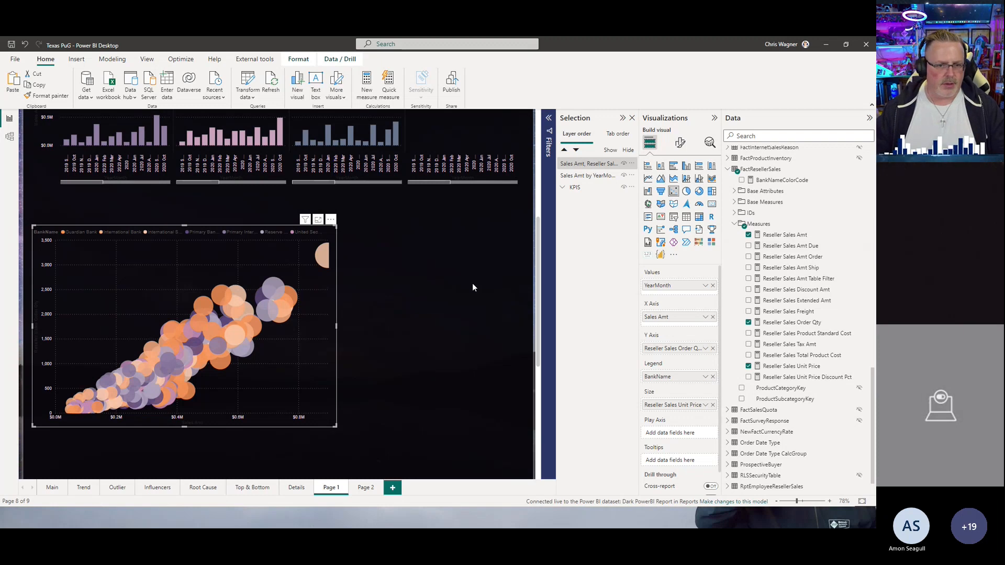
Step: Add FiscalYear from DimDate to the scatter chart's Play Axis
scroll(750, 236, up, 15)
scroll(749, 235, up, 8)
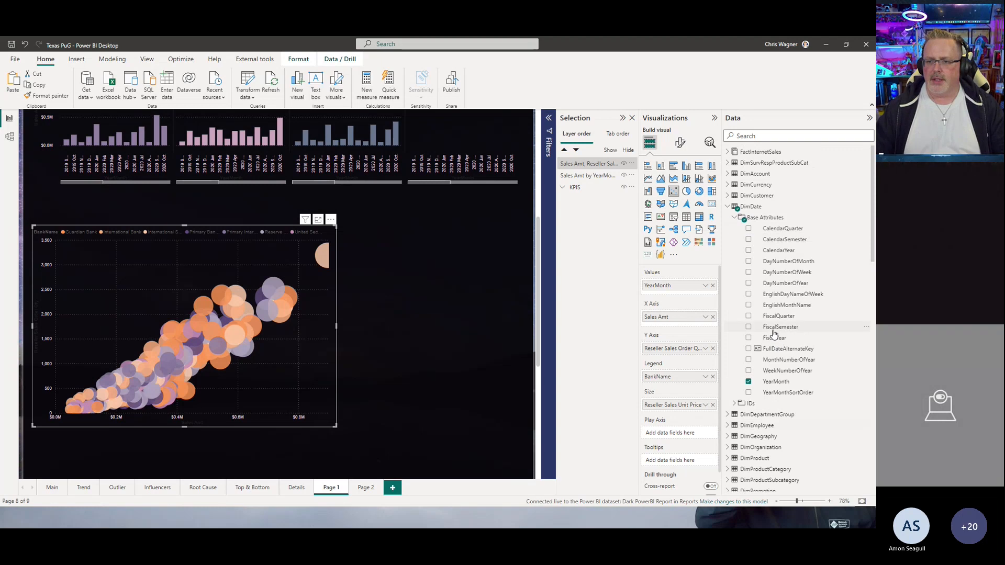
drag(770, 338, 680, 438)
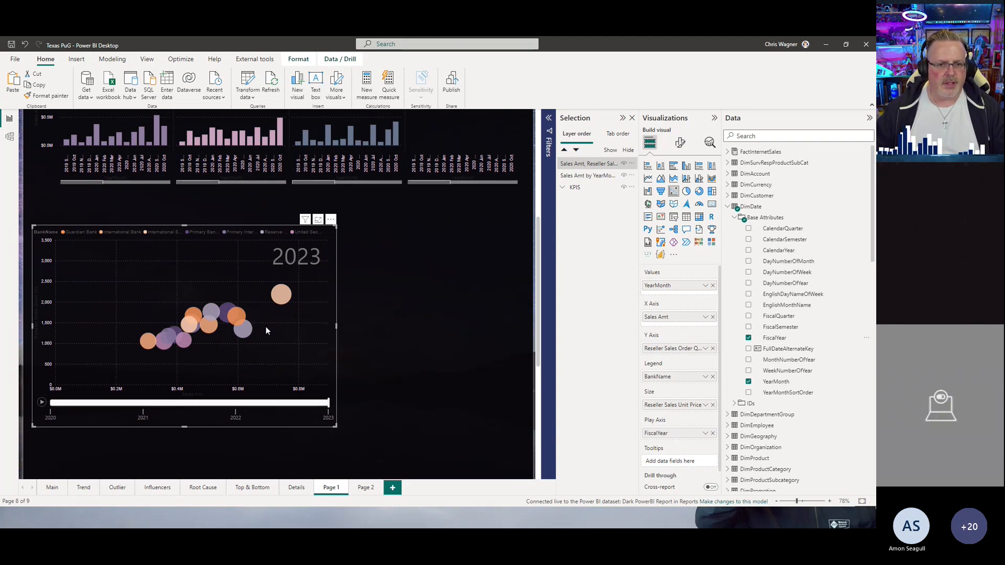
Step: Play the year animation and select bubbles to examine how the scatter chart changes
click(246, 330)
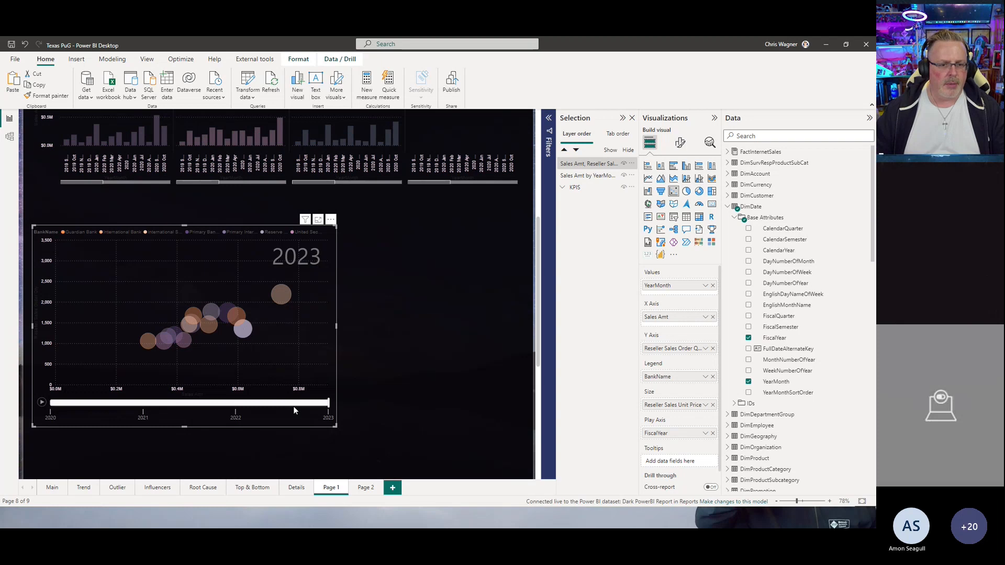
click(283, 299)
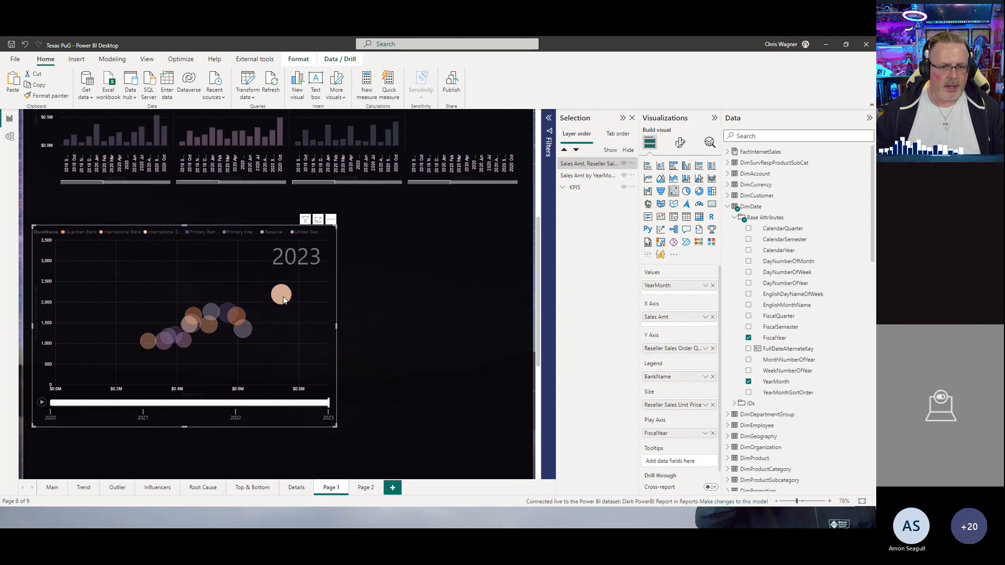
click(42, 404)
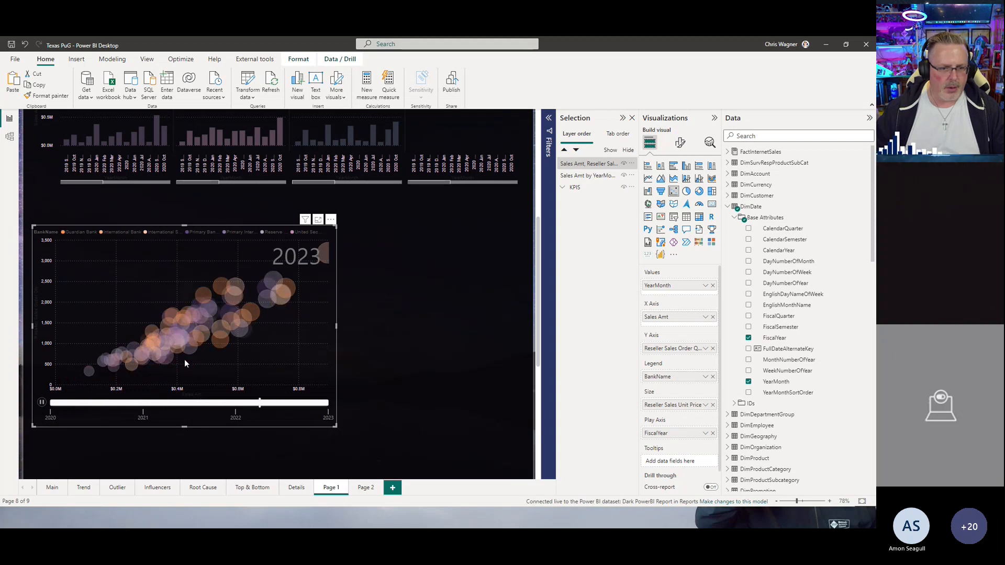
mouse_move(187, 331)
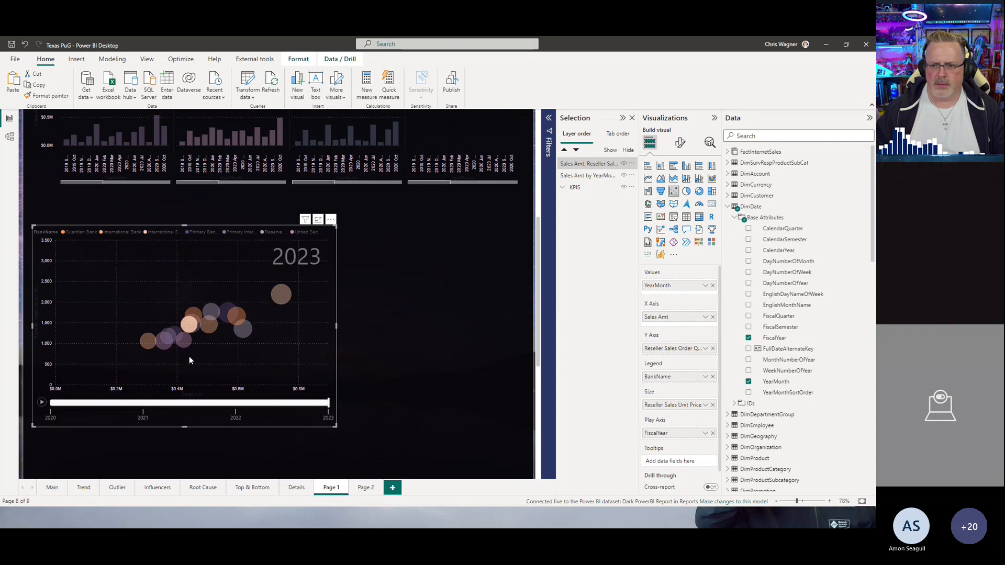
click(41, 403)
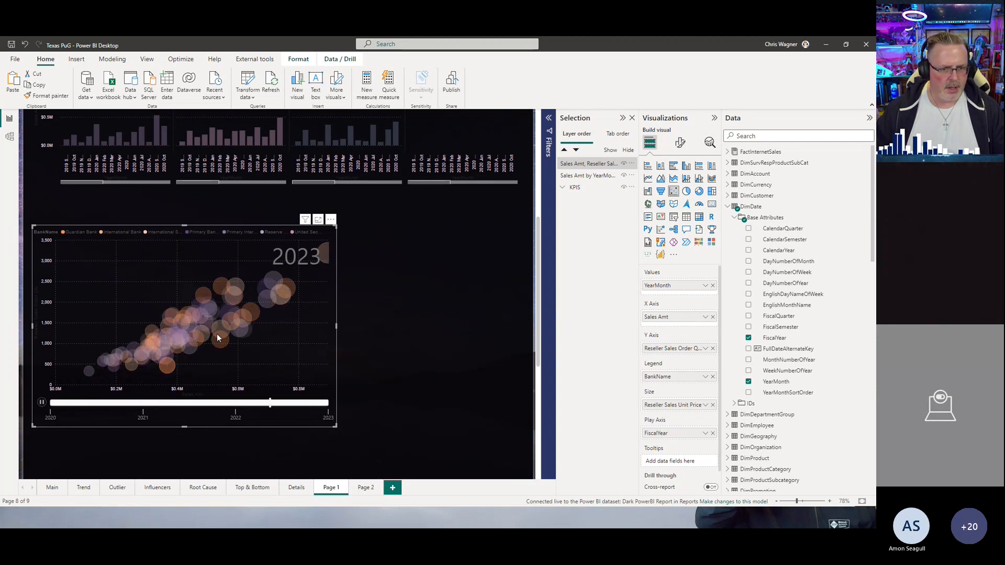
mouse_move(223, 328)
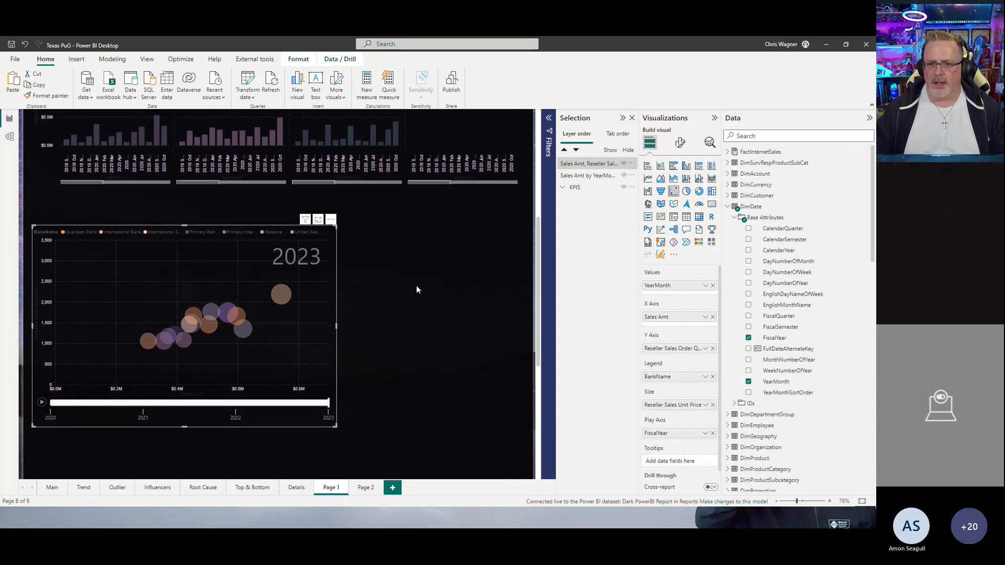
Step: Replace YearMonth in the scatter chart's Values with ResellerName from DimReseller
click(712, 285)
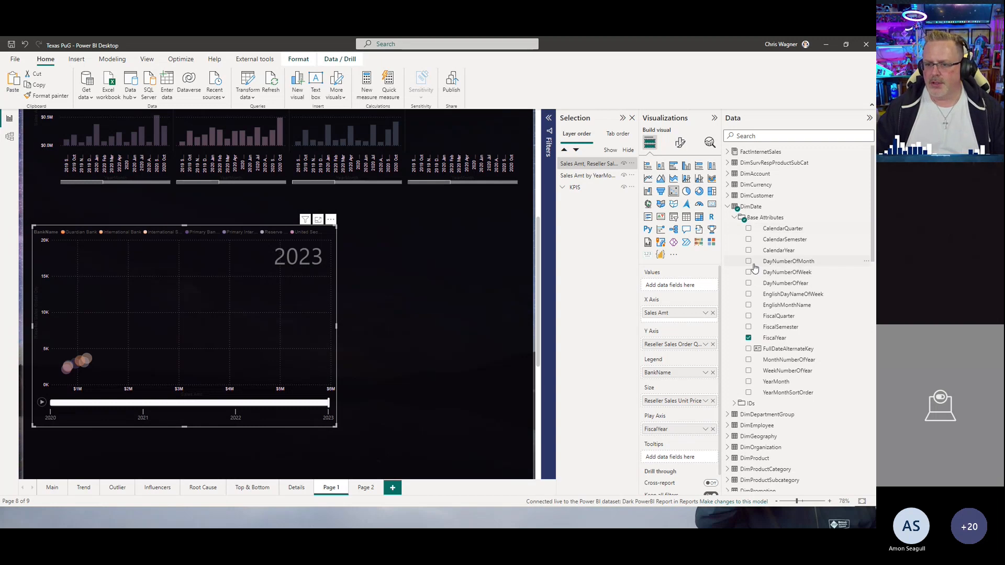
scroll(764, 277, down, 8)
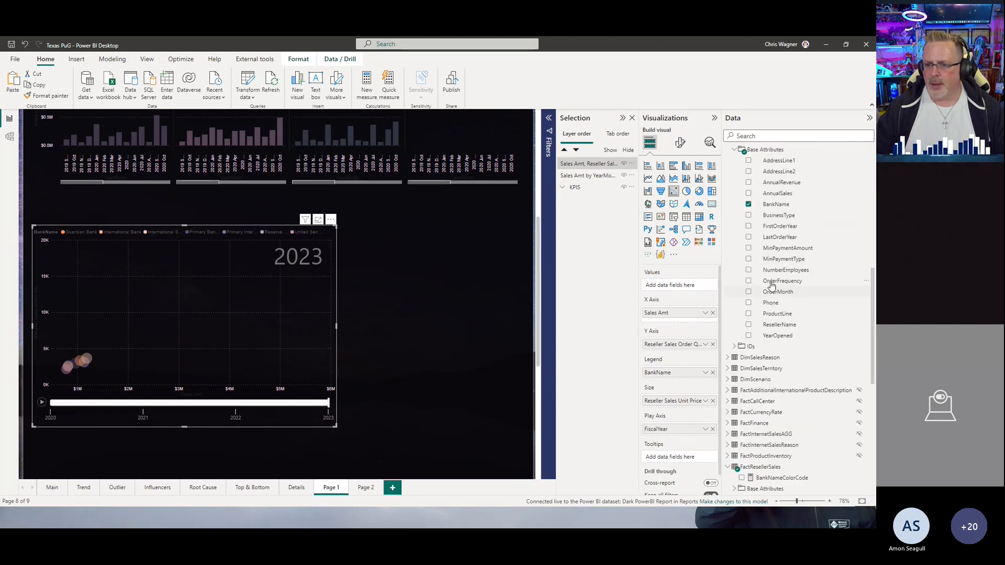
scroll(772, 290, up, 3)
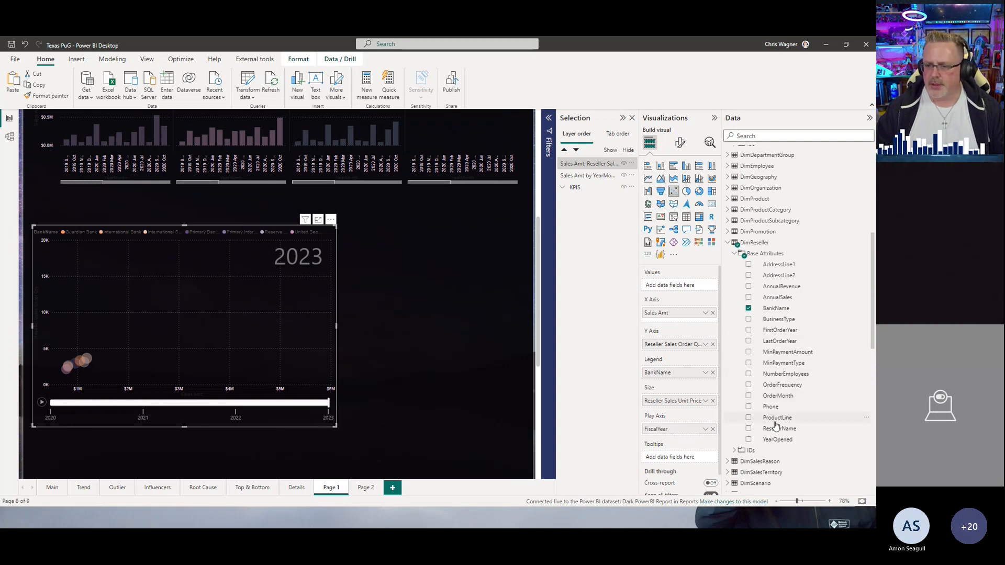
drag(776, 429, 668, 287)
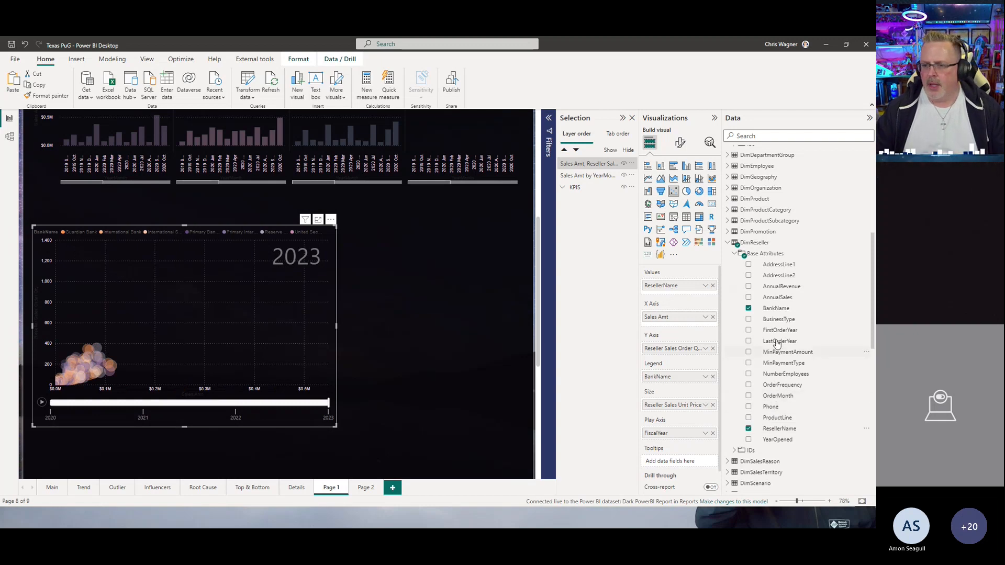
drag(777, 312, 693, 287)
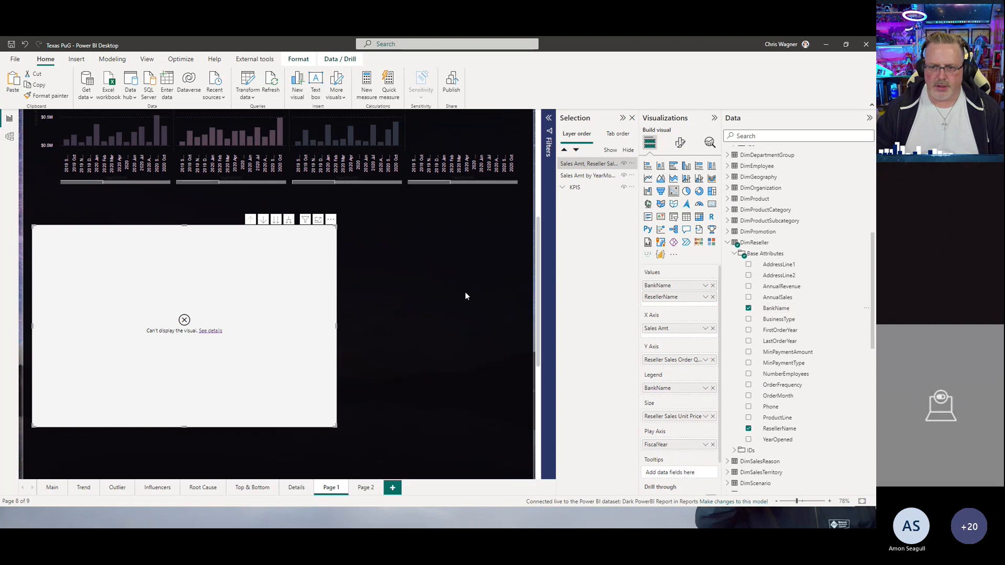
click(713, 285)
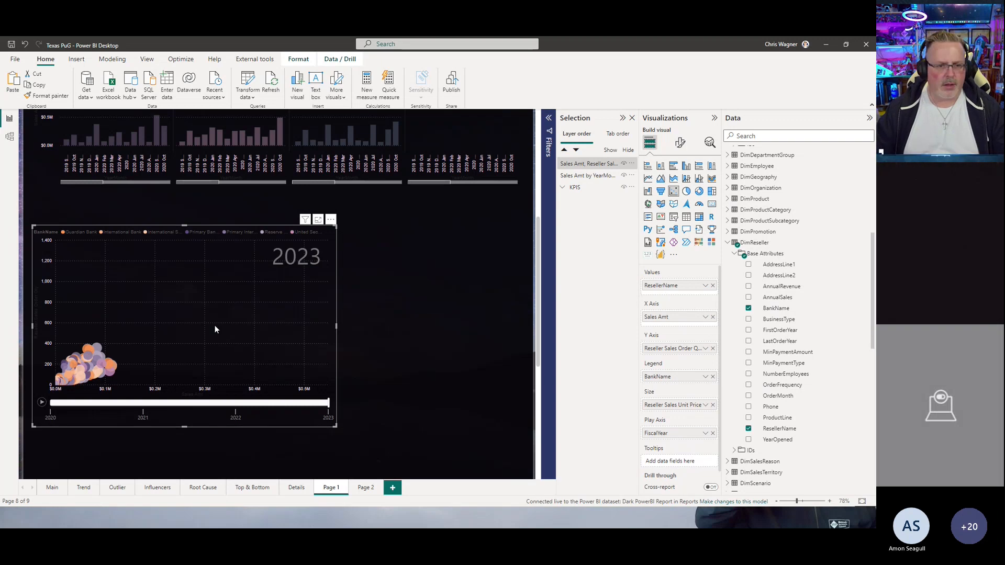
Step: Select reseller bubbles and play the animation to trace their paths across fiscal years
click(110, 365)
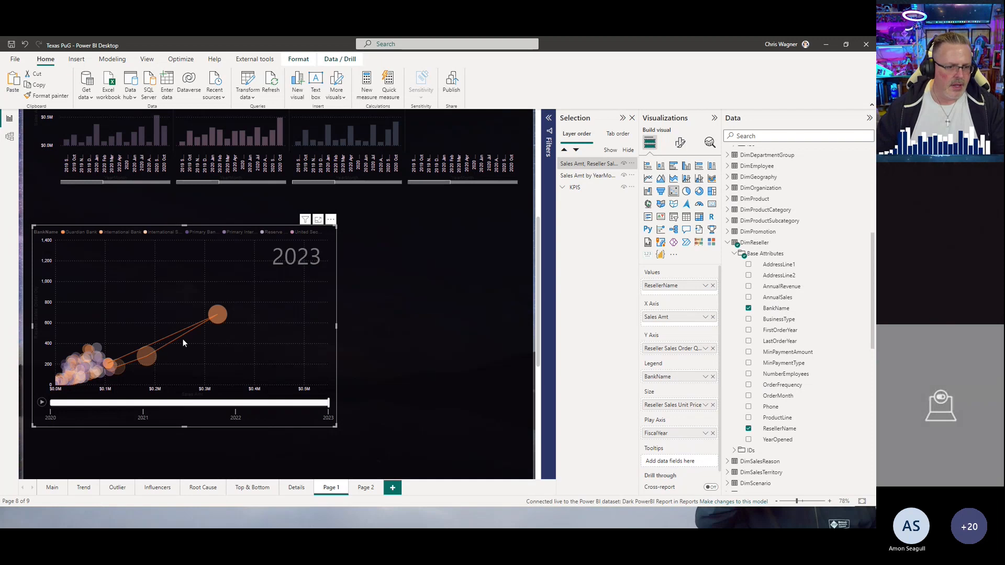
click(96, 354)
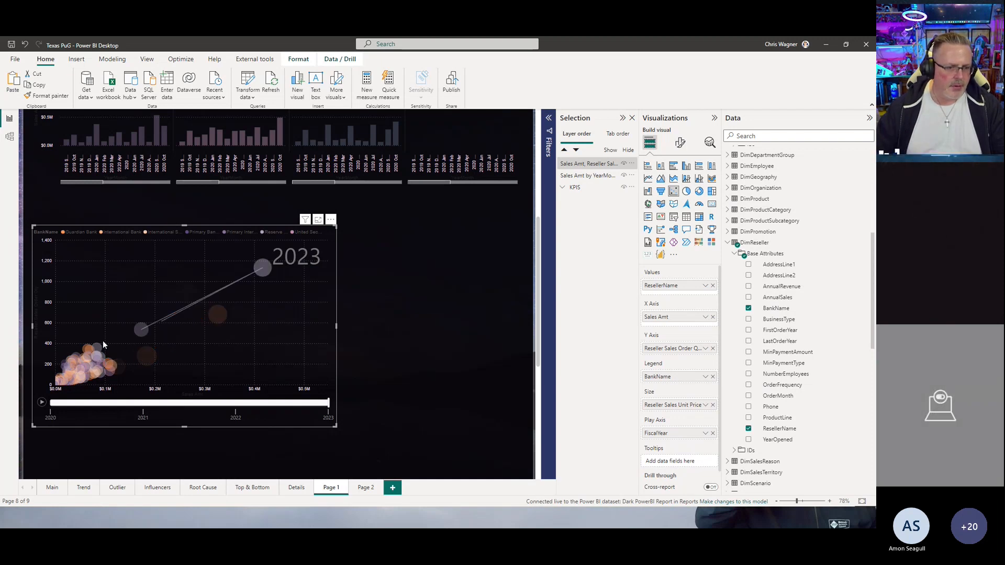
click(96, 347)
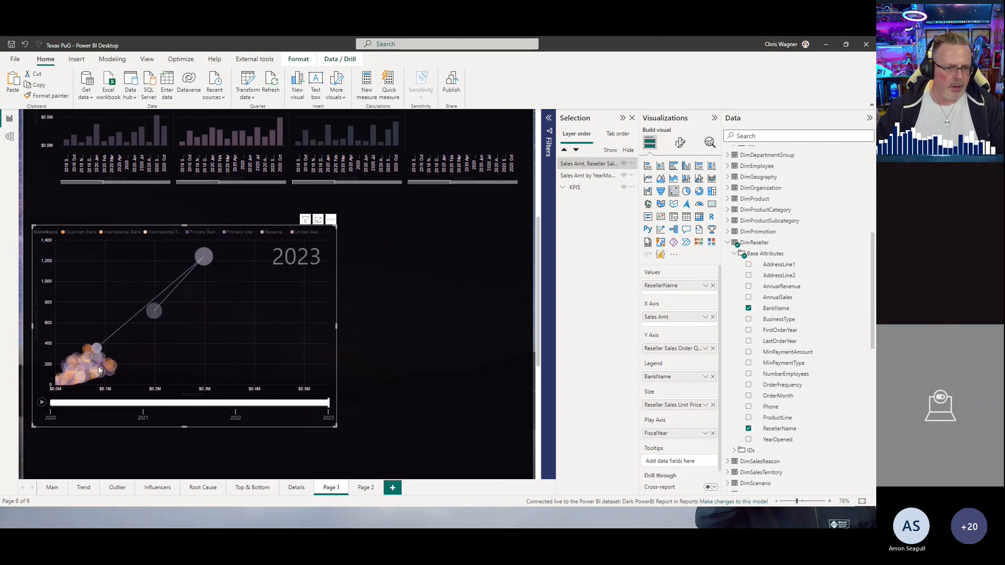
click(89, 375)
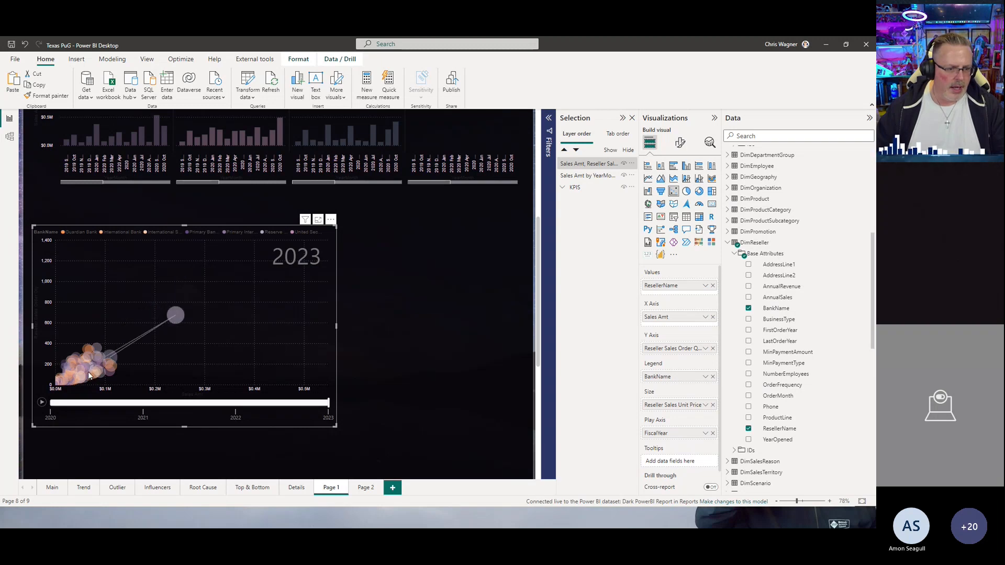
click(62, 404)
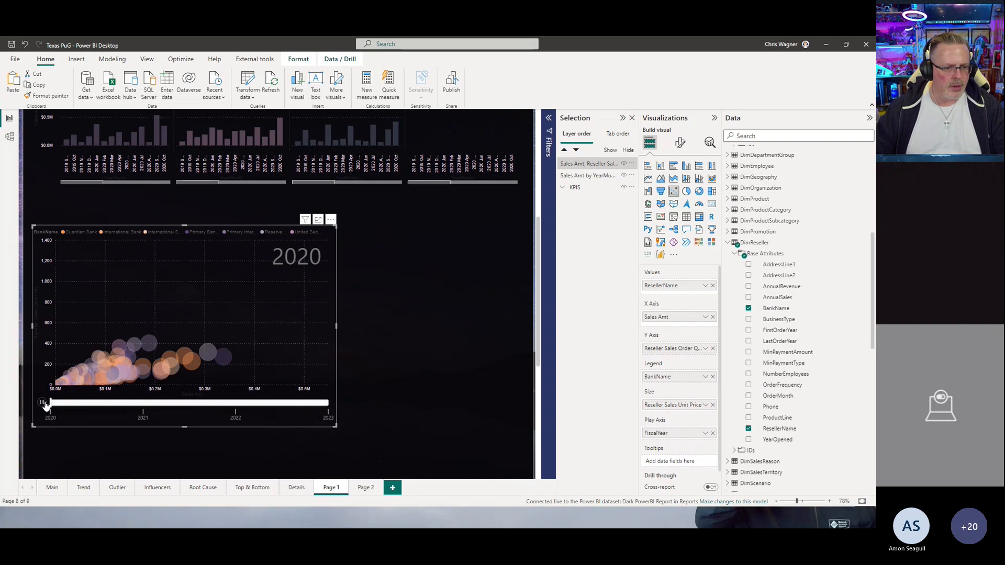
click(44, 403)
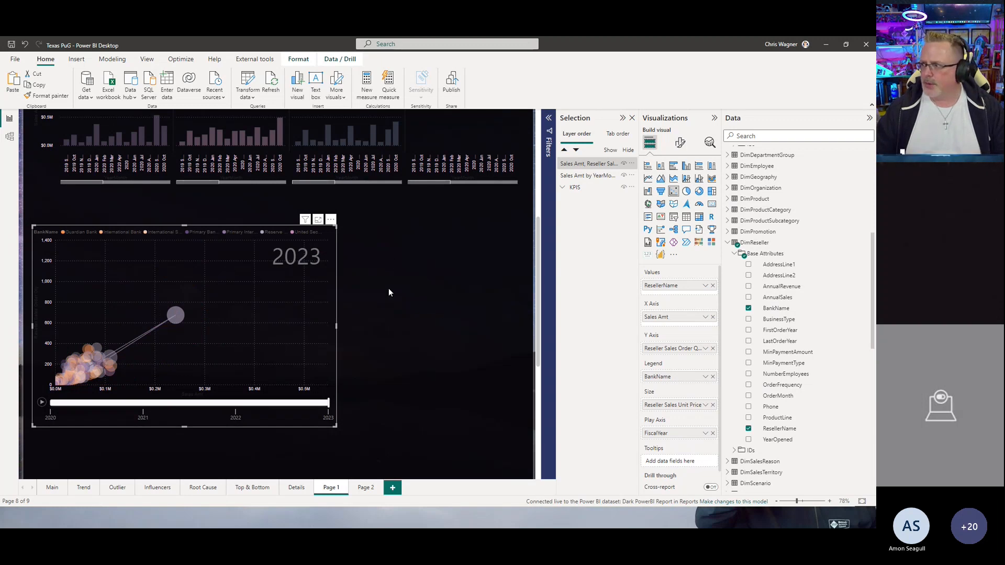
Step: Duplicate the small-multiples column chart and move the copy down over the area beside the scatter chart
click(393, 239)
click(381, 186)
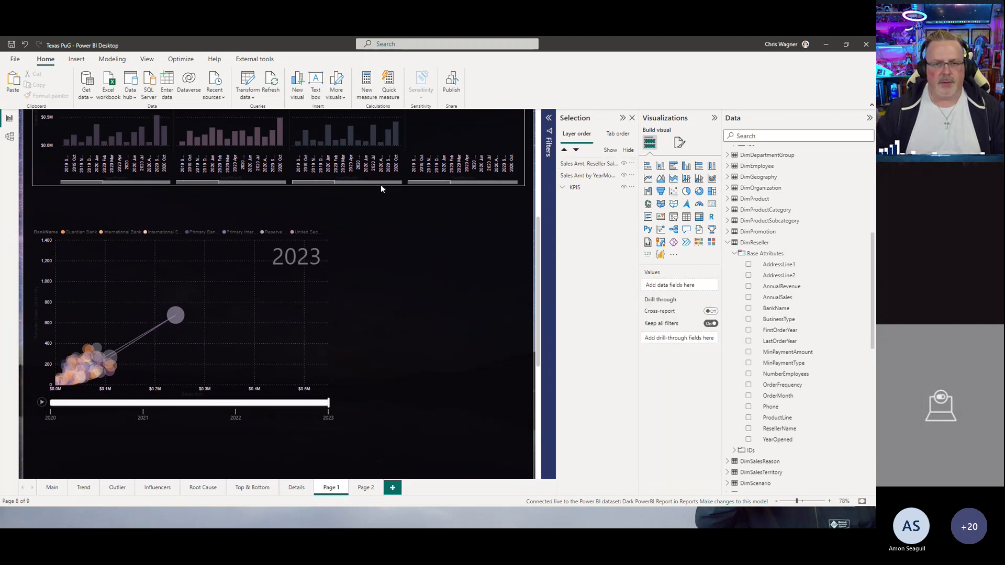
key(ctrl+c)
key(ctrl+v)
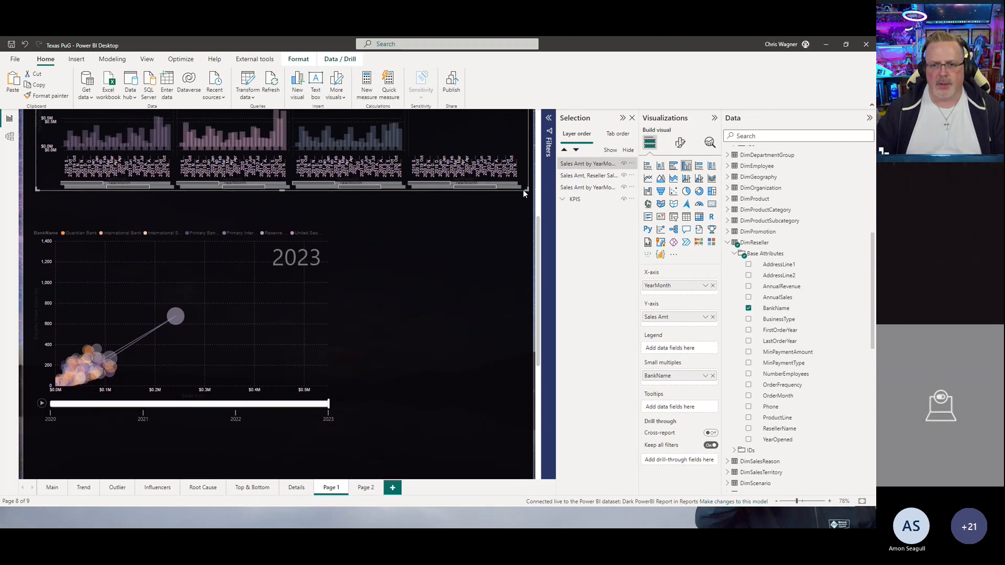
drag(521, 196, 507, 373)
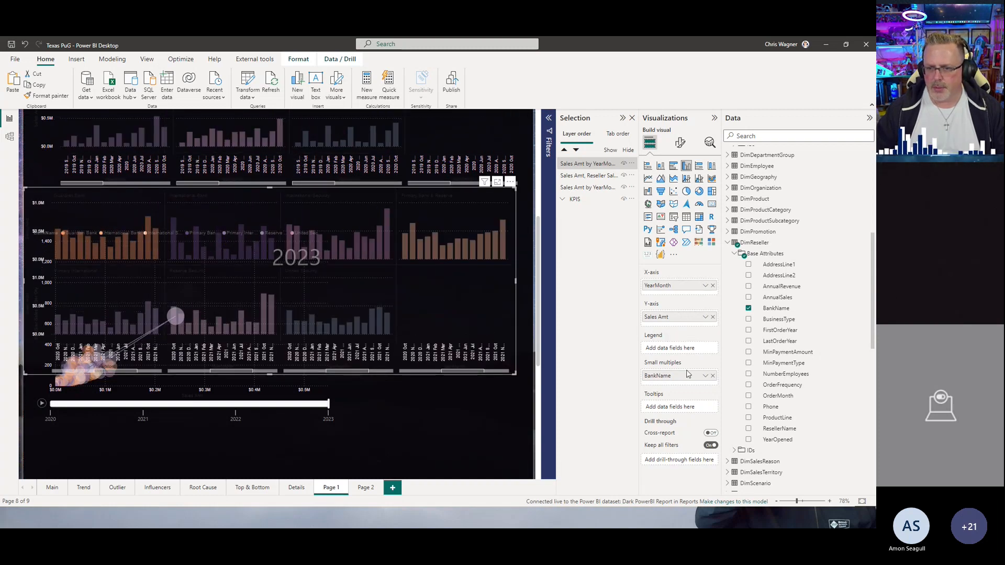
Step: Convert the copy into a clustered bar chart of Sales Amt by BankName, removing YearMonth from the axis
drag(679, 381, 671, 287)
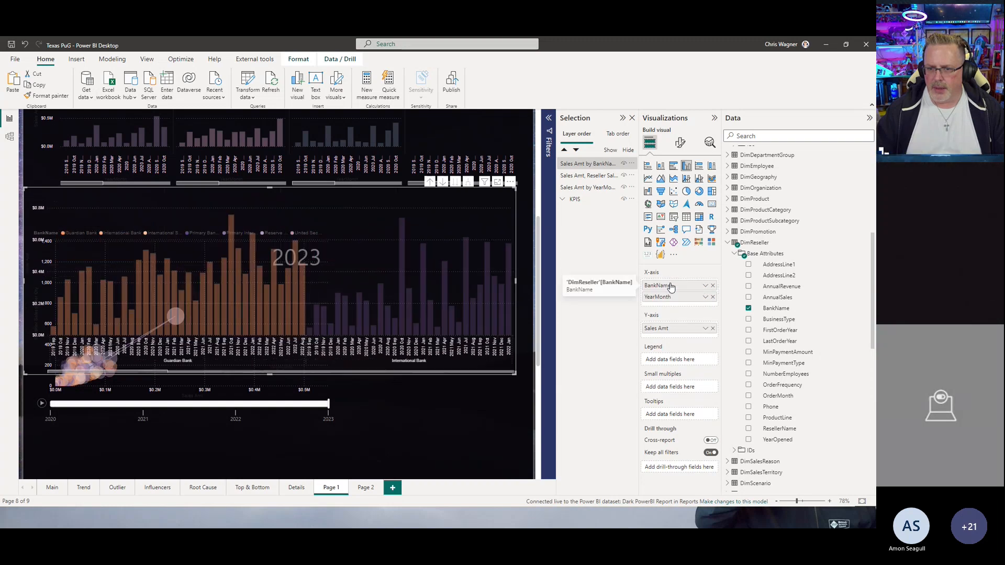
click(647, 168)
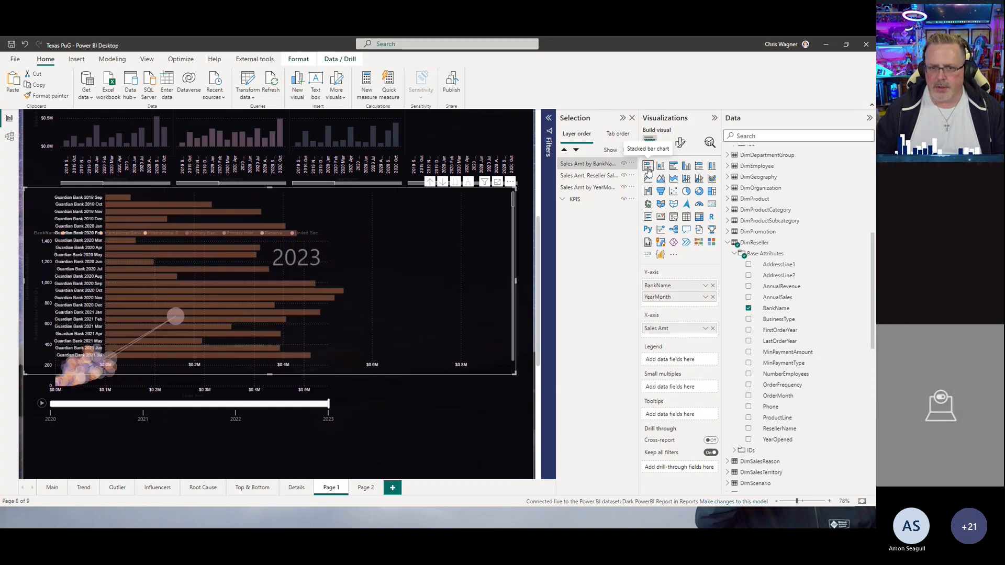
click(713, 297)
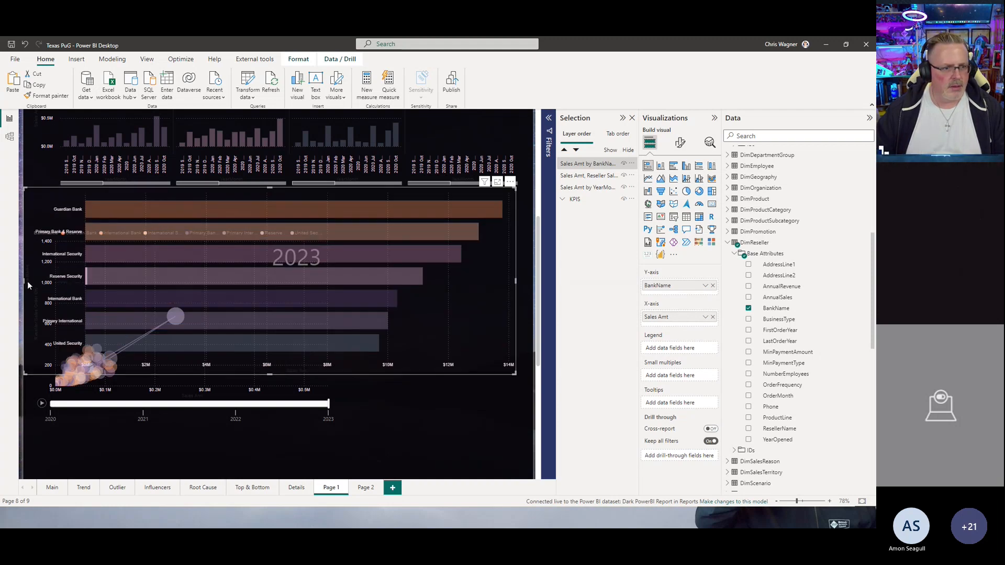
Step: Resize the bank bar chart into a small box to the right of the scatter chart
drag(24, 281, 364, 268)
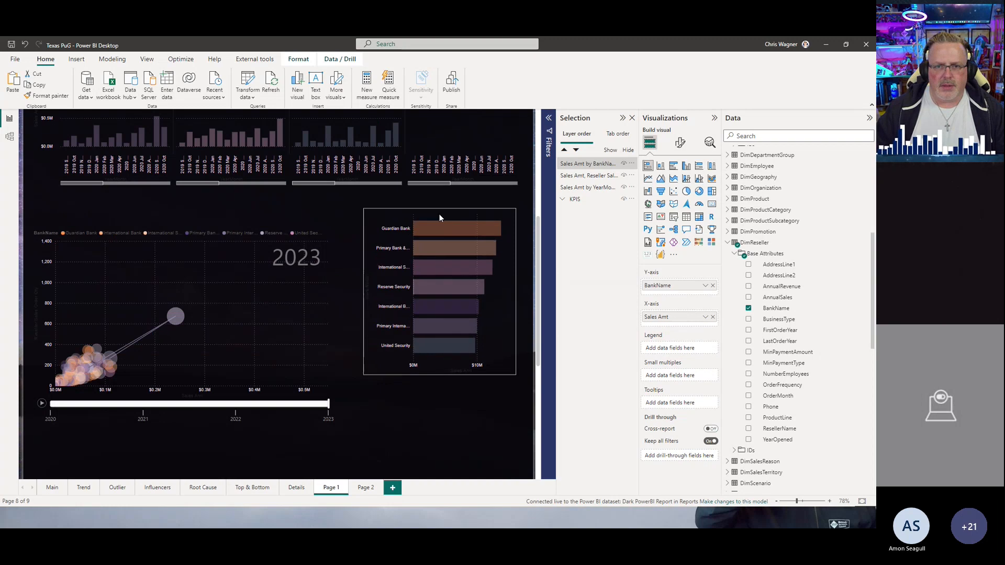
drag(440, 218, 439, 222)
drag(439, 375, 440, 345)
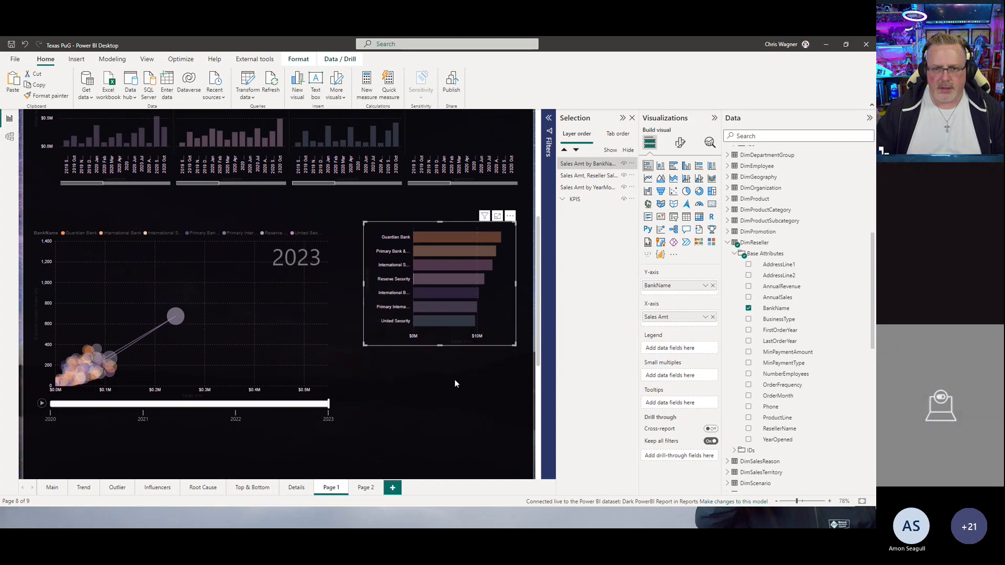
click(455, 383)
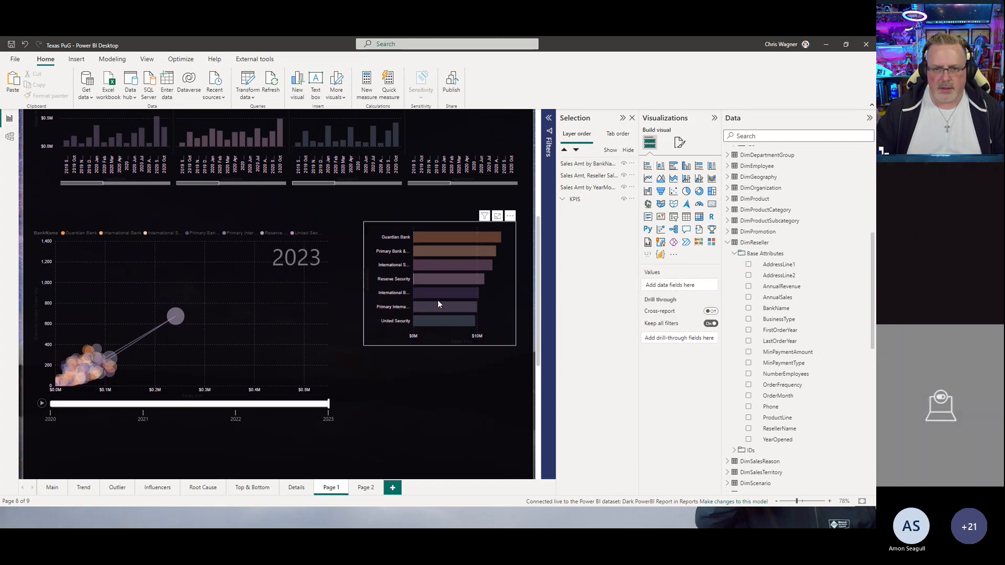
Step: Select individual bank bars and bubbles to examine how the scatter chart cross-filters
click(421, 336)
click(445, 237)
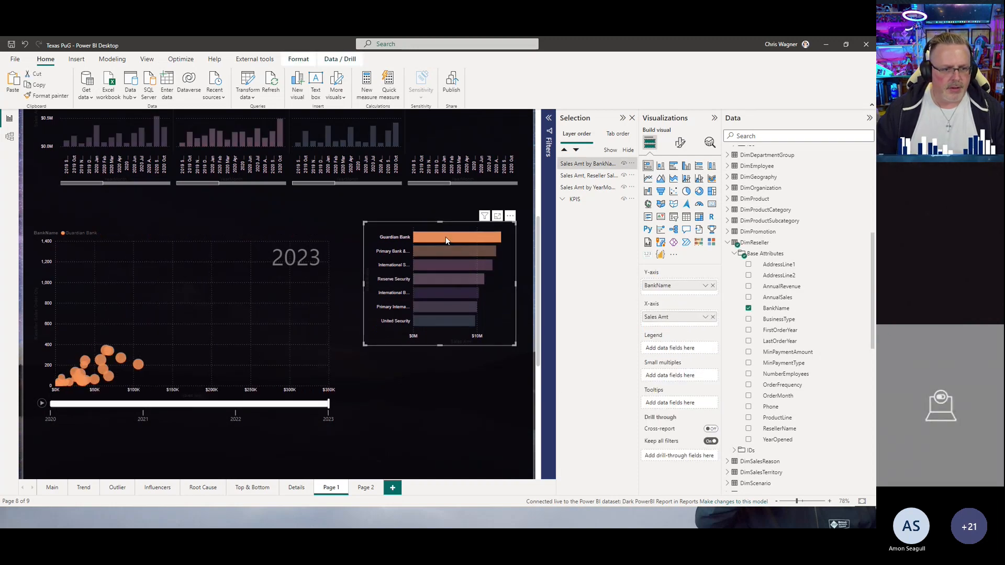
click(141, 365)
click(138, 368)
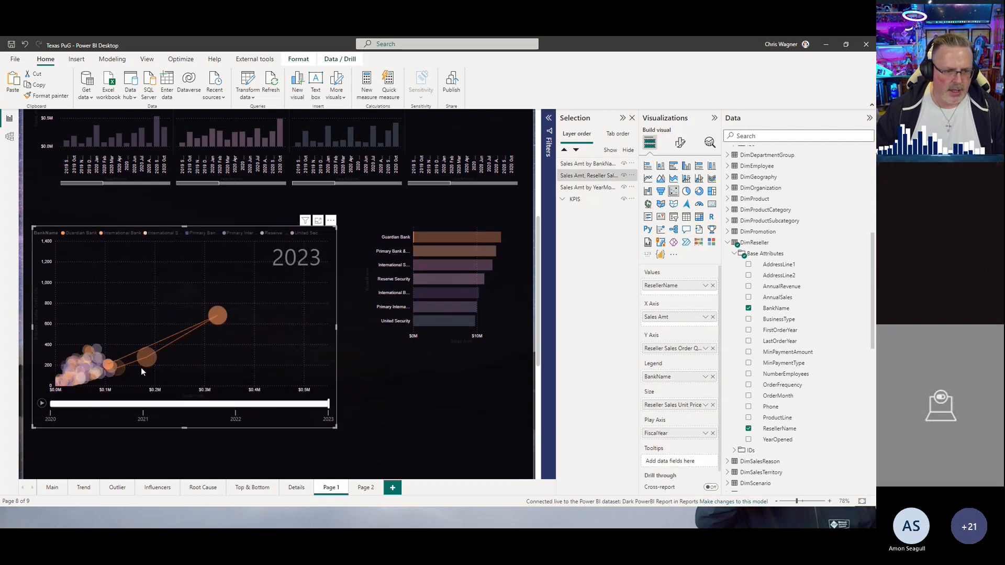
click(425, 252)
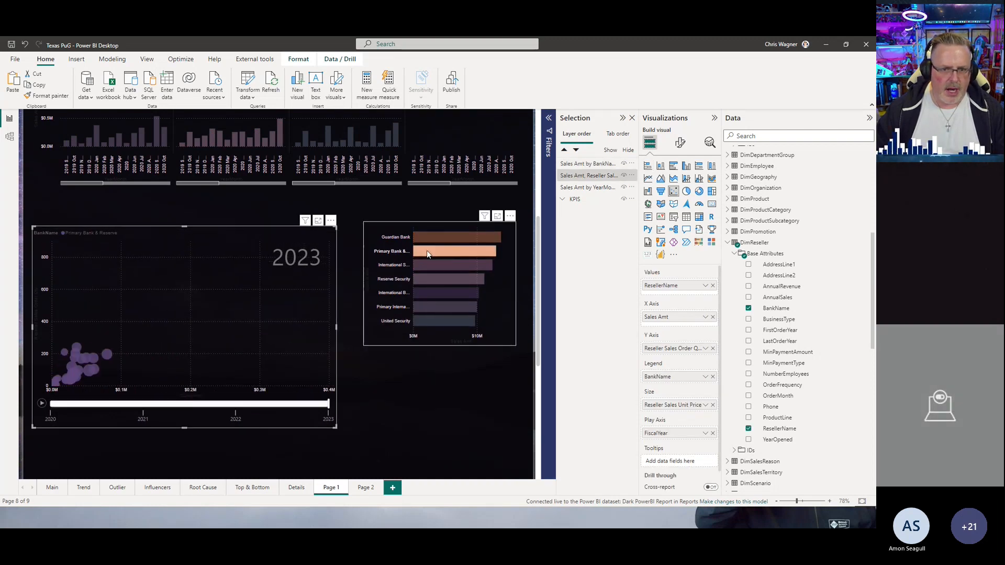
click(422, 268)
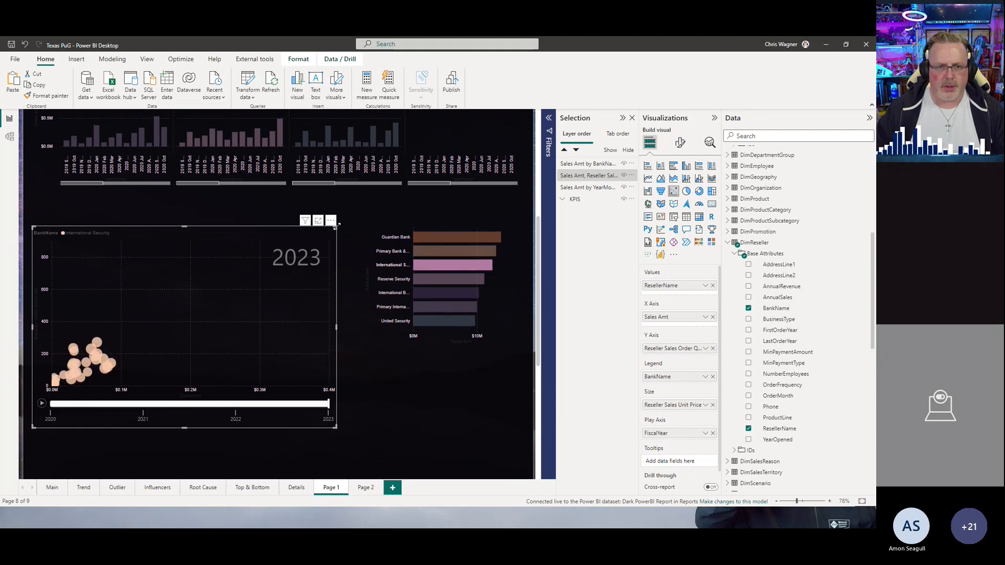
Step: Duplicate the bank bar chart and place the copy directly beneath the original, resized to match
click(377, 233)
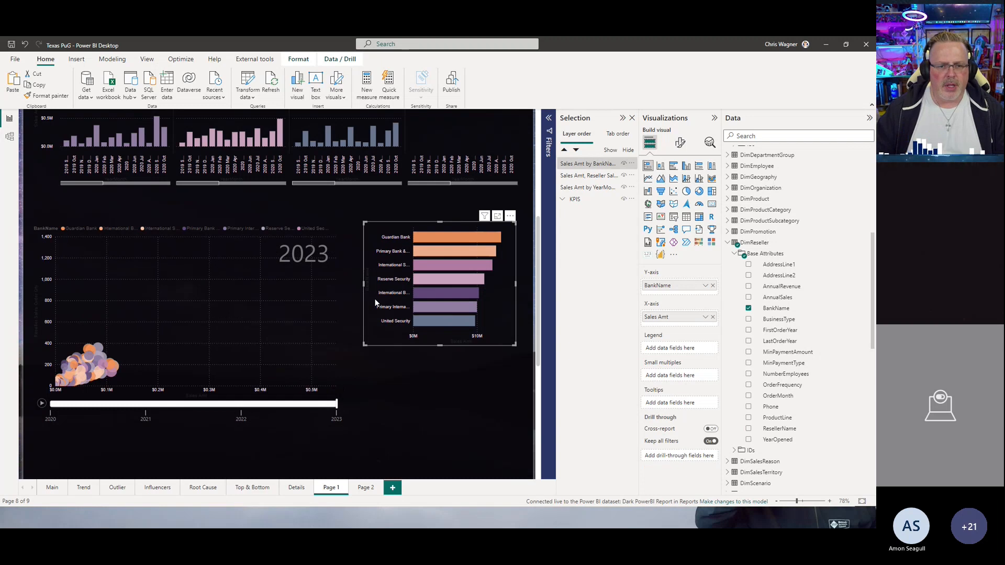
key(ctrl+c)
key(ctrl+v)
drag(375, 299, 438, 319)
click(474, 292)
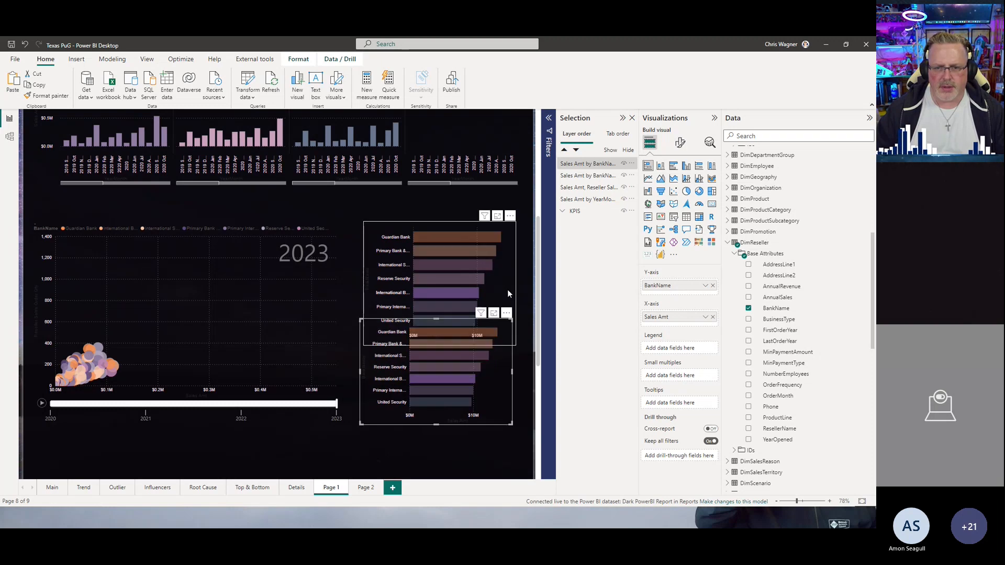
click(501, 285)
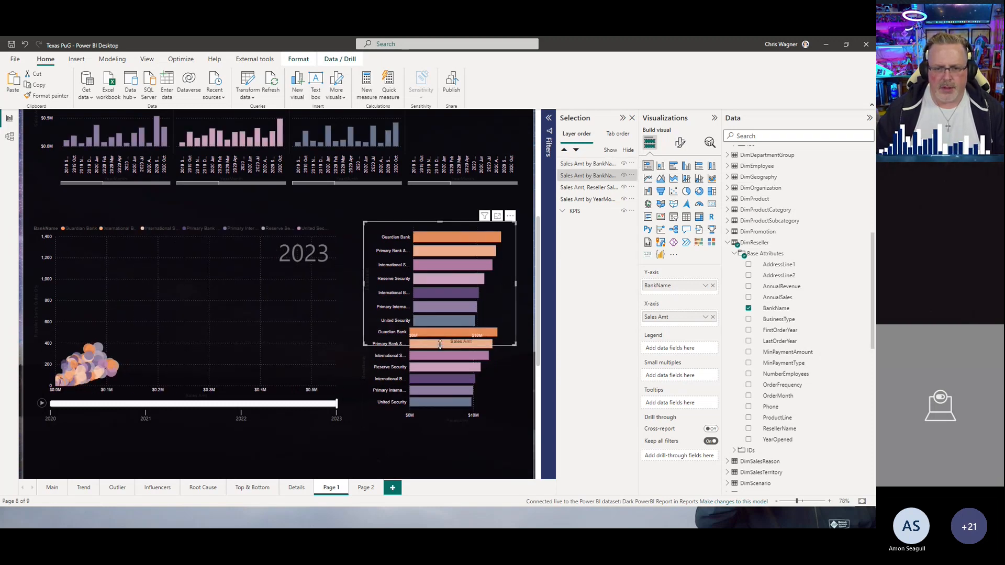
drag(439, 346, 438, 312)
click(438, 320)
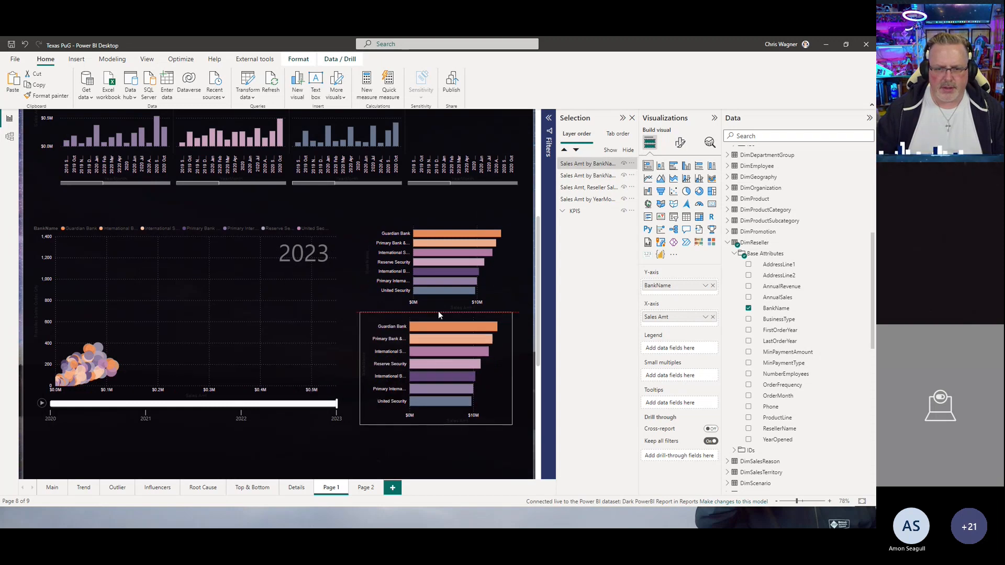
Step: Add ResellerName under BankName on the copy's Y-axis and expand it to show all hierarchy levels
drag(783, 430, 691, 295)
click(465, 310)
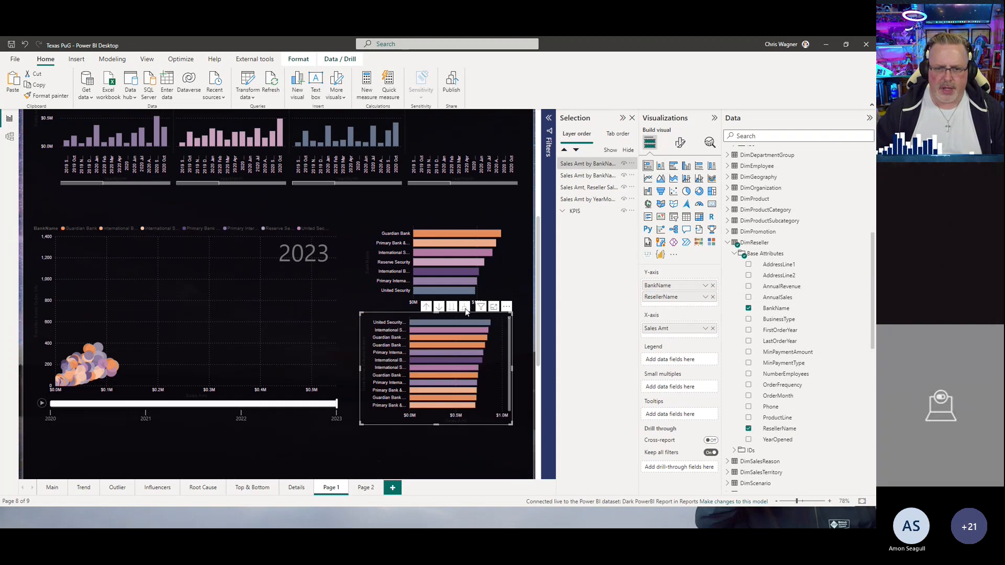
Step: Select reseller and bank bars in both bar charts to examine how the scatter chart filters
click(385, 324)
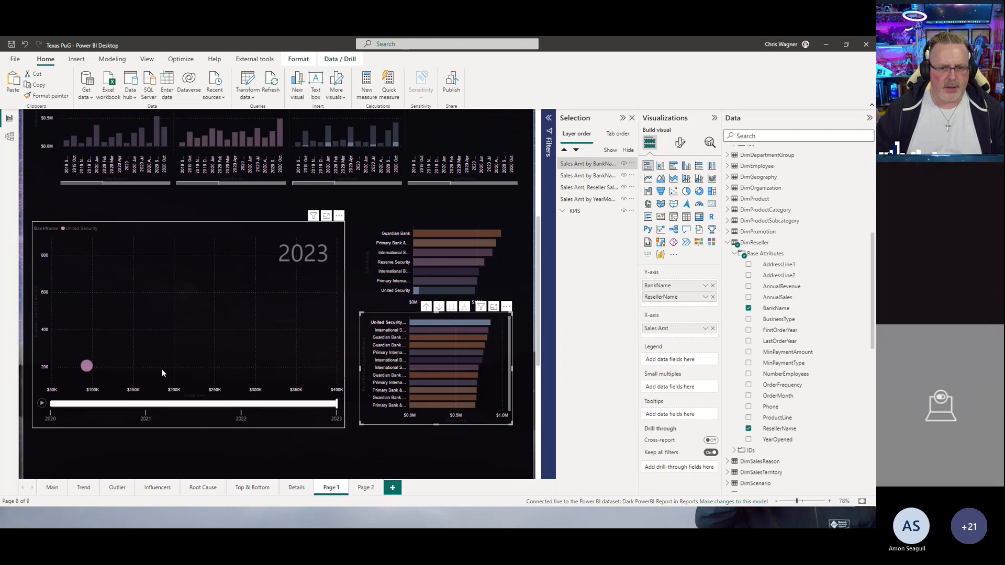
click(414, 331)
click(422, 340)
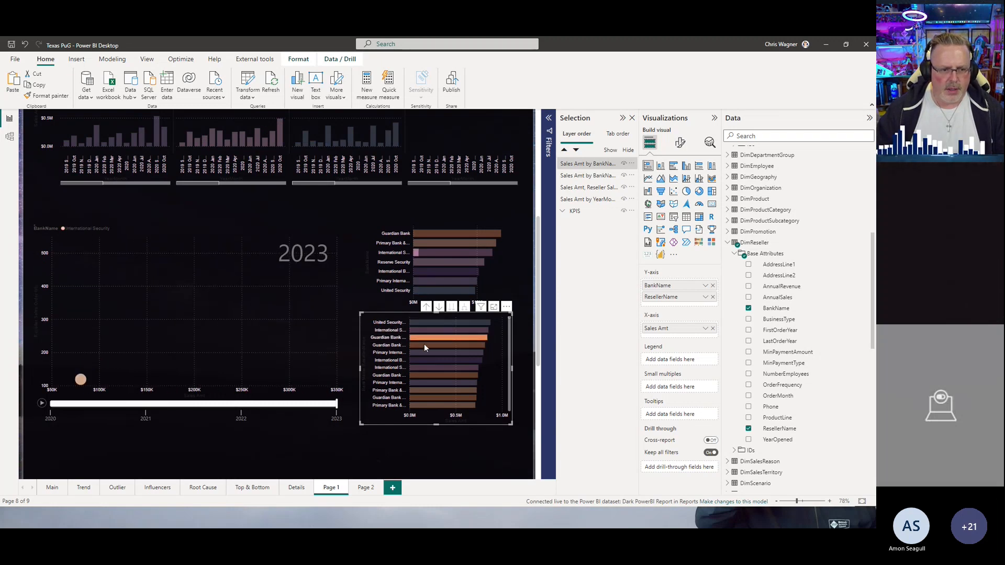
click(426, 349)
click(435, 366)
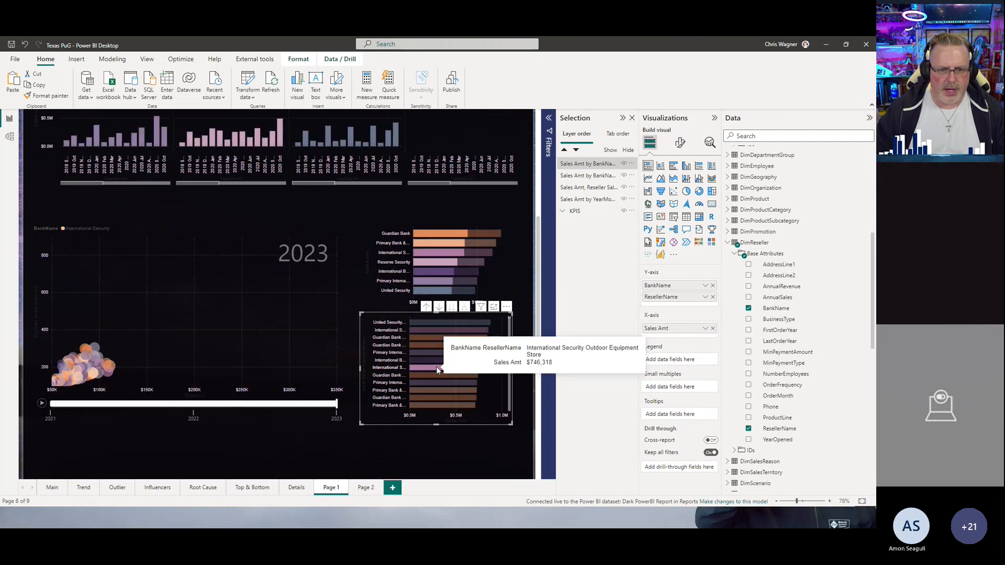
click(435, 367)
click(433, 279)
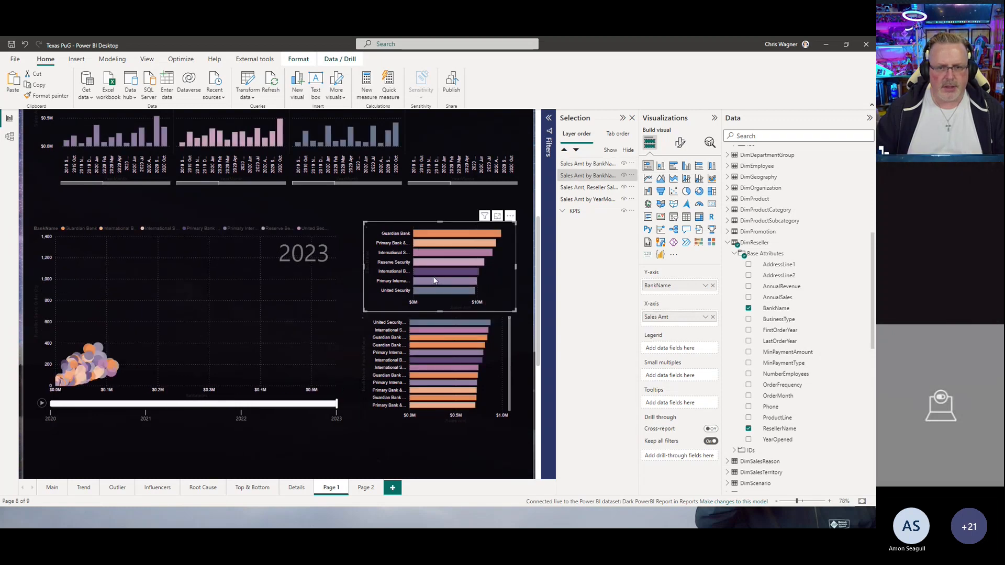
click(436, 282)
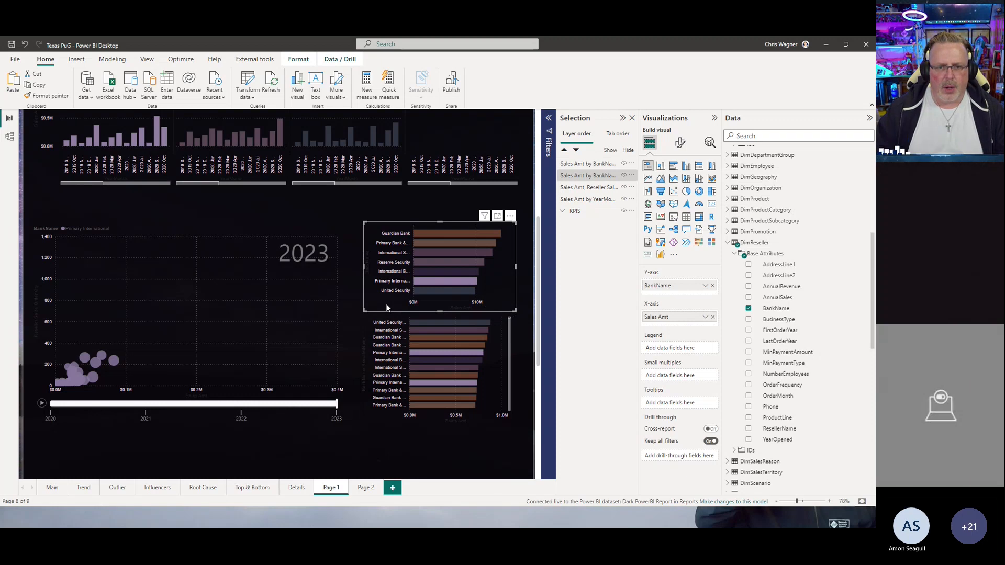
click(422, 294)
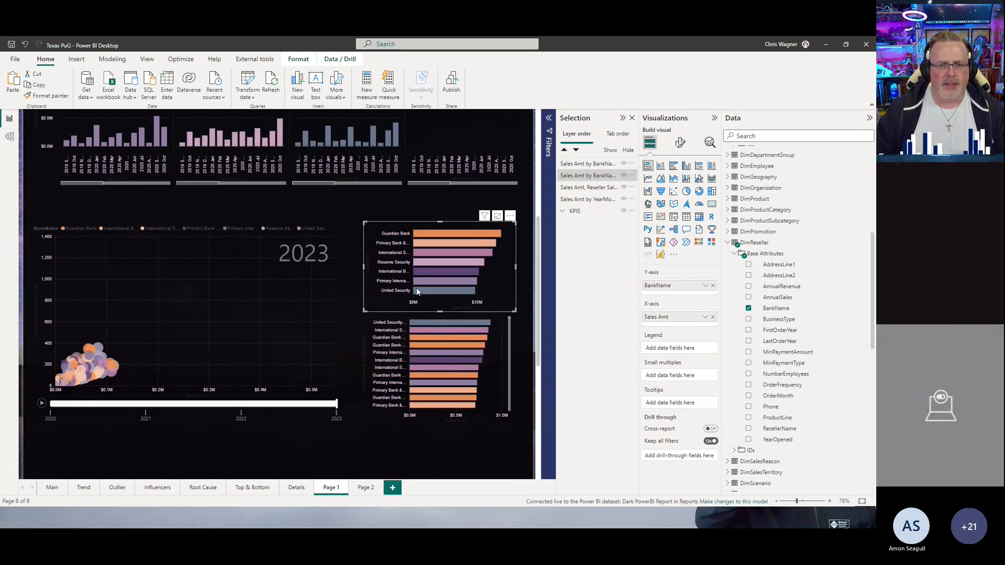
click(429, 261)
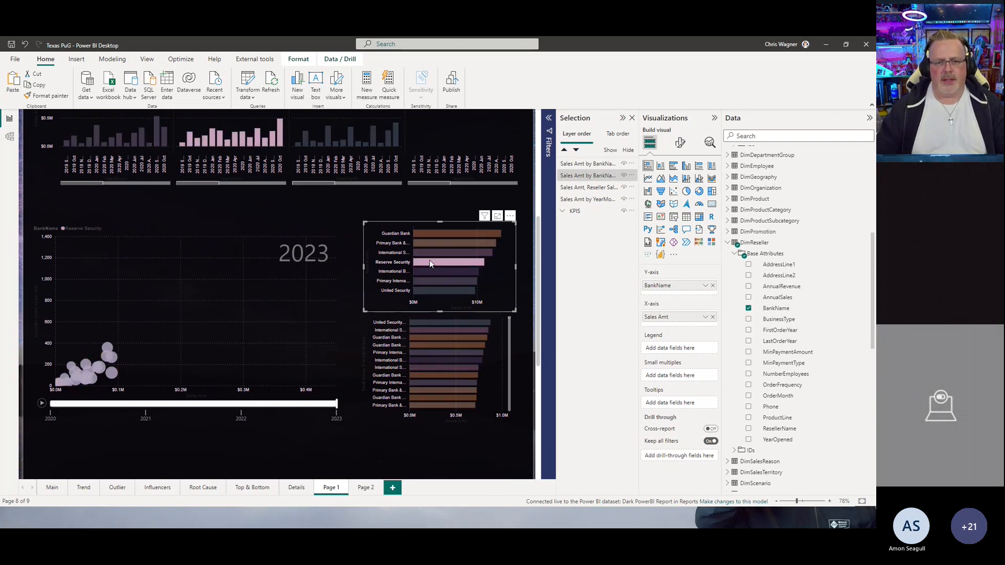
click(429, 261)
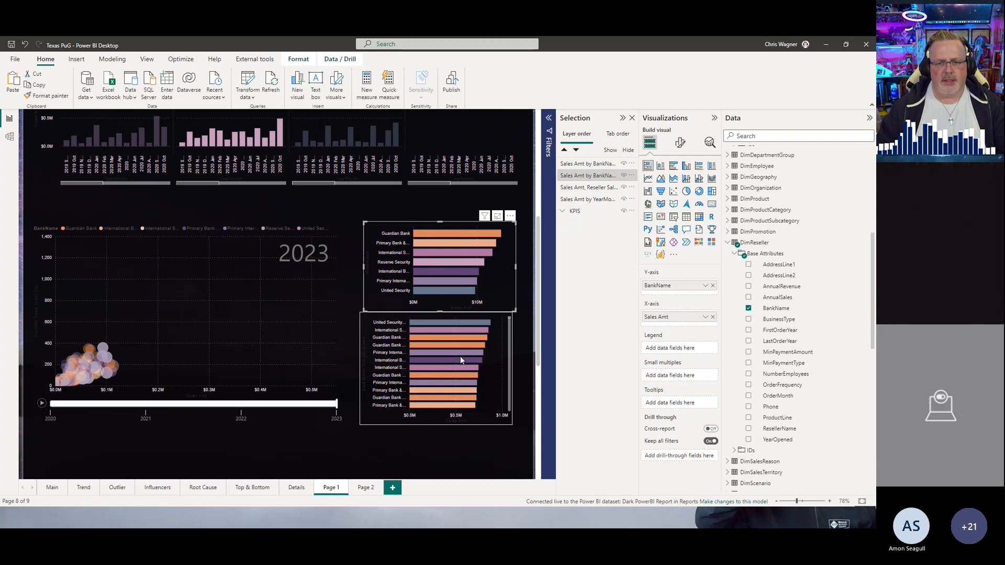
Step: Turn on Edit interactions and move the reseller bar chart slightly lower beneath the bank bar chart
click(362, 367)
drag(360, 369, 366, 369)
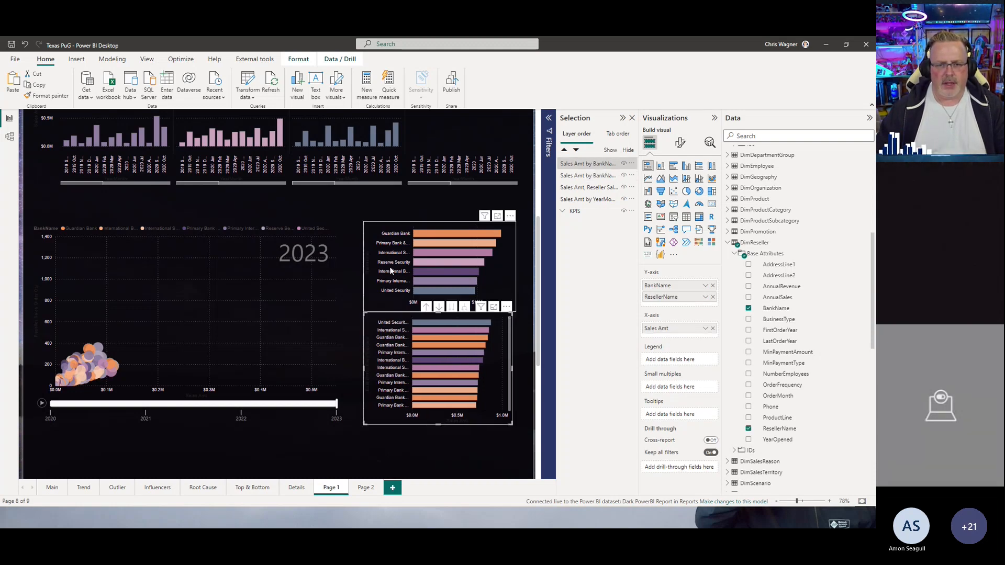
click(387, 225)
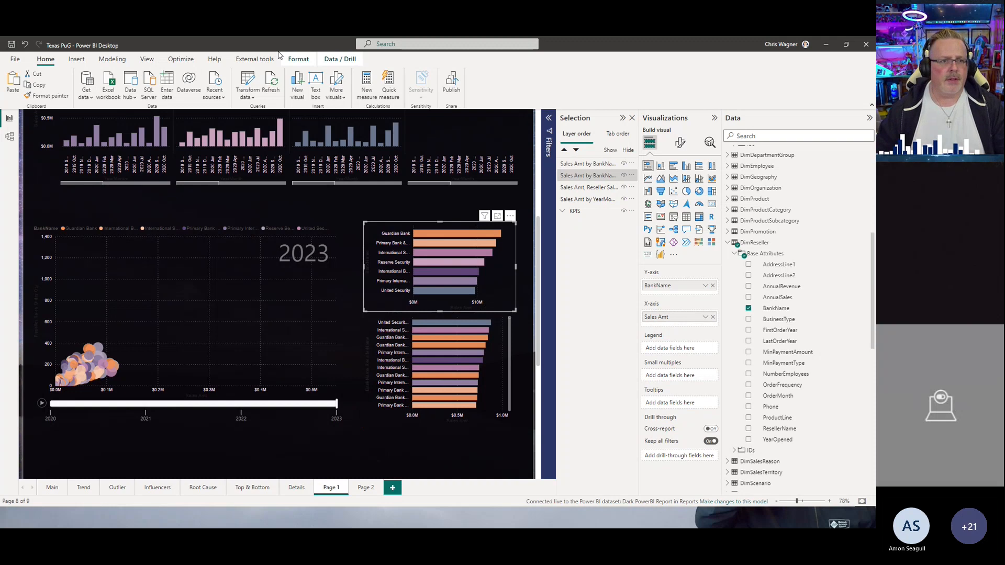
click(257, 59)
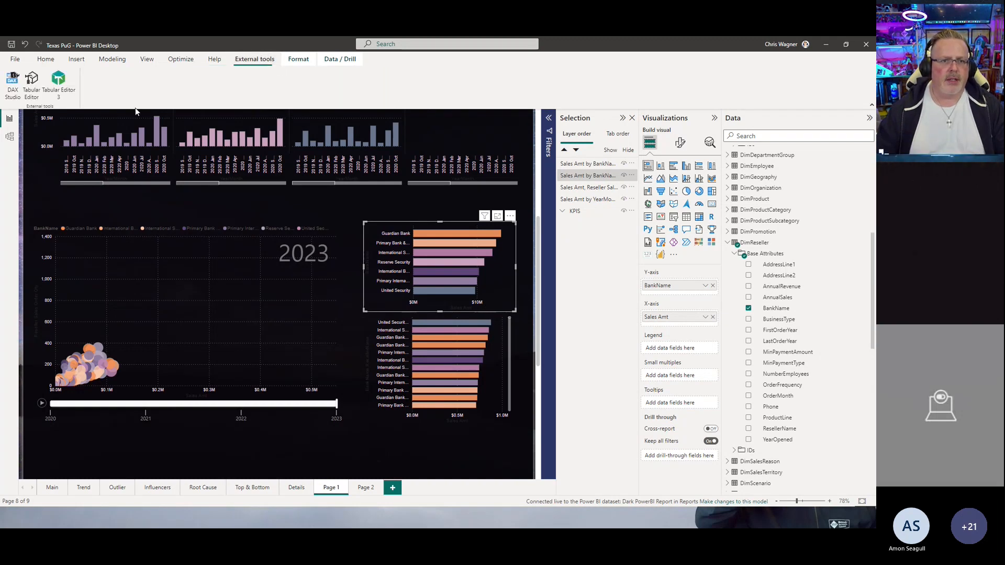
click(299, 59)
click(19, 84)
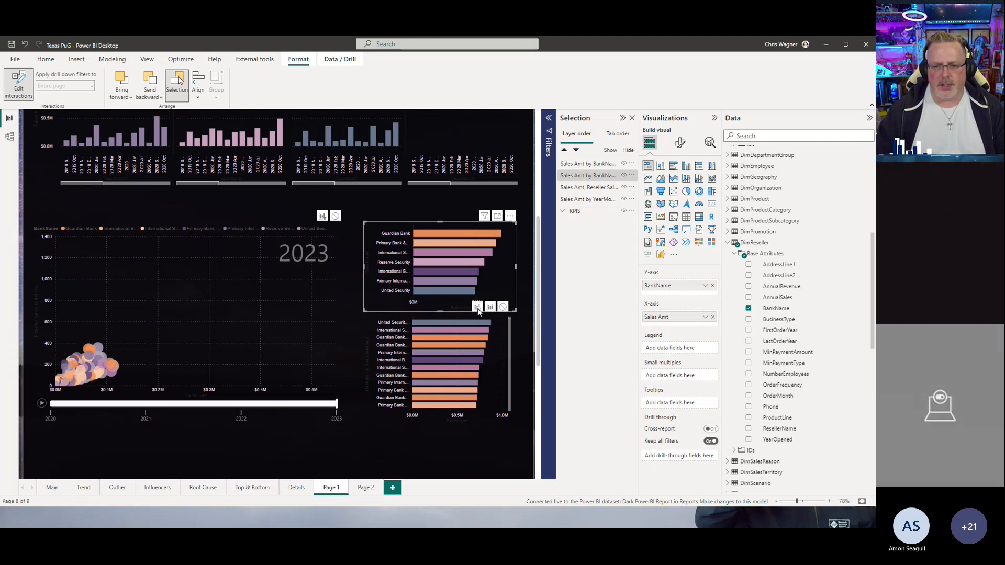
drag(489, 323, 484, 347)
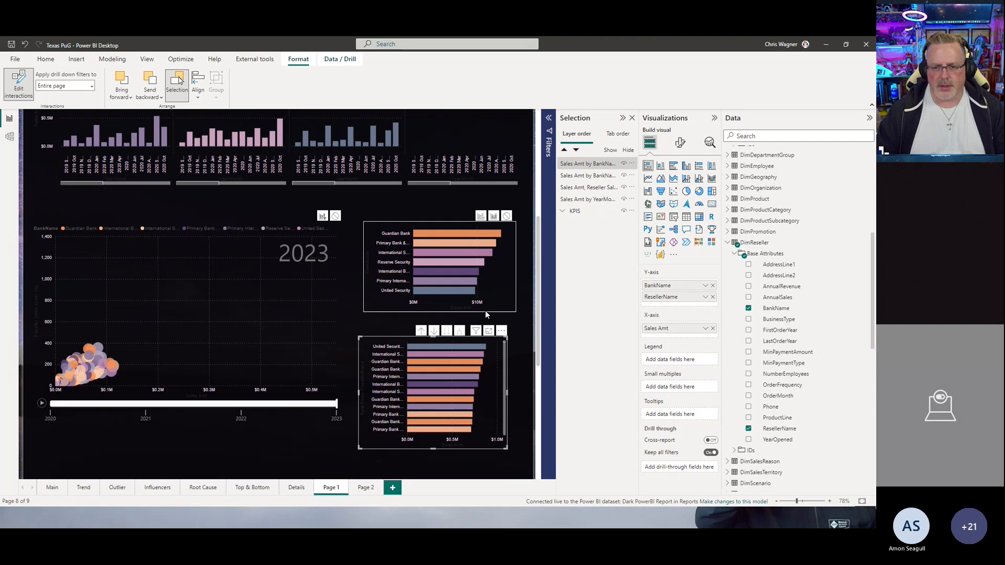
click(485, 308)
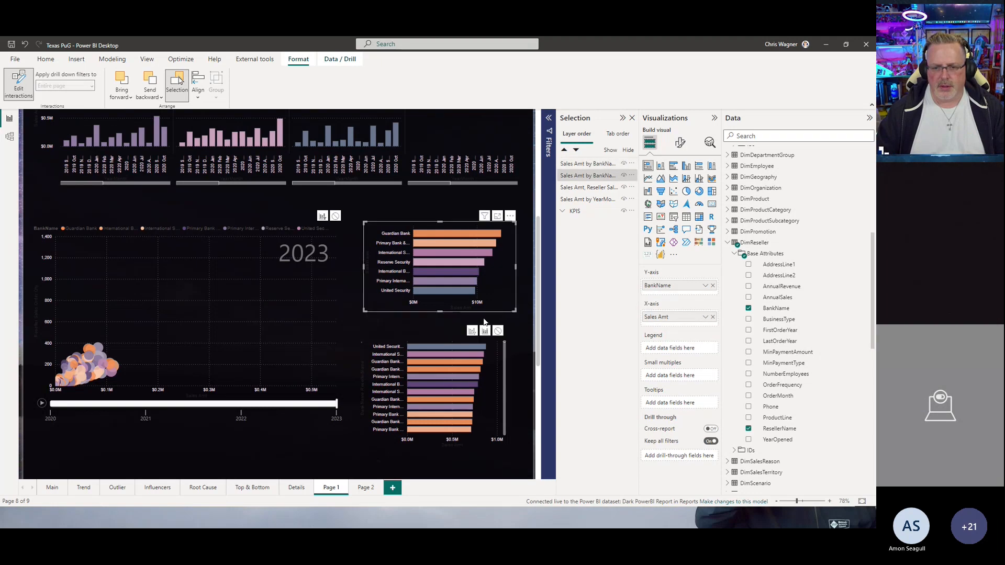
Step: Select bank bars to examine how the scatter and reseller charts respond, then select the scatter chart
click(459, 272)
click(462, 262)
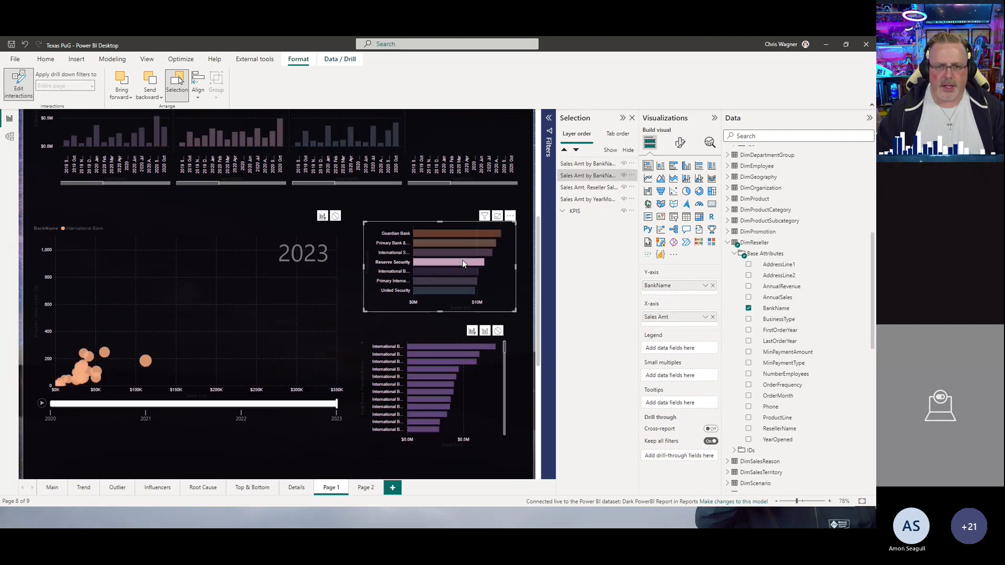
click(465, 253)
click(467, 244)
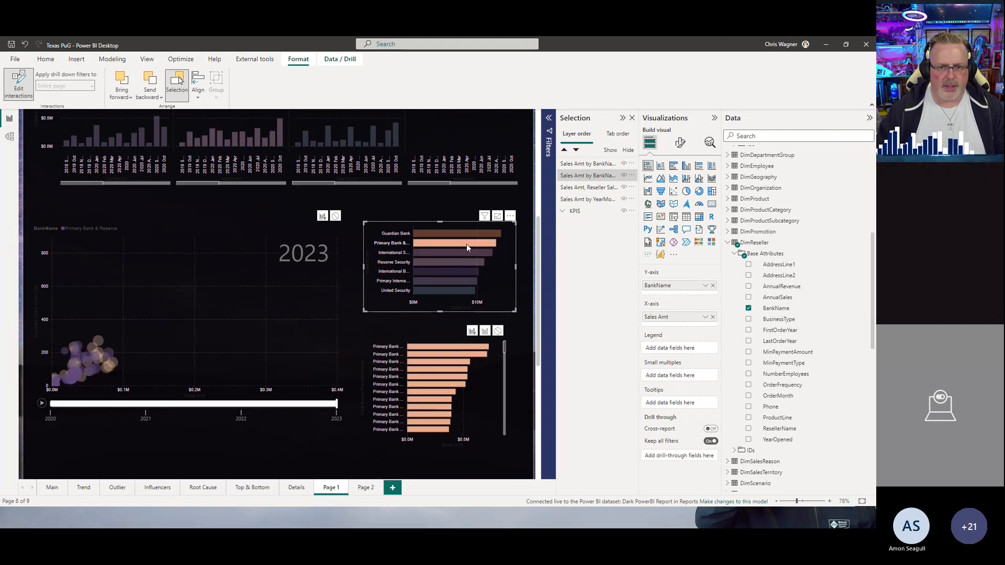
click(311, 235)
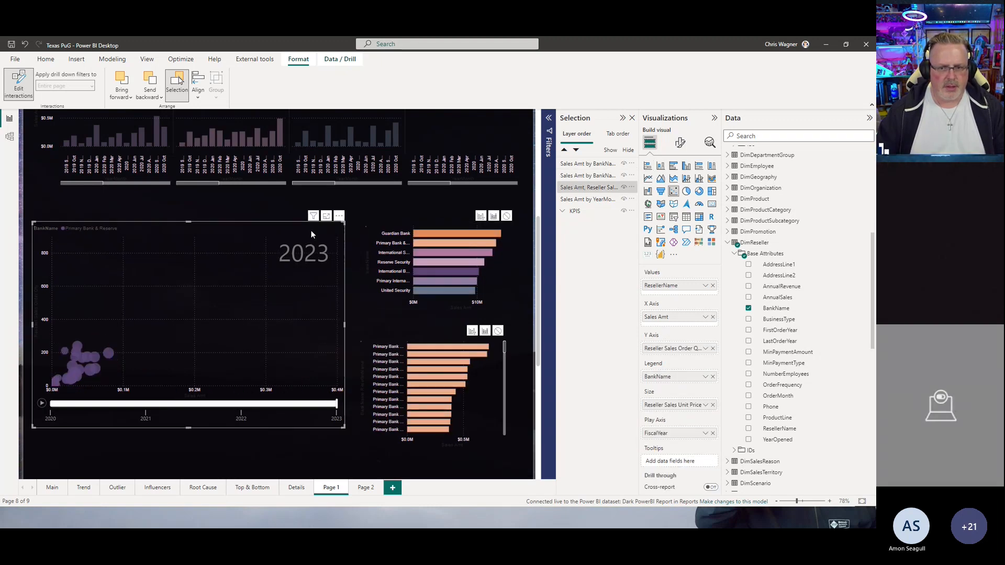
Step: Examine the scatter chart's format settings, including the Markers shape and per-bank colours and the General options
click(681, 144)
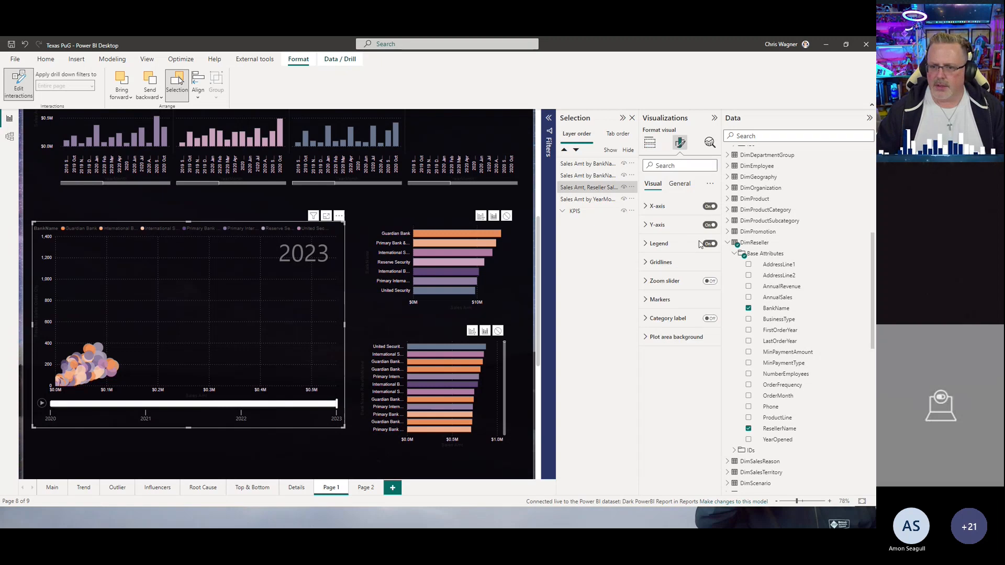
click(647, 300)
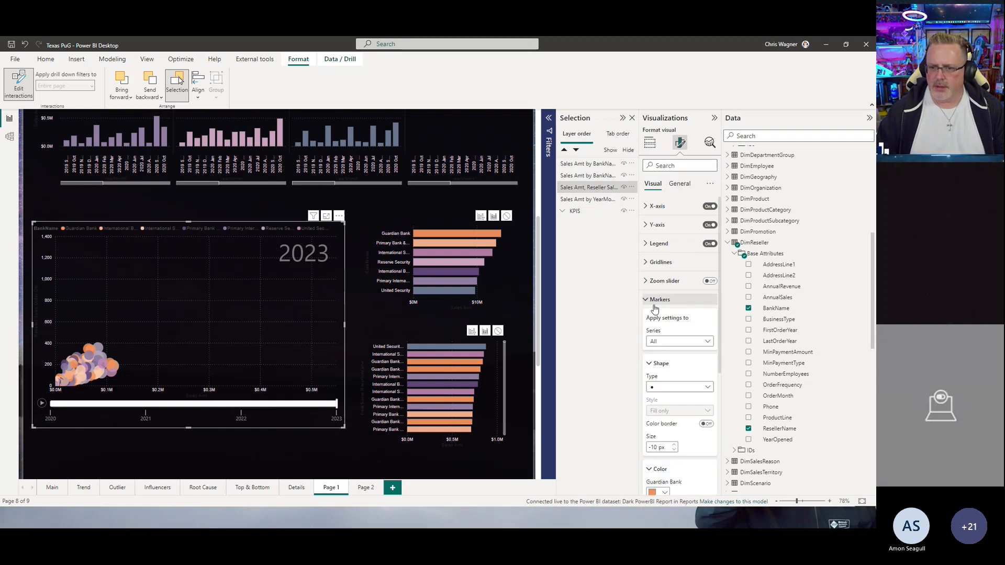
scroll(675, 392, down, 3)
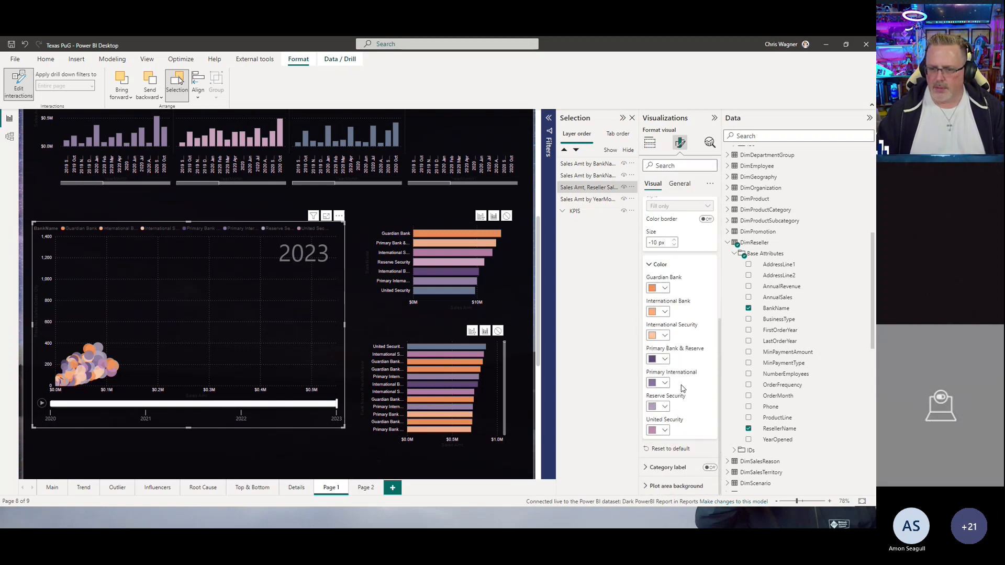
scroll(681, 388, up, 1)
scroll(682, 387, up, 3)
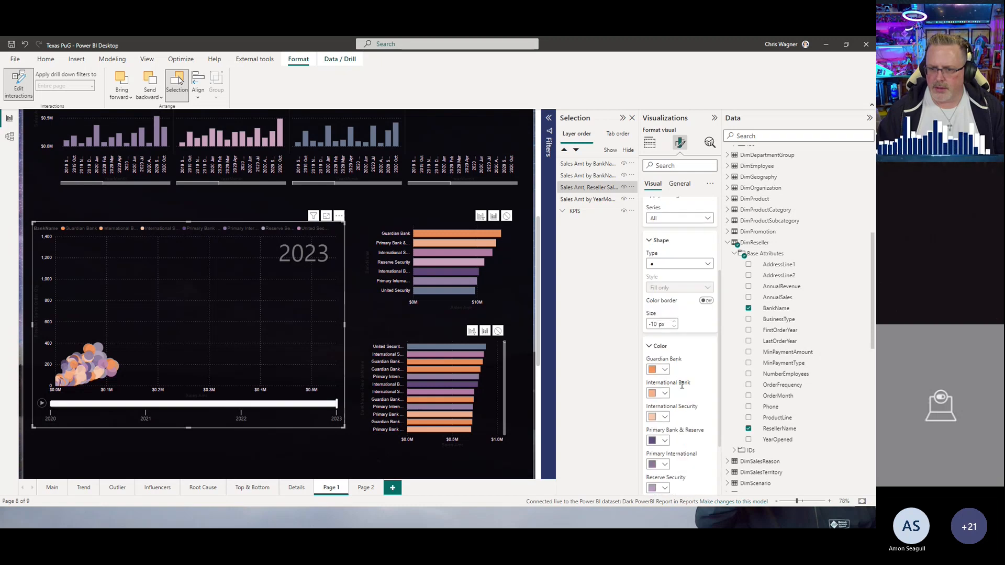
click(680, 184)
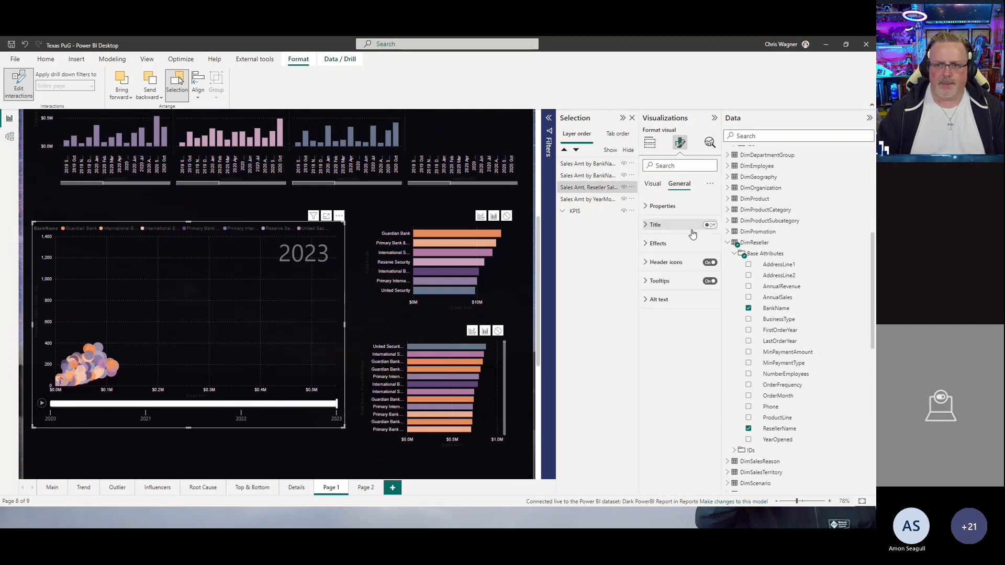
click(392, 232)
click(441, 335)
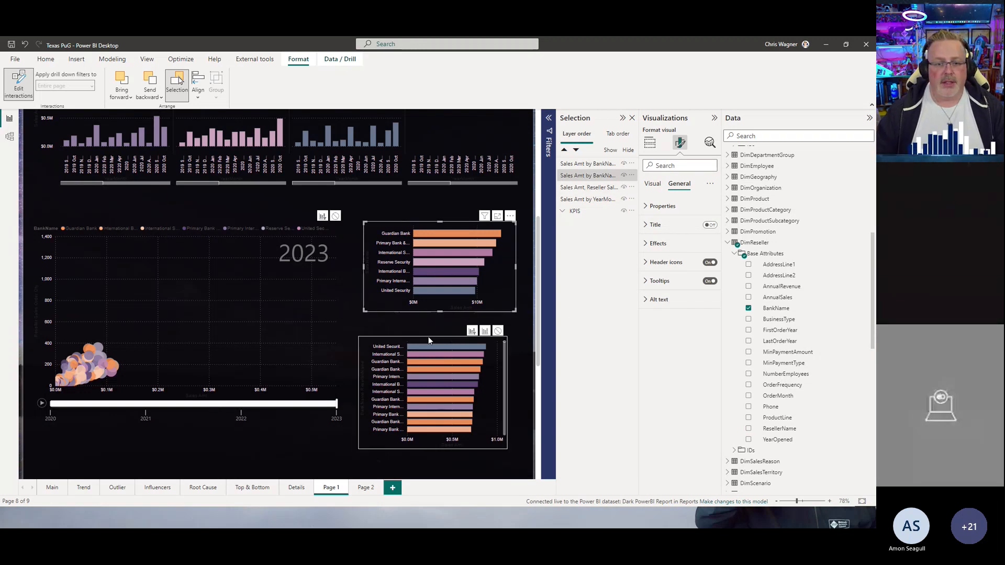
click(116, 213)
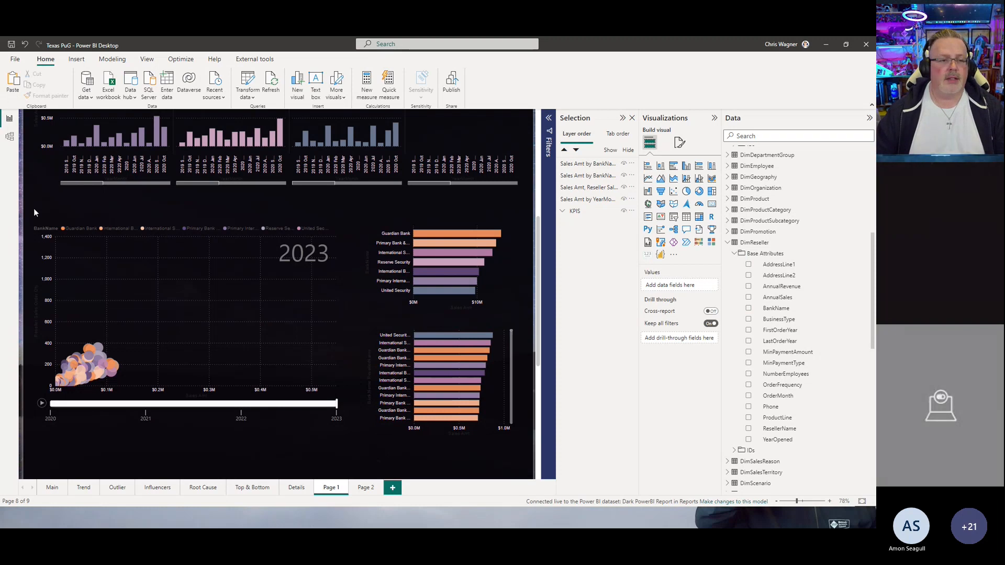
drag(34, 212, 529, 443)
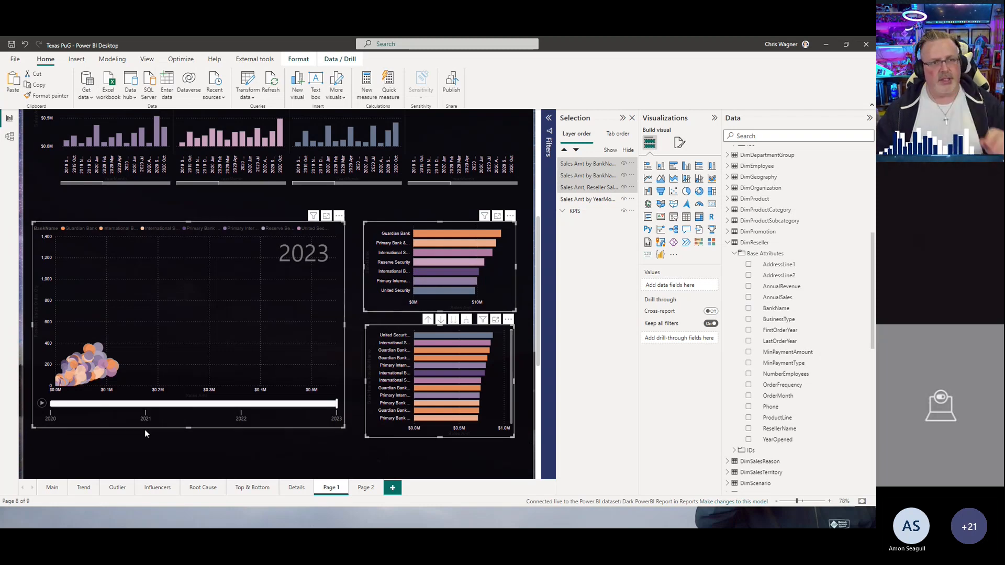
Step: Open the Main page and view the Outliers, Influencers, Root Cause and Tops and Bottoms bookmark views
click(52, 488)
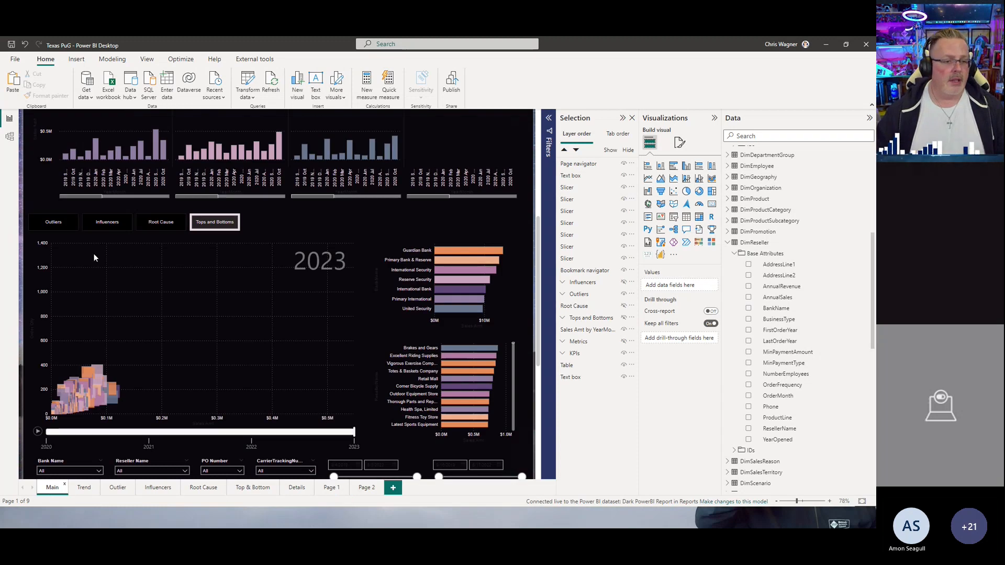
ctrl+click(53, 223)
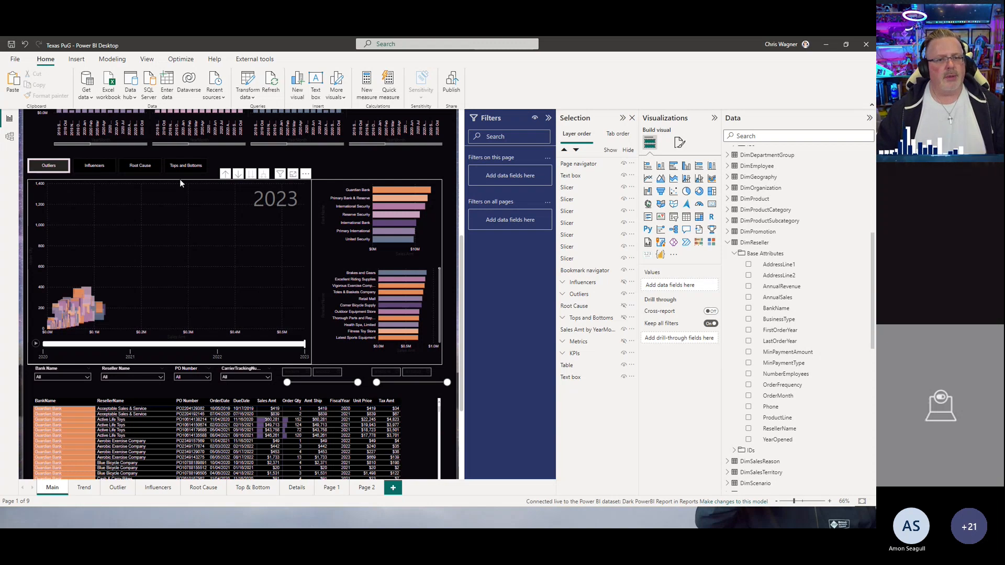
ctrl+click(102, 171)
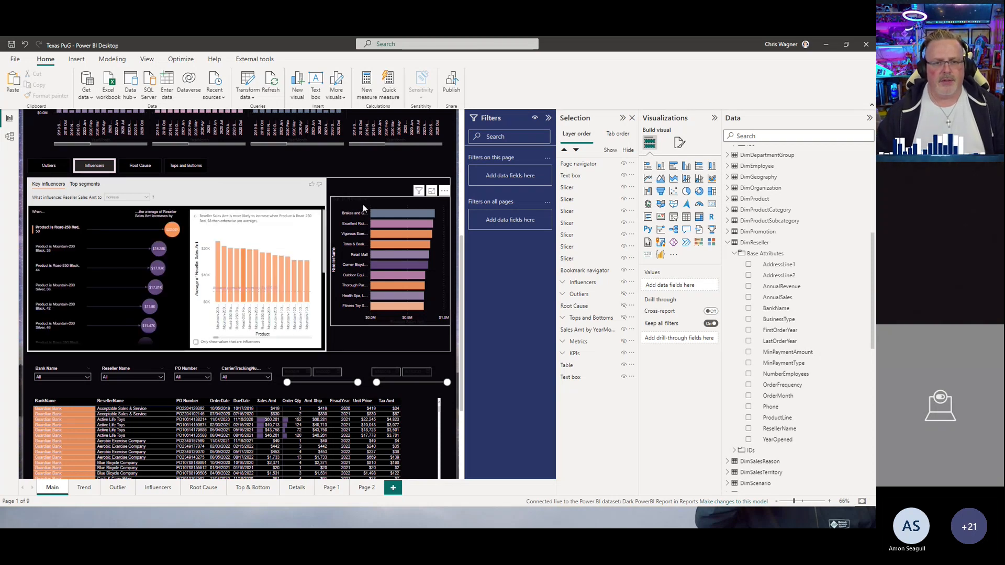
mouse_move(385, 215)
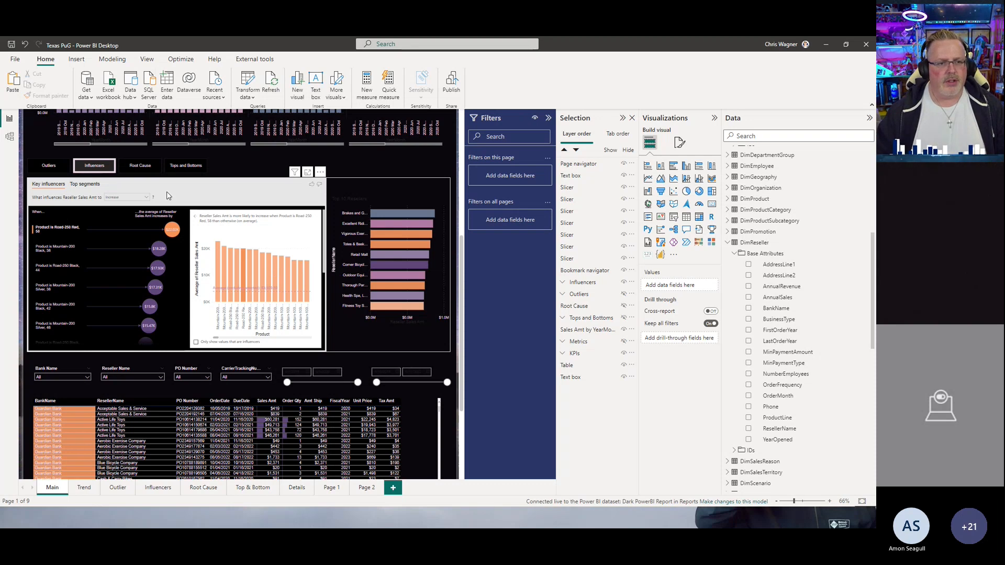
click(139, 167)
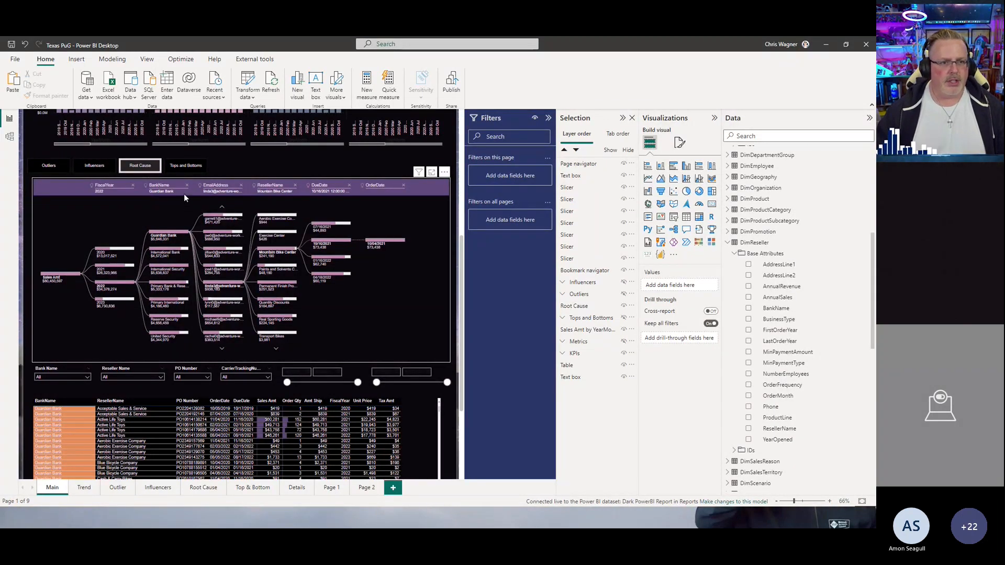
click(178, 167)
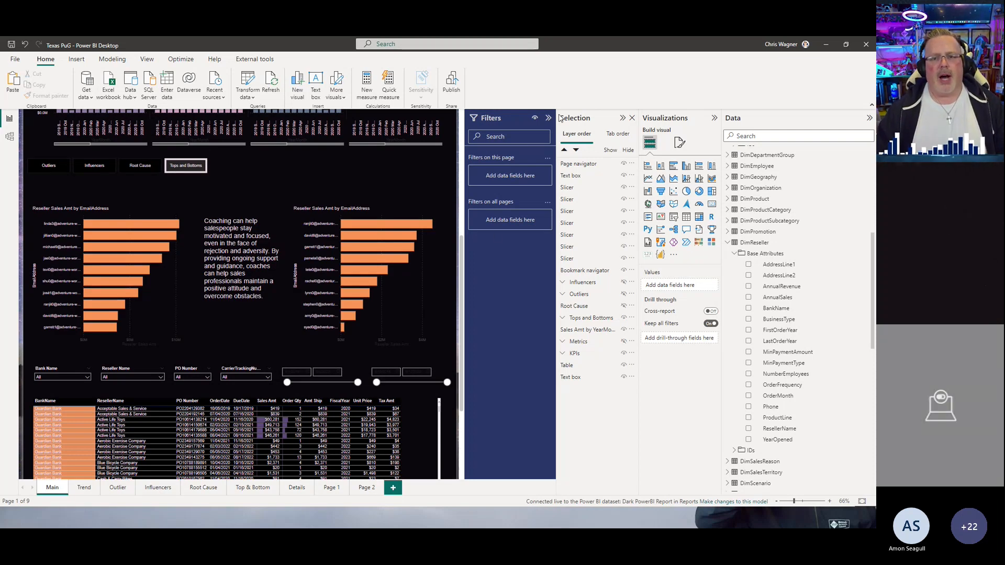
Step: Close the Selection pane and collapse the Filters pane to widen the canvas
click(633, 118)
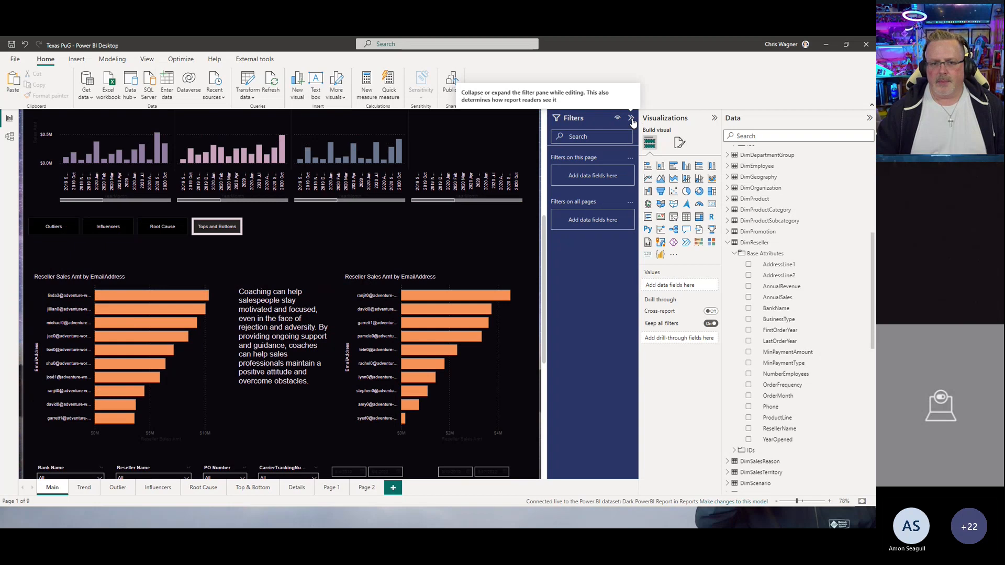
click(631, 120)
scroll(571, 232, down, 3)
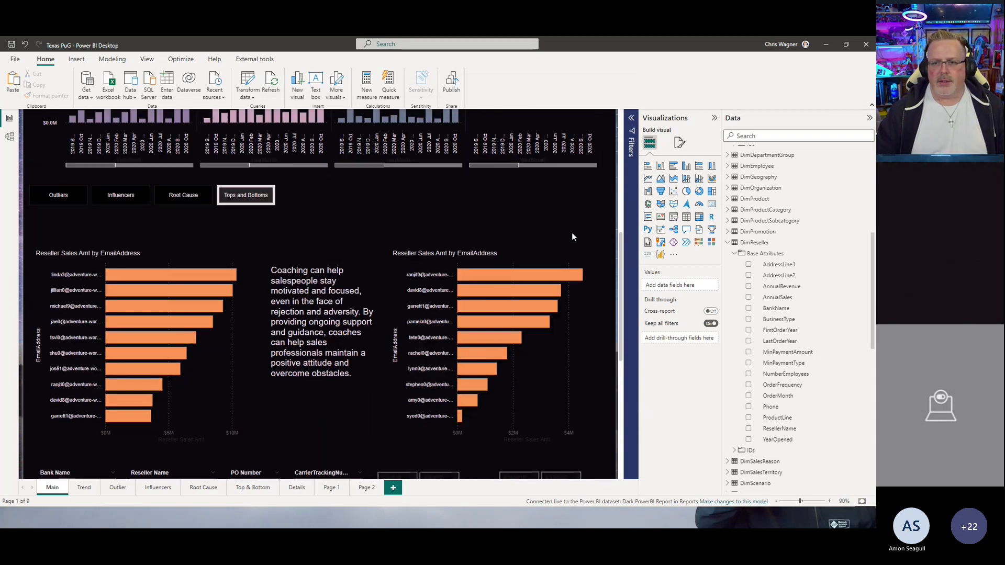
scroll(572, 232, up, 2)
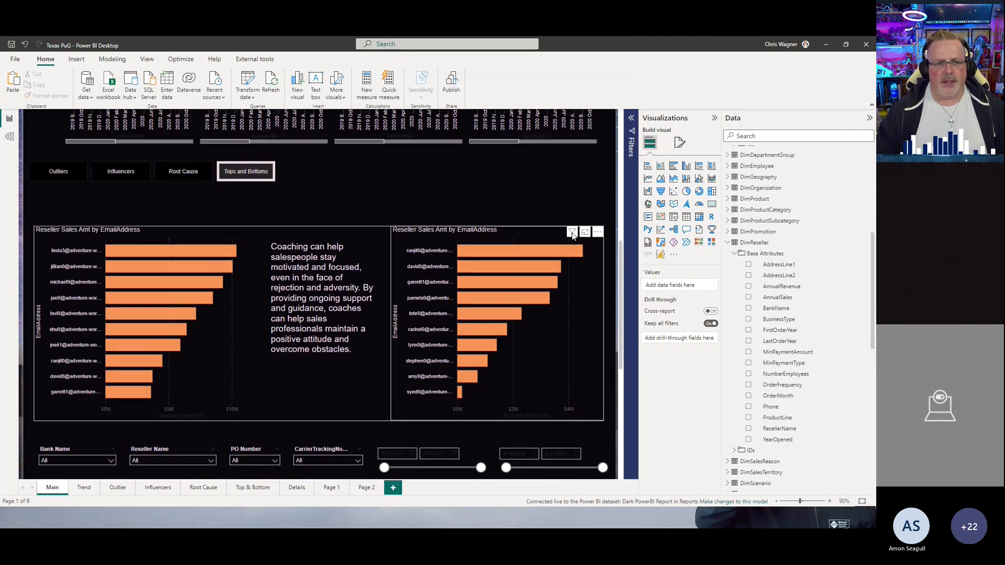
Step: Inspect the top 10 and bottom 10 filters on the two EmailAddress bar charts in the Filters pane
click(168, 244)
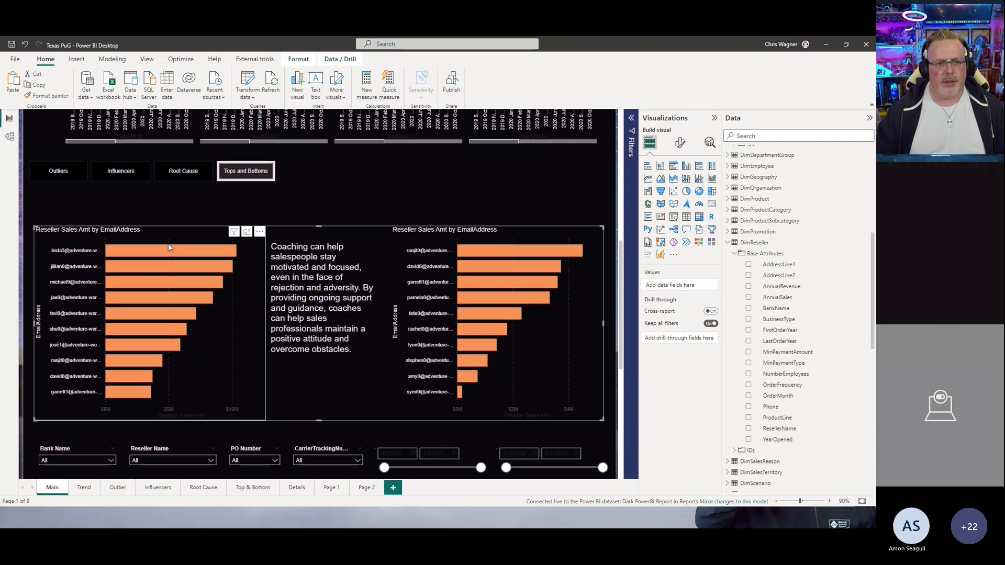
click(196, 245)
click(631, 198)
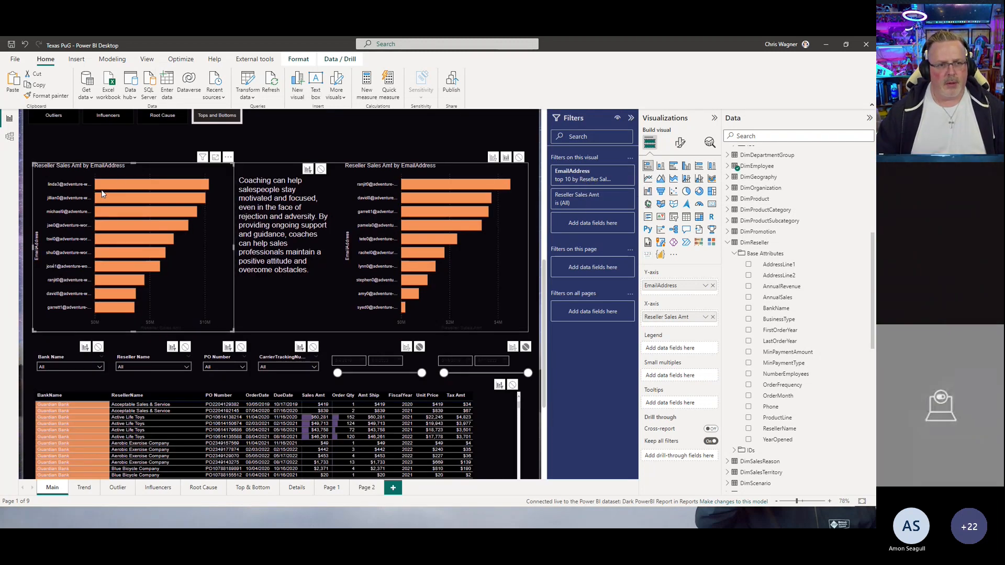
click(431, 178)
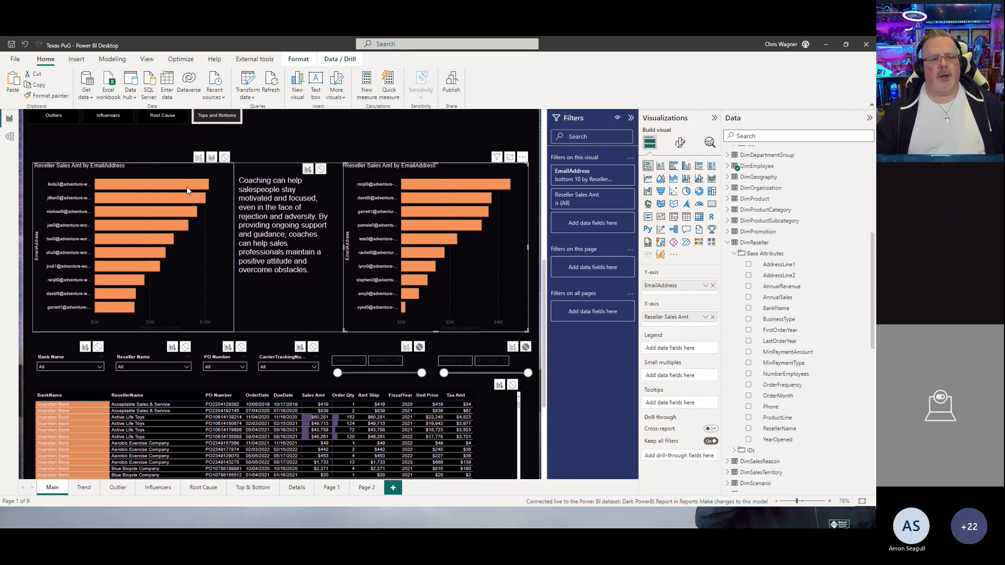
mouse_move(188, 191)
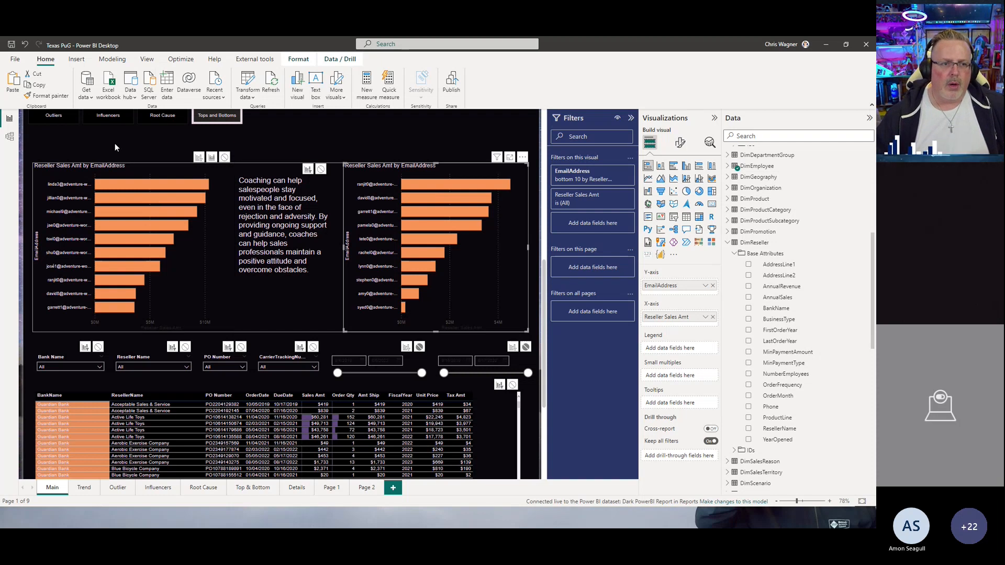
Step: Turn off Edit interactions and select the coaching text box
click(298, 58)
click(18, 85)
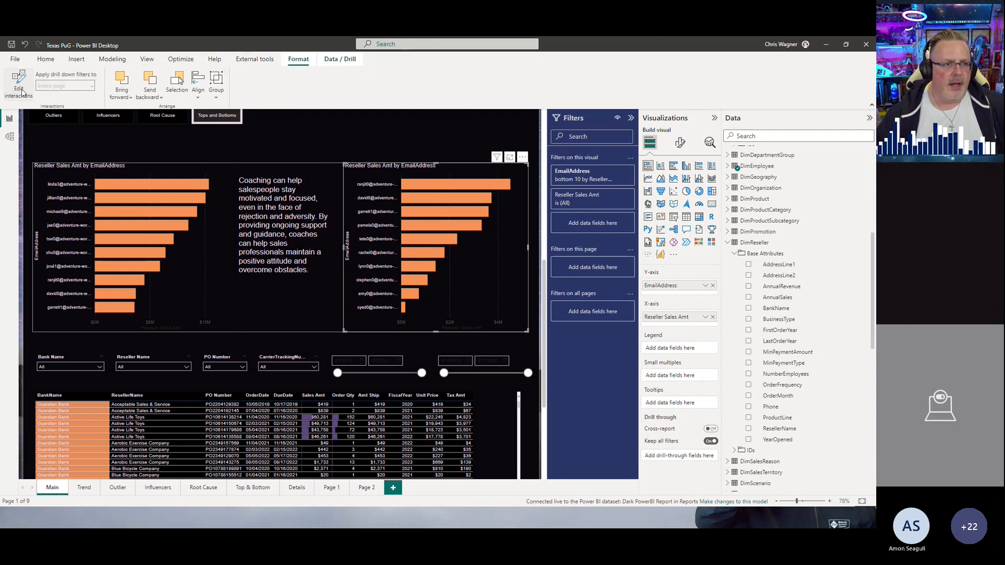
click(250, 179)
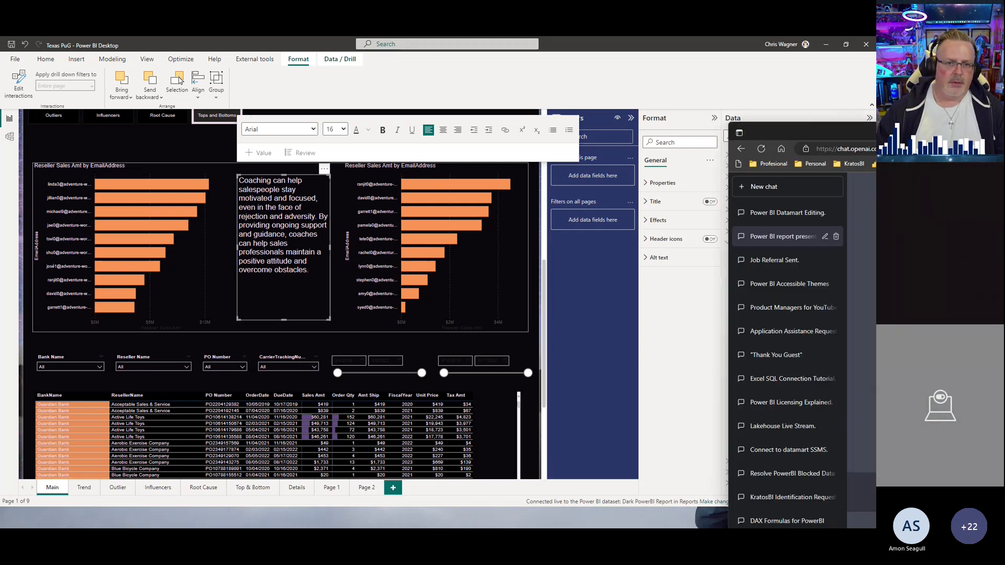
Step: Switch to the ChatGPT browser window to show the prompt that generated the coaching text, then return
drag(875, 129, 671, 105)
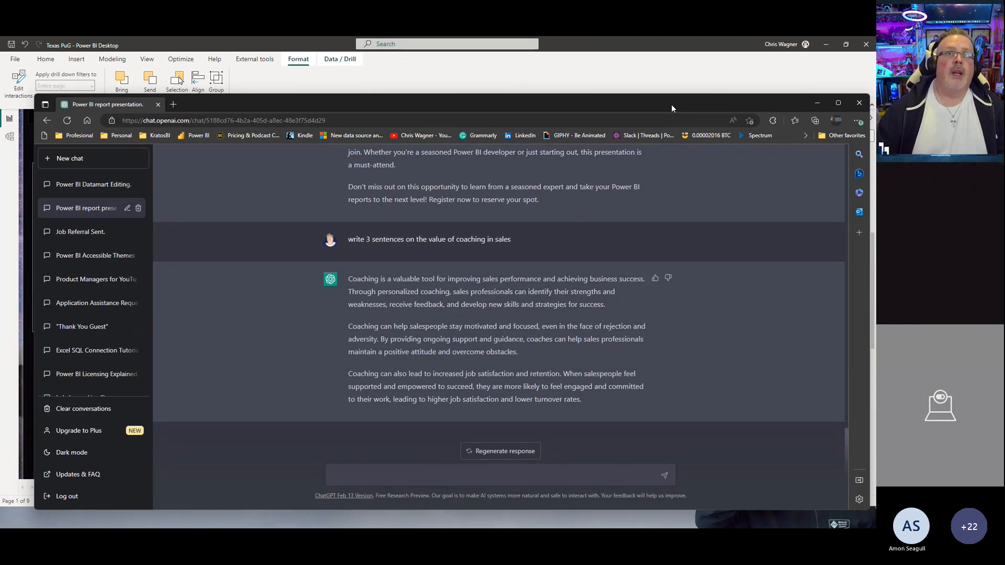
drag(347, 240, 519, 243)
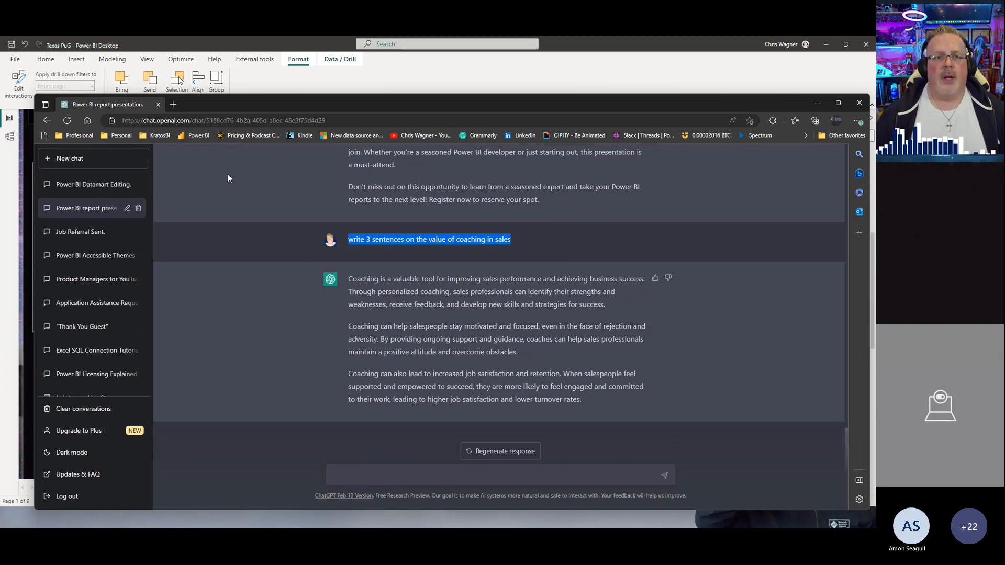
drag(222, 105, 876, 167)
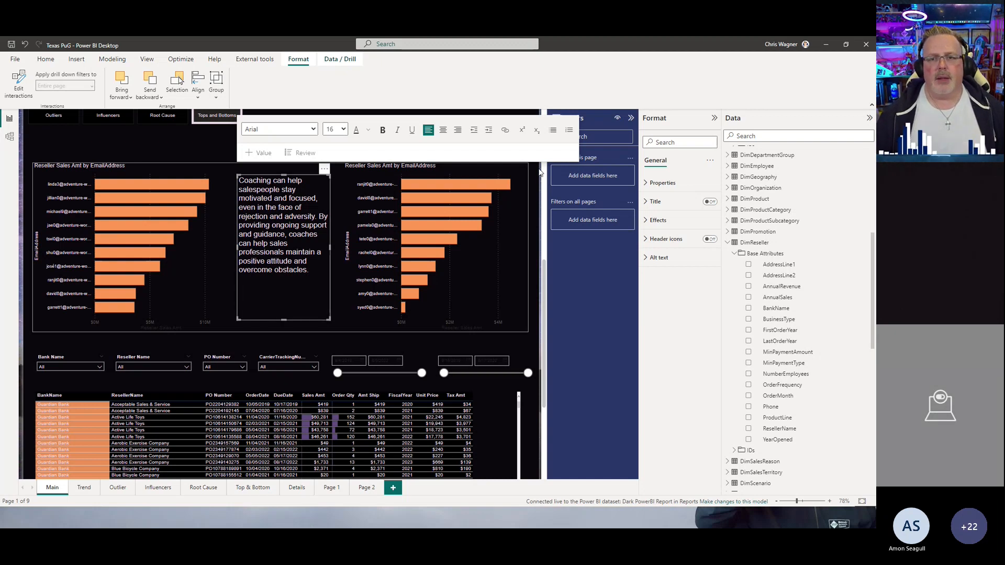
click(217, 150)
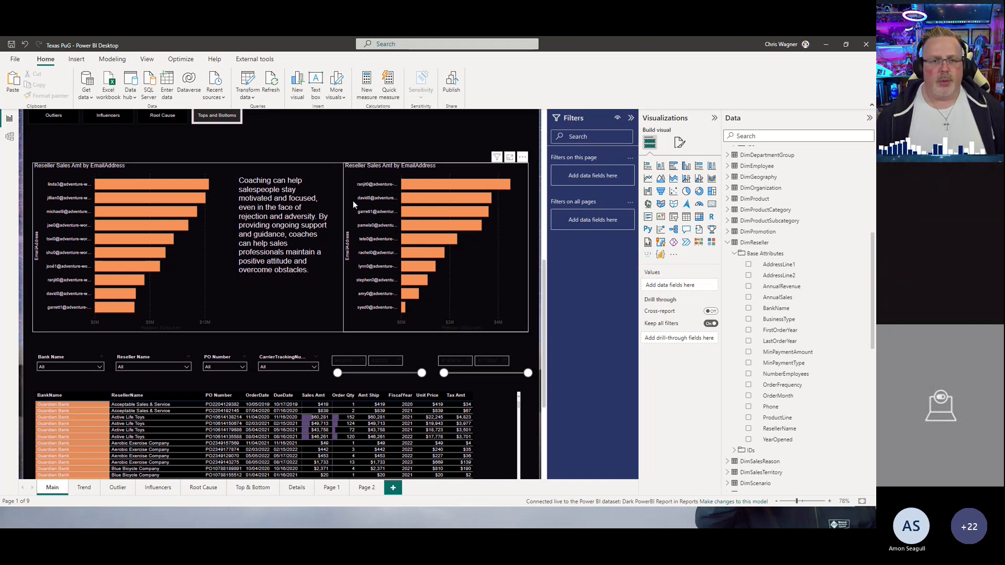
Step: Scroll through the Main page and switch back to the Outliers view
scroll(436, 178, up, 4)
scroll(436, 180, down, 4)
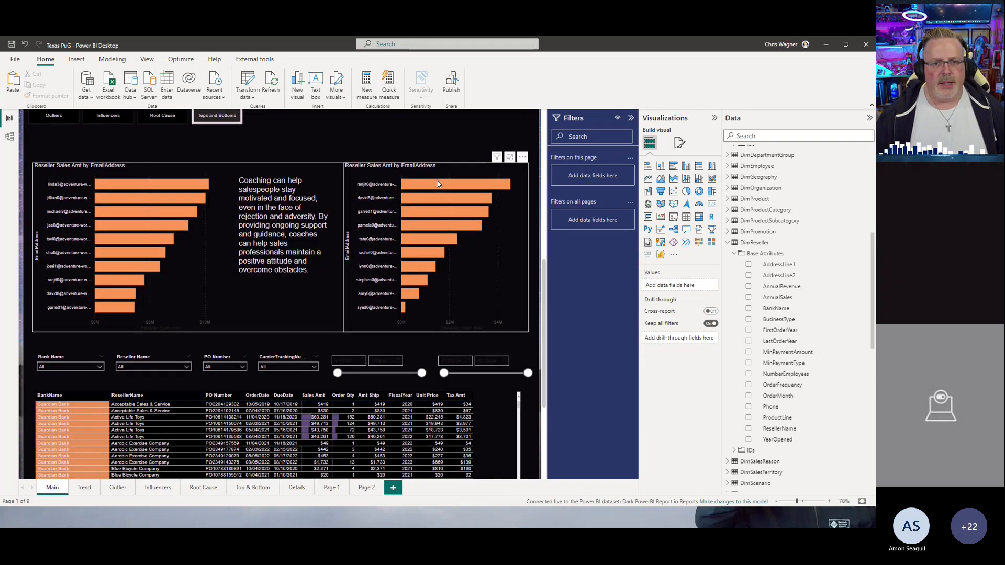
scroll(440, 168, down, 3)
scroll(394, 161, up, 3)
scroll(314, 170, down, 3)
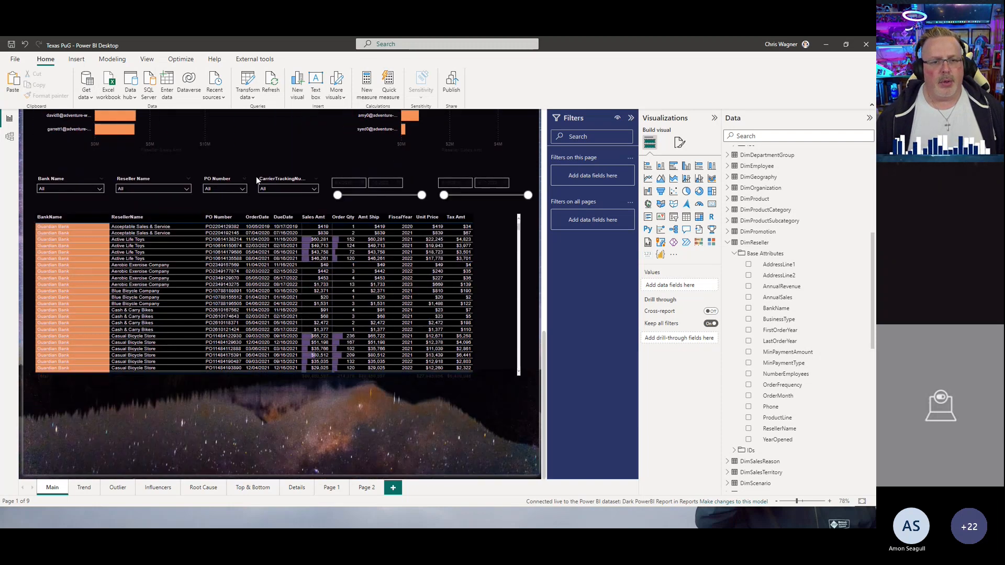
scroll(366, 251, up, 4)
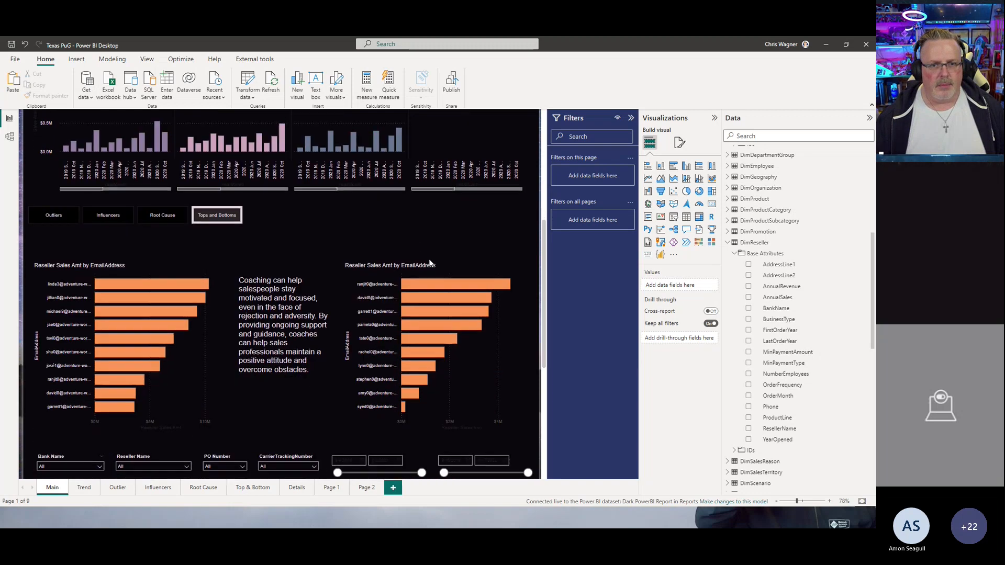
click(51, 219)
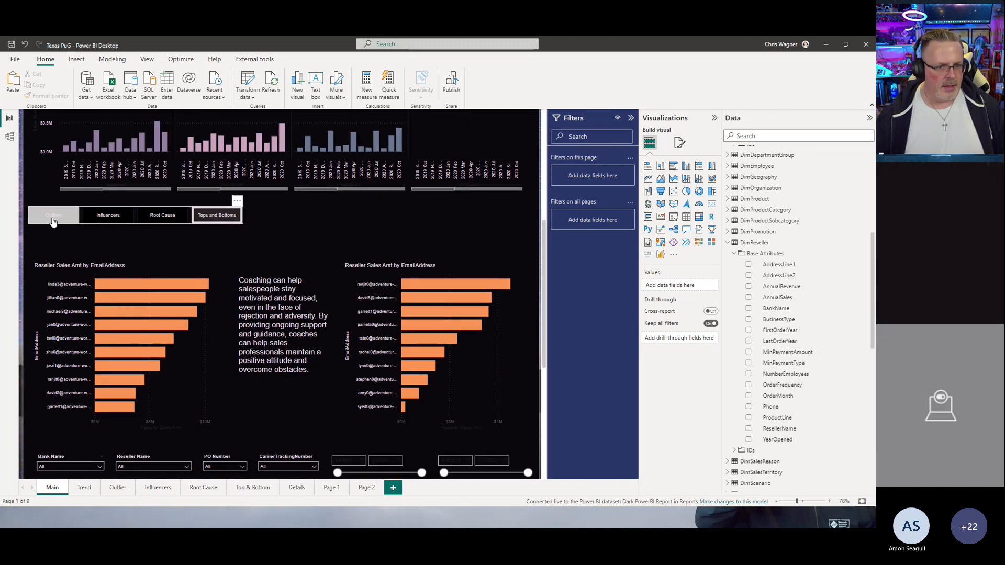
click(454, 256)
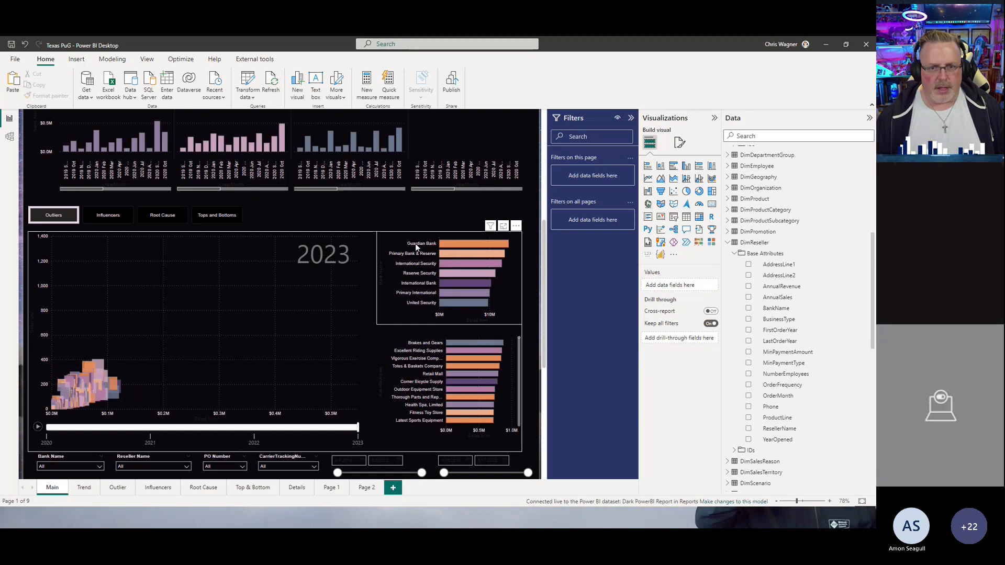
Step: Sort the details table by Sales Amt
scroll(416, 244, down, 3)
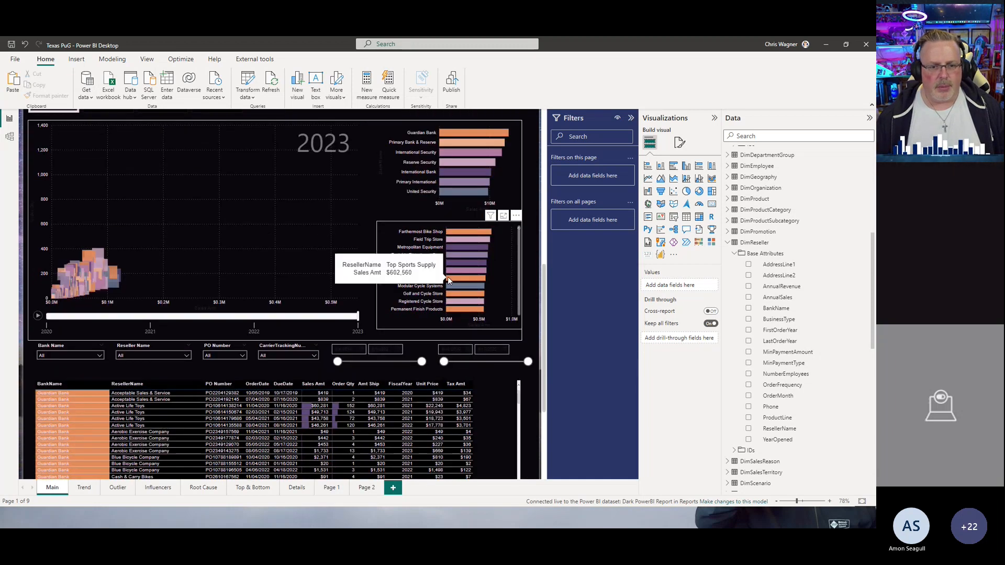
click(321, 388)
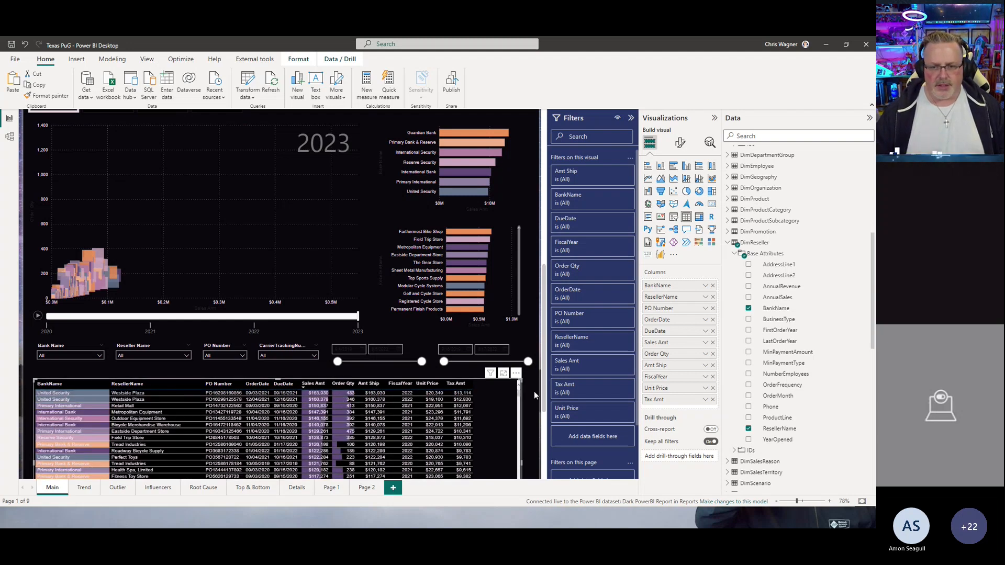
scroll(532, 382, down, 3)
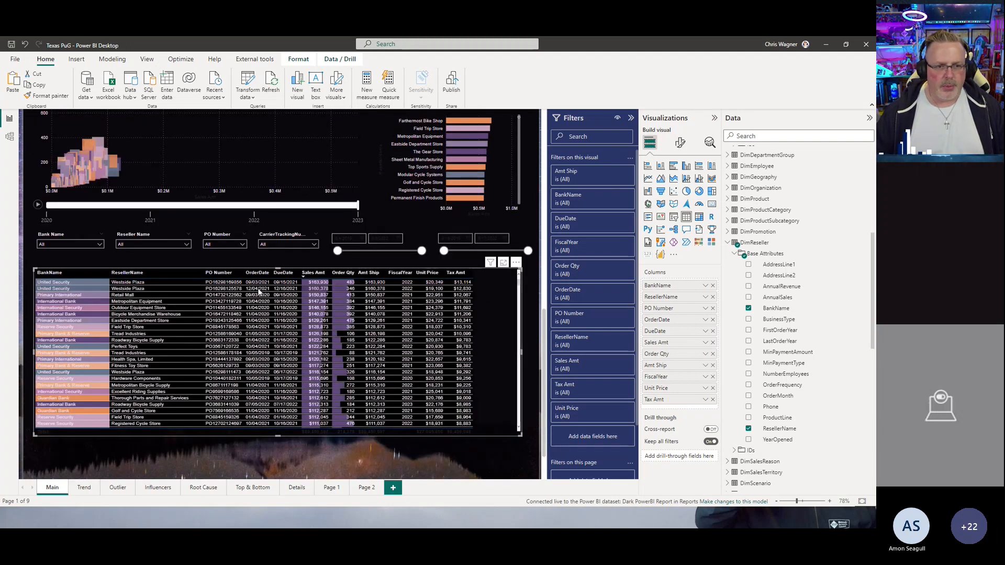
Step: Open the details table's more-options menu, dismiss it, and scroll back to the top of the Main page
click(516, 264)
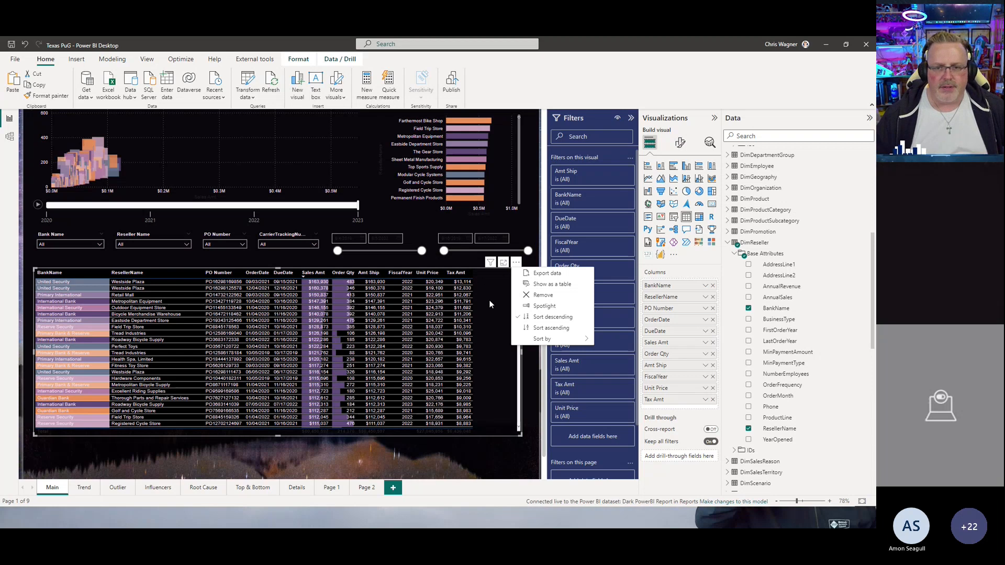
click(531, 264)
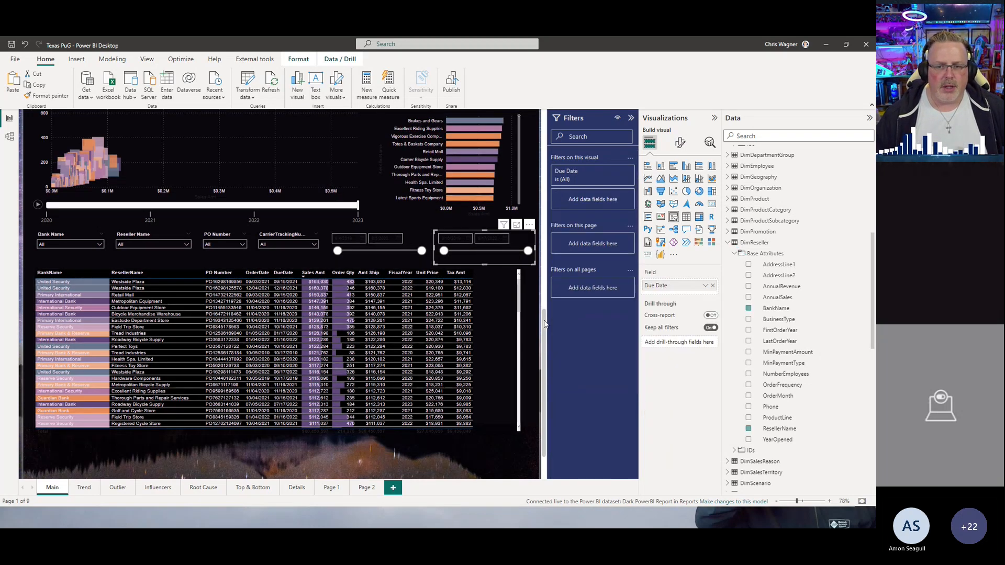
scroll(545, 324, up, 5)
scroll(545, 313, down, 5)
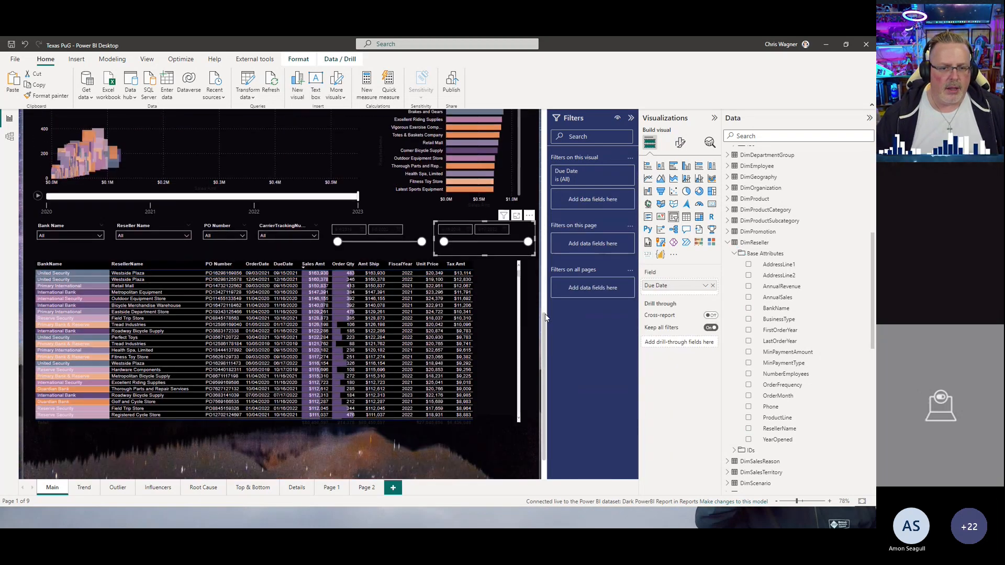
scroll(544, 313, up, 6)
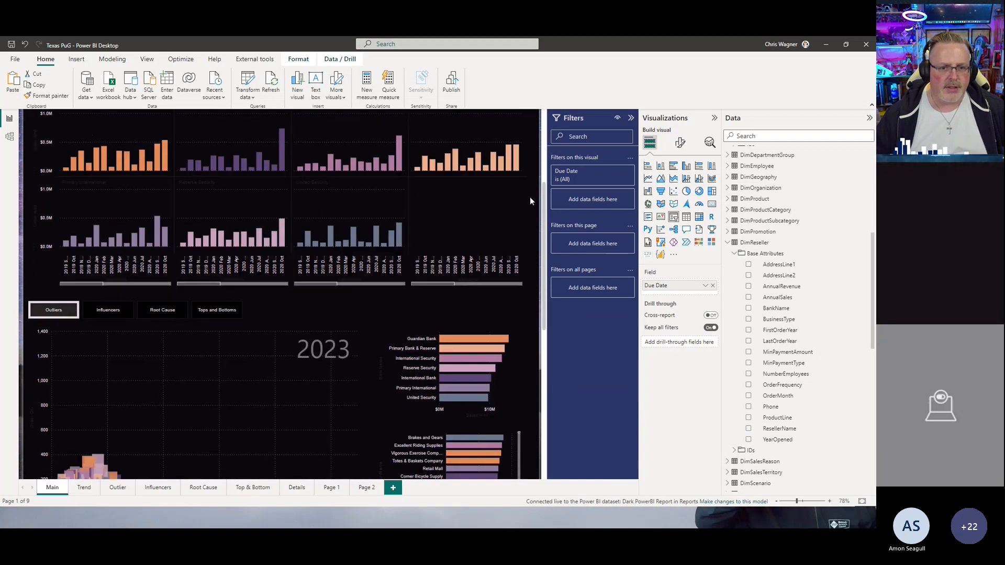
scroll(532, 240, down, 7)
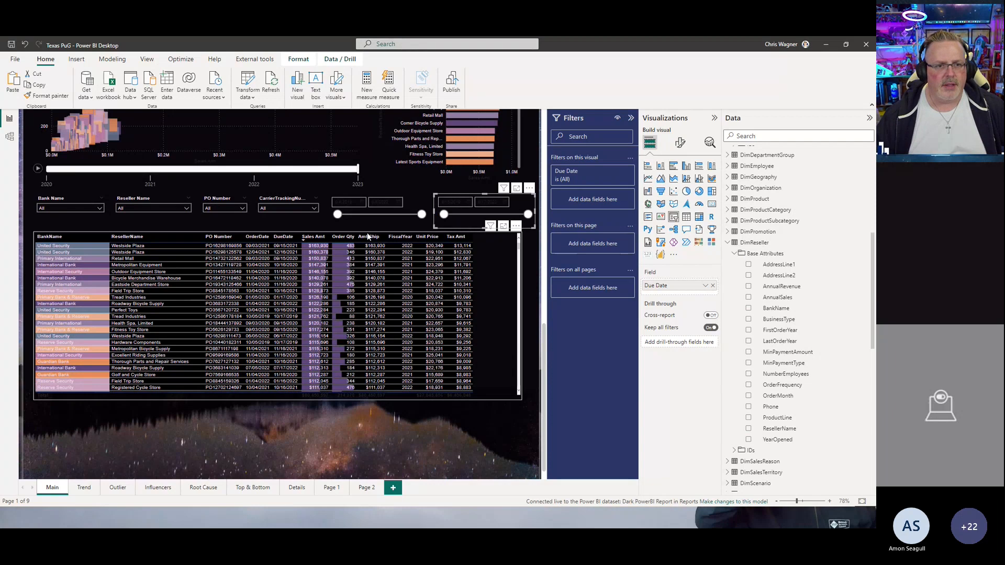
click(165, 224)
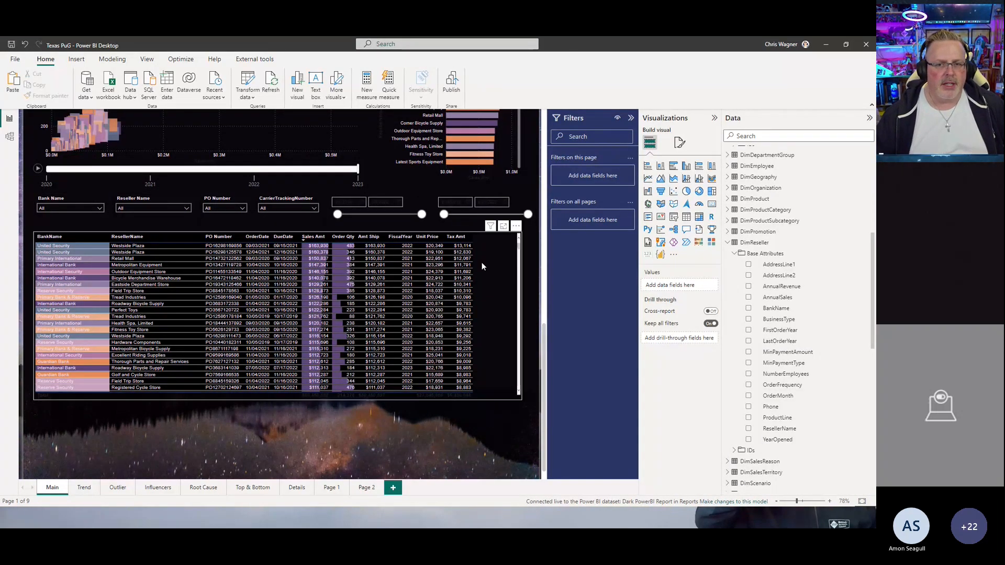
scroll(482, 263, up, 2)
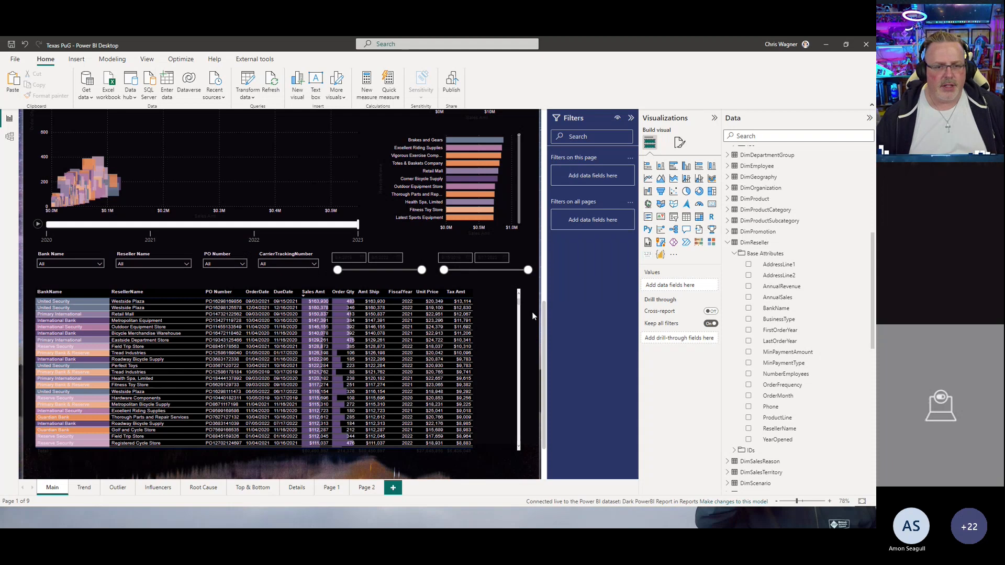
drag(545, 328, 542, 108)
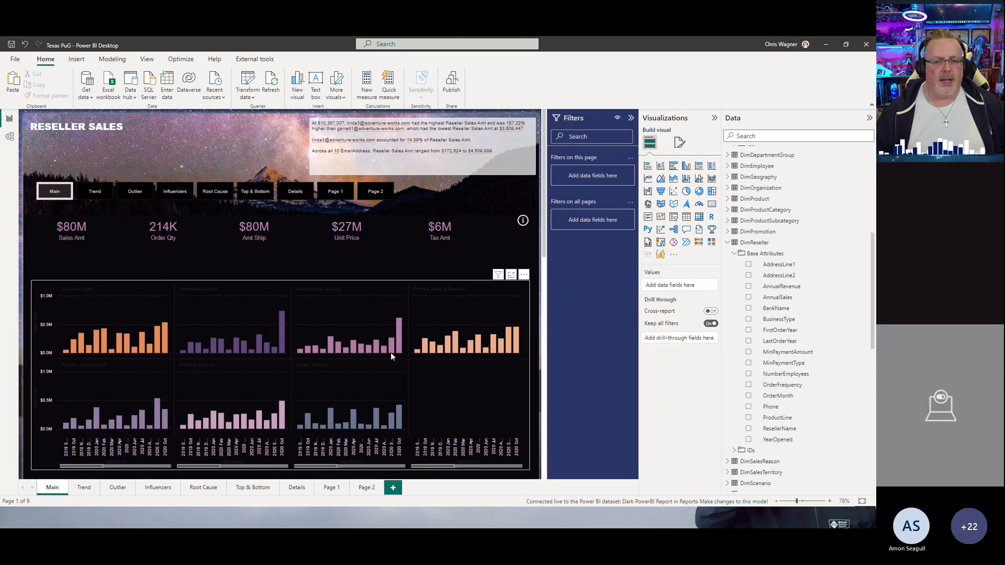
Step: Open the smart narrative text box for editing, close it unchanged, and scroll through the Main page
scroll(391, 353, down, 5)
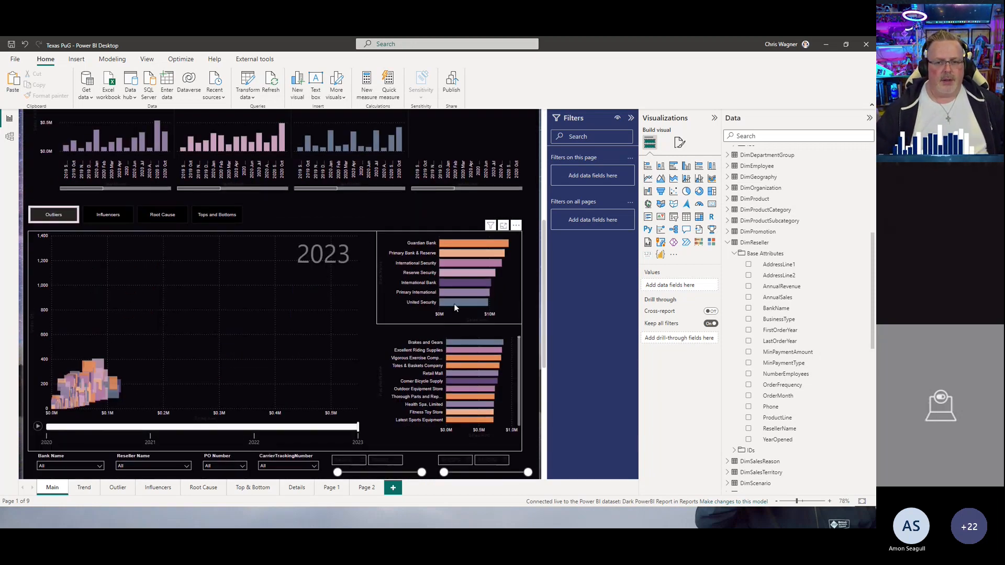
scroll(455, 308, up, 5)
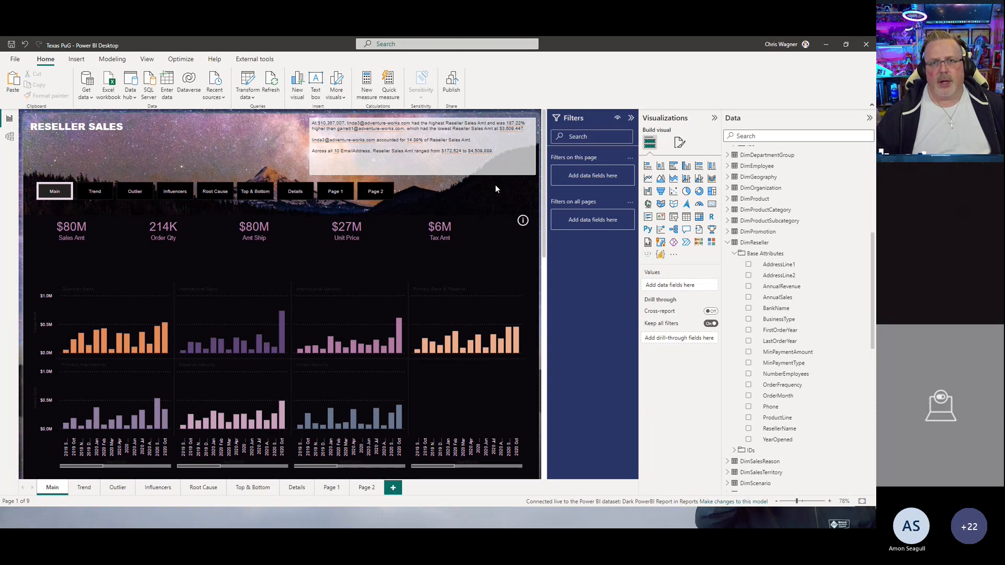
double_click(423, 171)
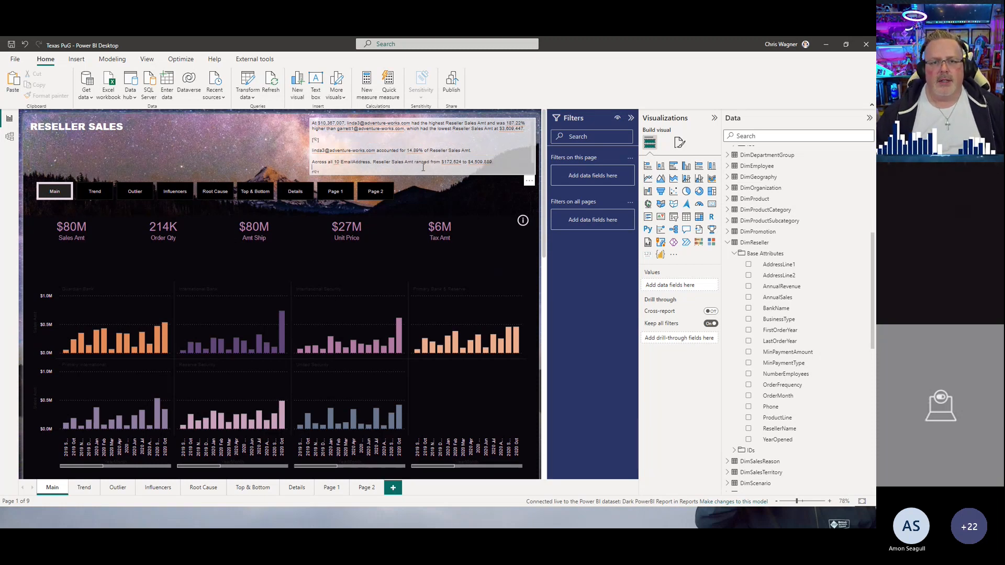
click(469, 185)
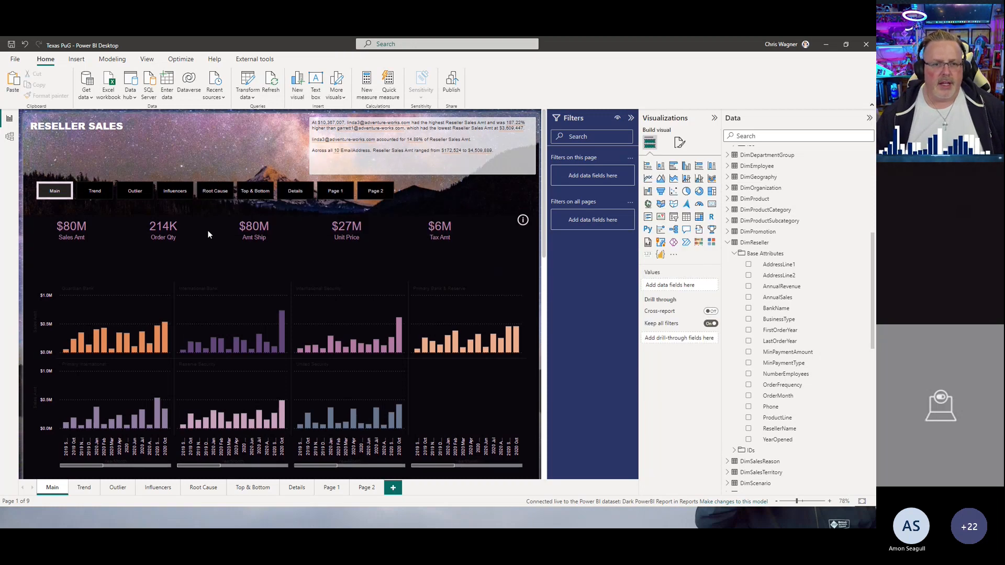
scroll(212, 231, down, 5)
scroll(215, 234, down, 5)
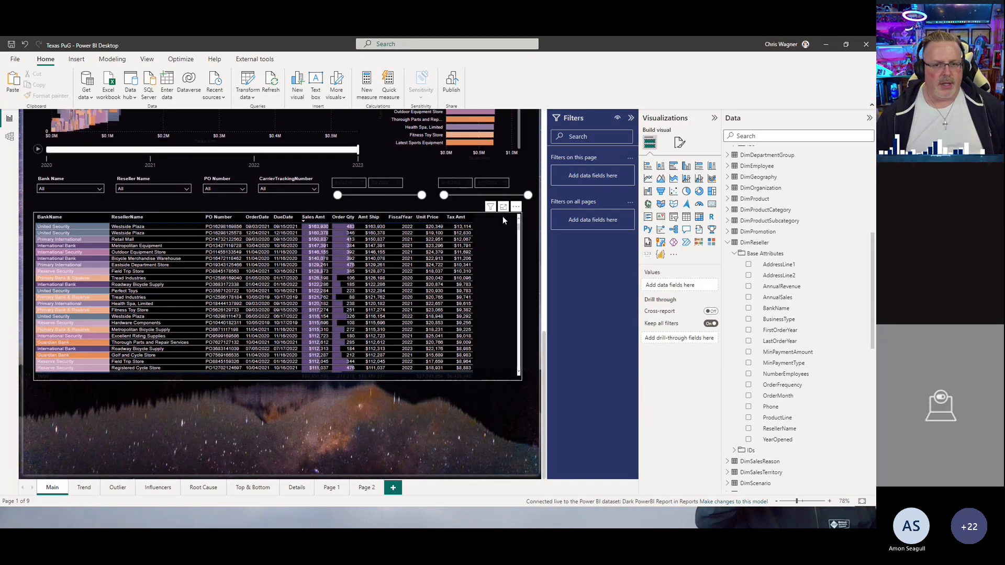
scroll(503, 218, up, 4)
scroll(503, 215, up, 8)
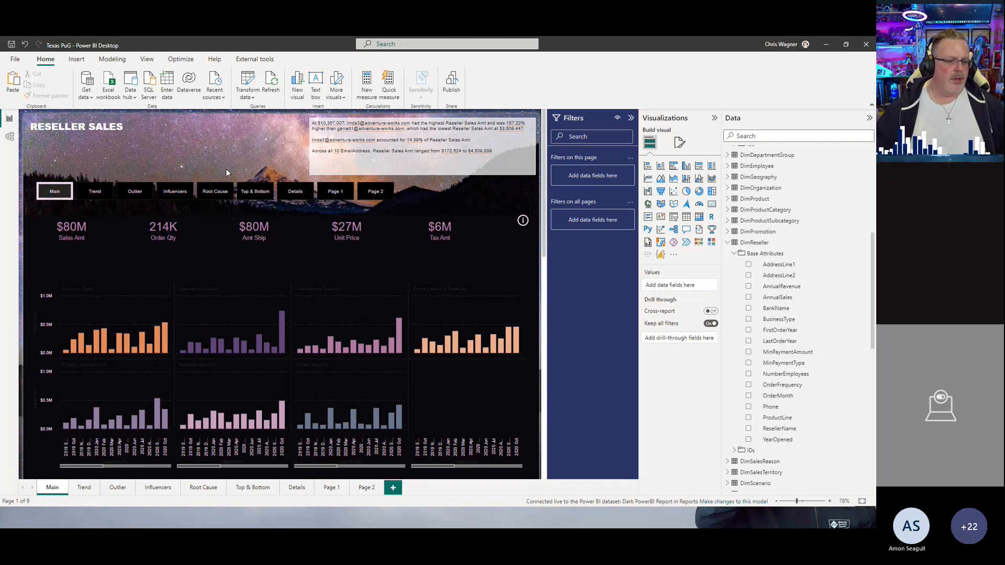
Step: Browse the Trend, Outlier, Influencers, Root Cause, Top & Bottom and Details pages, returning to Main
click(84, 488)
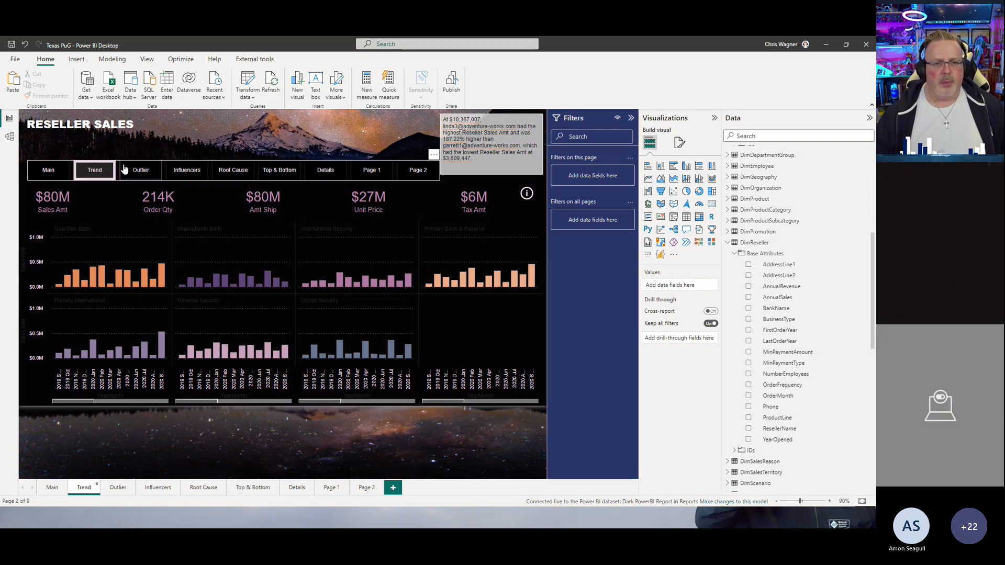
click(120, 489)
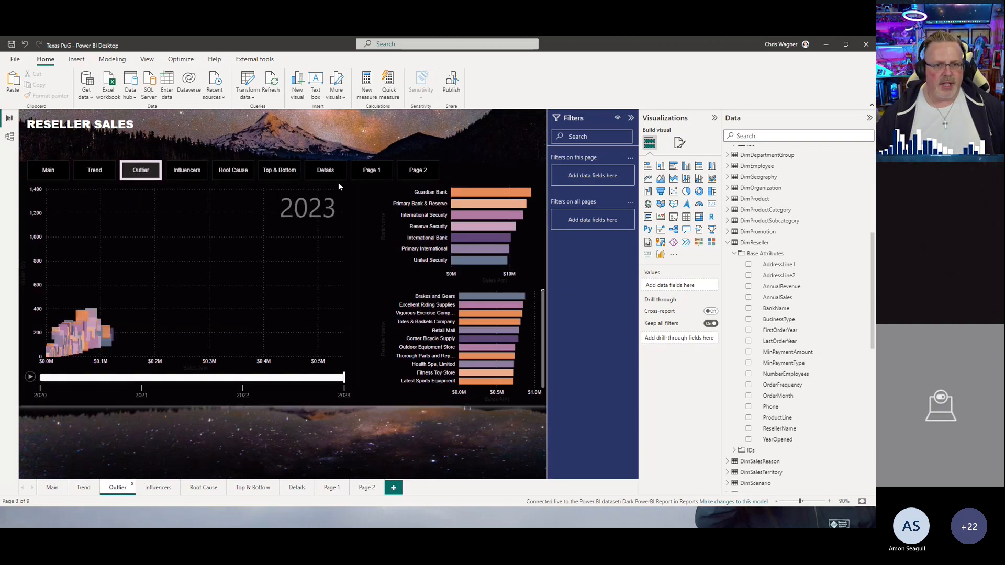
click(159, 489)
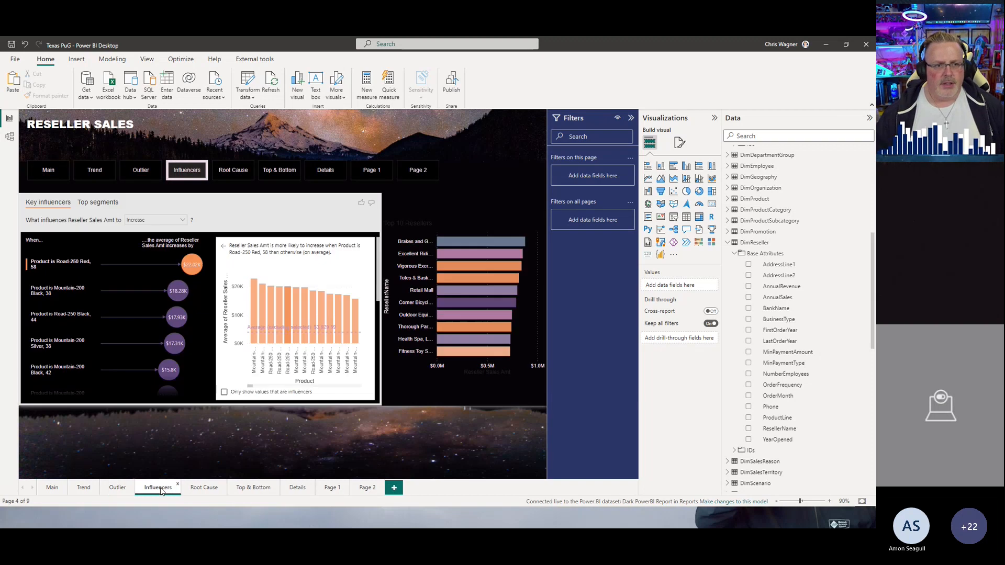
click(205, 489)
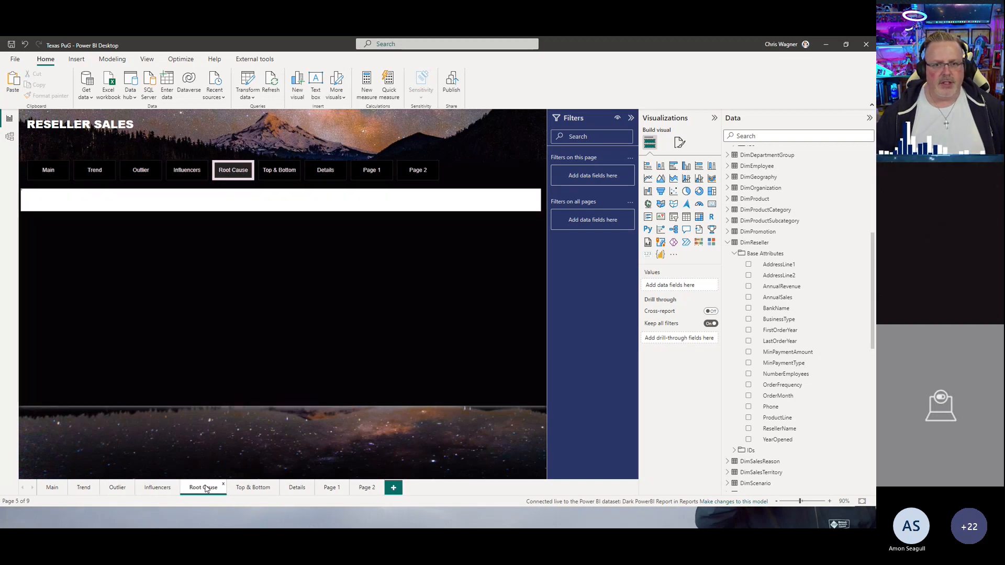
click(244, 488)
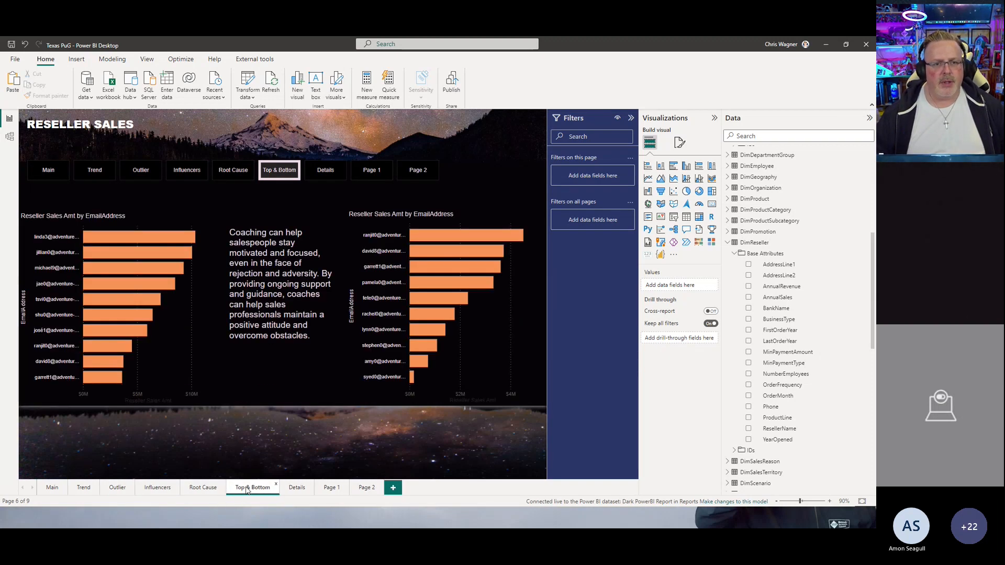
click(297, 489)
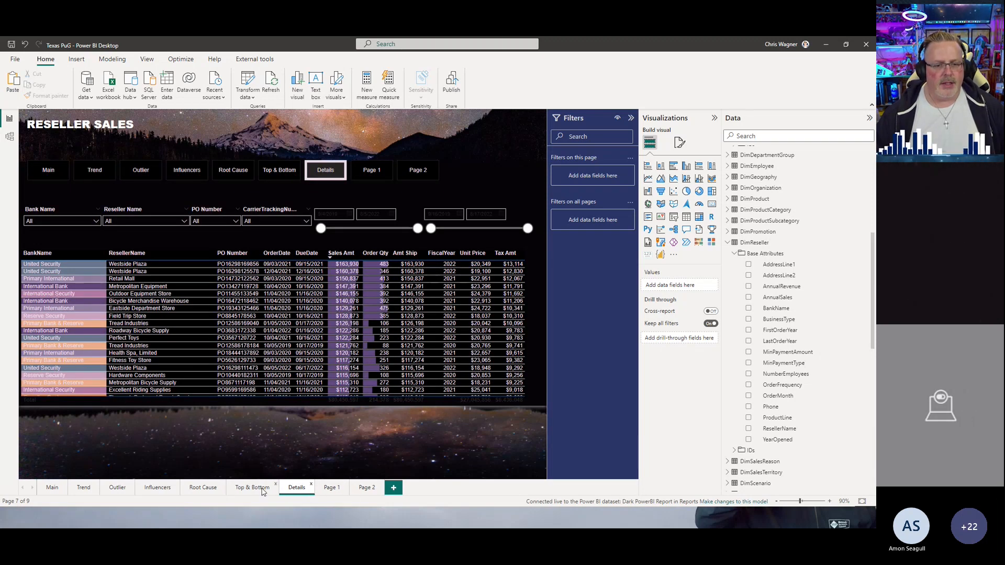
click(257, 488)
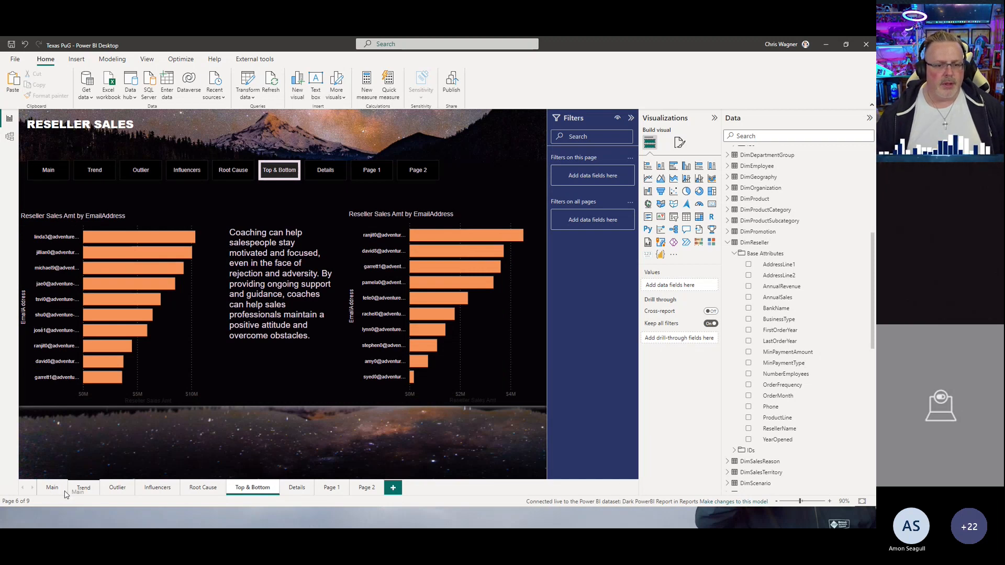
click(56, 491)
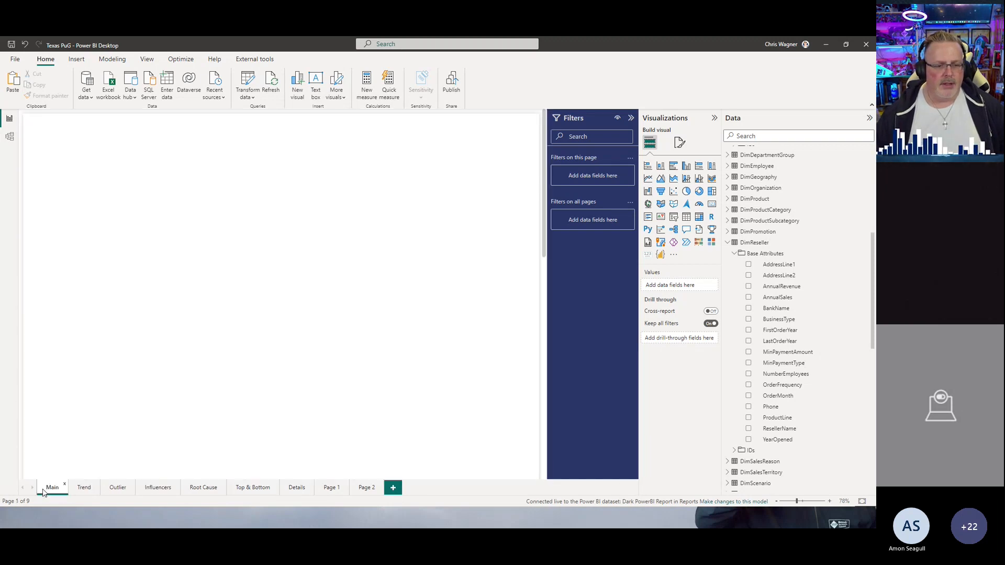
Step: Switch the Main page's section view to Tops and Bottoms and compare it with the Top & Bottom page
scroll(308, 347, down, 6)
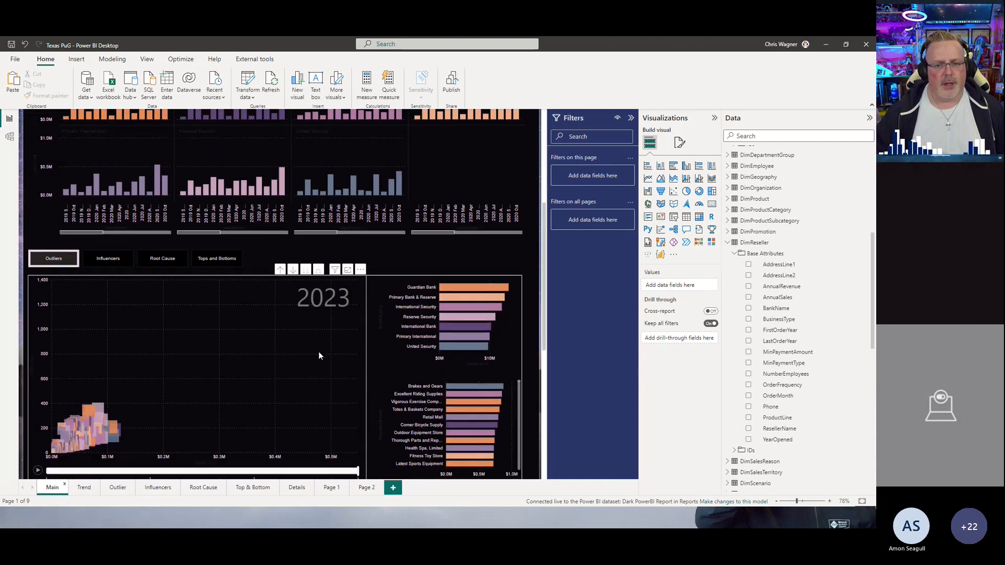
click(215, 162)
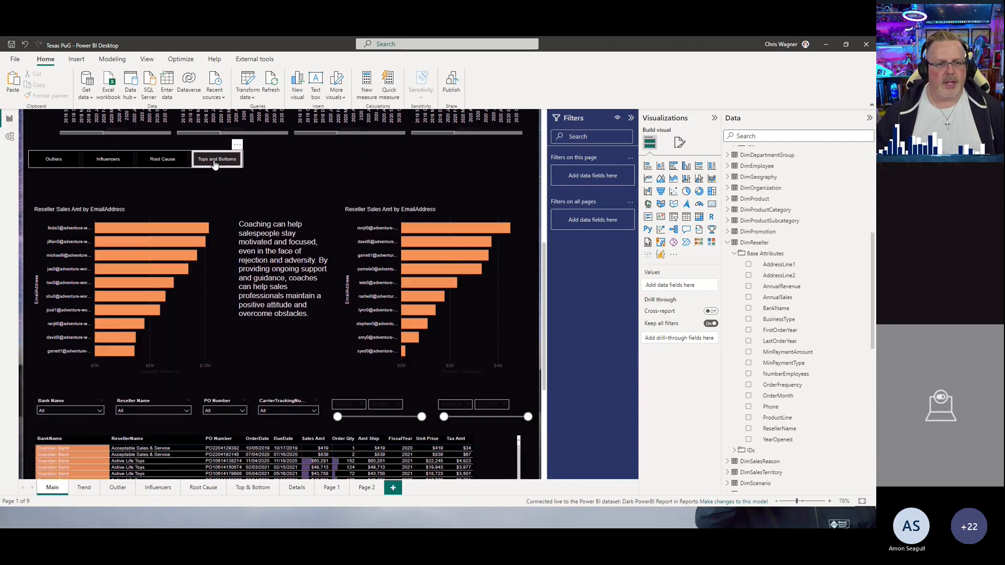
click(243, 488)
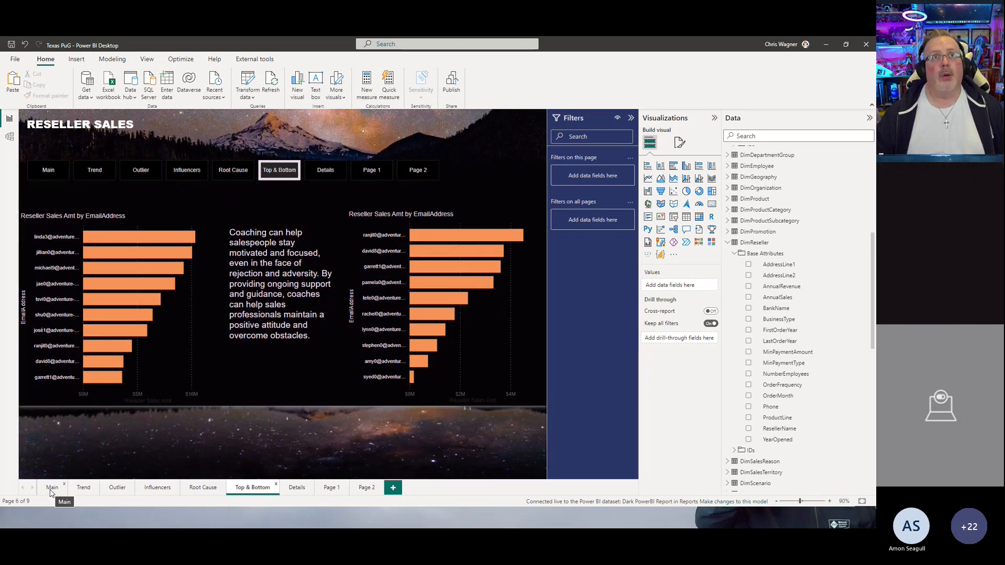
click(52, 490)
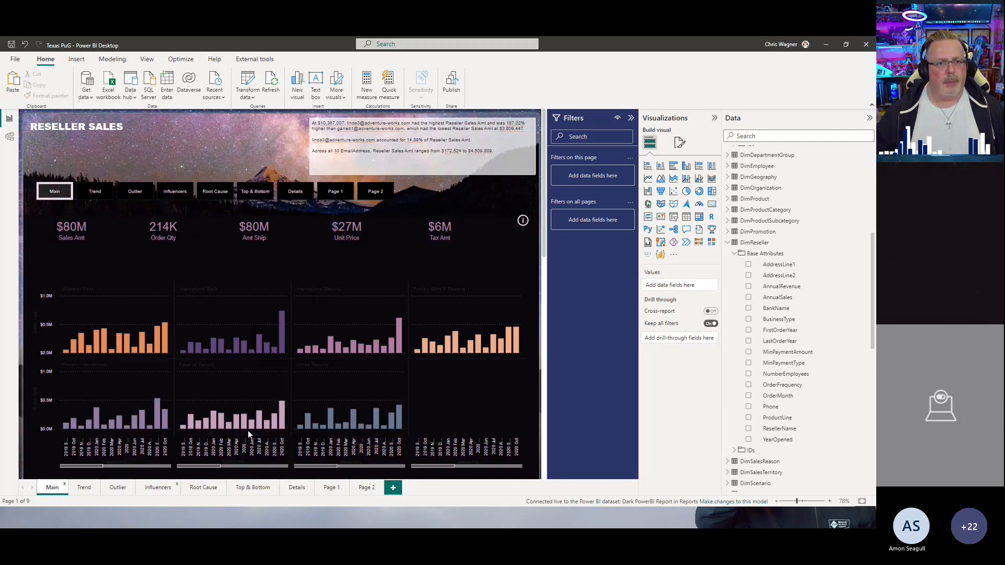
Step: Scroll the Main page and open the Outlier page
scroll(372, 271, down, 4)
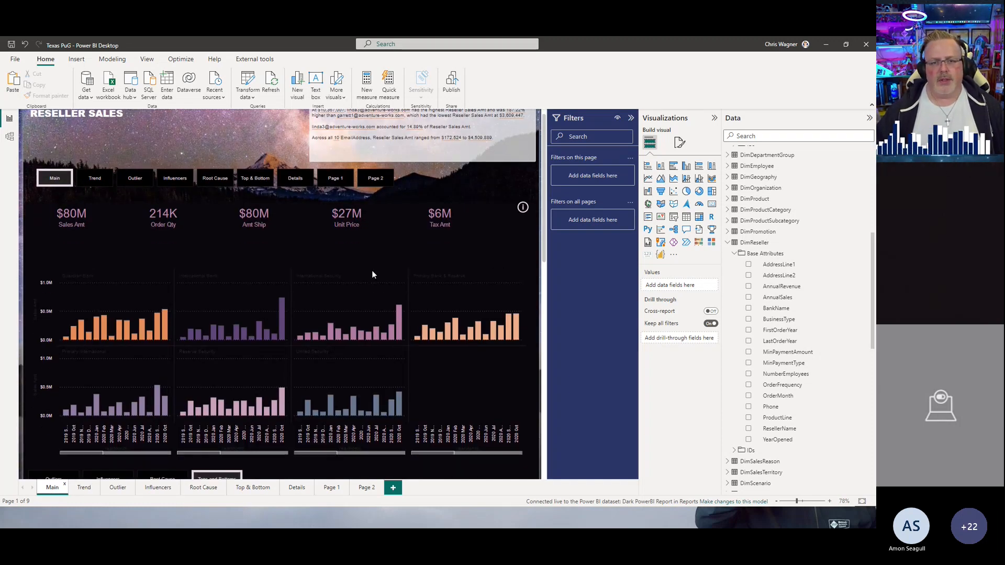
scroll(369, 284, up, 4)
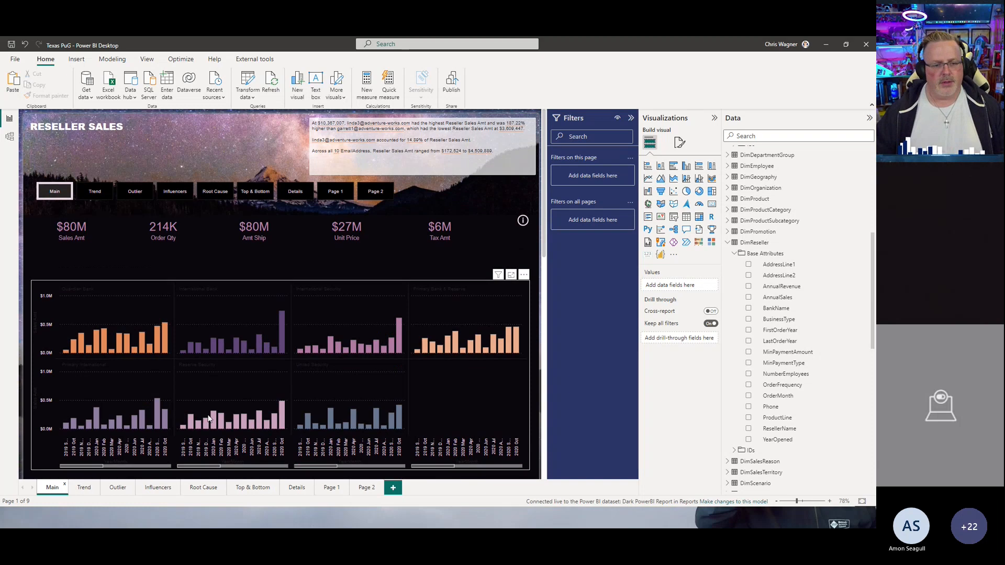
click(85, 489)
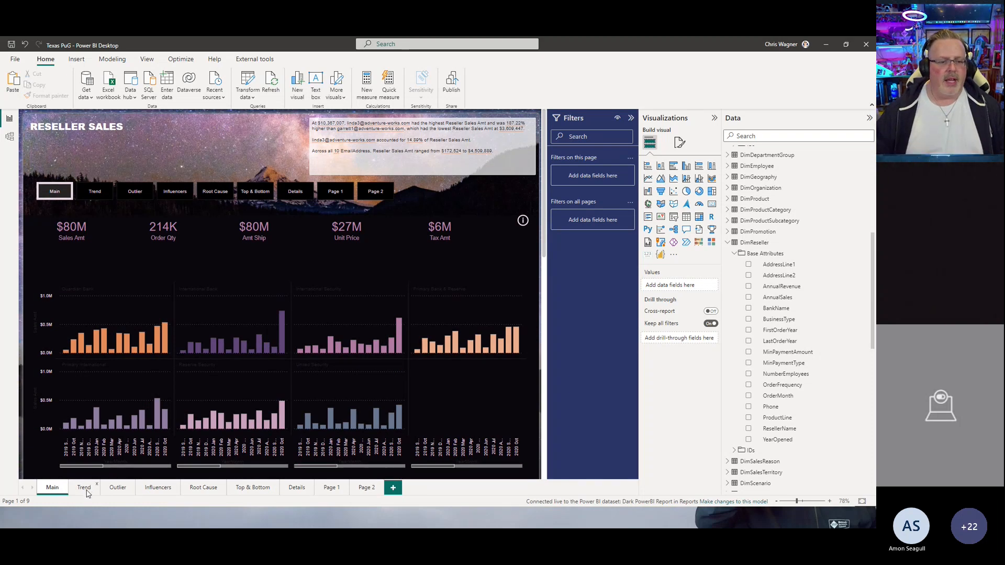
click(111, 491)
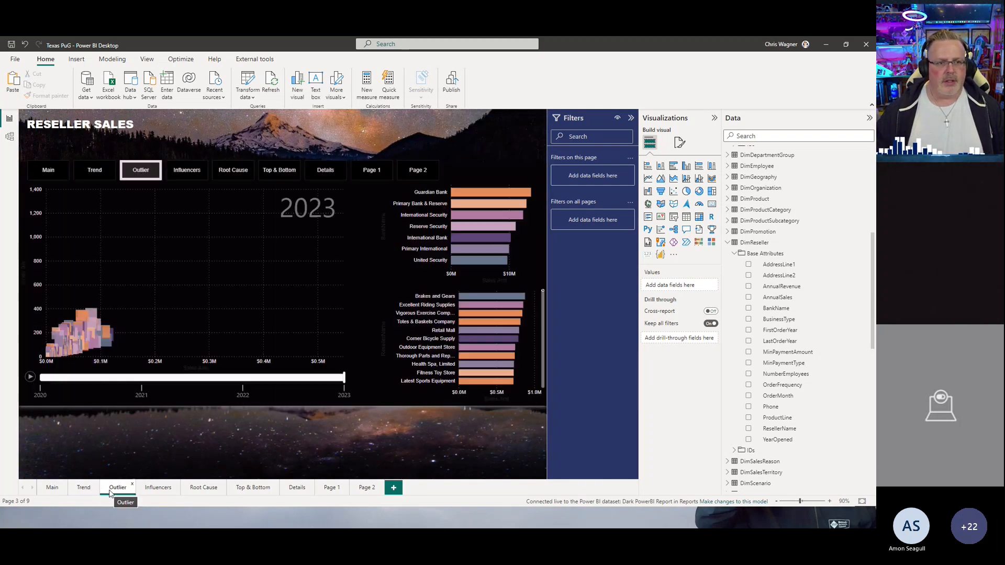
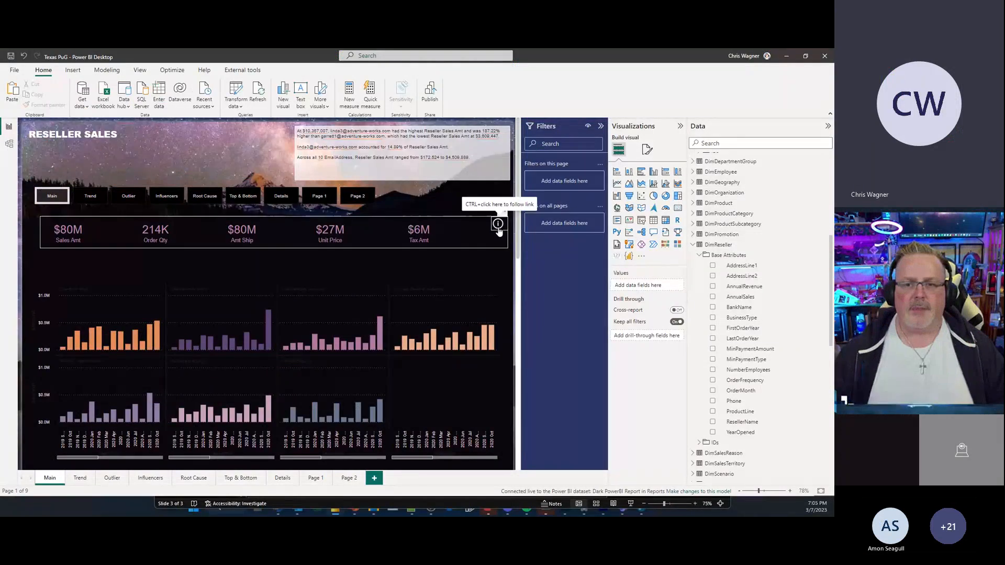
Step: Switch the KPI strip to the metrics scorecard view and open the Sales Amt and Amt Shipped metric details, returning to the report each time
ctrl+click(498, 231)
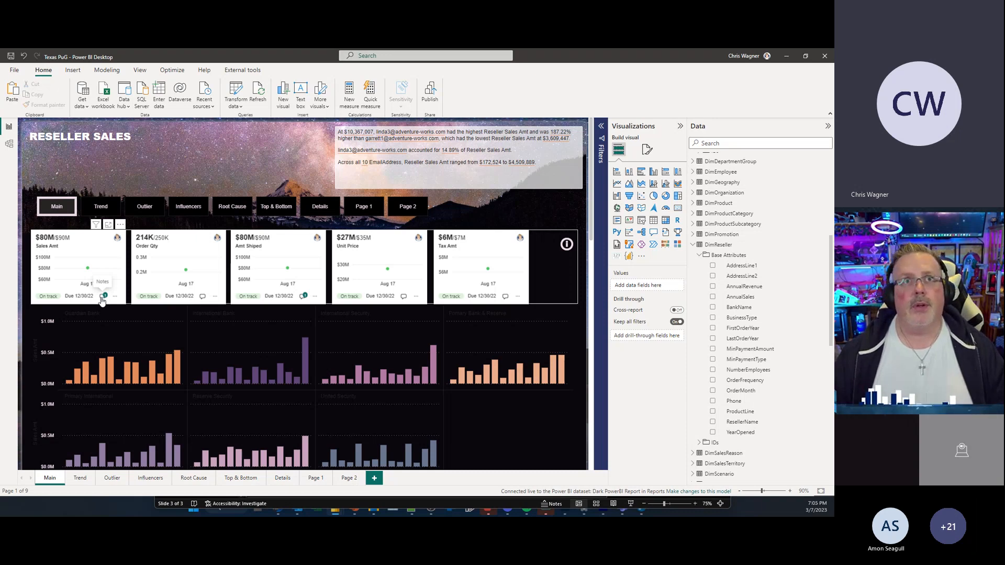
click(103, 296)
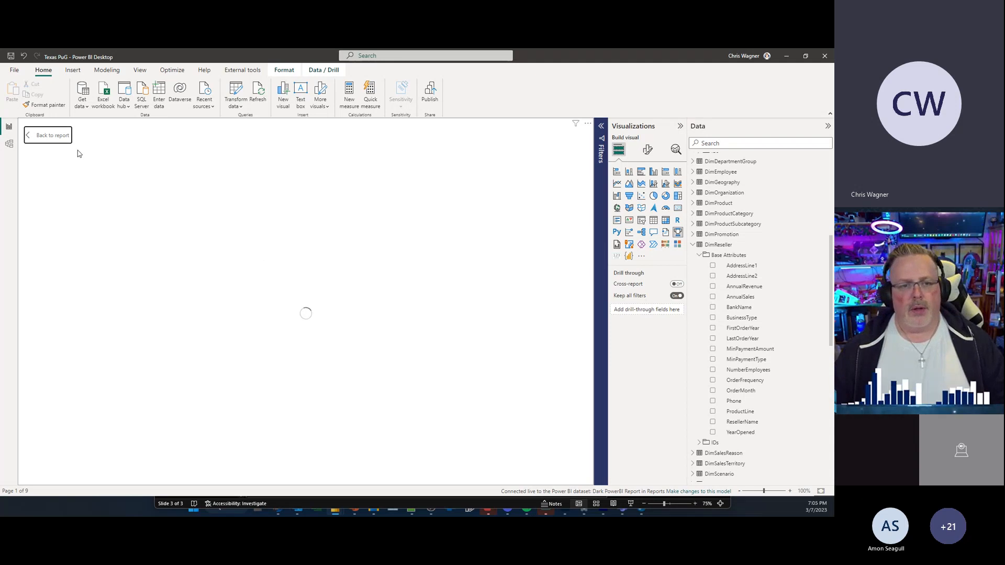
click(58, 139)
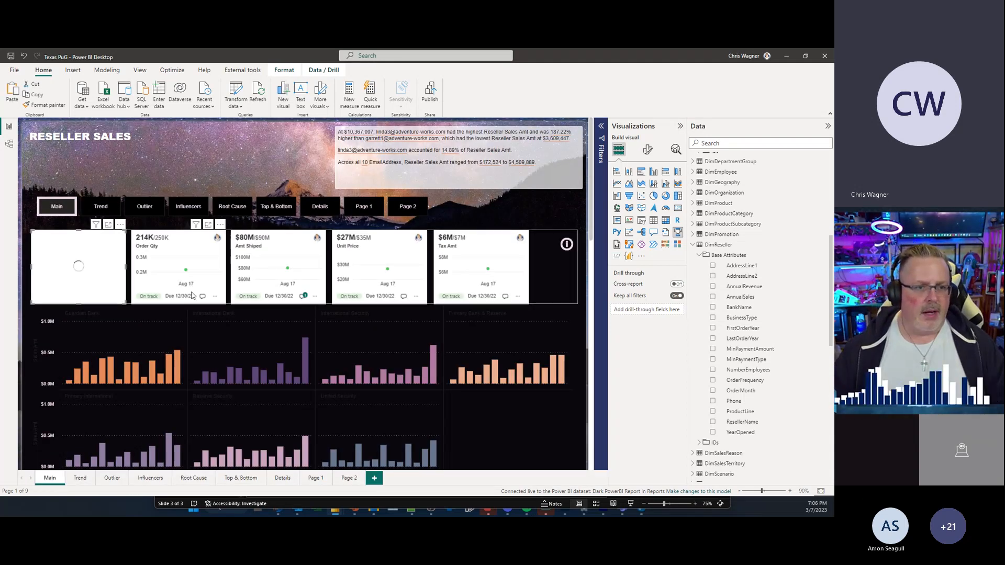
click(303, 296)
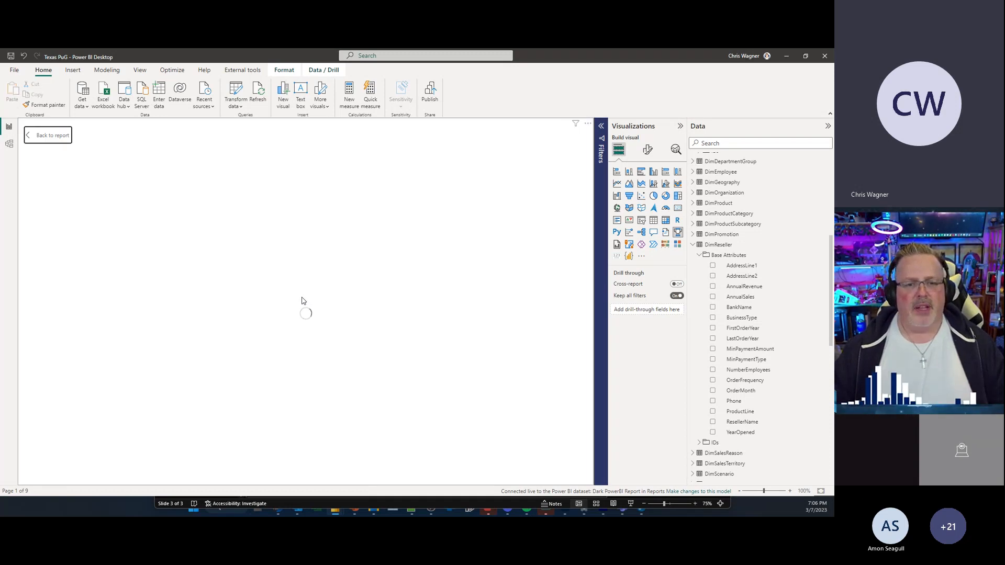
click(53, 139)
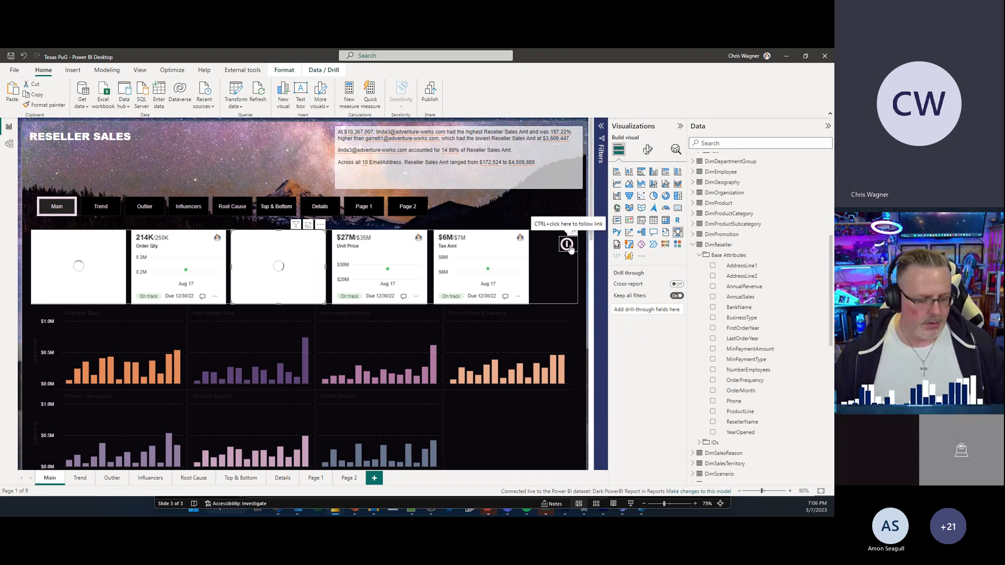
Step: Toggle the KPI strip between the plain KPI cards and the metrics scorecard view, ending on the KPI cards
ctrl+click(568, 244)
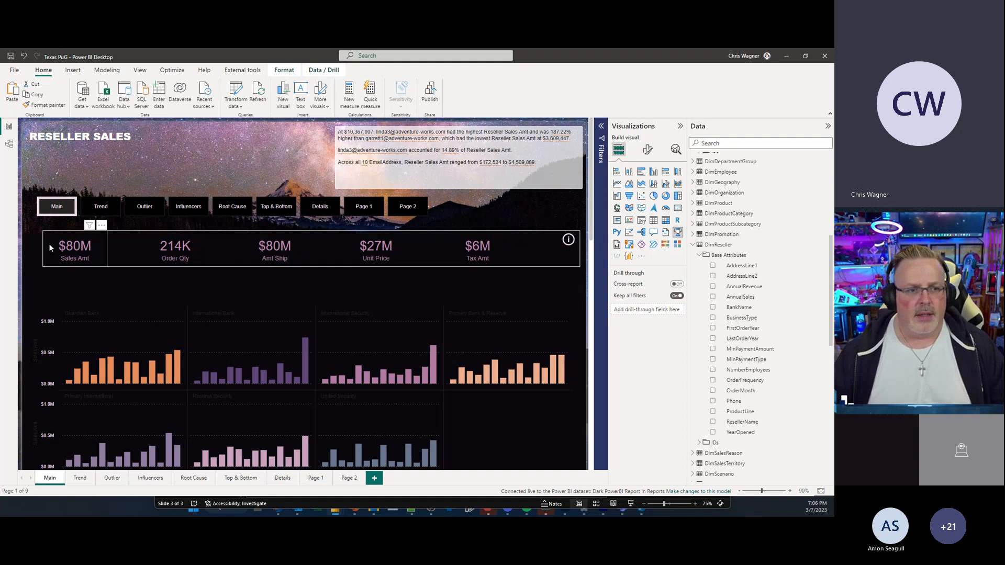
ctrl+click(566, 243)
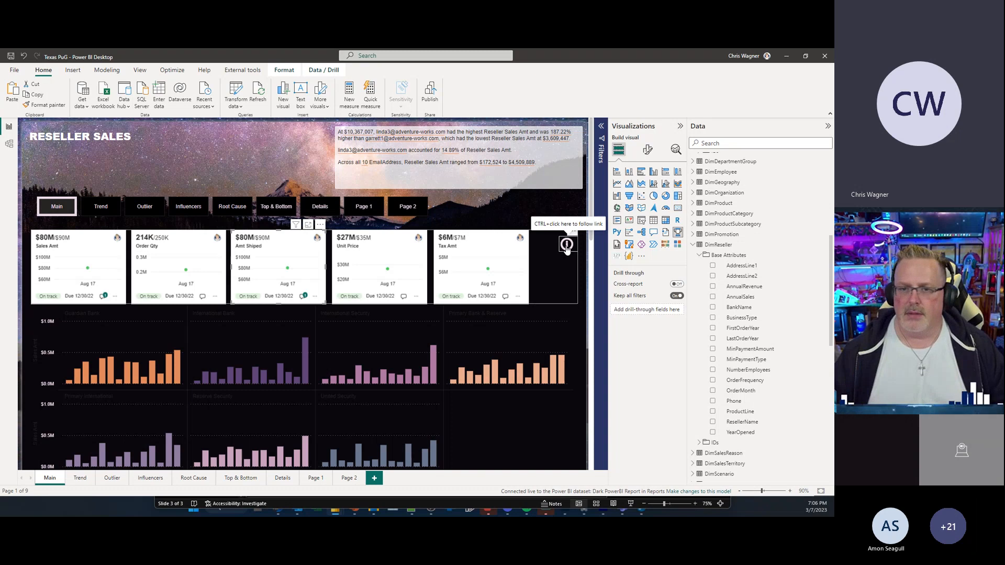
ctrl+click(567, 245)
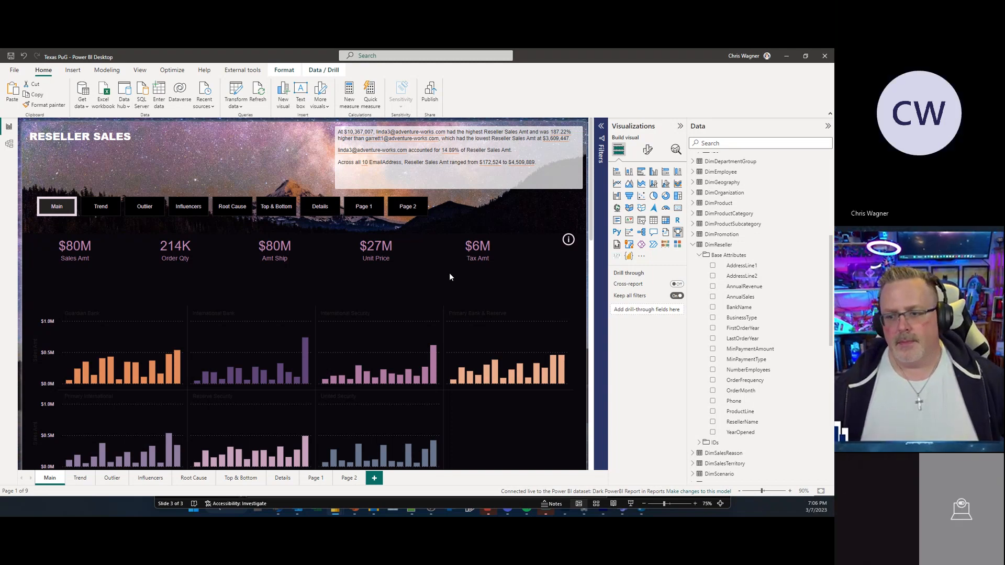
click(588, 156)
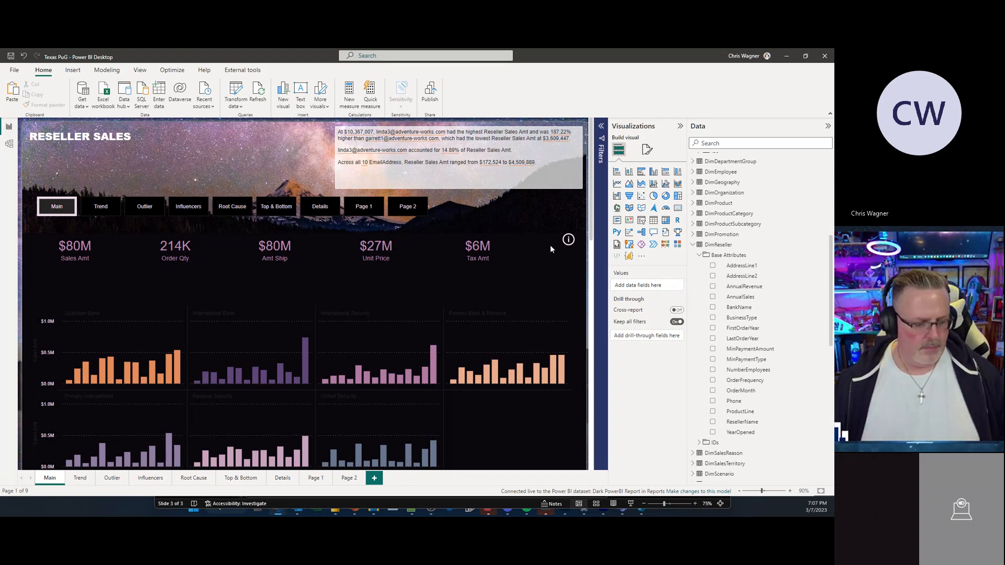
ctrl+click(570, 238)
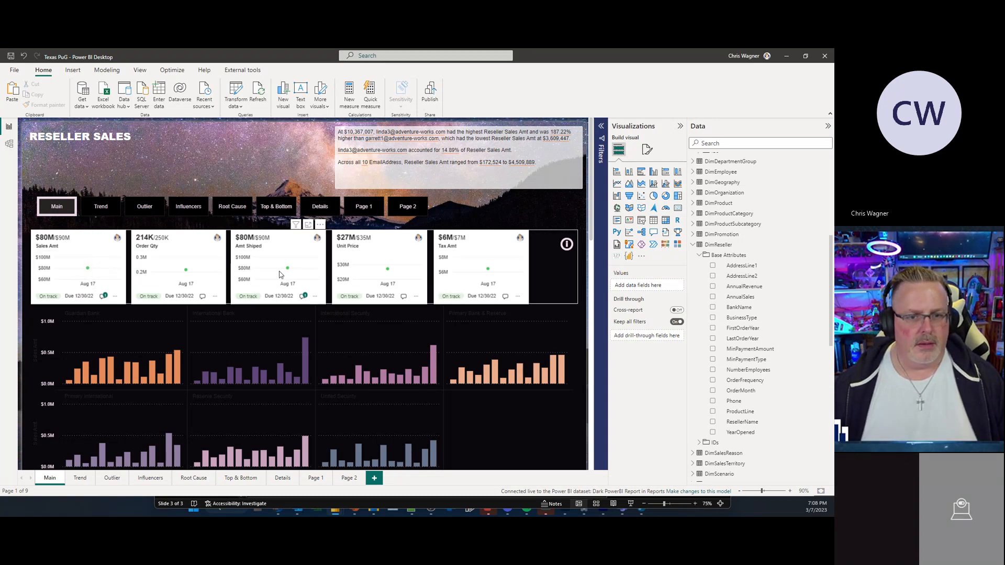
mouse_move(287, 270)
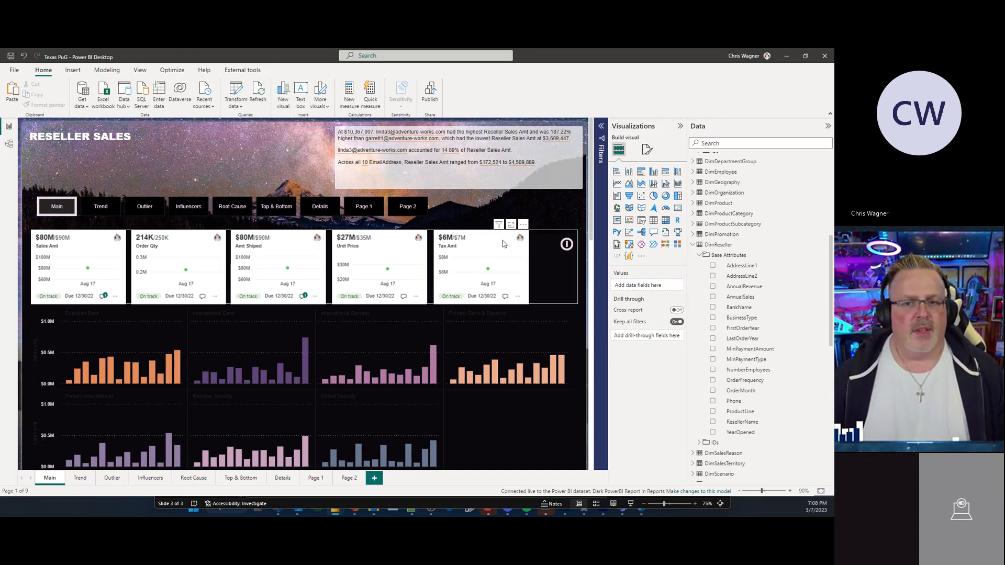
ctrl+click(565, 249)
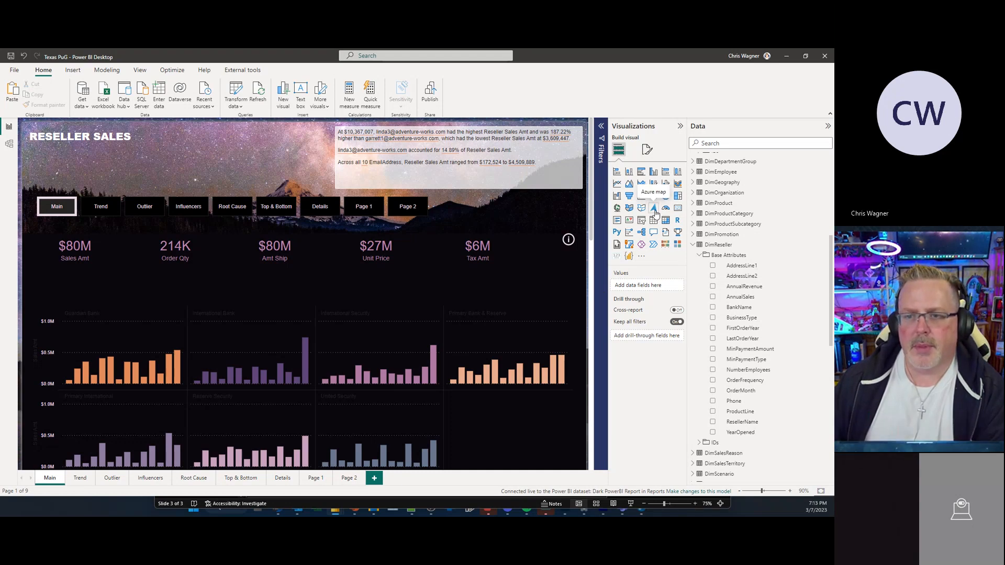
Step: Open the Options dialog's Preview features list, review the enabled features such as Metrics visual, and cancel
click(14, 70)
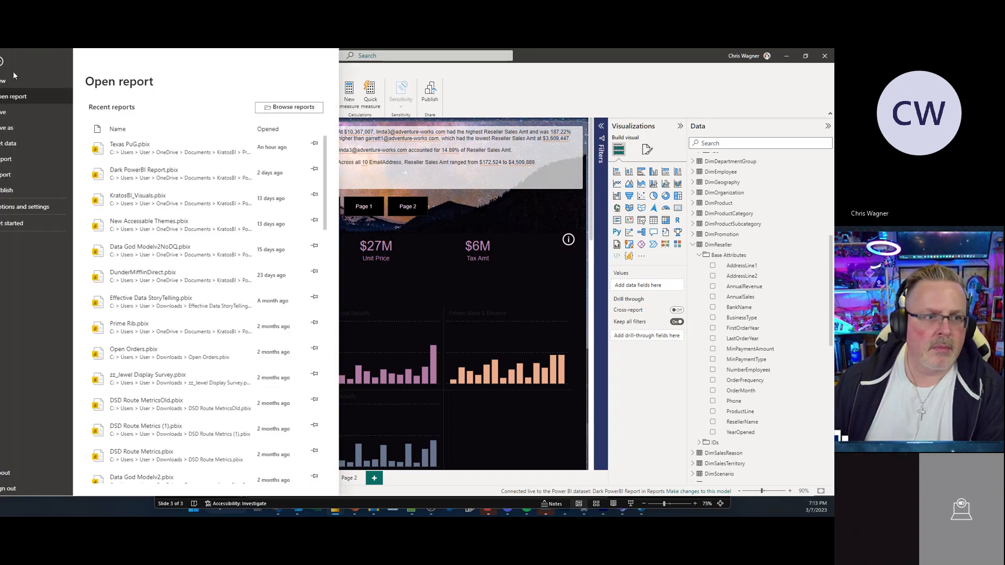
click(29, 206)
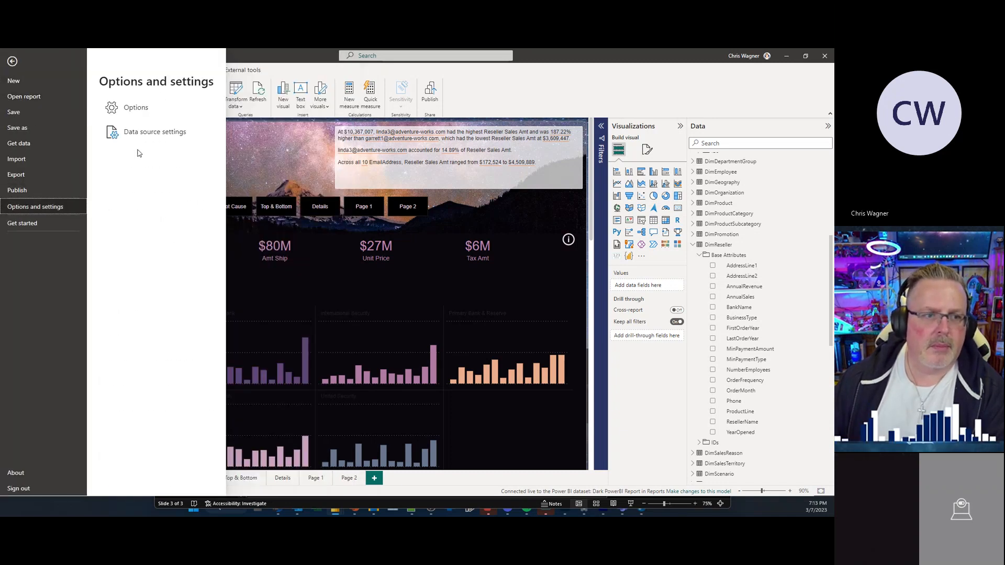
click(135, 107)
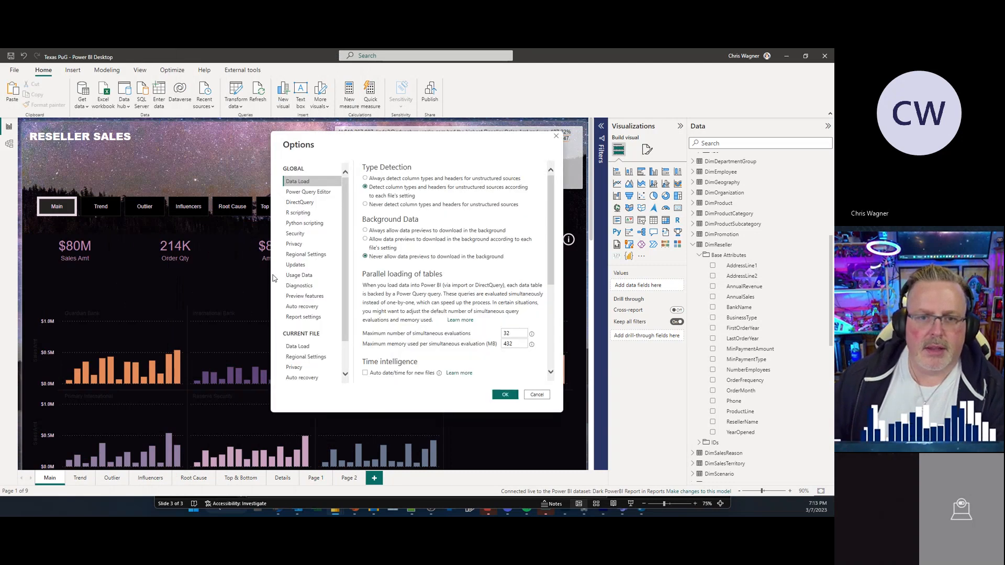
click(305, 297)
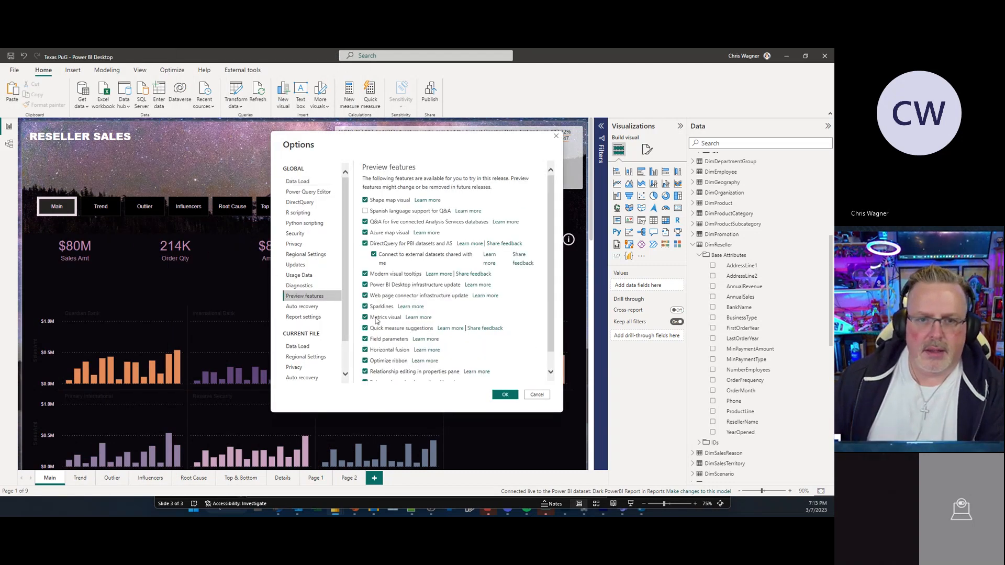
scroll(377, 321, down, 2)
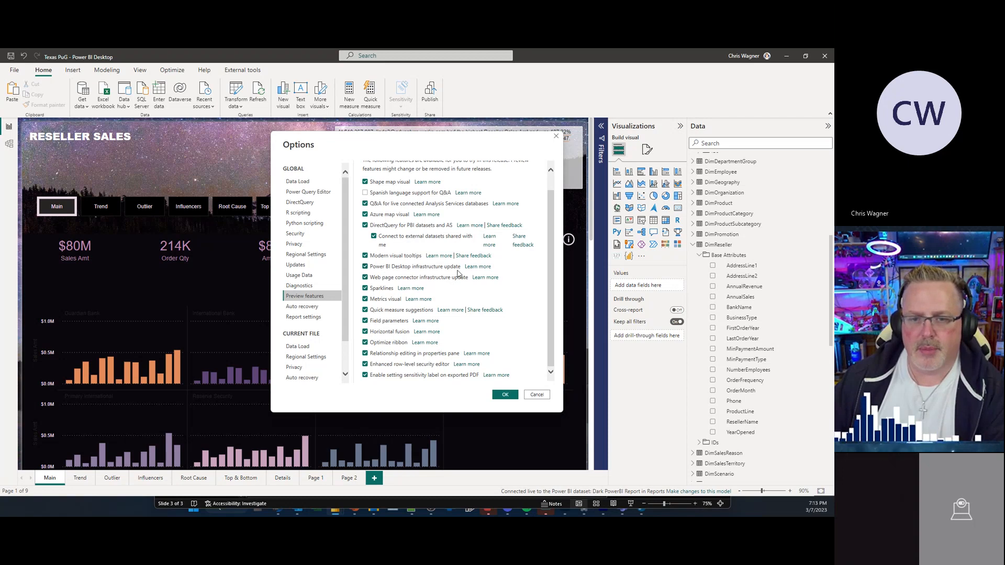
scroll(450, 299, up, 1)
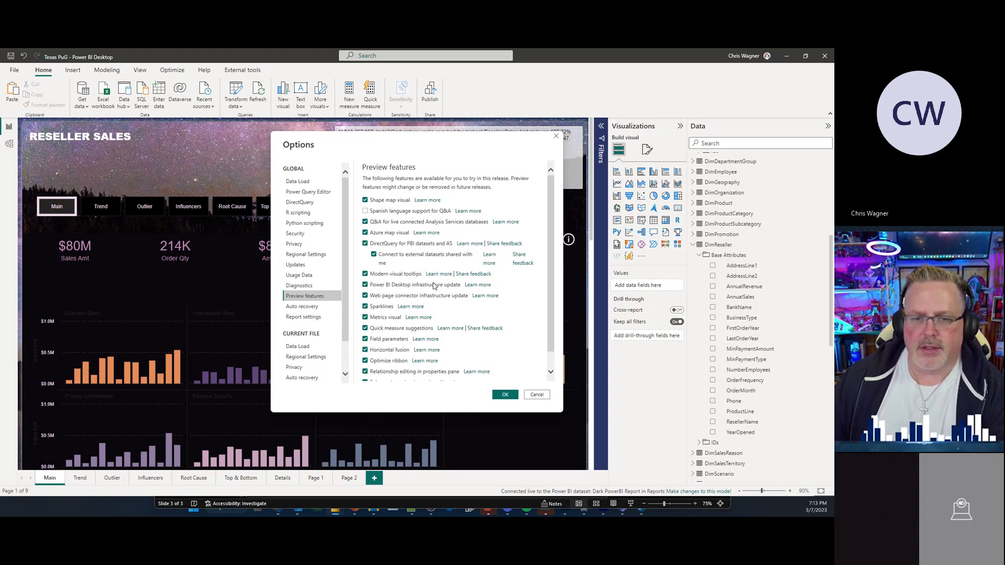
scroll(462, 301, down, 1)
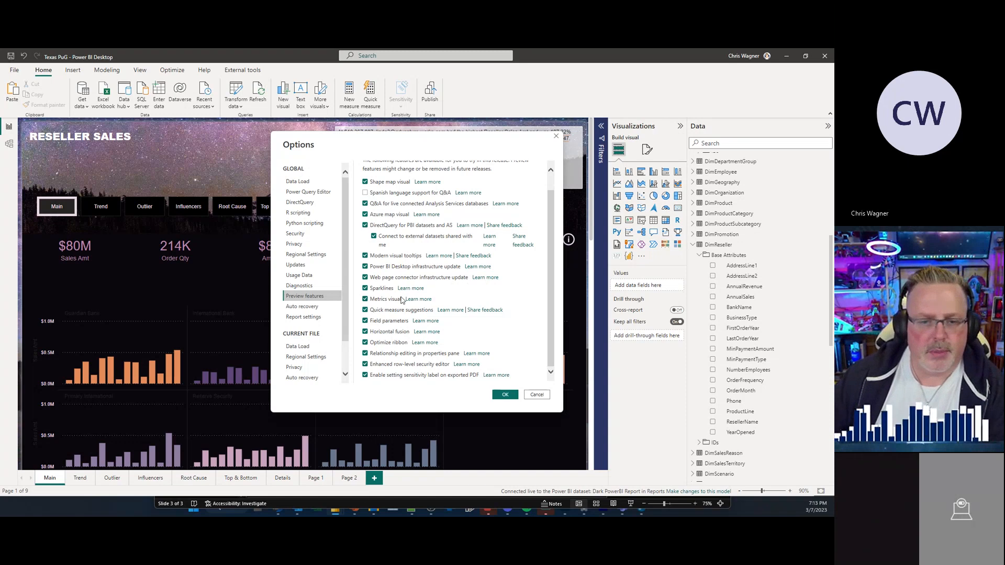
scroll(417, 343, up, 1)
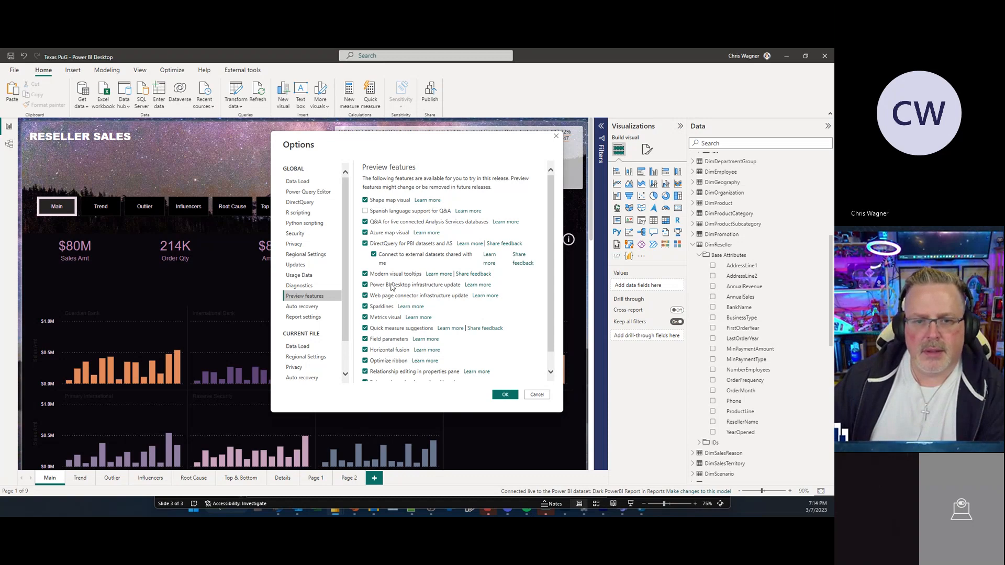
scroll(393, 307, down, 1)
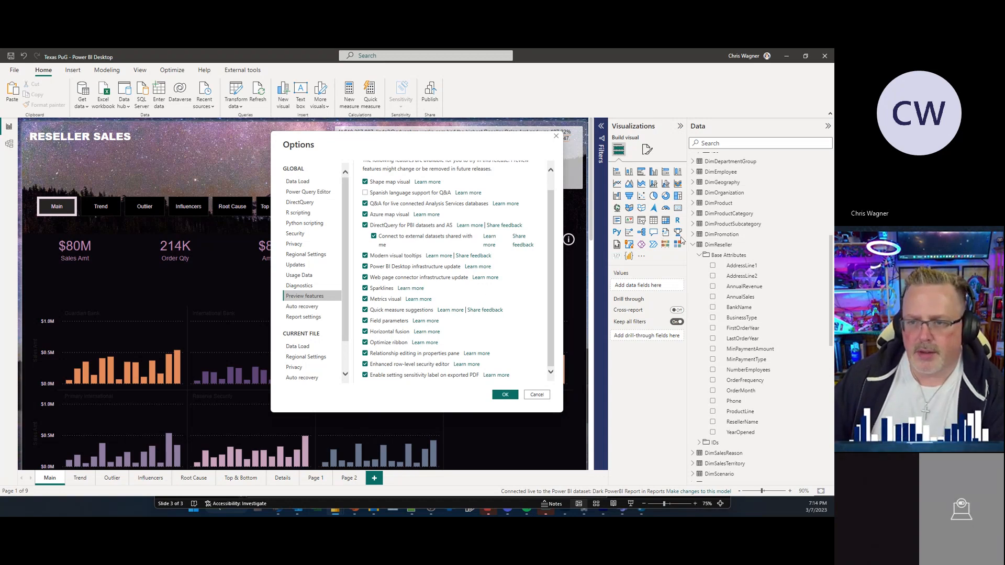
click(539, 395)
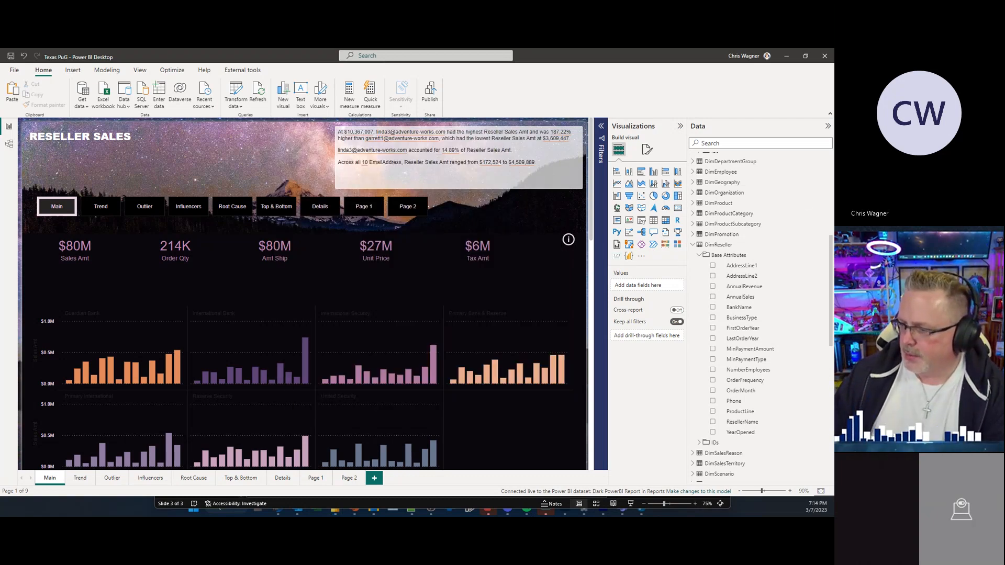
Step: Switch to the web browser and open the Power BI service in a new tab, picking the work account
key(super+d)
key(super+d)
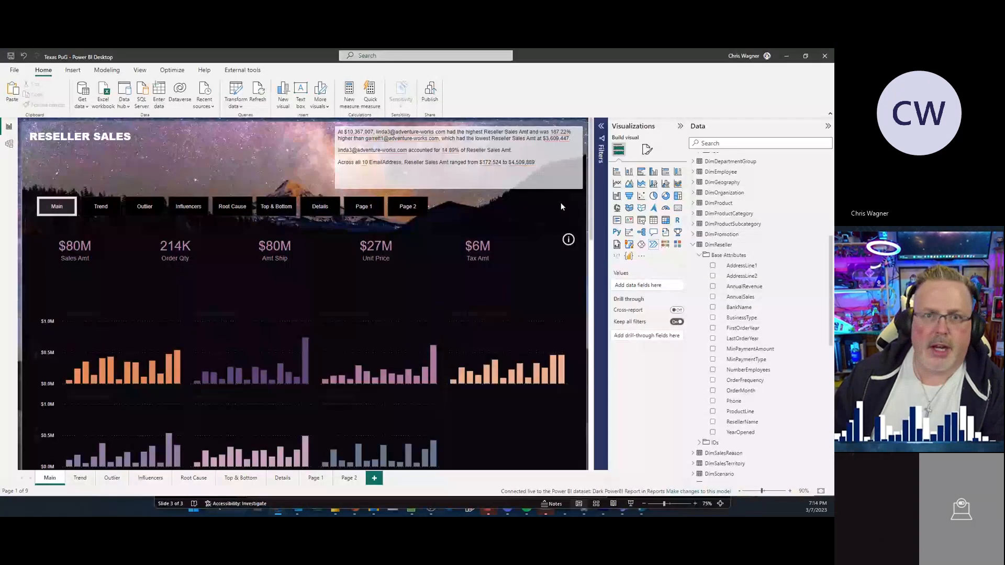
drag(832, 152, 334, 83)
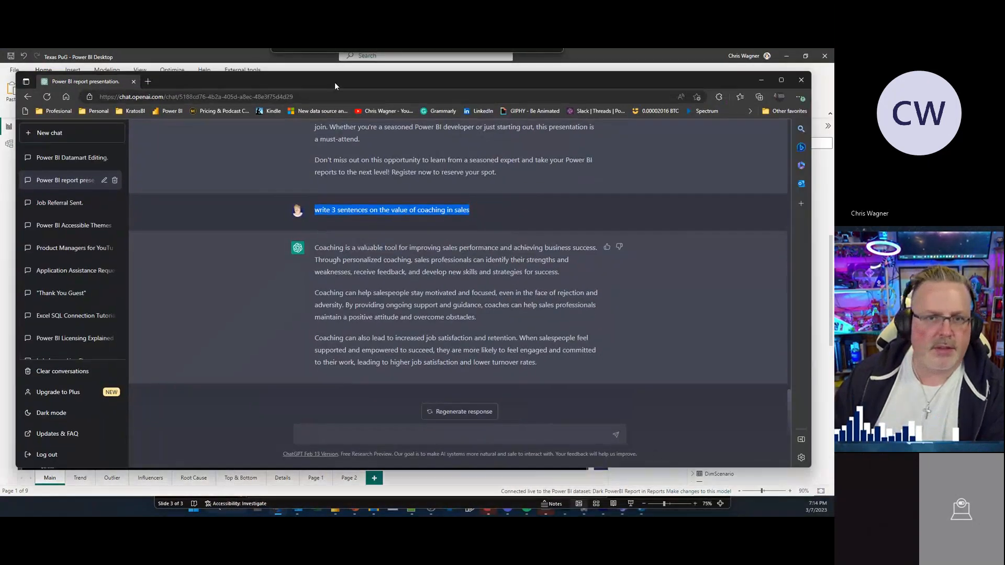
click(142, 82)
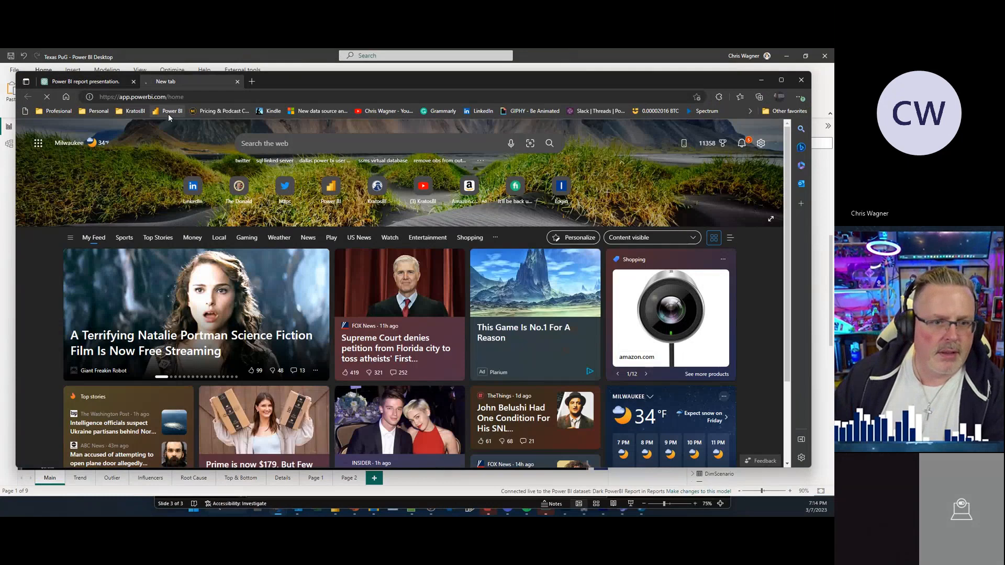
click(168, 112)
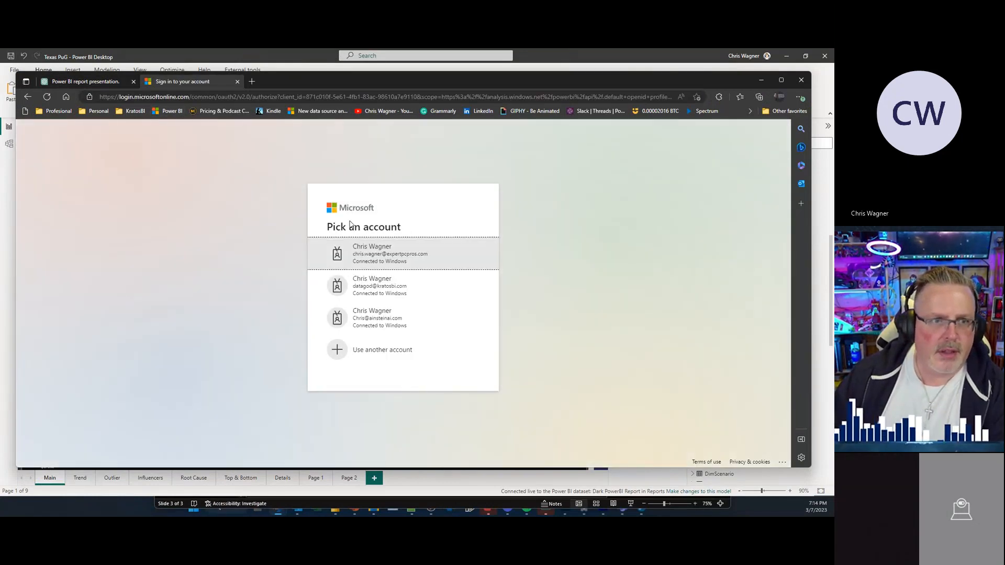
click(350, 240)
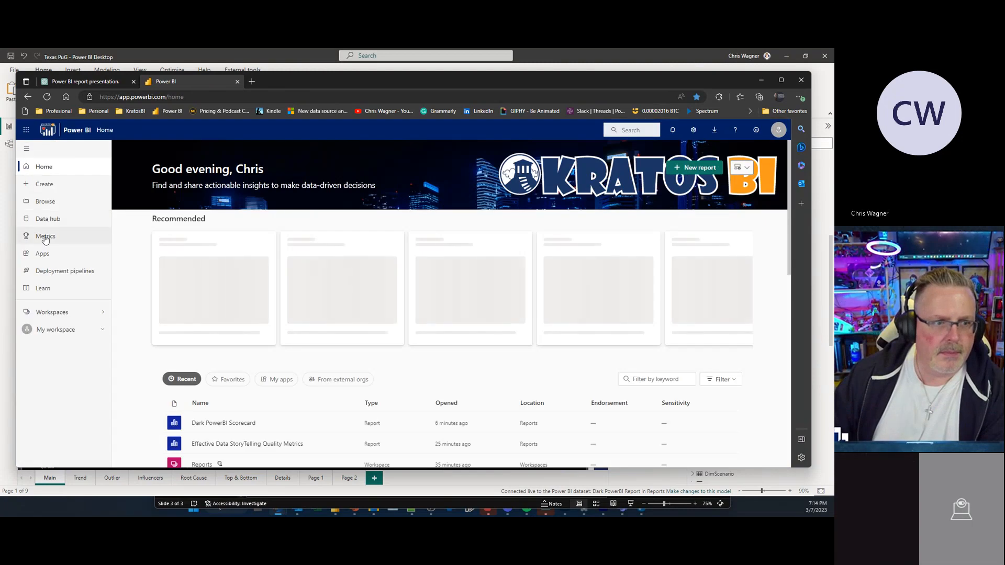
Step: Open the Metrics hub and dismiss its scorecard welcome dialog
click(42, 236)
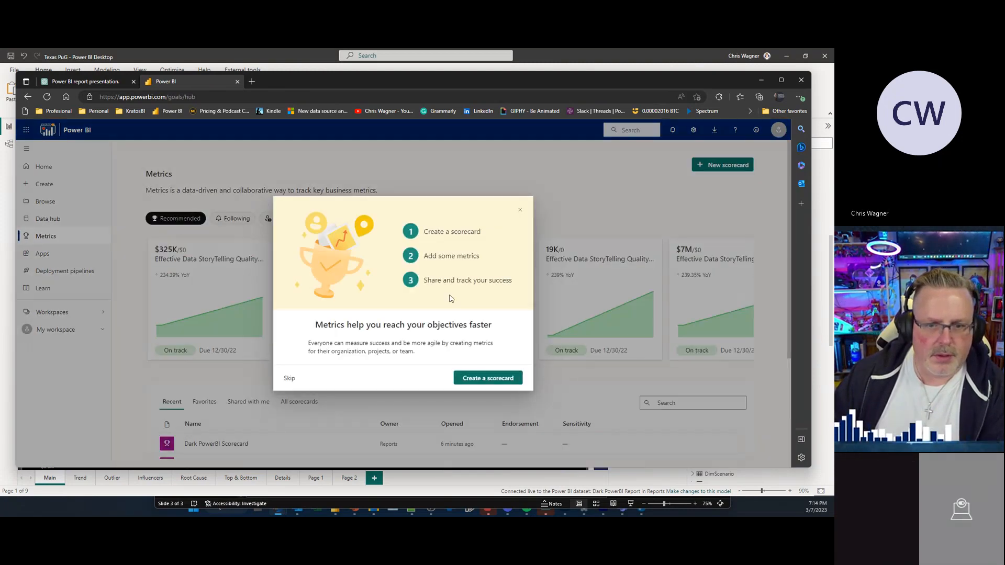
click(520, 214)
scroll(294, 310, down, 1)
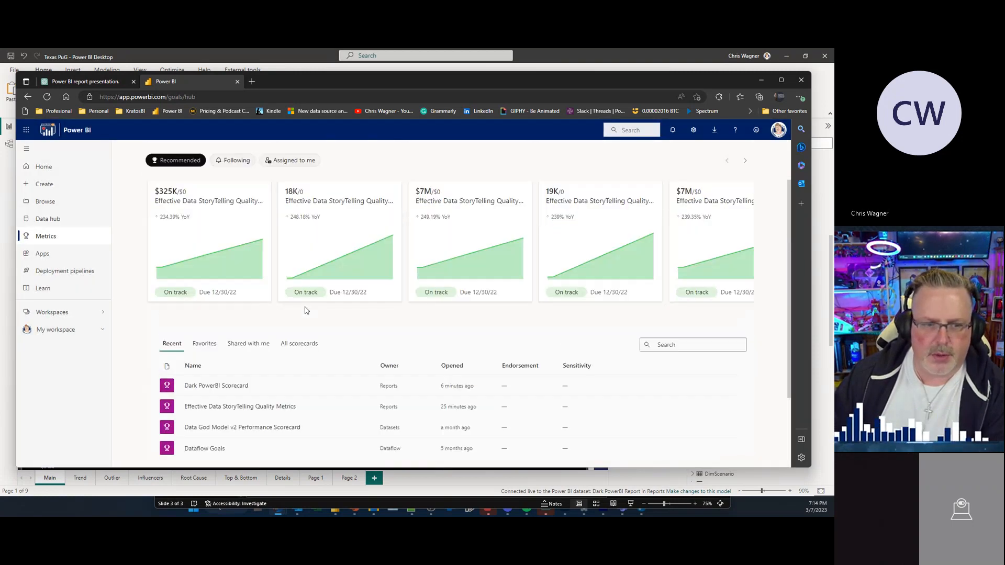
scroll(307, 310, up, 1)
mouse_move(256, 289)
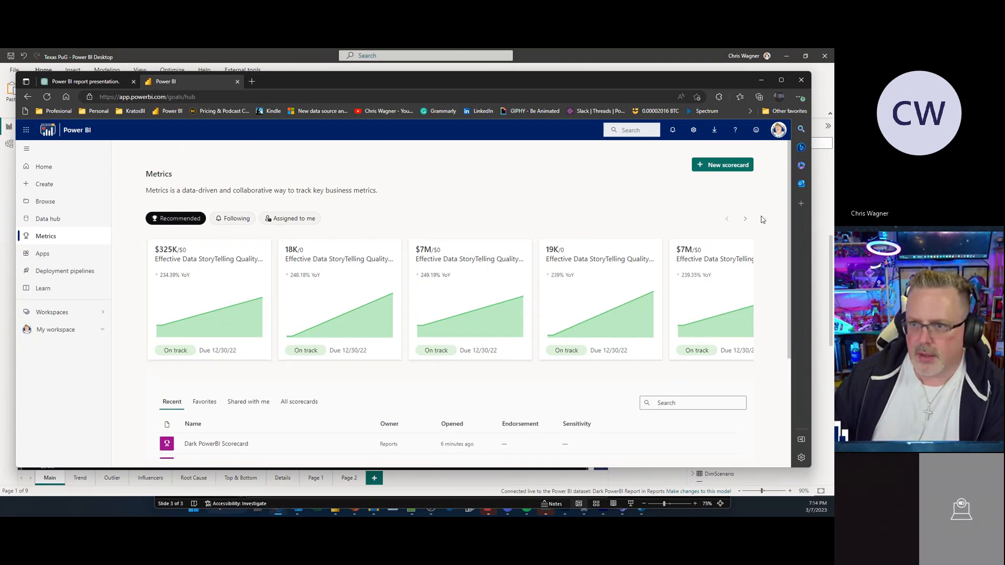
Step: Page through the recommended metrics carousel forward and back to review the available scorecard metrics
click(746, 219)
click(745, 219)
click(746, 219)
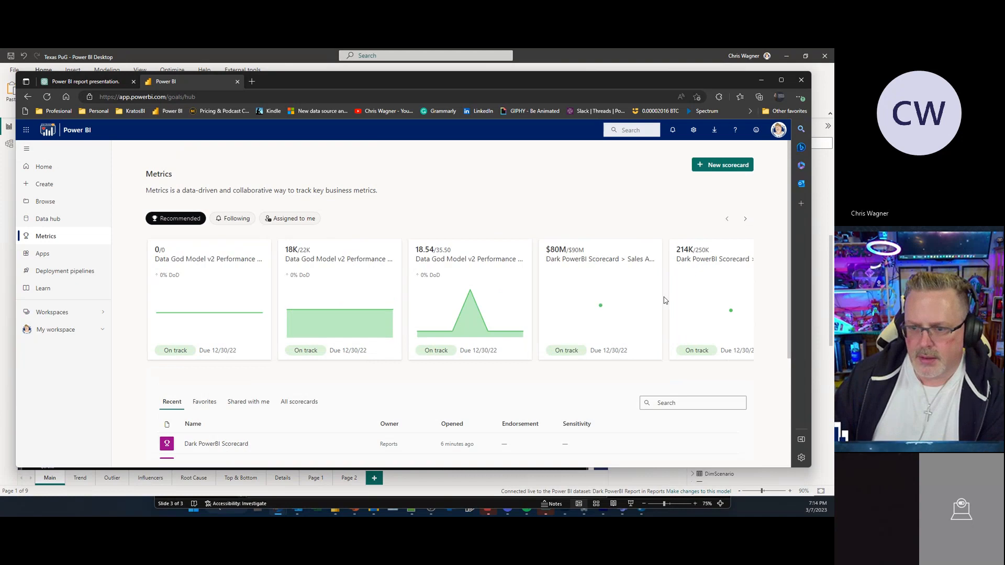
scroll(654, 303, down, 2)
scroll(251, 277, up, 2)
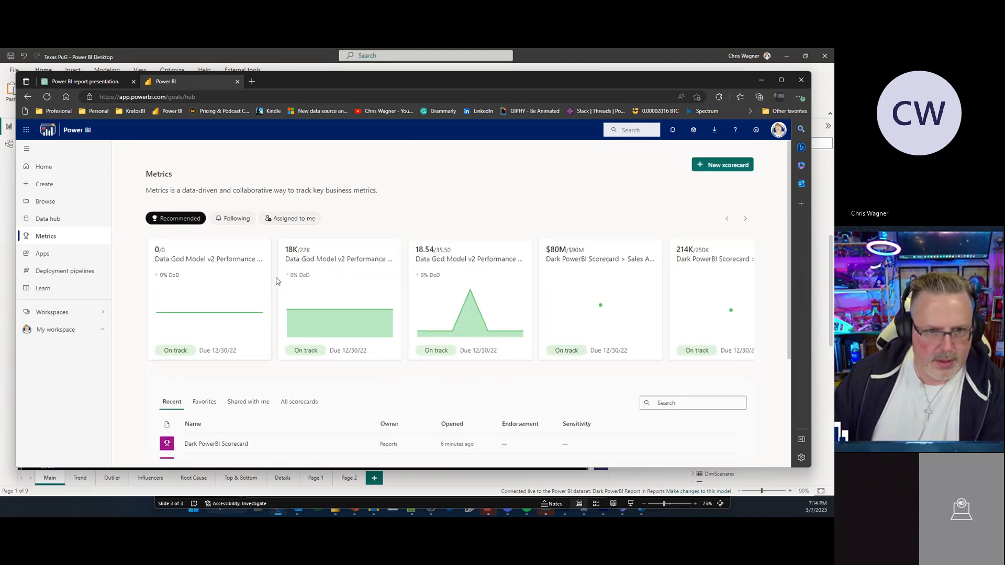
click(727, 220)
click(727, 220)
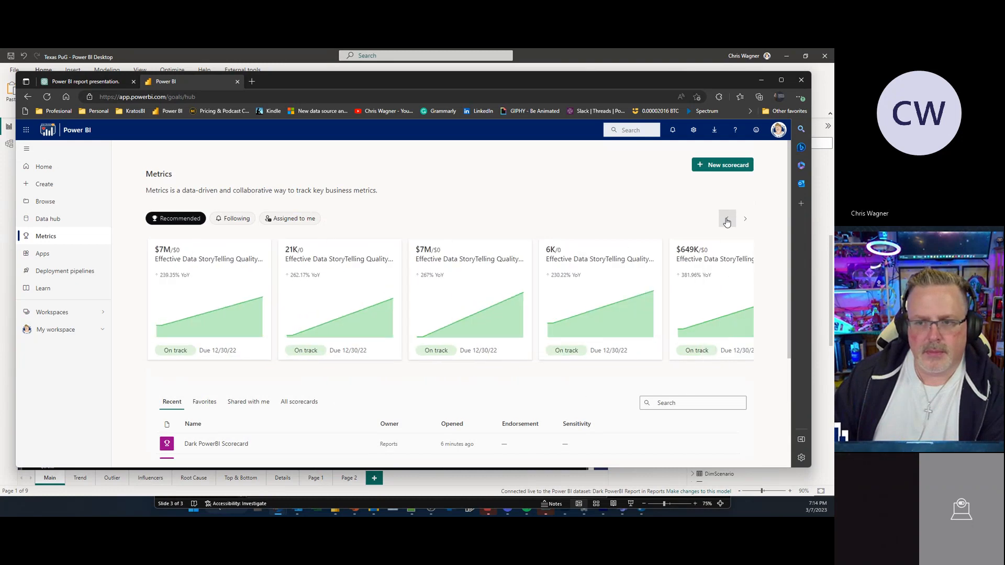
click(726, 220)
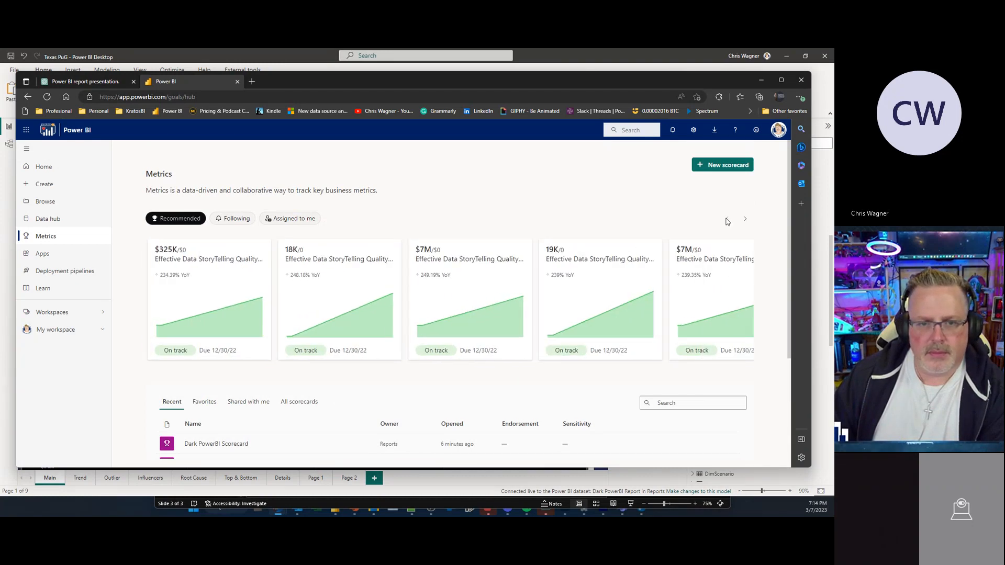
click(61, 222)
click(59, 238)
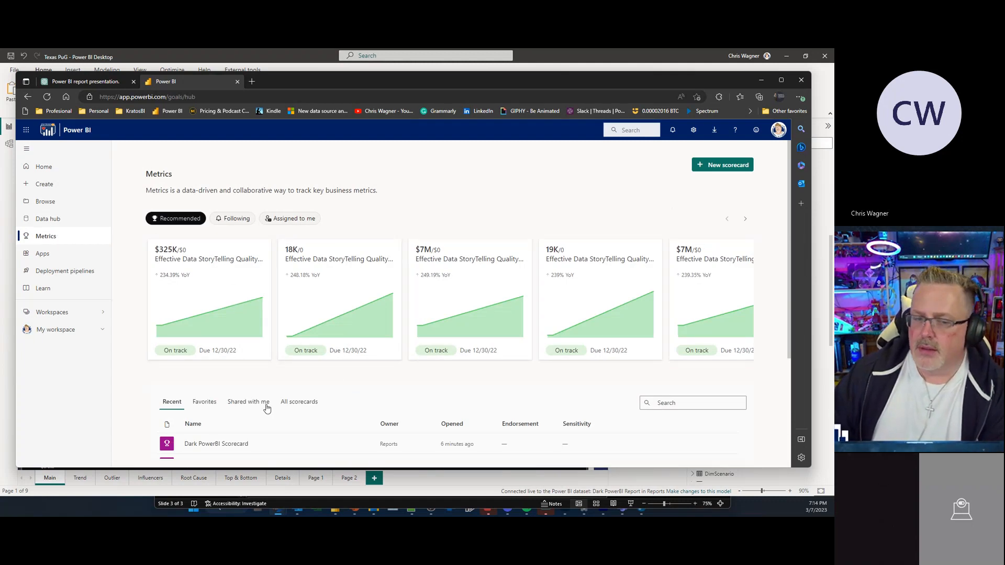
Step: Open the Reports workspace and the details page of the Dark PowerBI Scorecard dataset
scroll(247, 436, down, 3)
scroll(249, 431, up, 3)
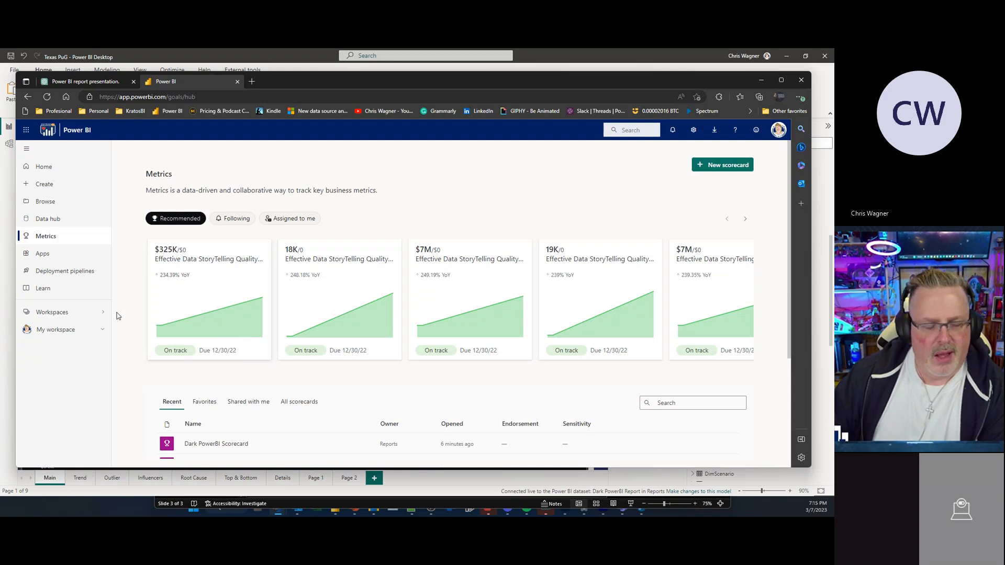
click(68, 313)
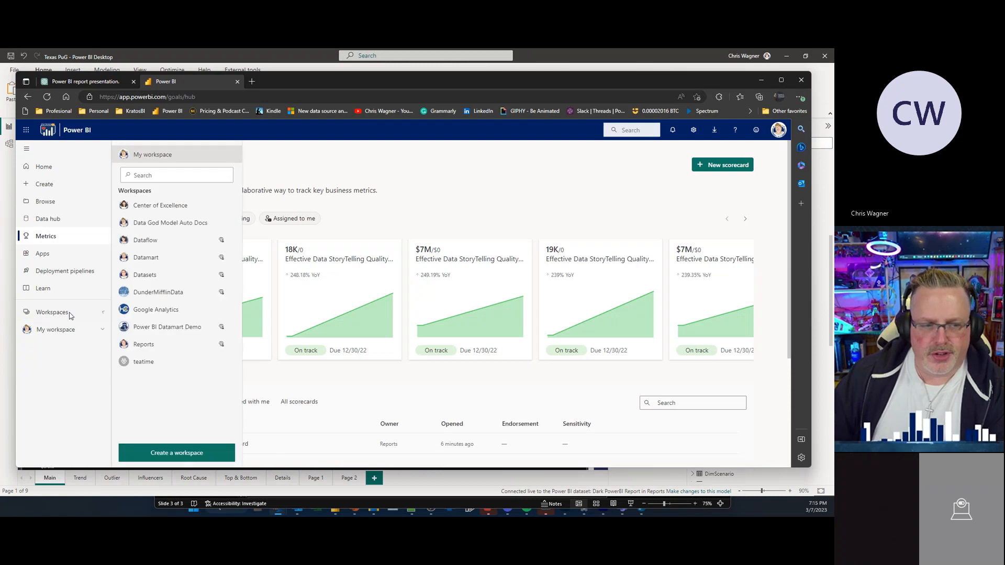
click(143, 344)
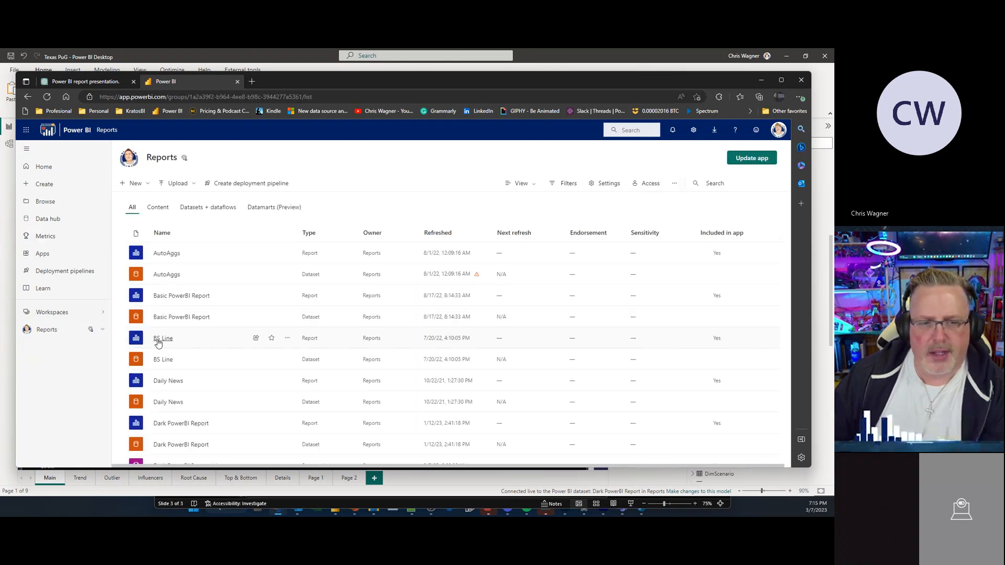
scroll(230, 347, down, 2)
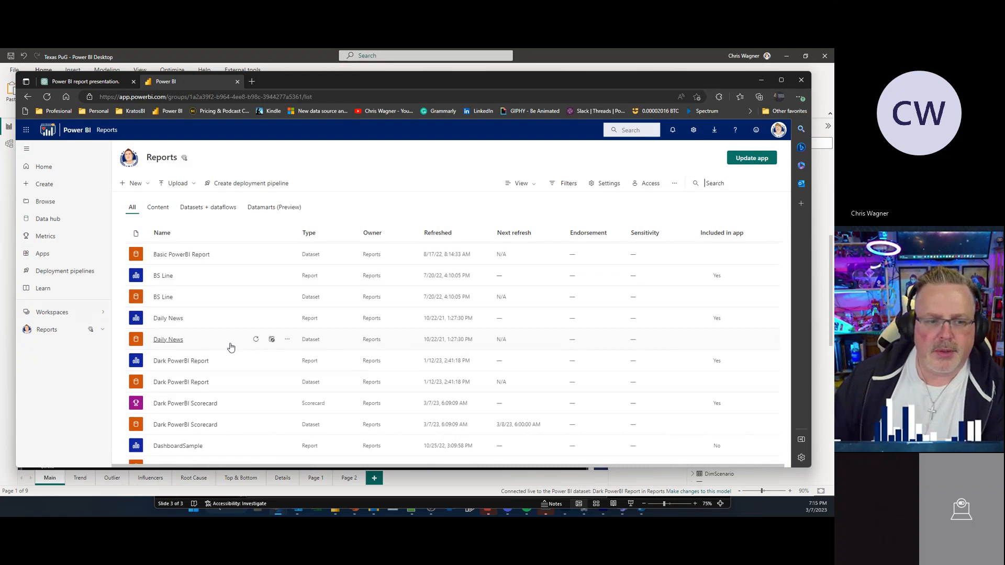
scroll(170, 406, down, 1)
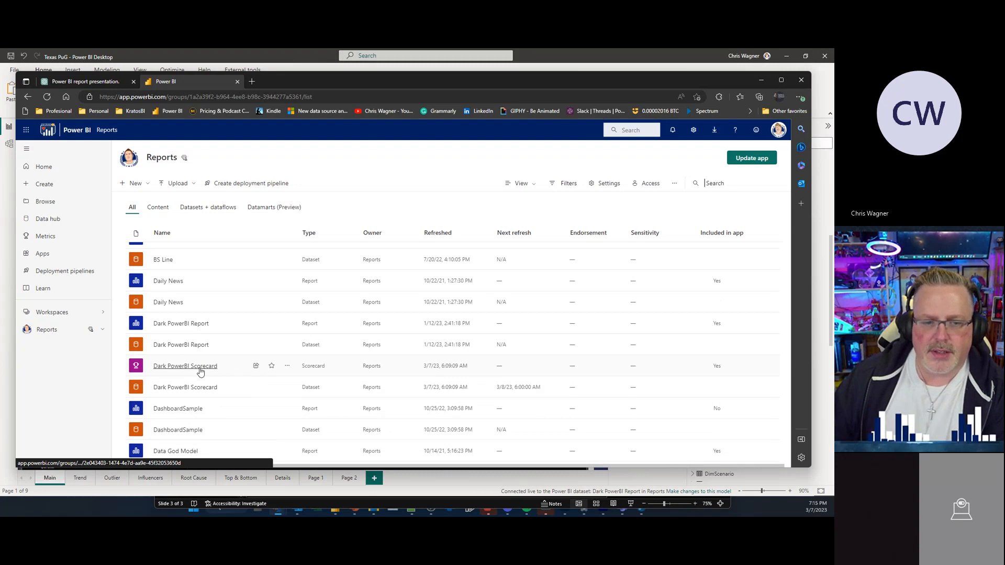
click(163, 388)
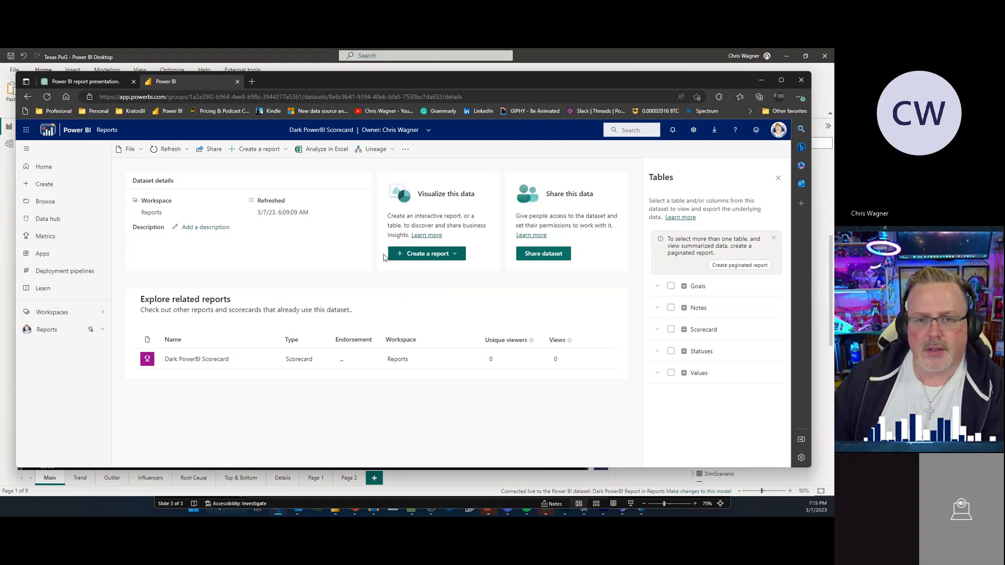
Step: Open the Dark PowerBI Scorecard from the dataset's related reports list
click(426, 256)
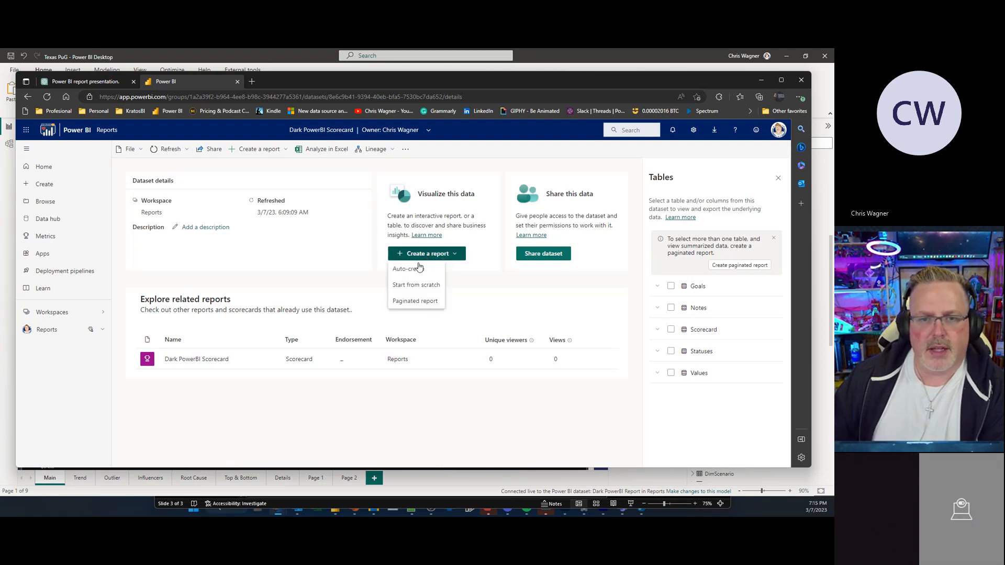
click(487, 289)
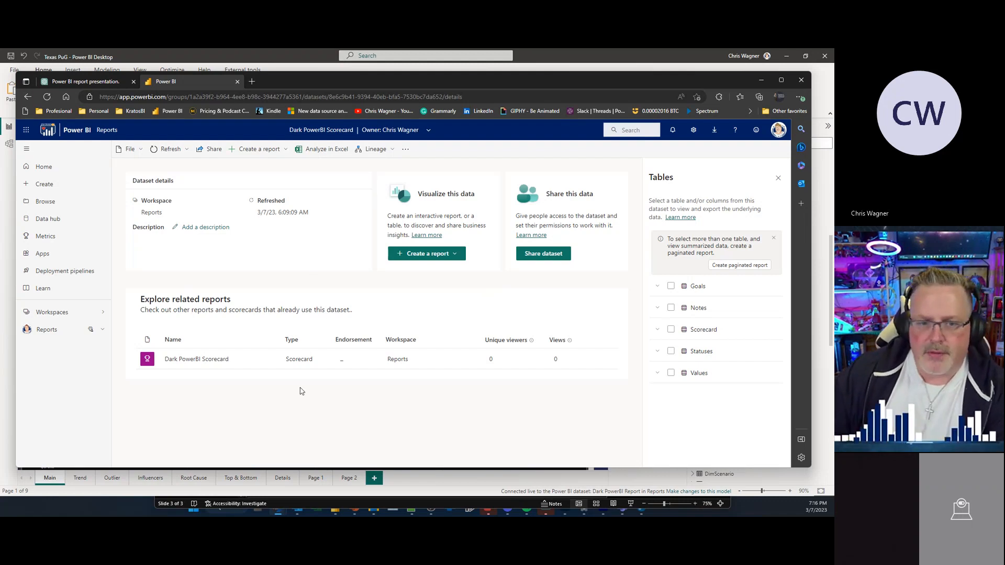
click(477, 486)
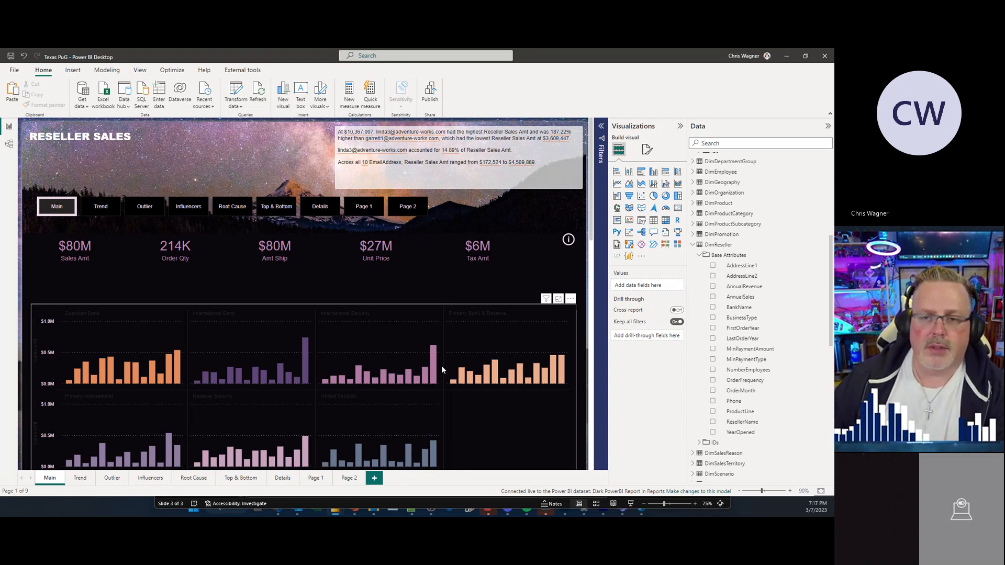
click(787, 56)
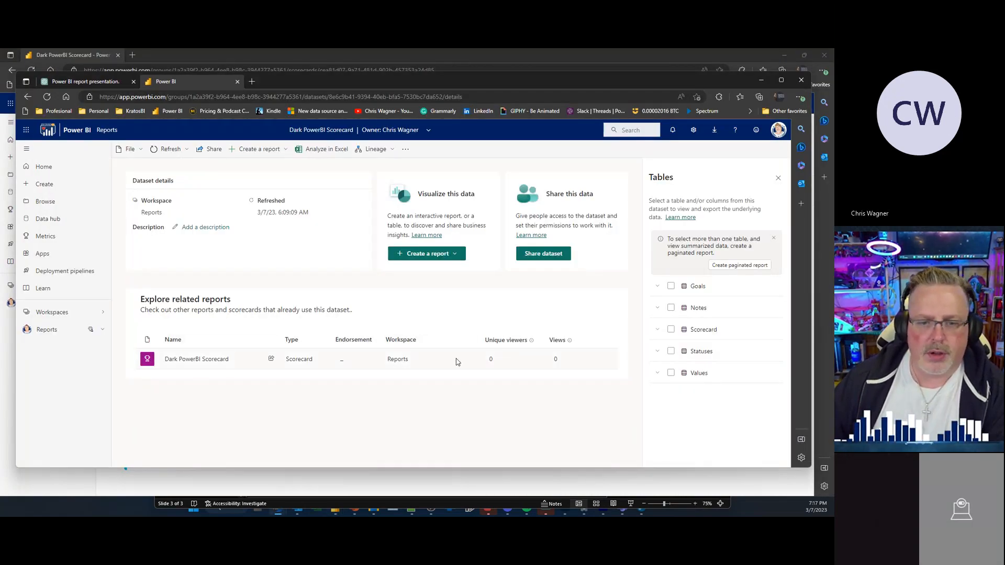
click(173, 361)
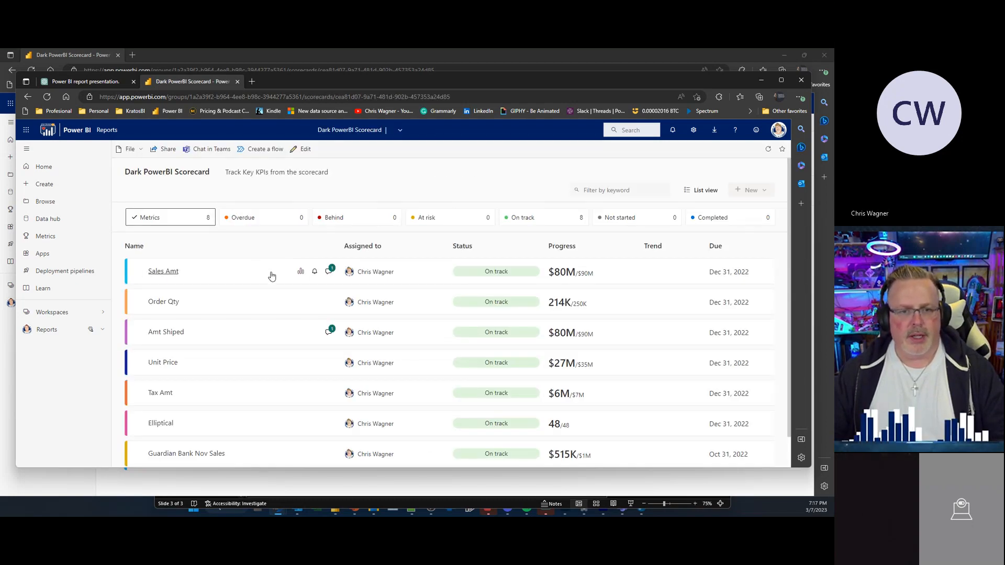
Step: Open the Sales Amt metric's connected report, accept the shared view notice, and return to the scorecard tab
click(301, 273)
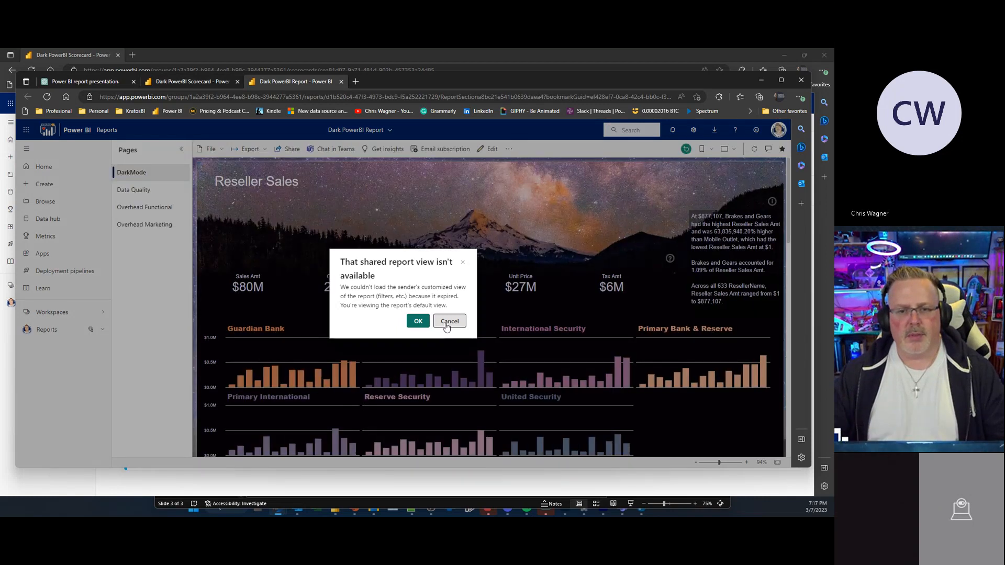
click(419, 321)
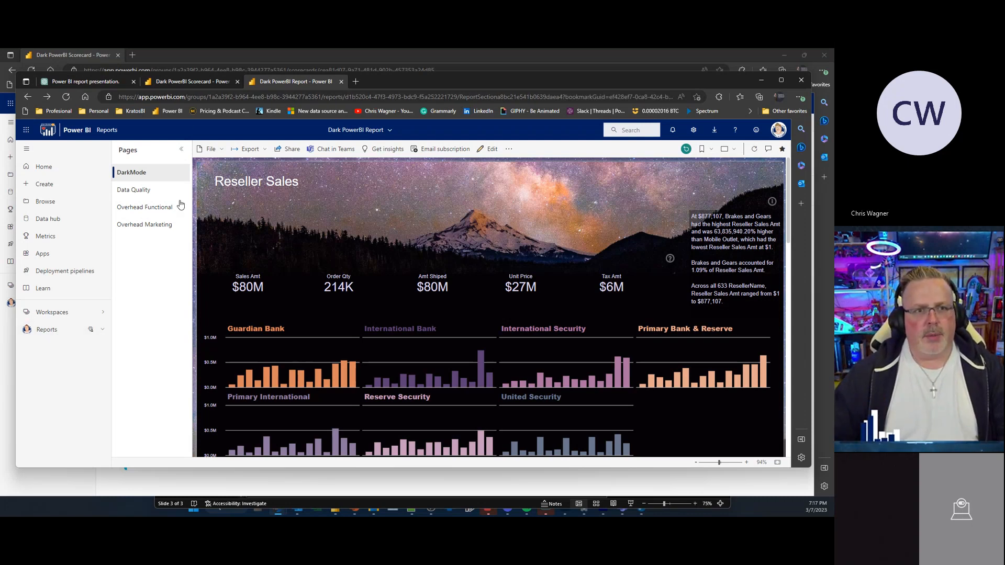
click(192, 82)
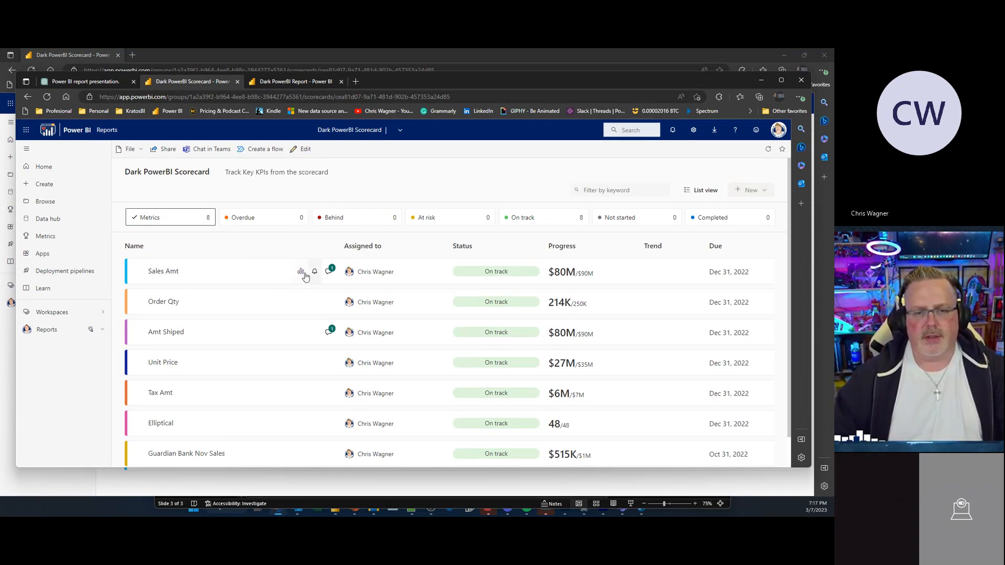
Step: Open the Sales Amt metric details, reopen its connected report, close the extra report tabs and details pane, and review the metrics list
click(193, 276)
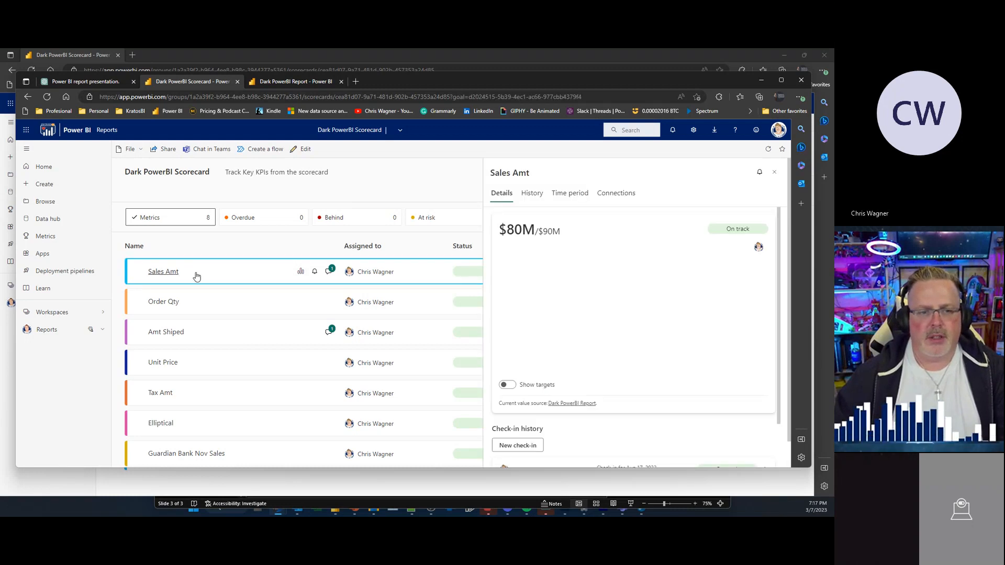
click(301, 271)
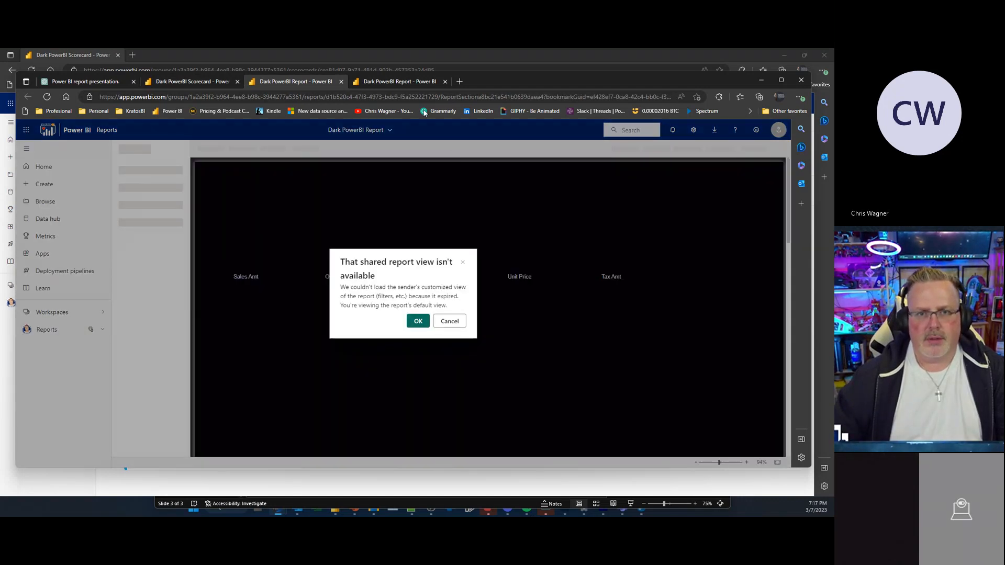
click(449, 322)
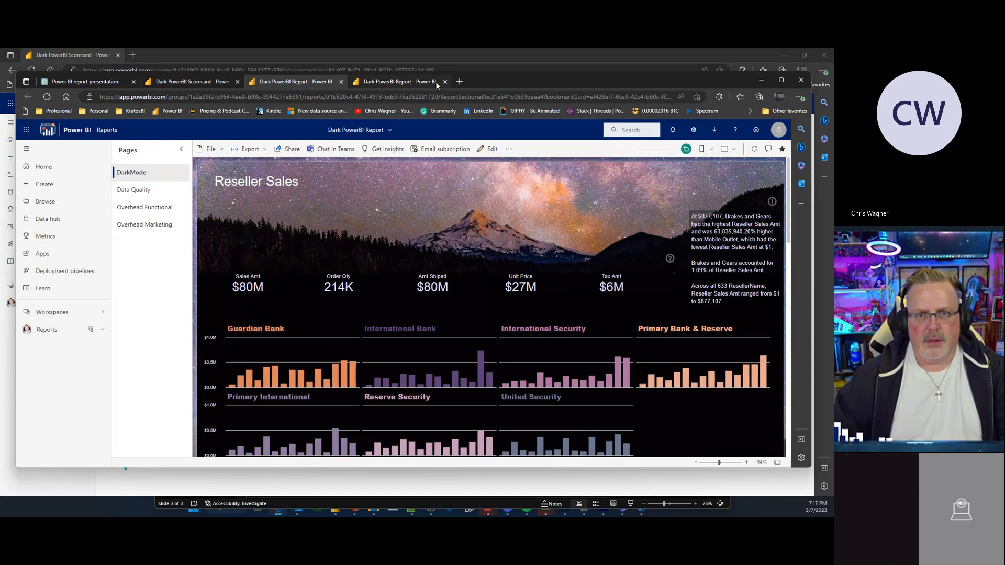
click(445, 81)
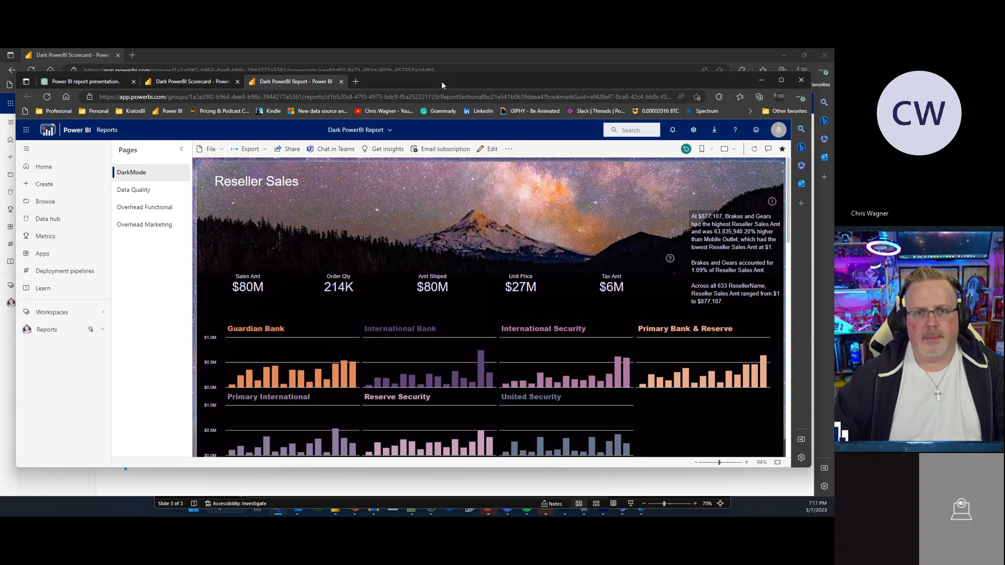
click(341, 82)
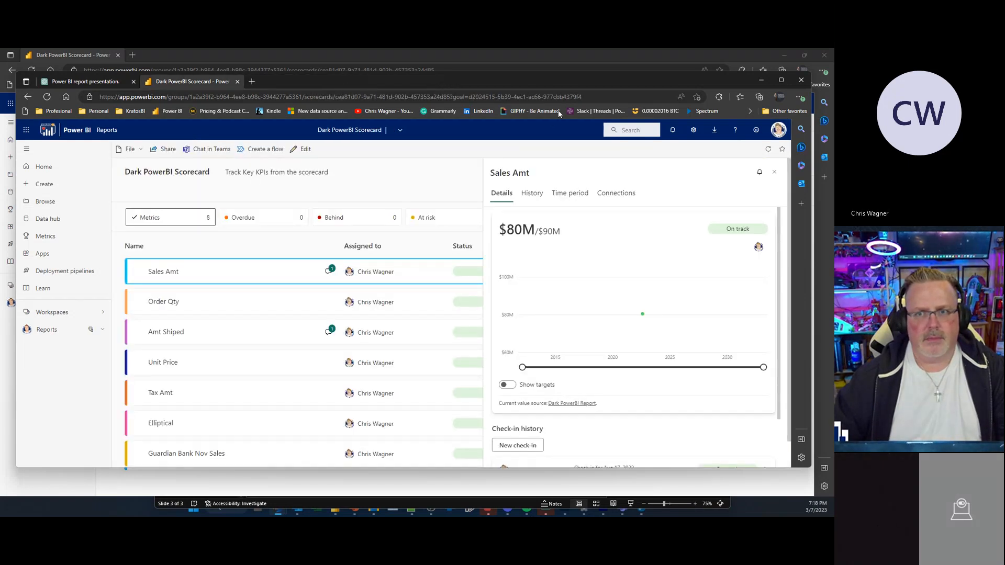
click(774, 177)
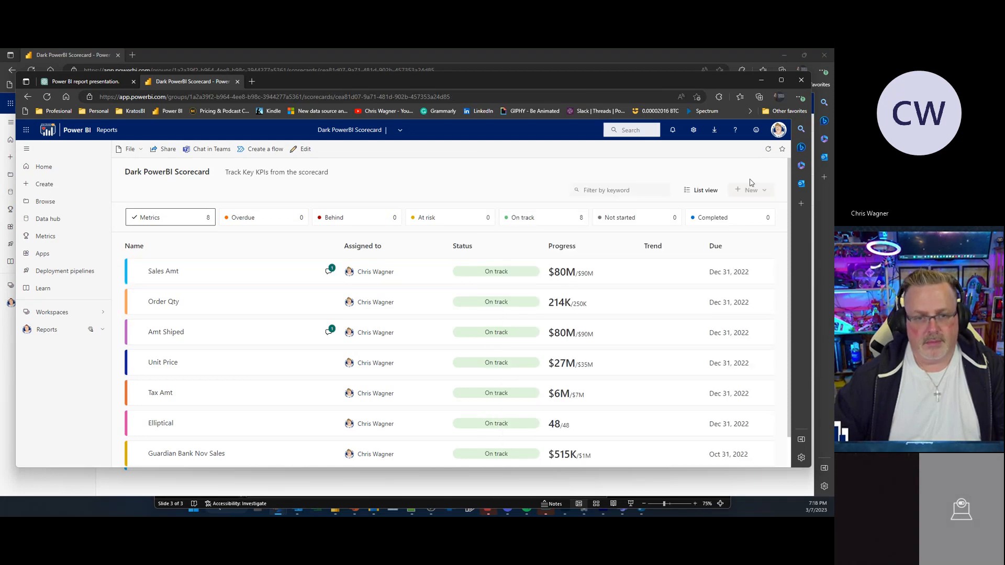
scroll(370, 311, down, 1)
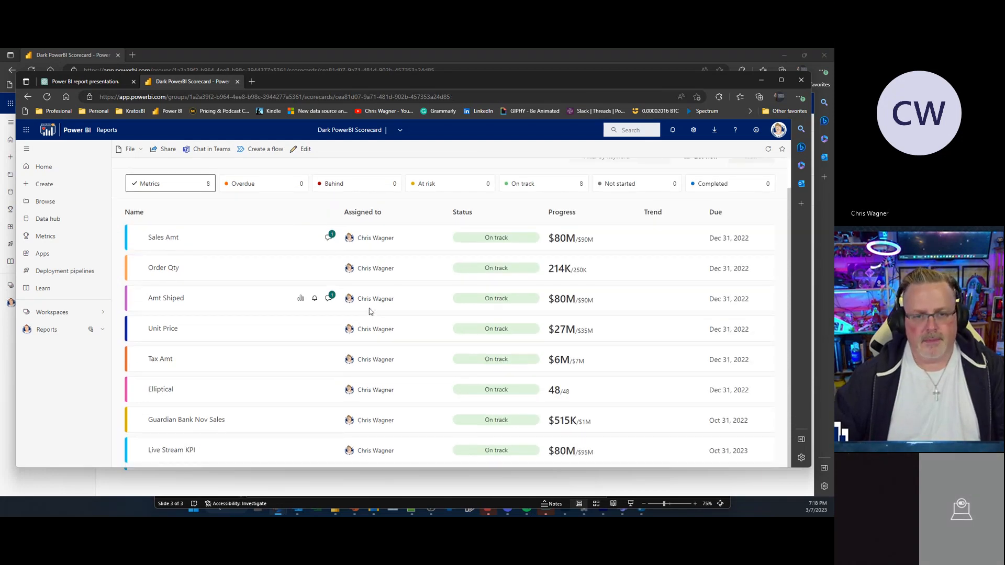
Step: Switch to Power BI Desktop and scroll through the Main report page
key(alt+Tab)
scroll(368, 307, down, 10)
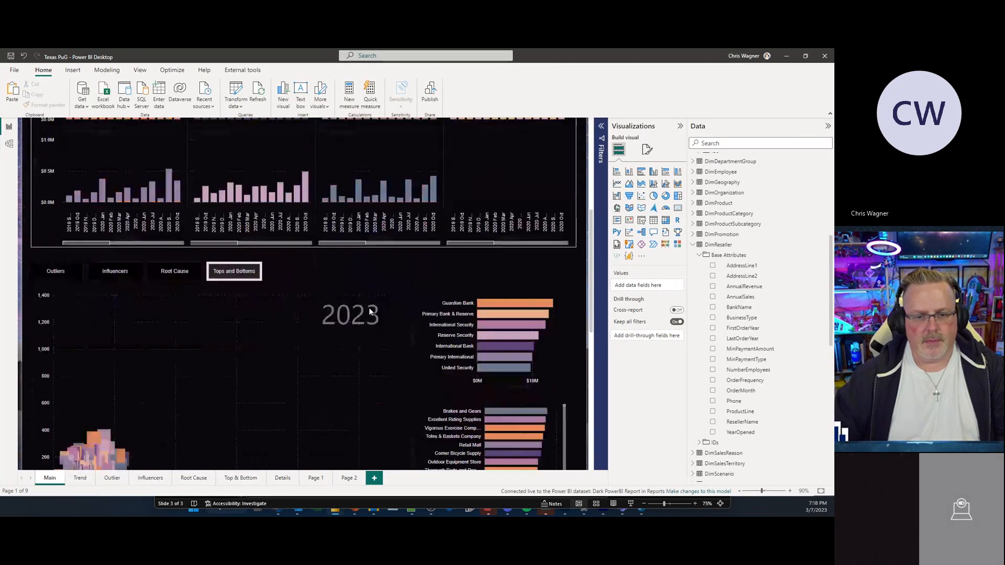
scroll(370, 312, up, 12)
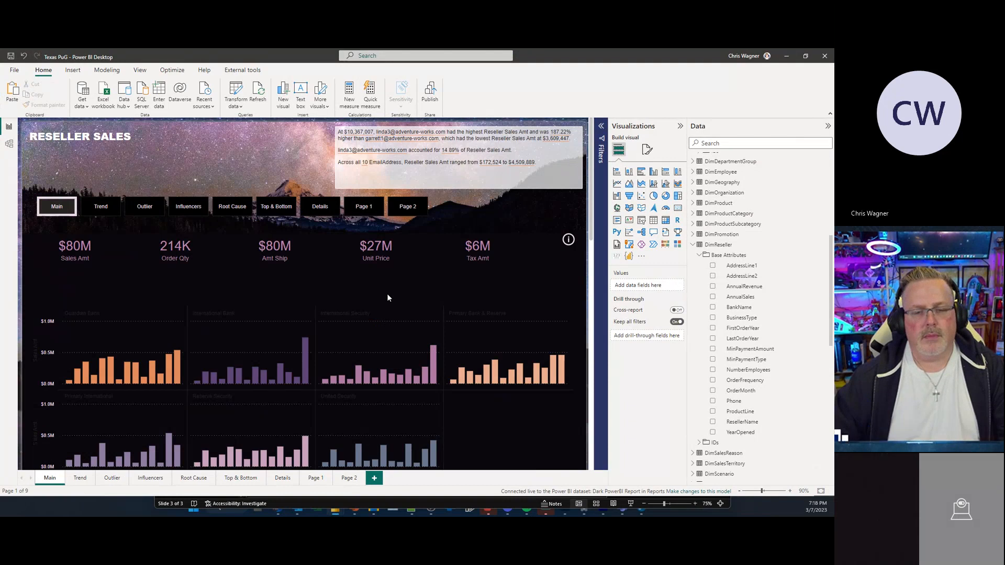
scroll(388, 298, down, 4)
scroll(387, 296, down, 4)
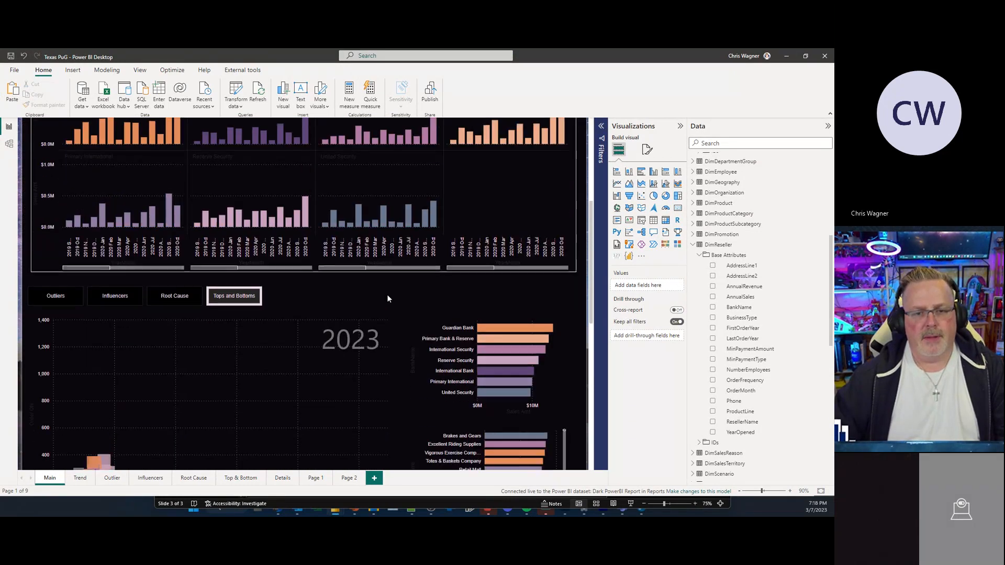
scroll(388, 294, up, 3)
Step: Cycle the lower report section through the Outliers, Influencers, Root Cause, and Tops and Bottoms views
click(76, 277)
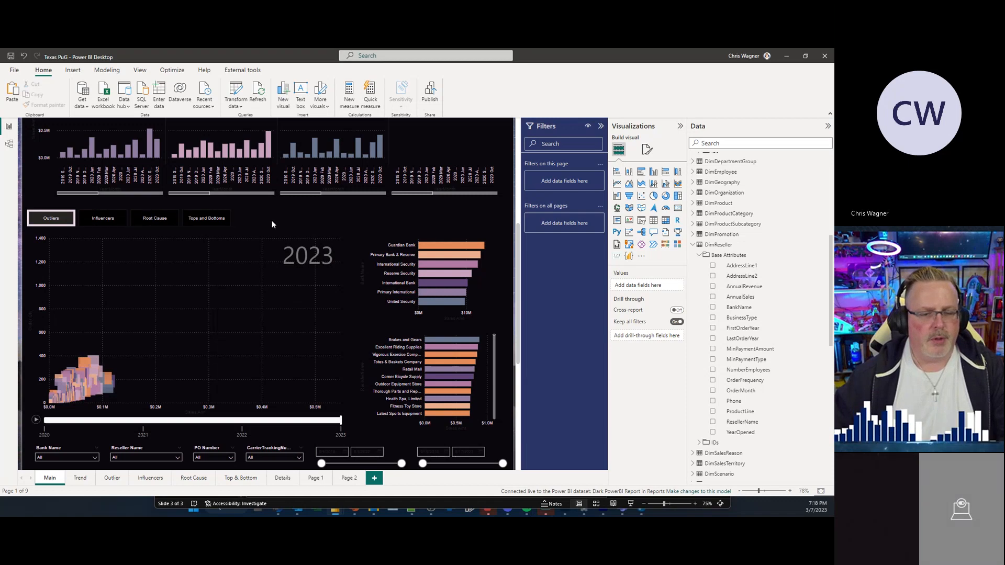
scroll(293, 252, up, 2)
scroll(303, 261, up, 1)
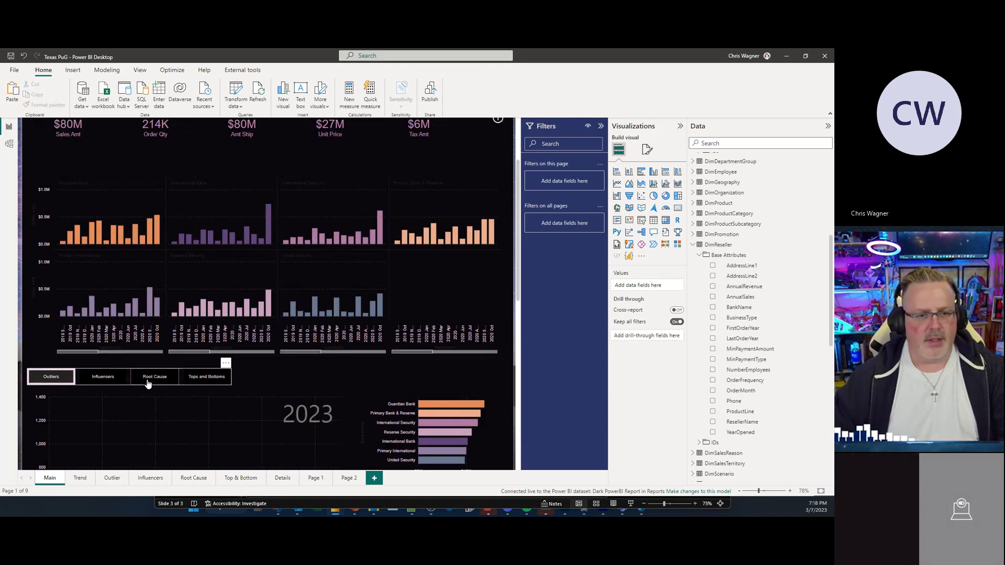
click(110, 383)
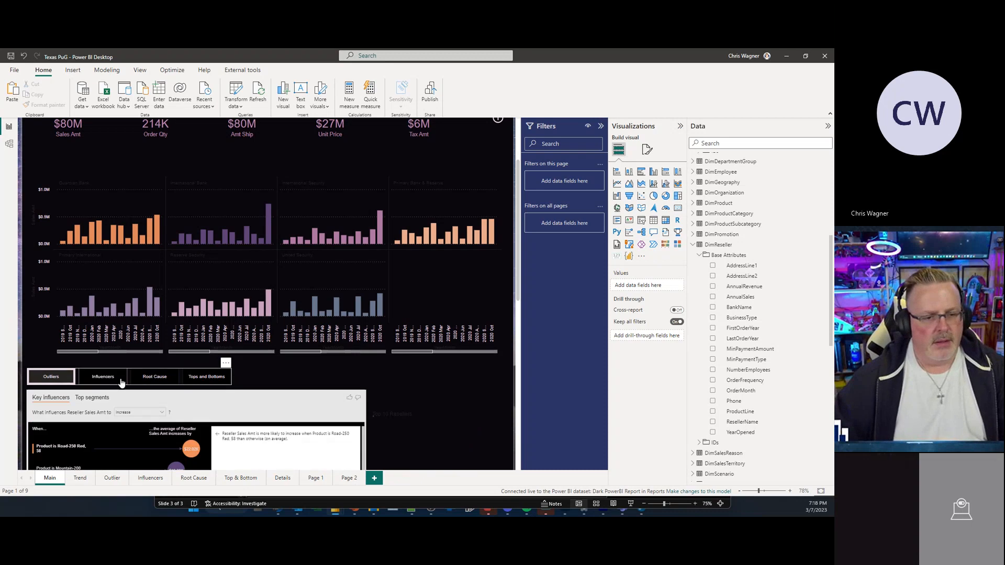
click(158, 382)
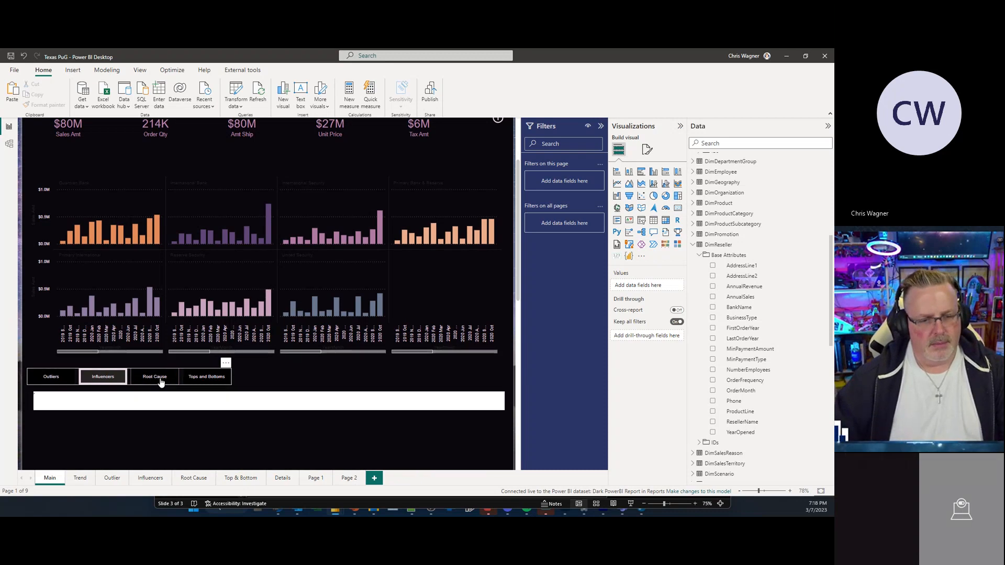
click(202, 380)
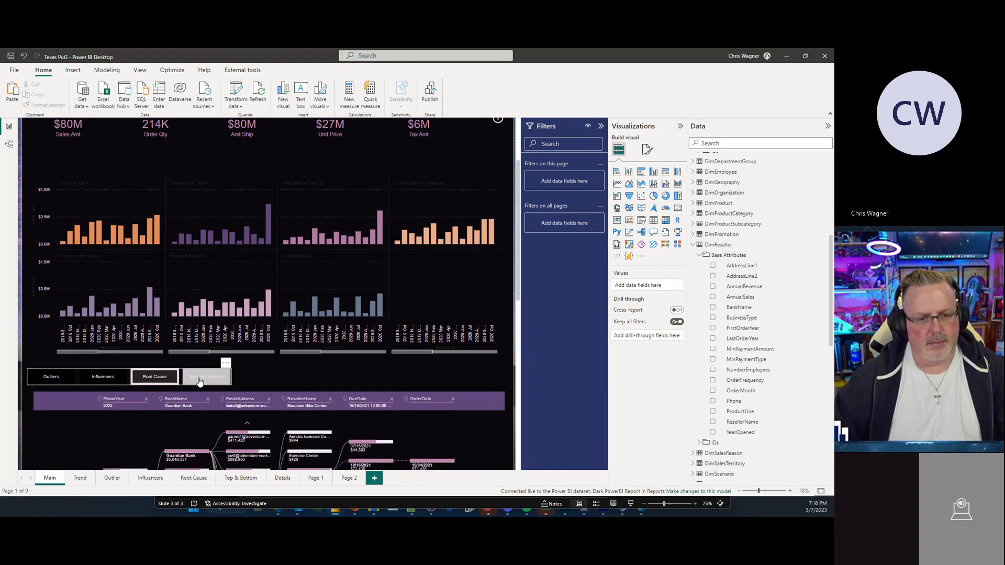
click(60, 378)
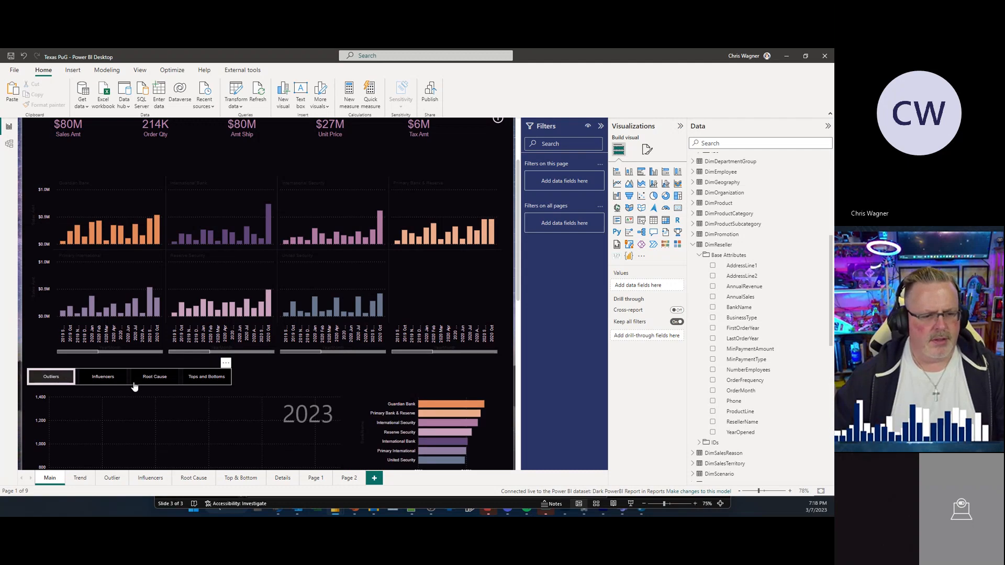
Step: Scroll down the Main page to the detail table and back to the top
scroll(290, 387, down, 10)
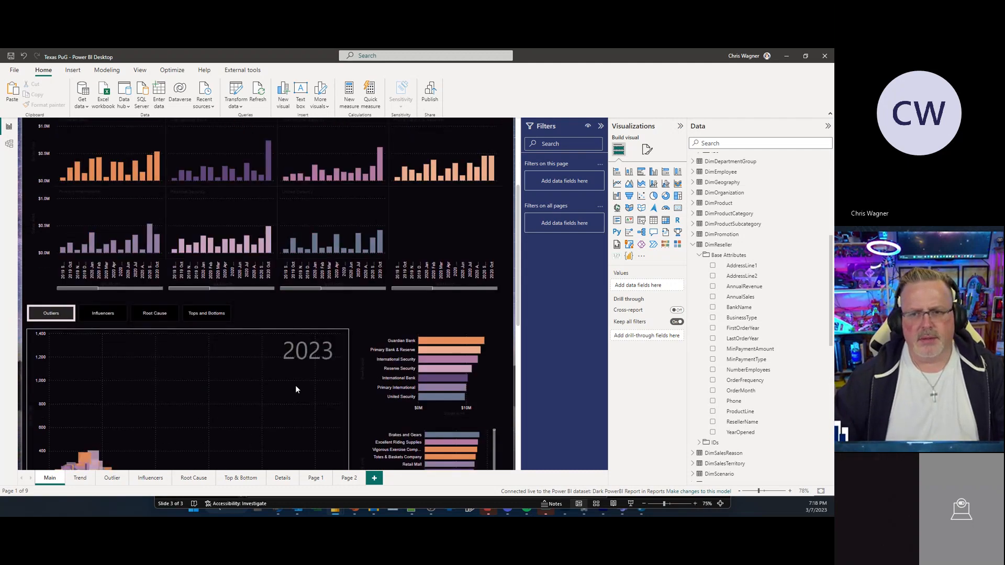
scroll(297, 389, down, 3)
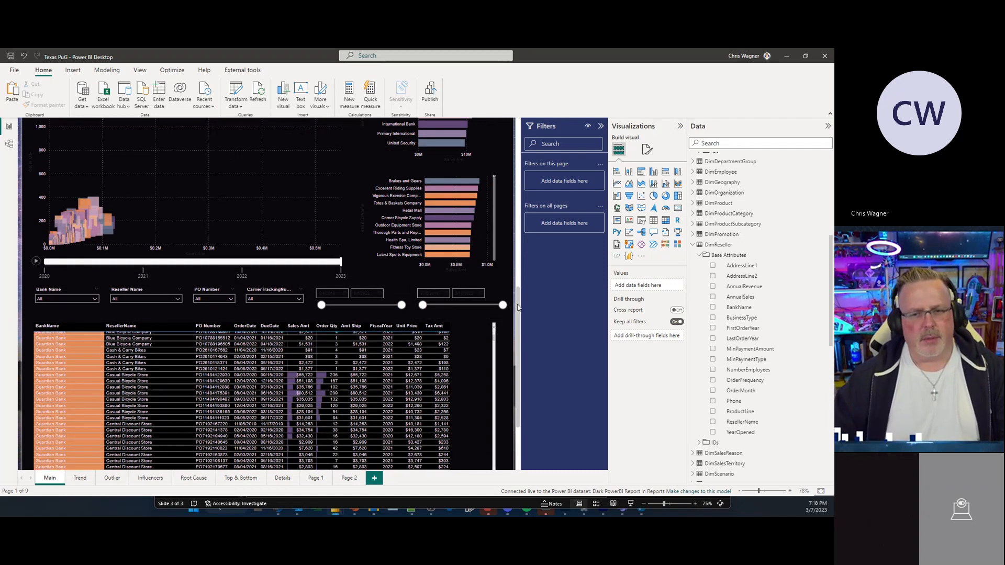
scroll(501, 174, up, 10)
scroll(500, 171, up, 2)
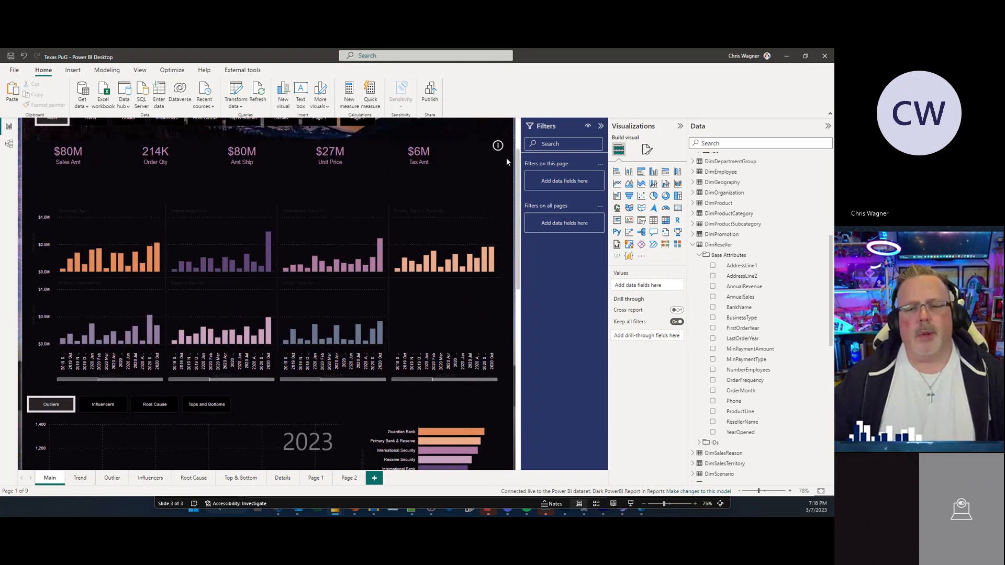
scroll(507, 184, down, 12)
scroll(502, 325, up, 9)
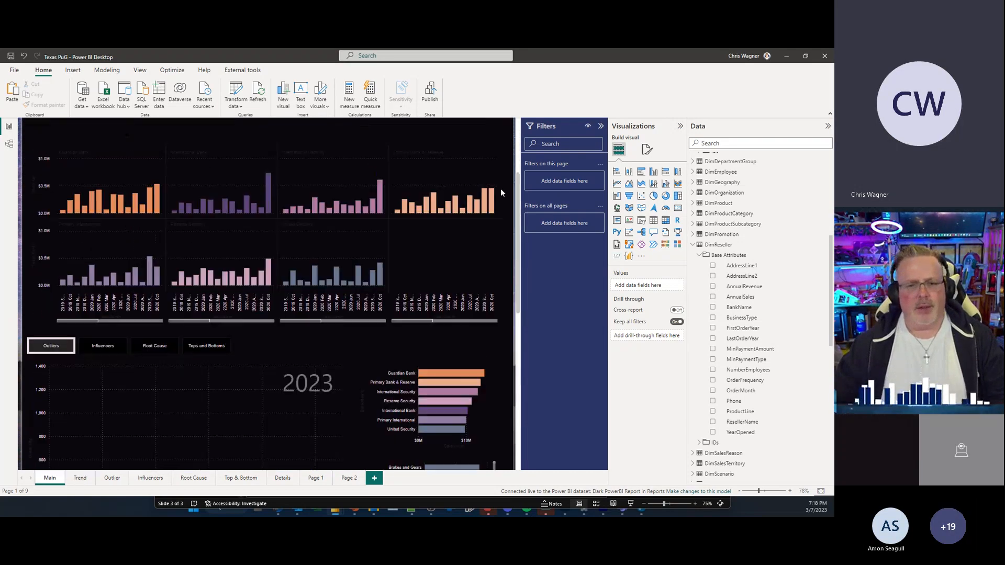
scroll(386, 303, up, 4)
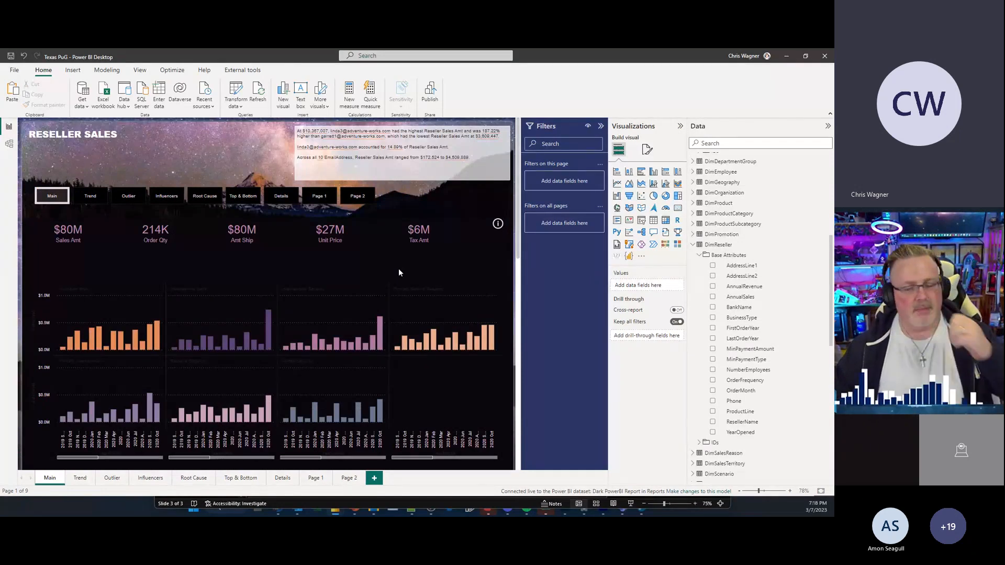
Step: Scroll the Main page, then browse the Trend, Outlier, Influencers, Root Cause, Top & Bottom, Details and Page 1 pages
scroll(518, 298, down, 3)
scroll(519, 300, down, 10)
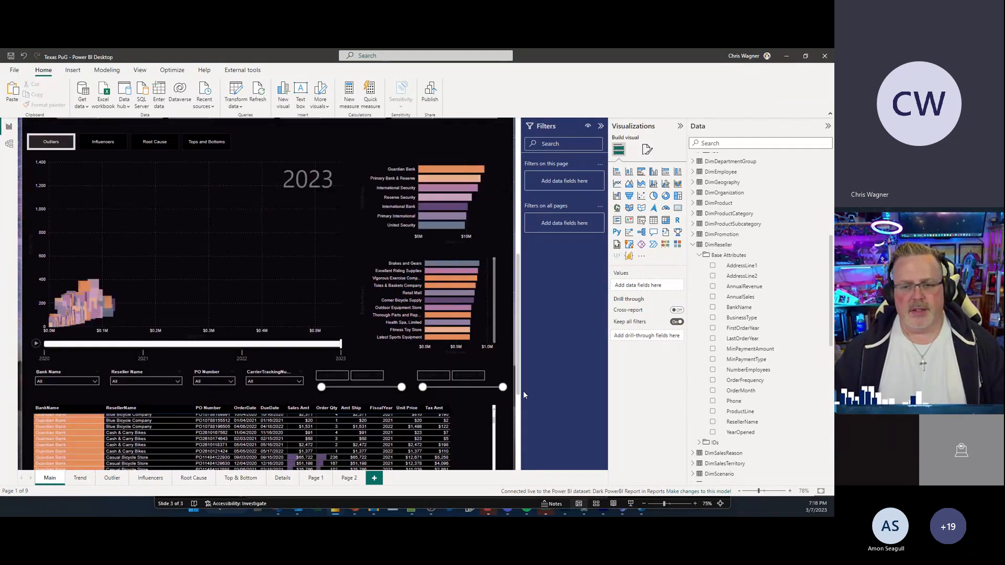
scroll(516, 184, up, 14)
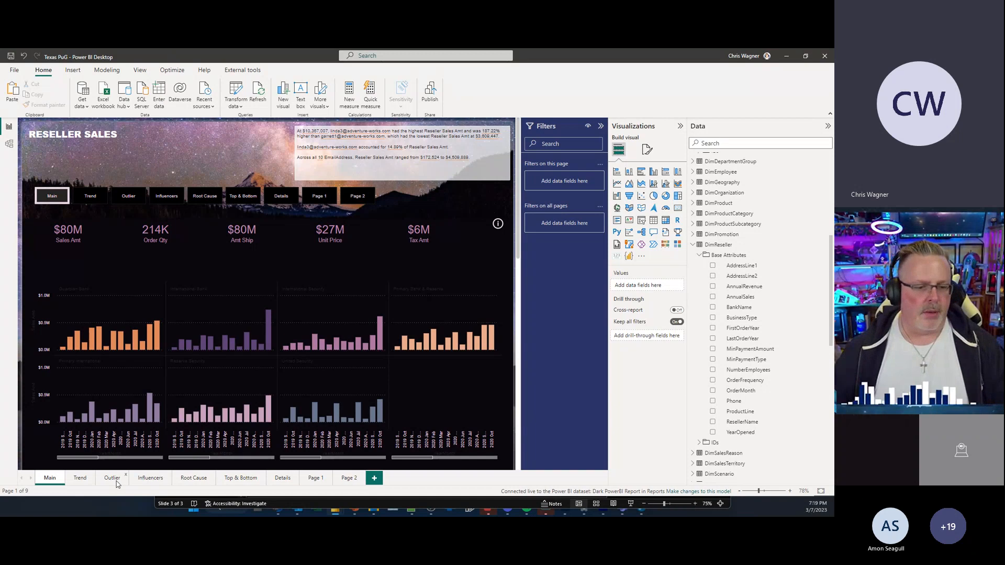
click(83, 478)
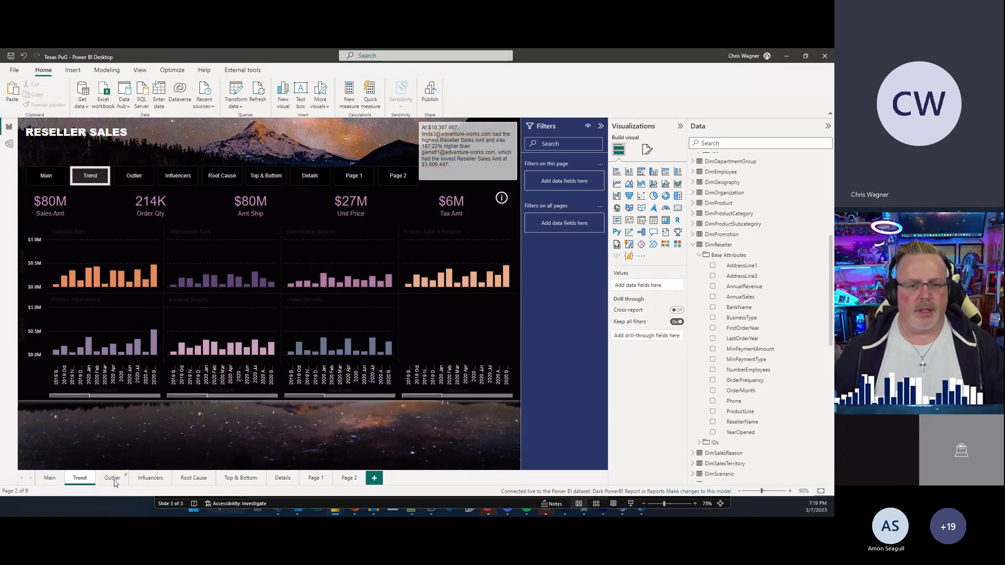
click(113, 479)
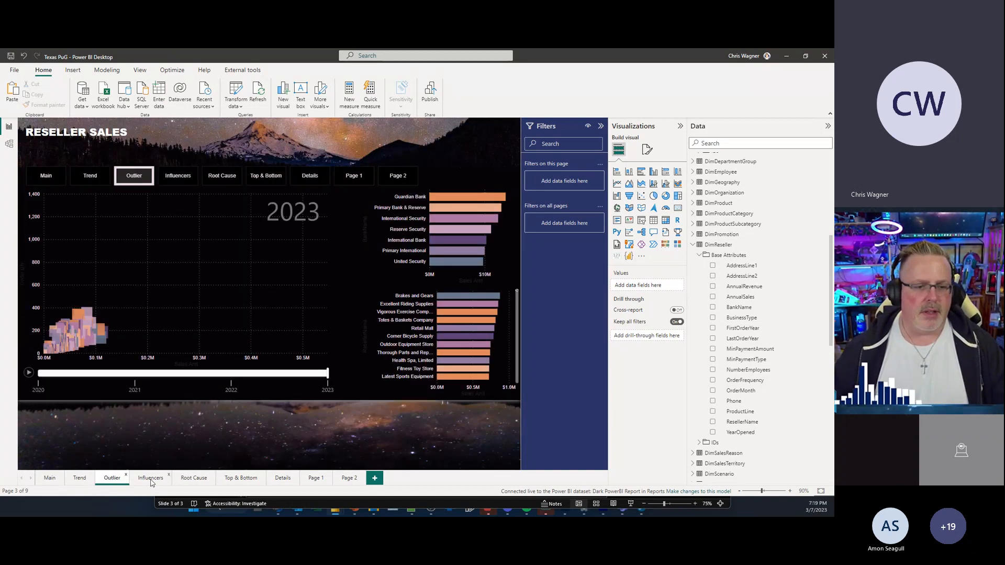
click(151, 479)
click(207, 478)
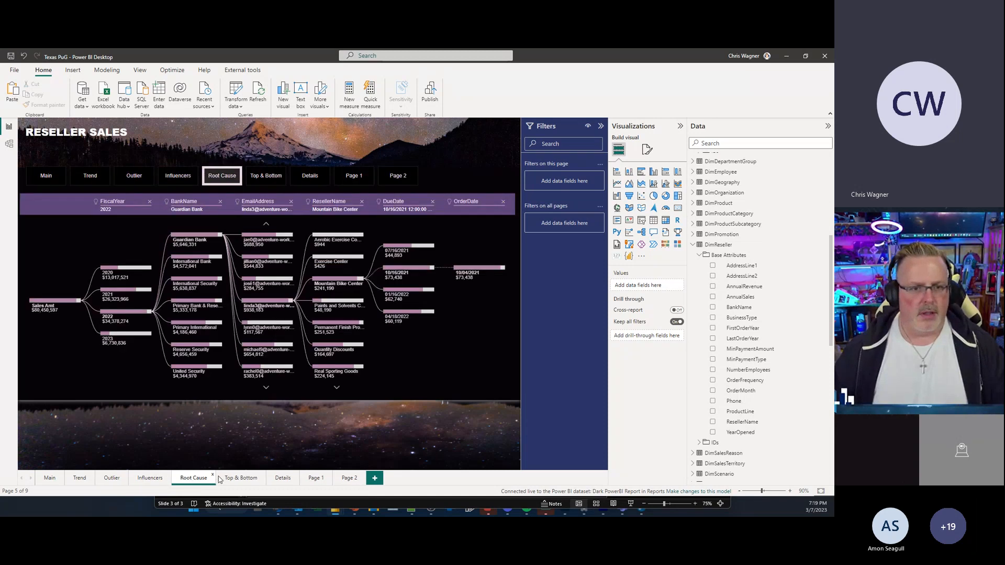
click(241, 479)
click(283, 481)
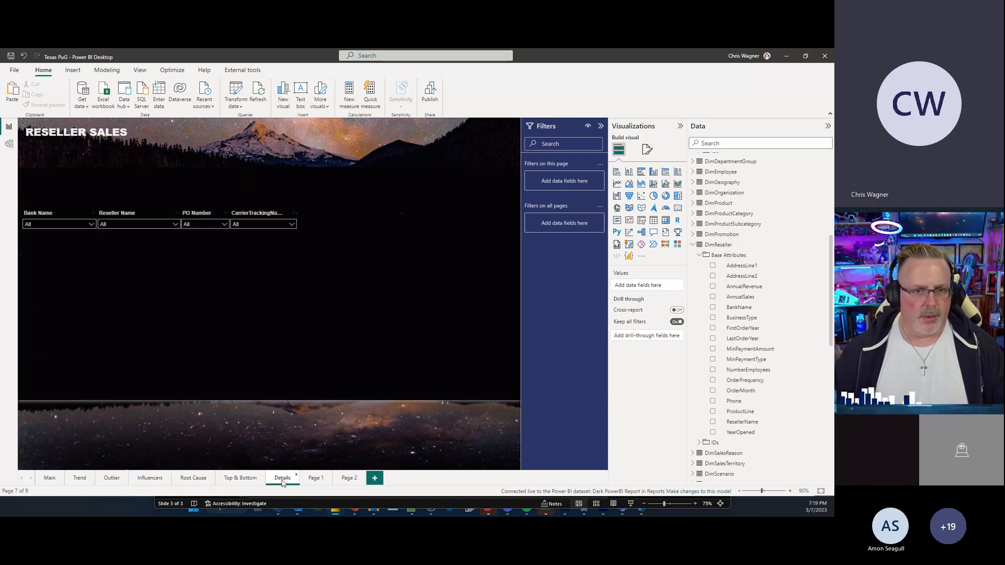
click(316, 478)
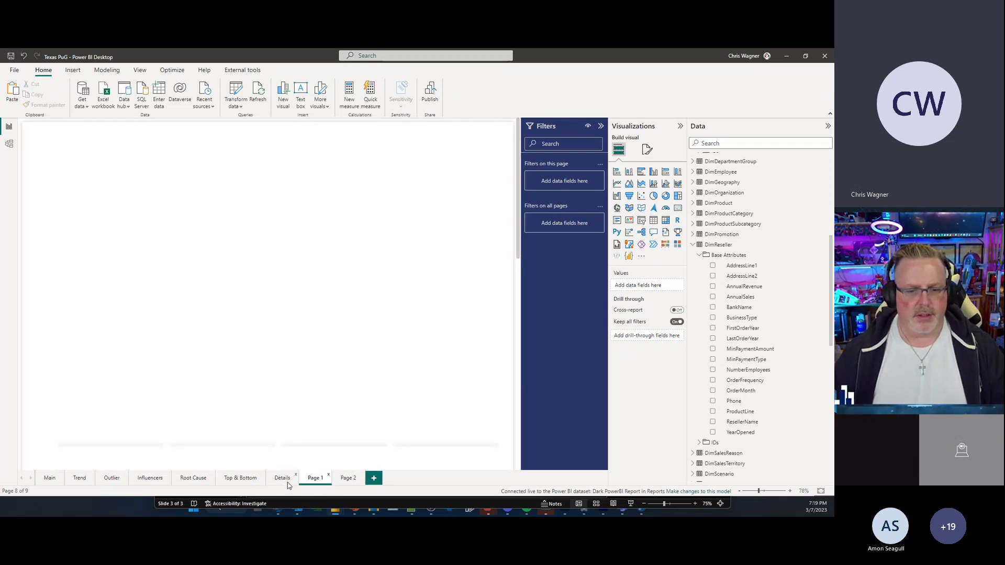
click(285, 480)
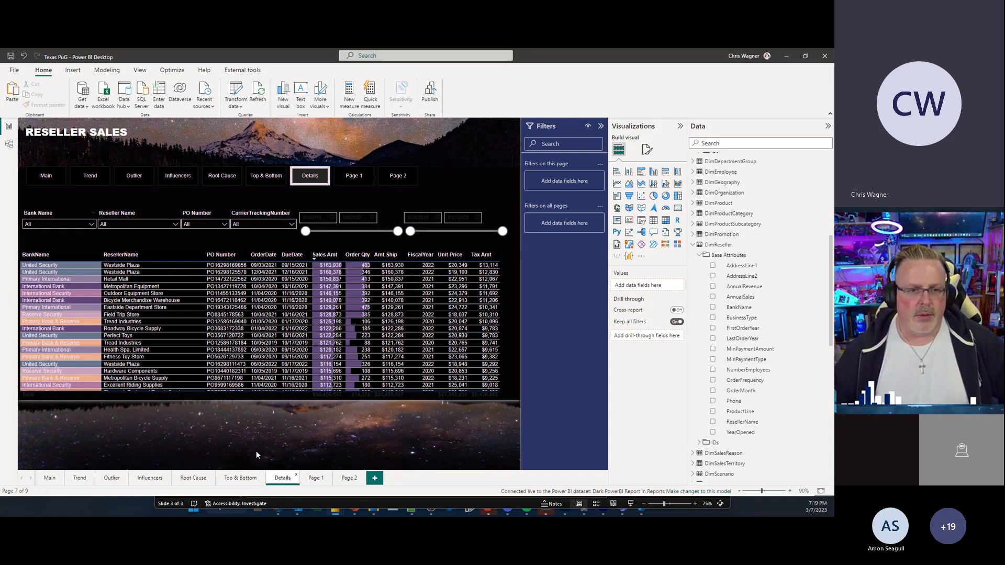
Step: Revisit the Top & Bottom, Outlier, Trend and Influencers pages and return to the Main page
click(240, 478)
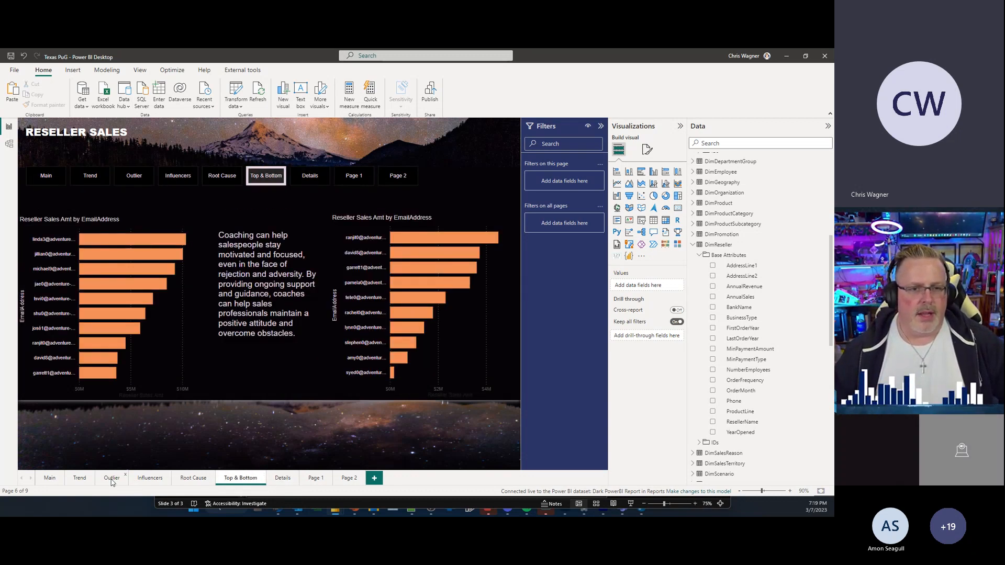
click(111, 479)
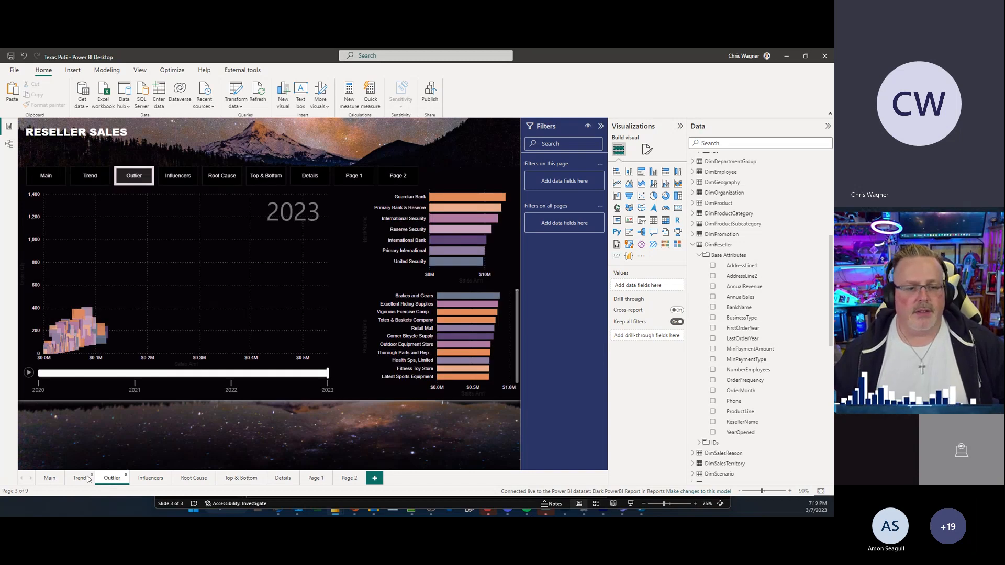
click(87, 478)
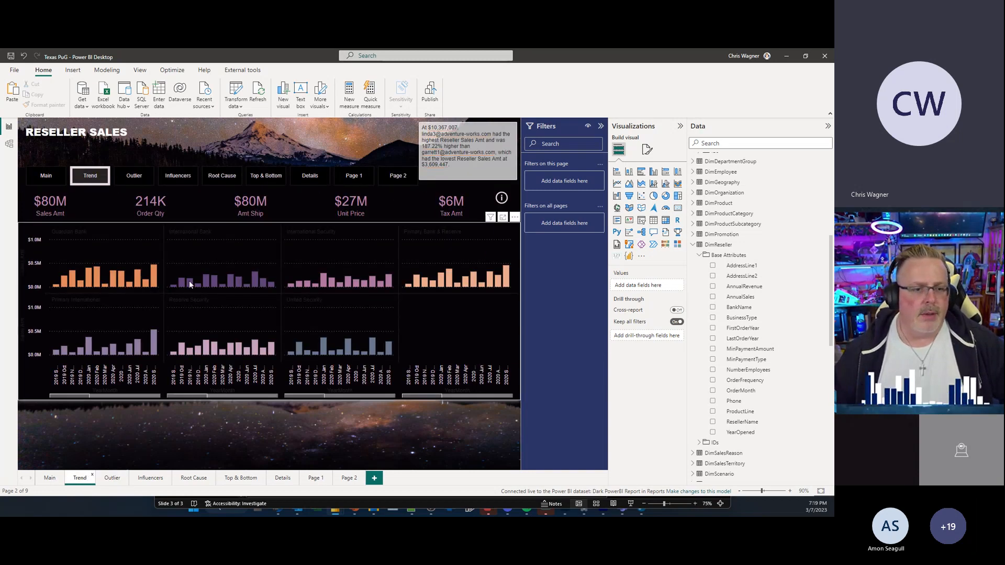
click(112, 478)
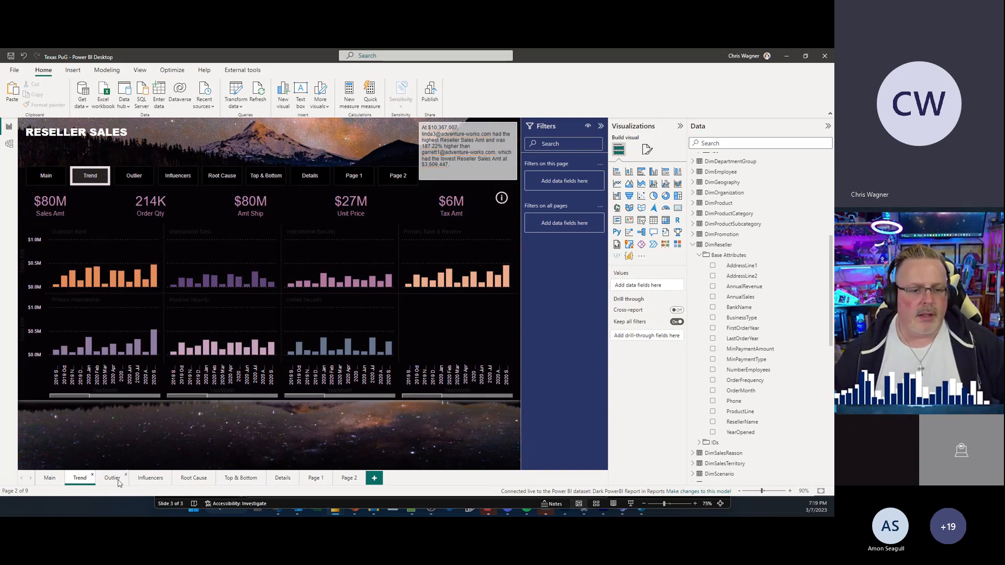
click(148, 479)
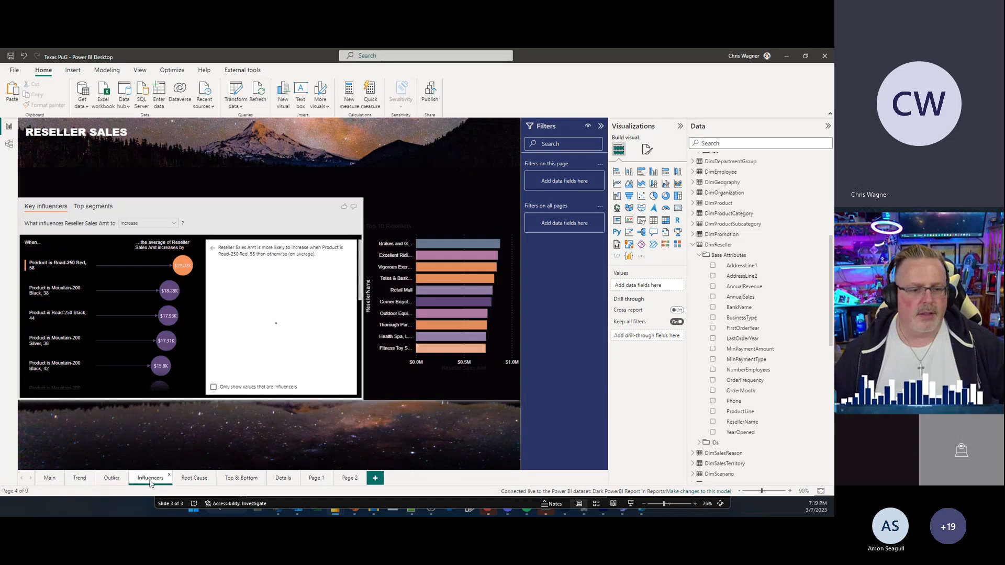
click(192, 479)
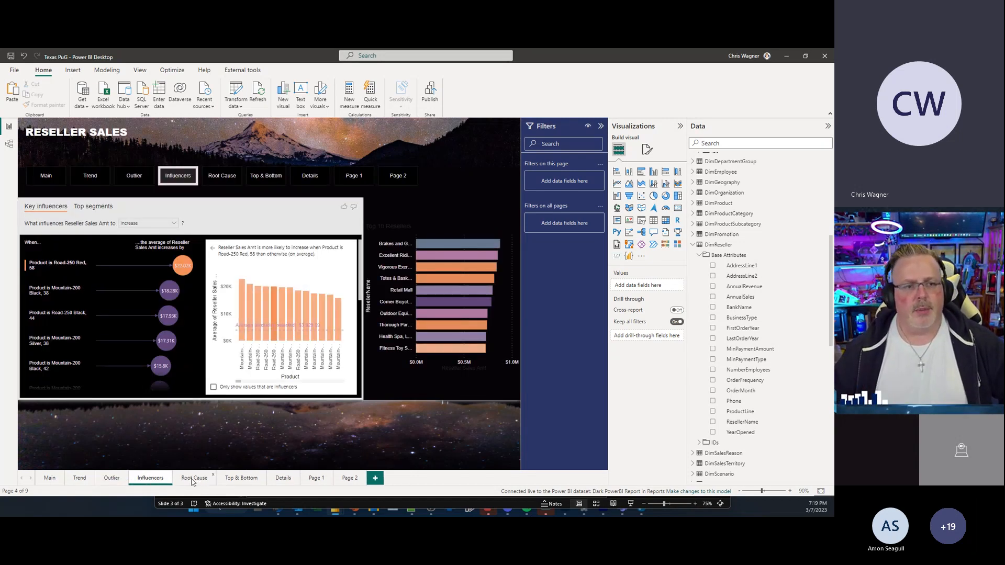
click(50, 479)
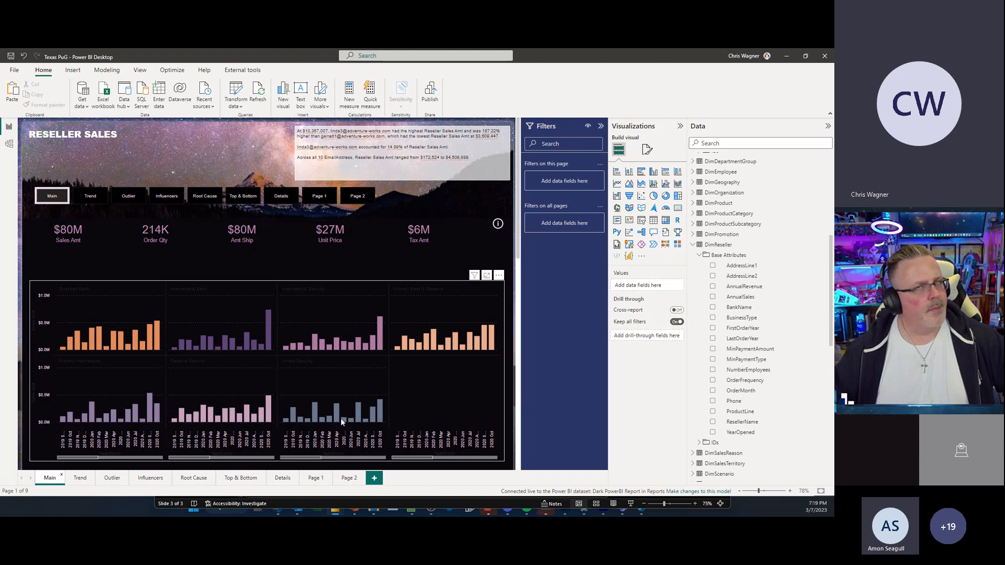
Step: Collapse the Visualizations pane to widen the report canvas
mouse_move(342, 420)
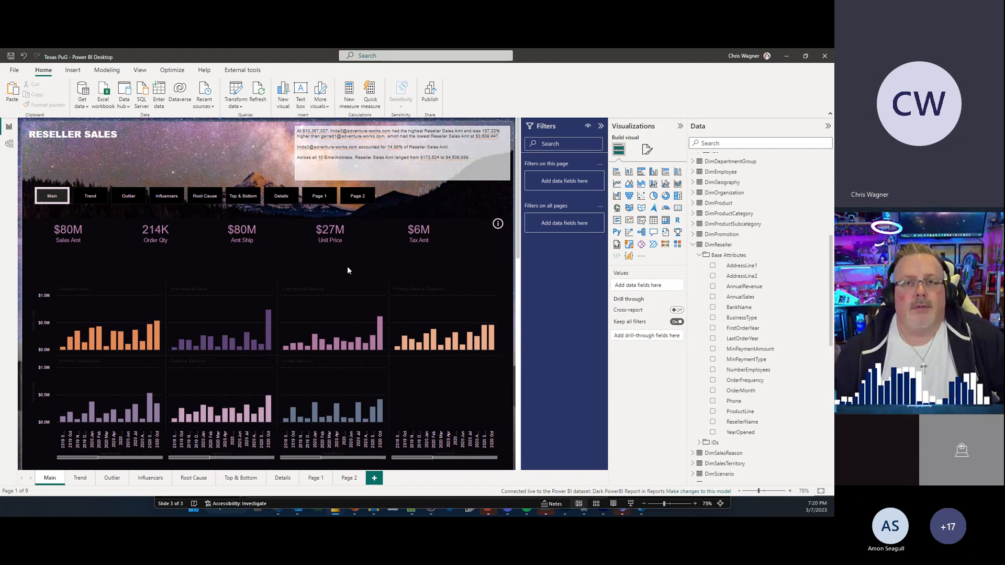
click(680, 127)
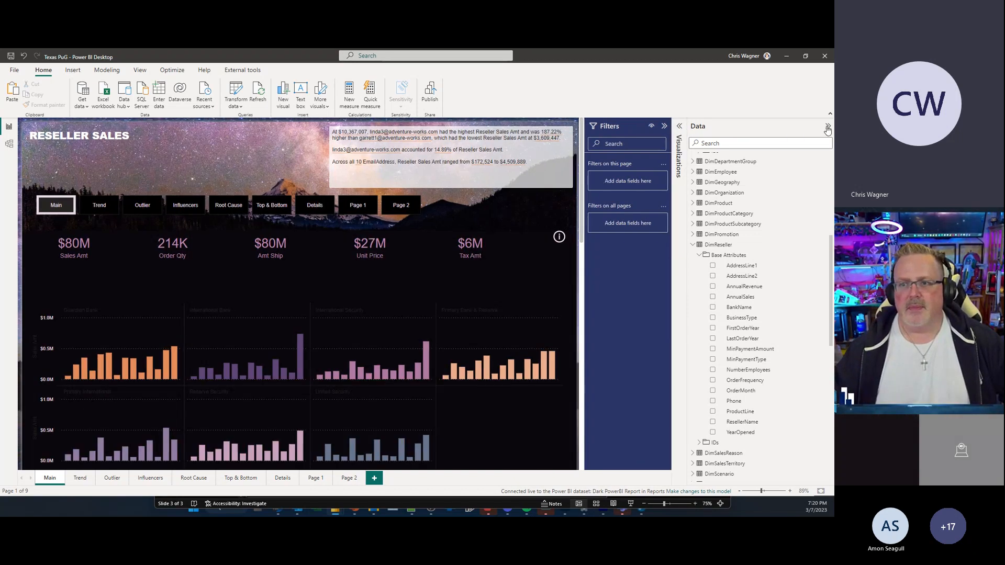
drag(687, 137, 705, 135)
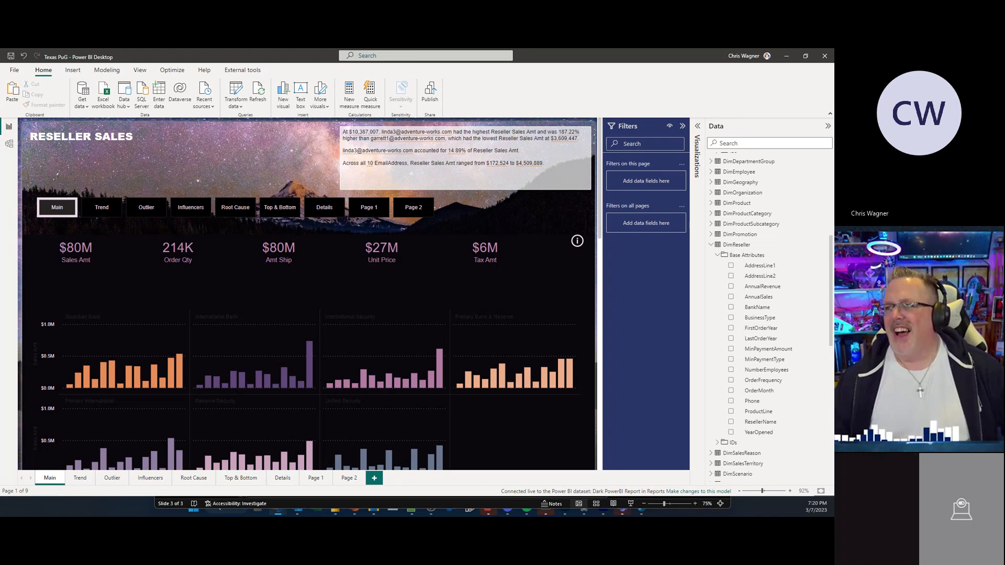
Step: Bring the browser window with the Meetup event page into view and move it back off screen
drag(834, 173, 833, 110)
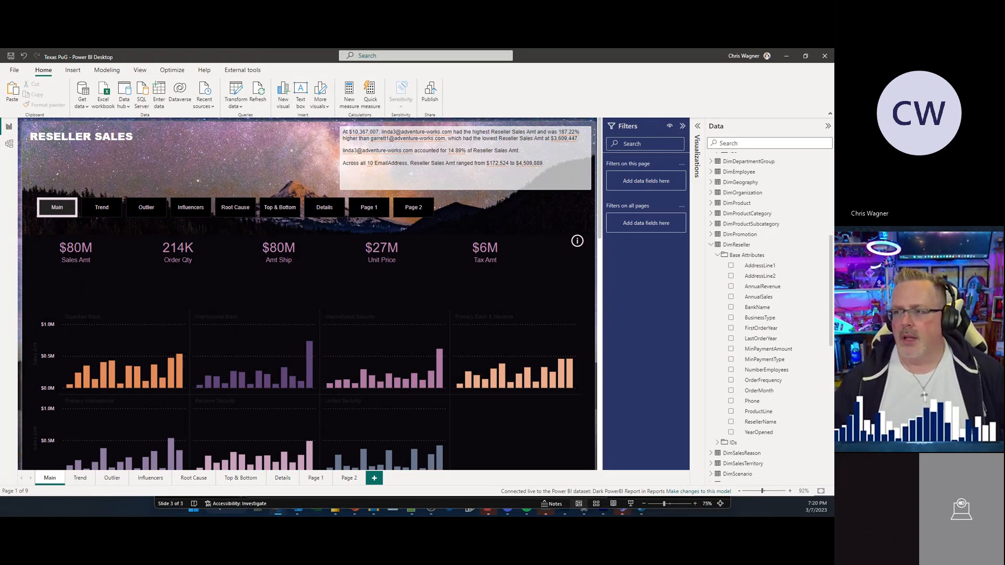
drag(834, 110, 410, 99)
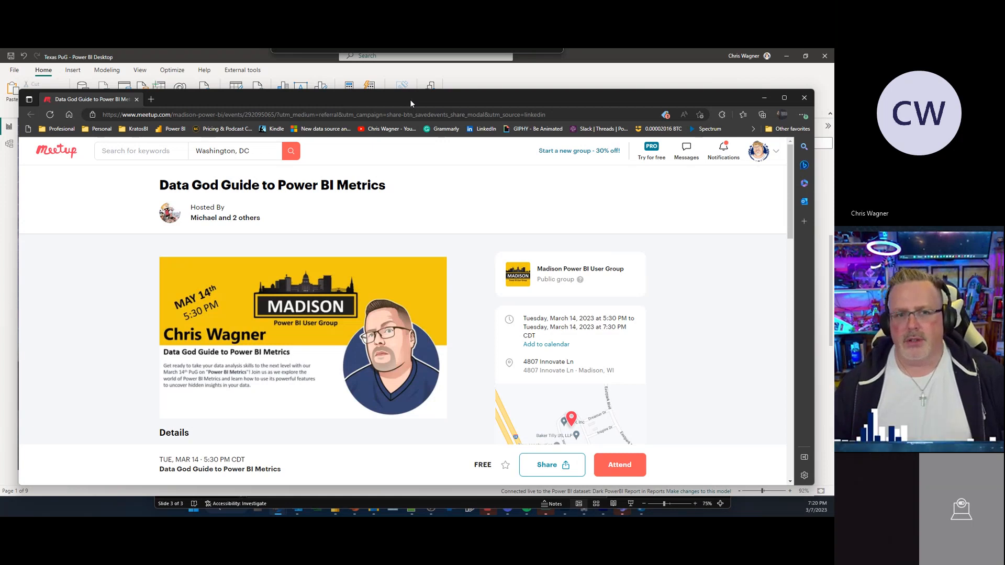
drag(410, 102, 834, 135)
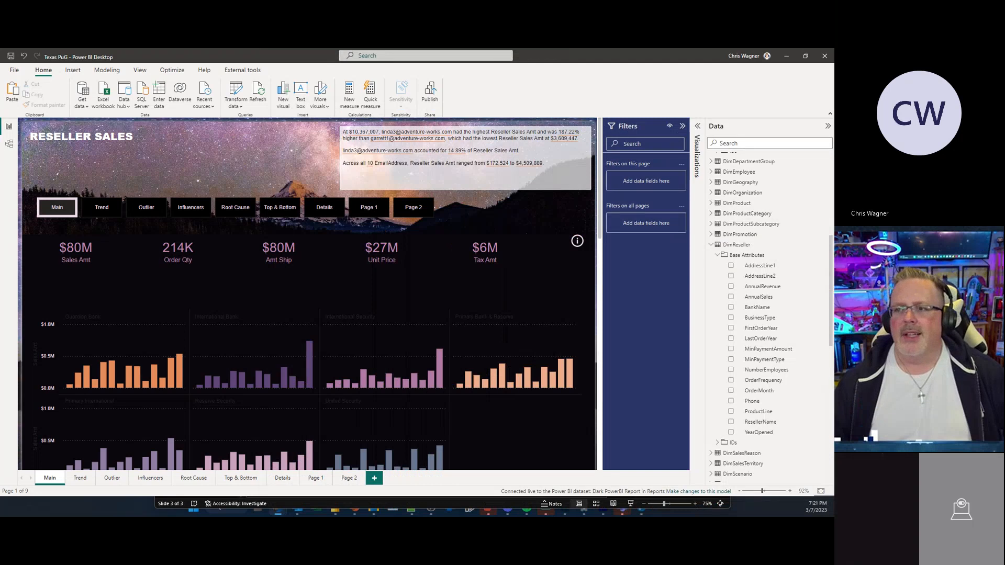